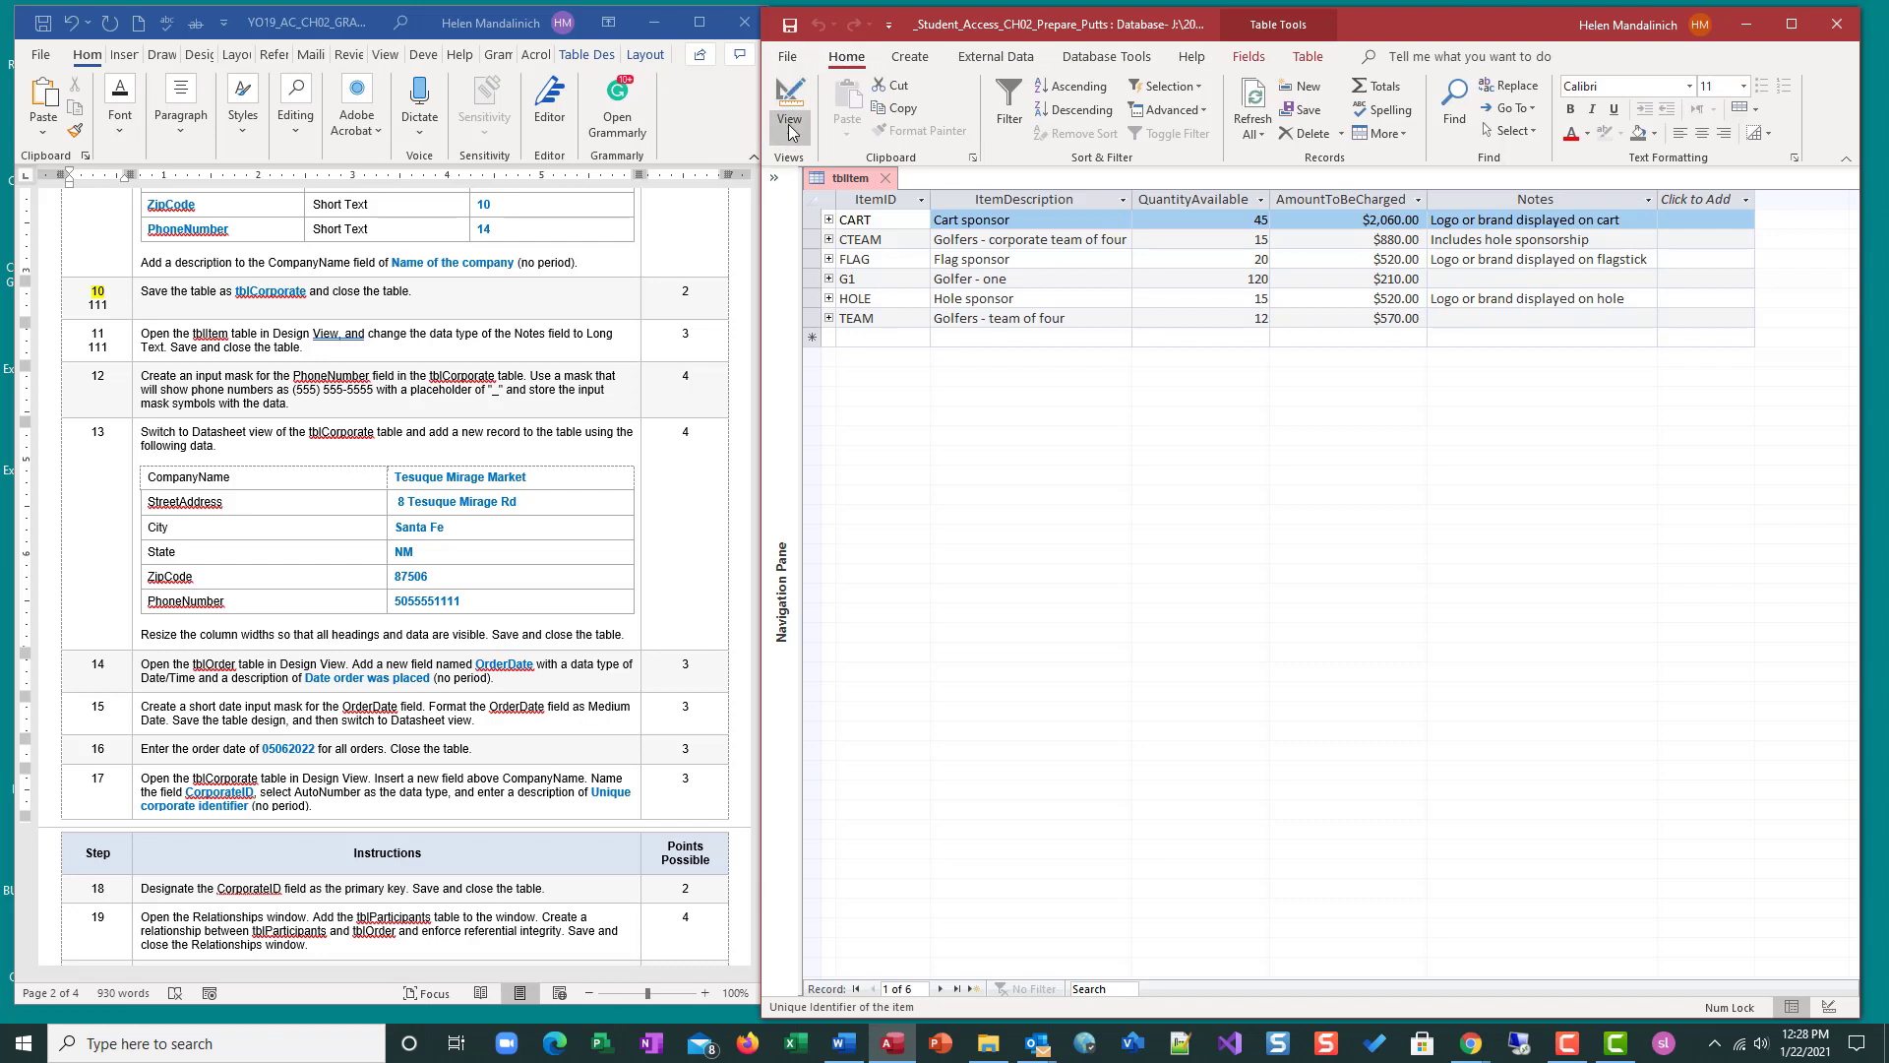
Step: Close the tblItem datasheet and reopen the tblItem table in Design View with the object list collapsed
click(788, 93)
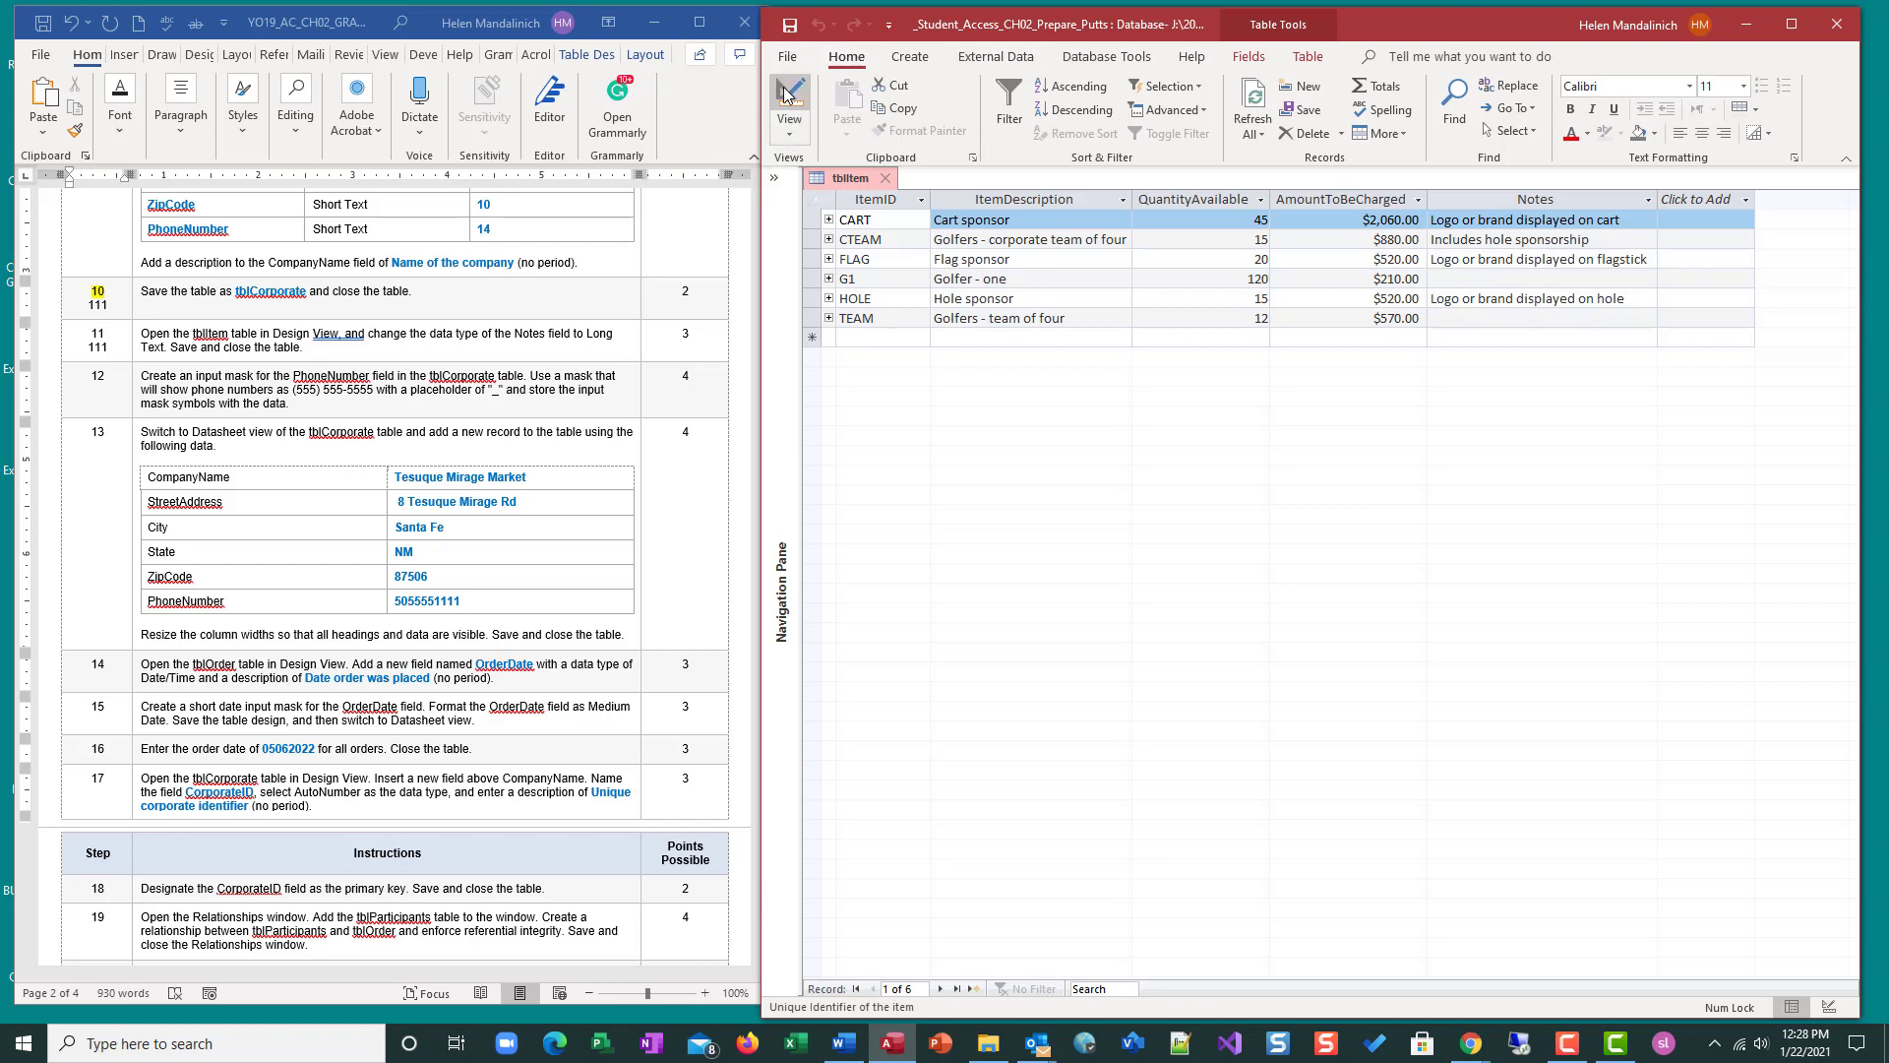
click(884, 177)
click(775, 175)
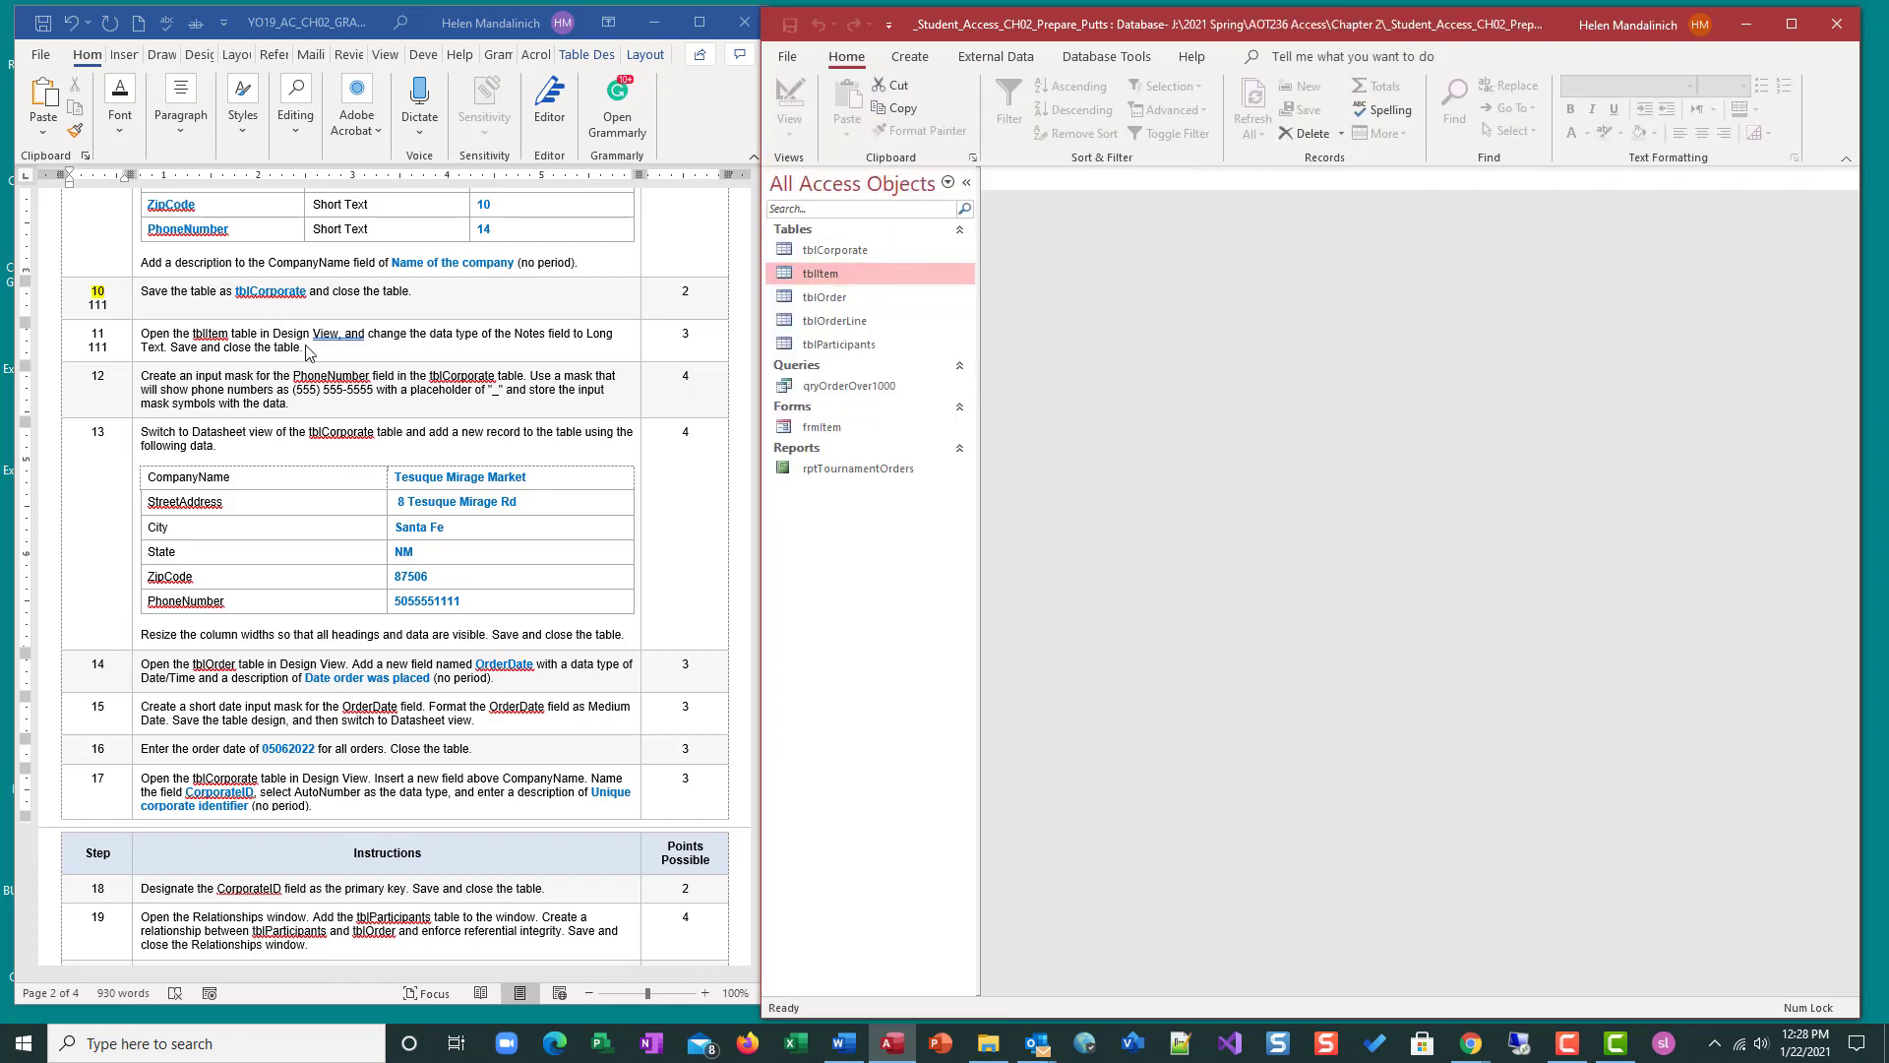
click(792, 274)
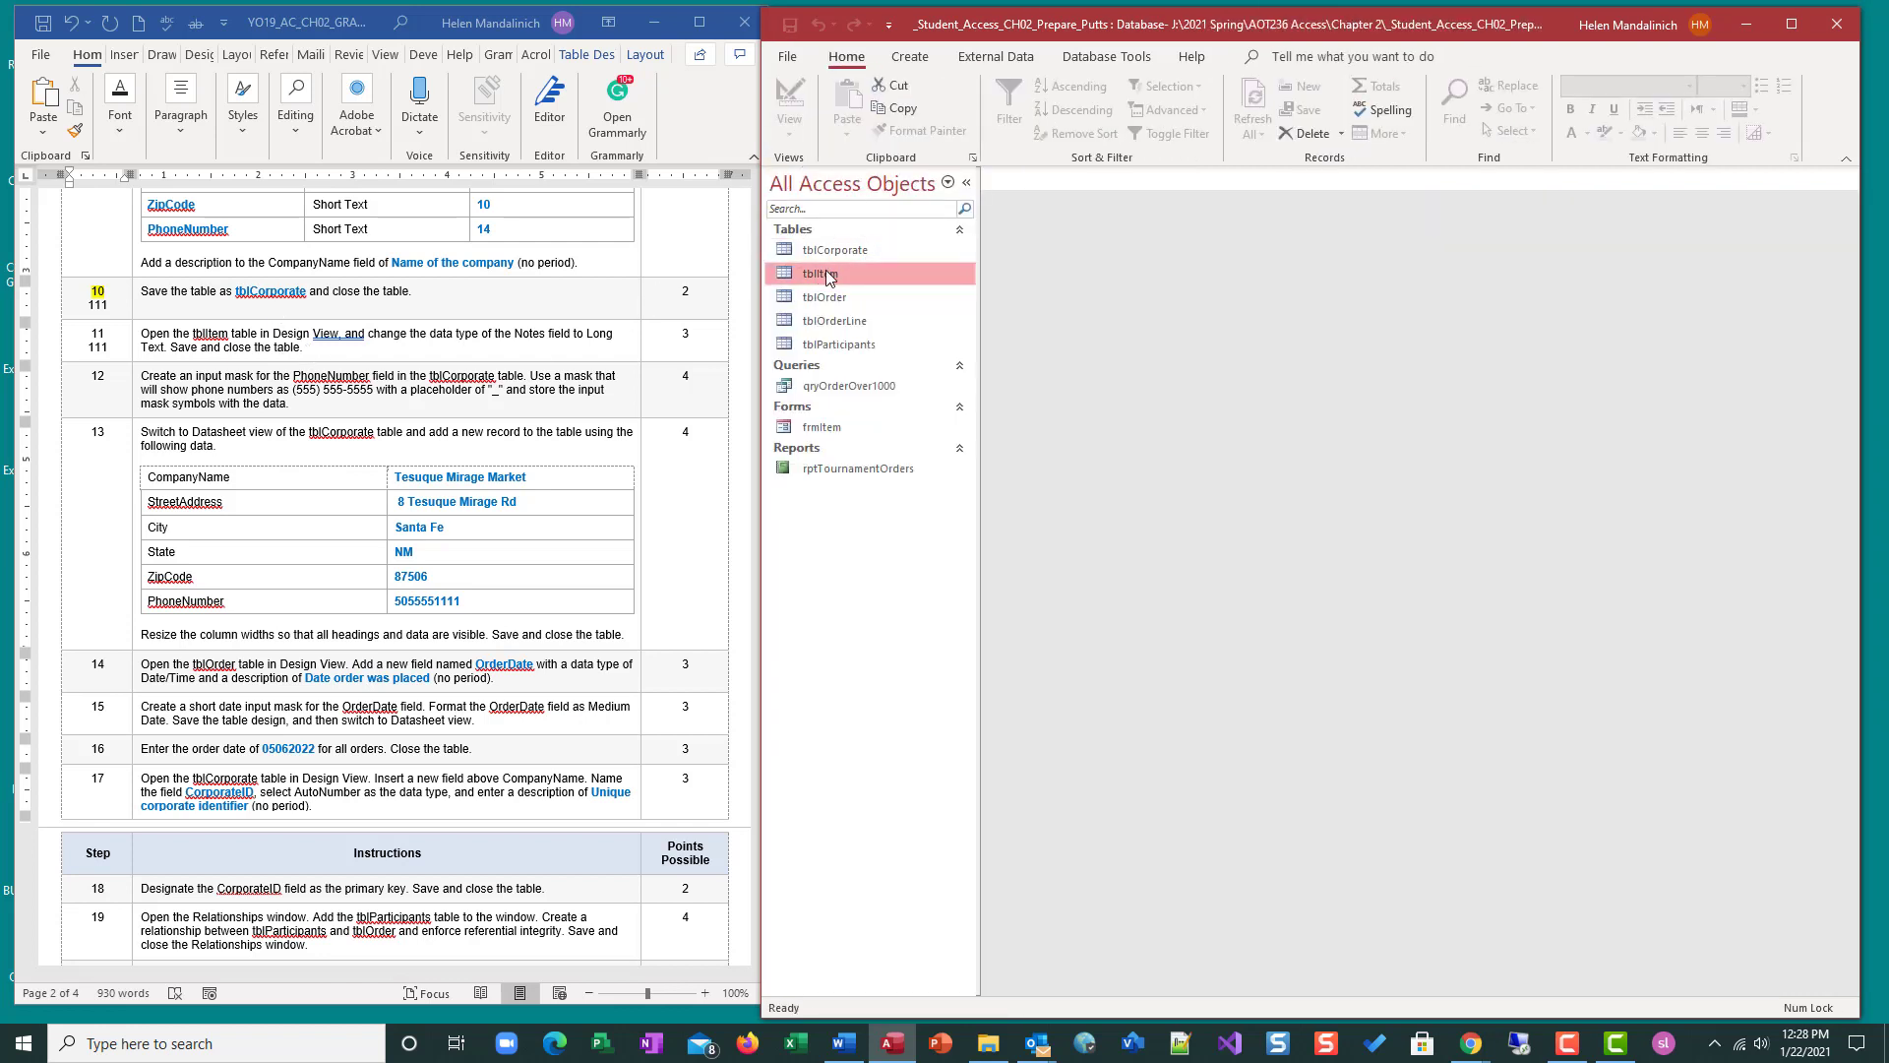
right_click(830, 275)
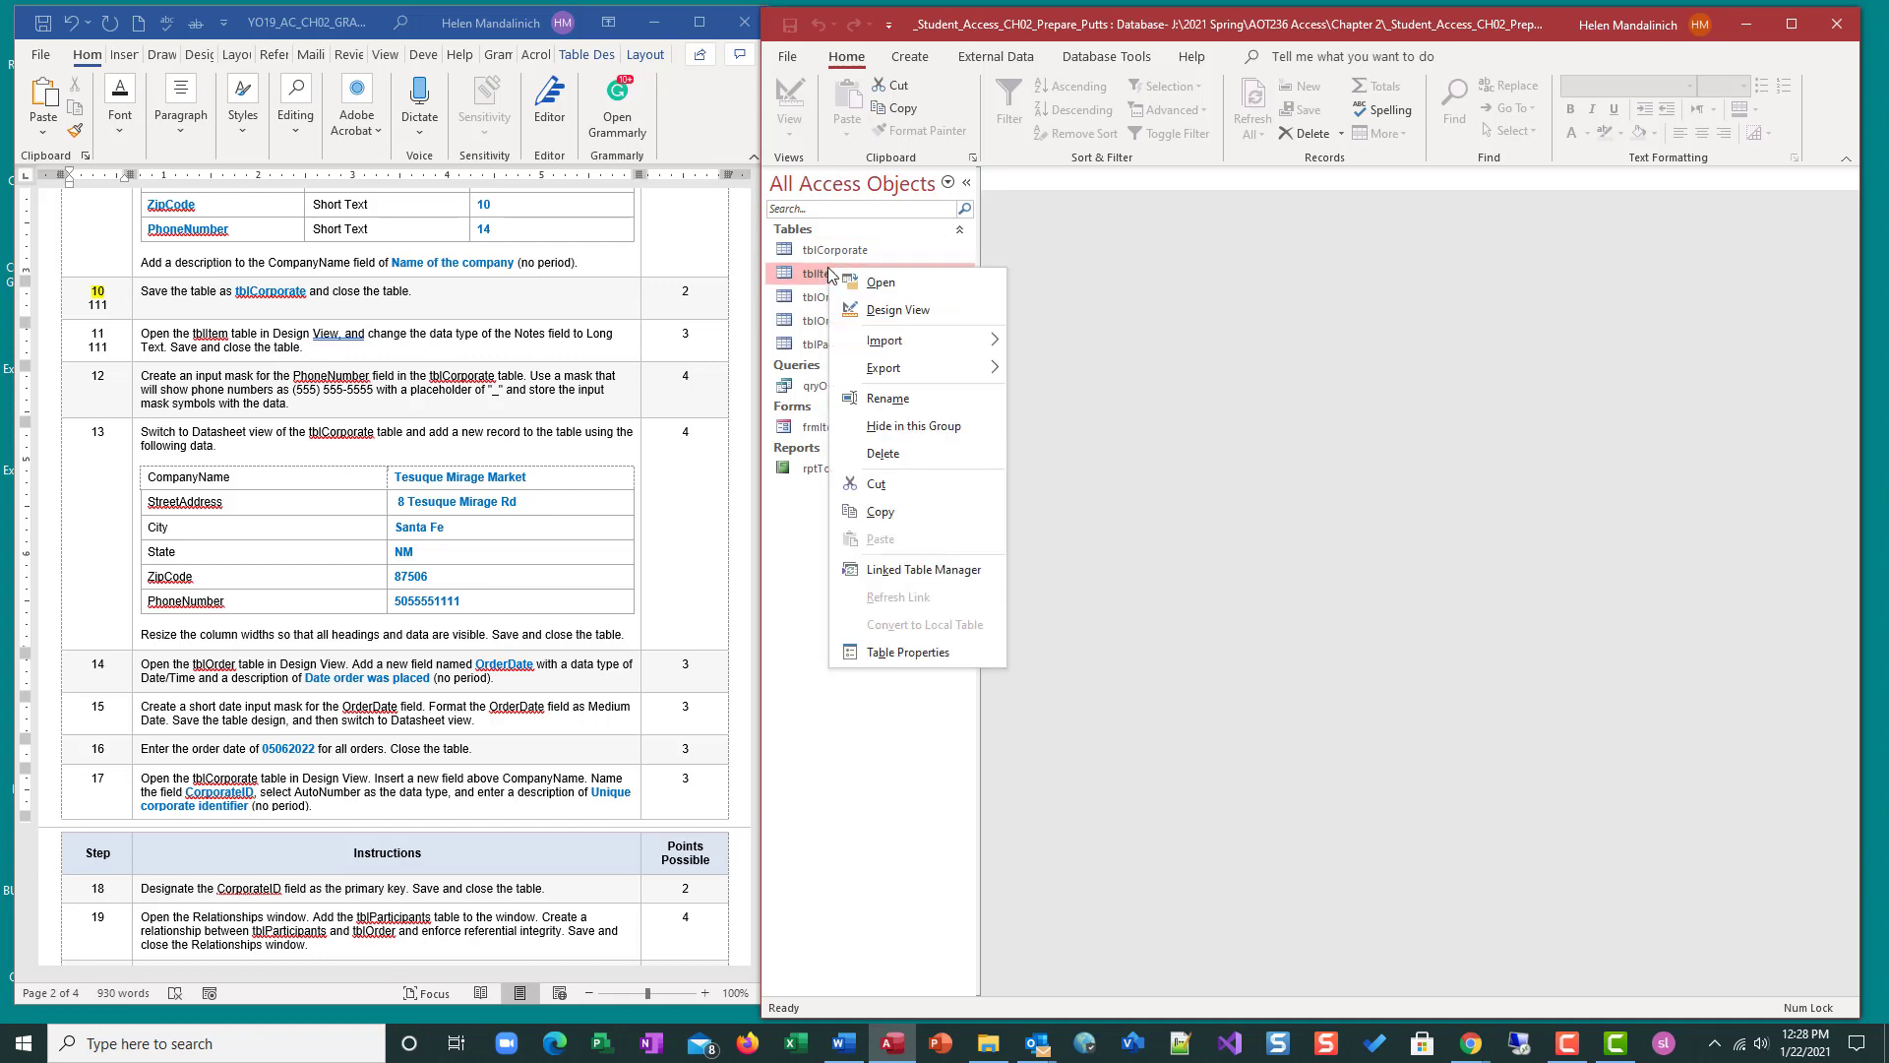
click(891, 308)
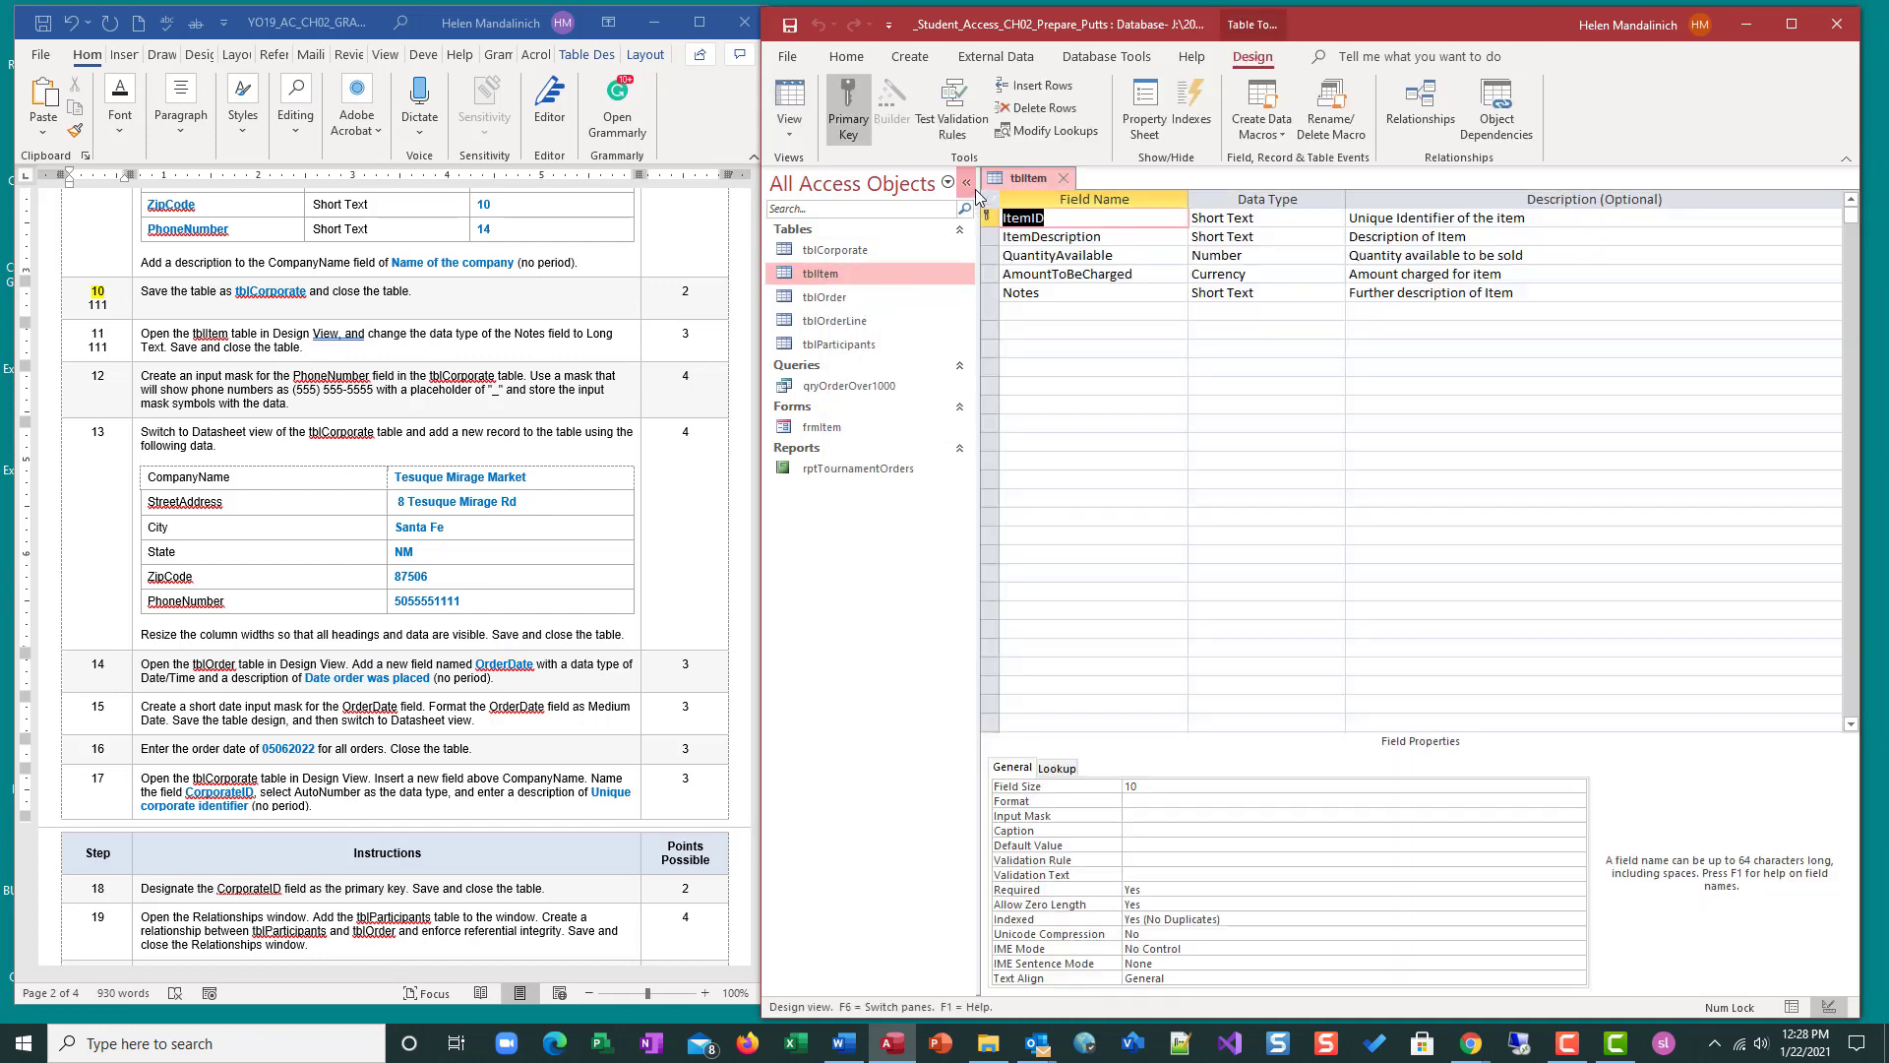
click(966, 182)
click(787, 99)
click(789, 99)
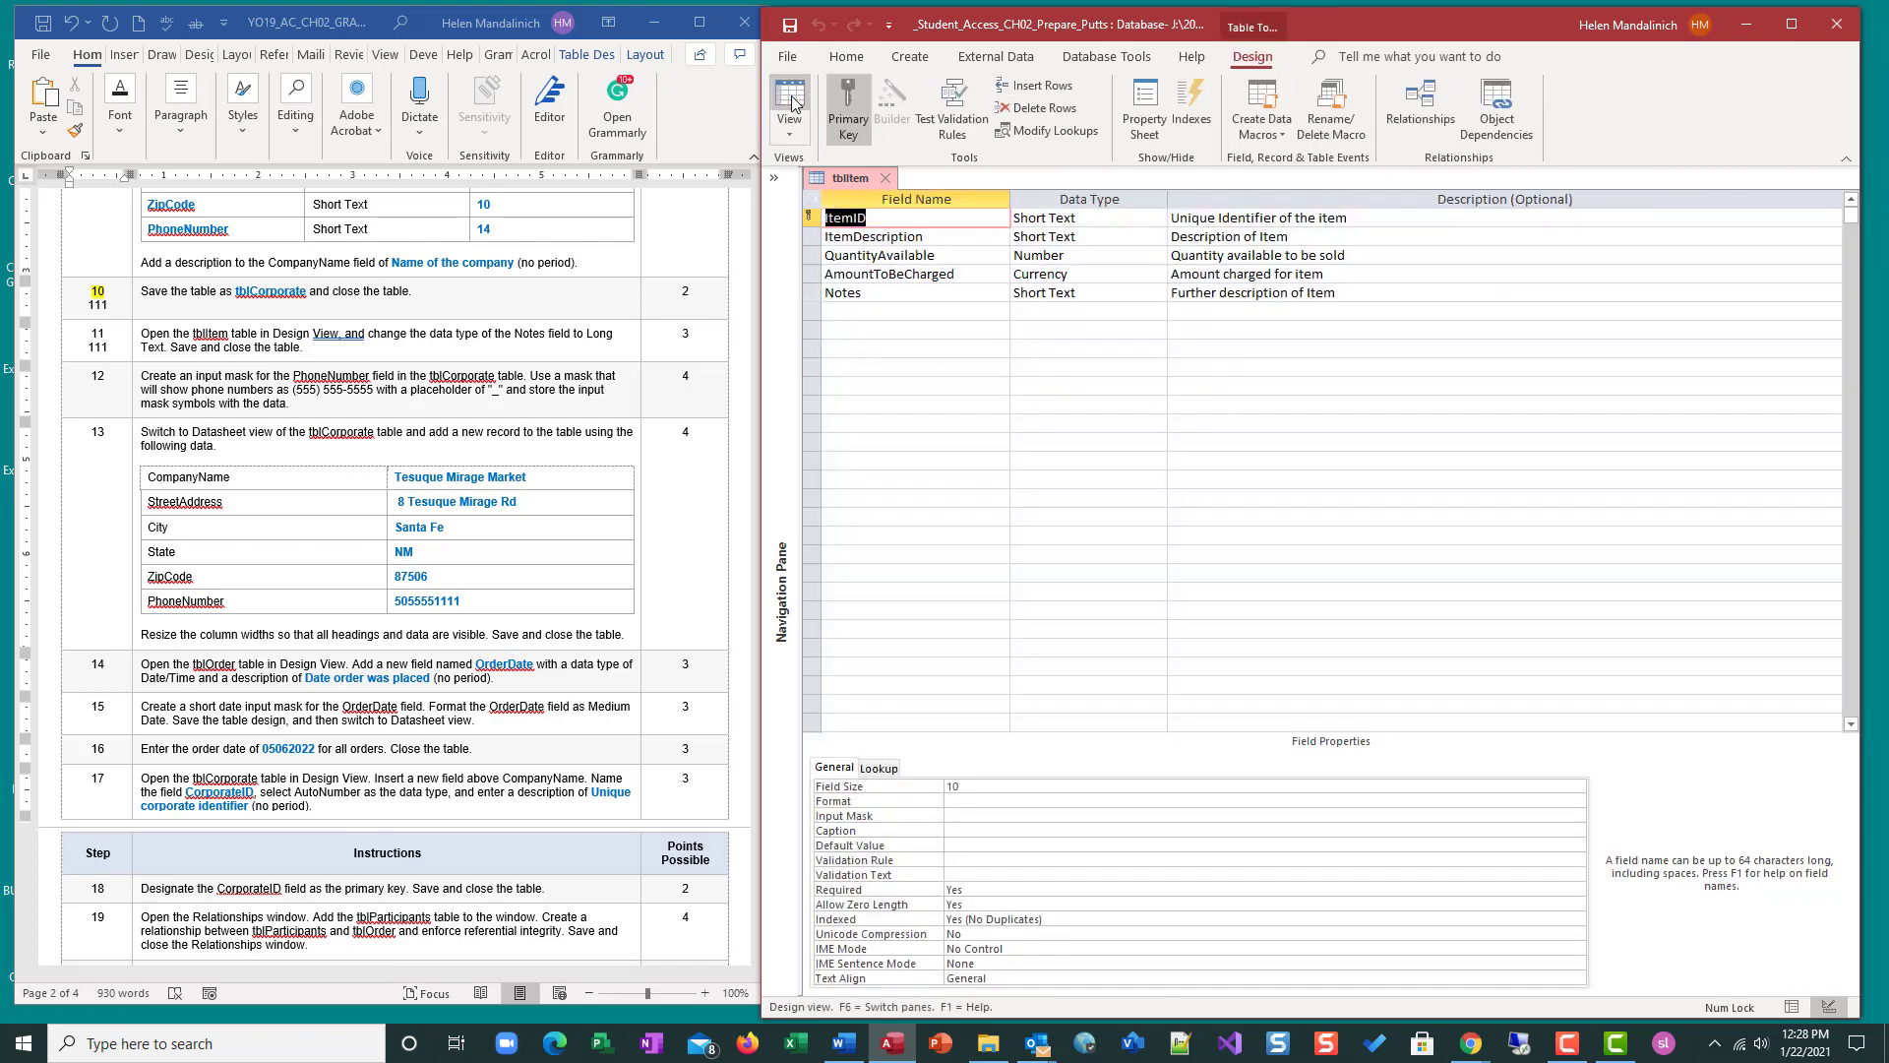
click(789, 99)
click(788, 99)
click(789, 99)
click(790, 99)
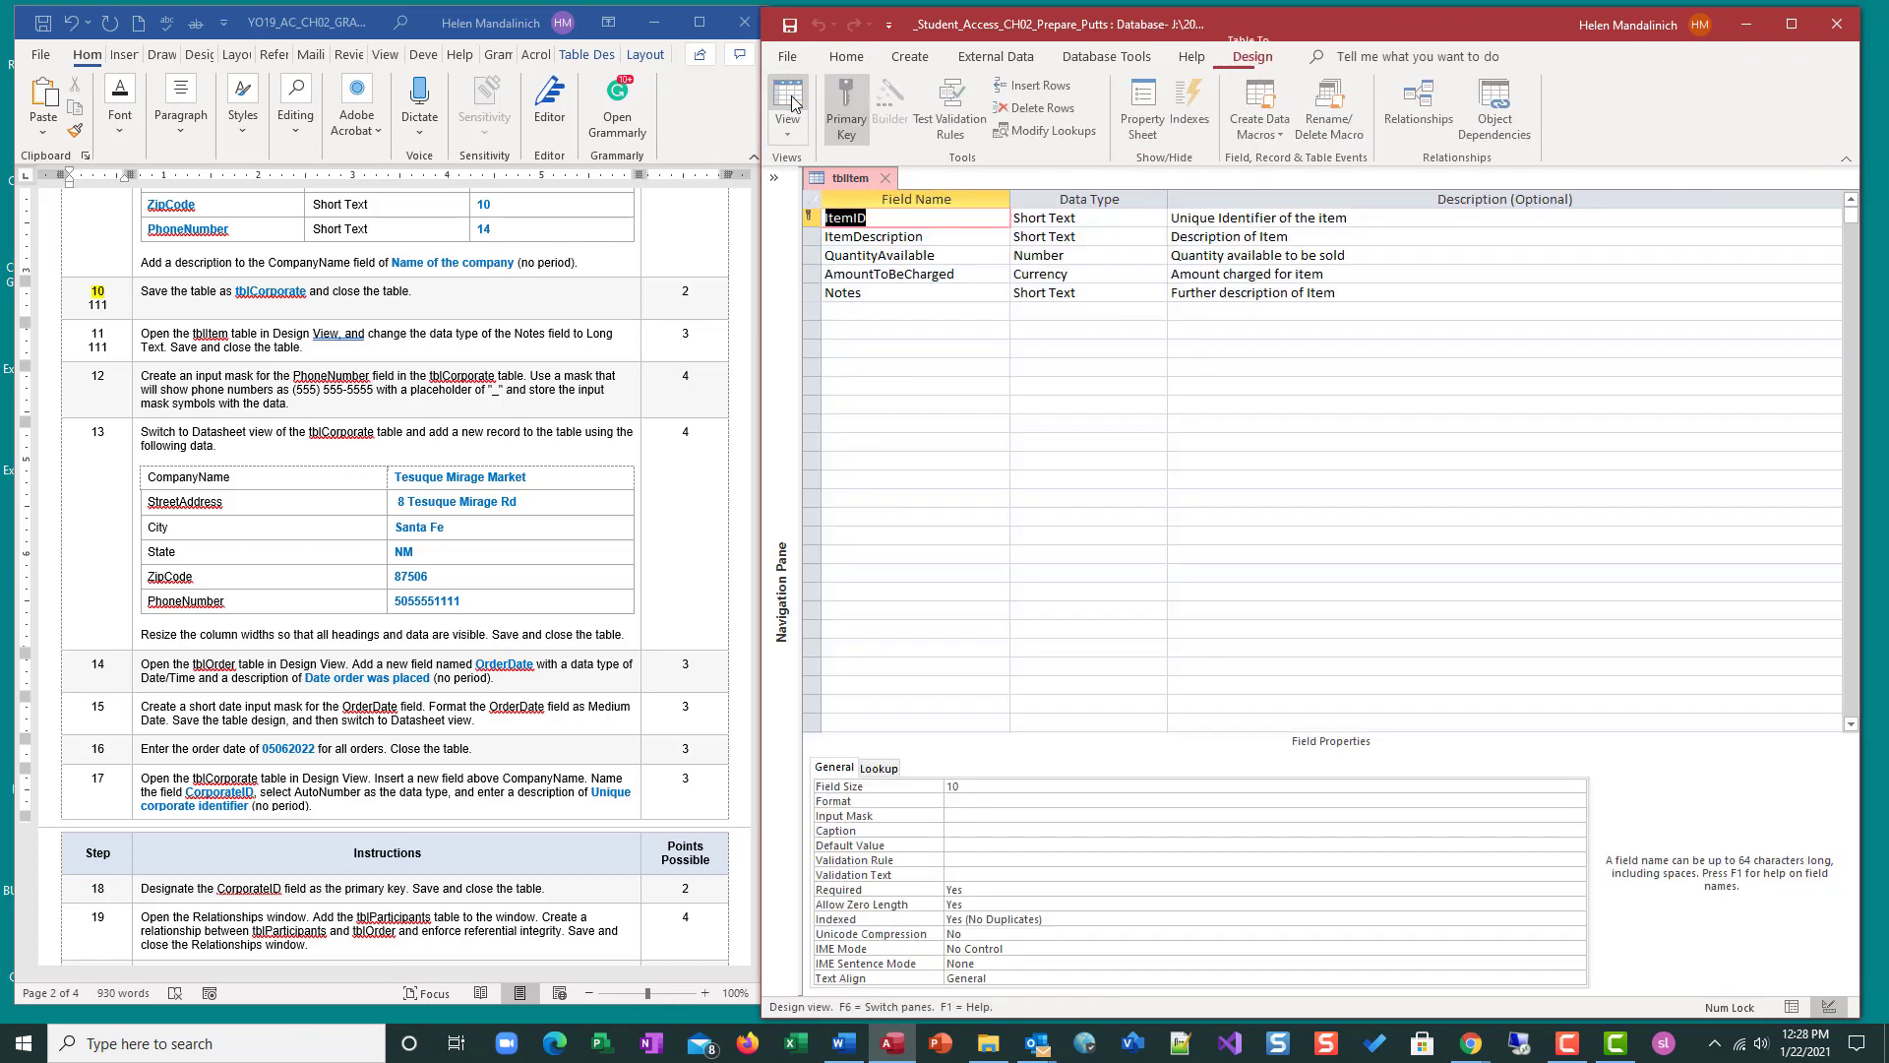
click(790, 98)
click(790, 99)
click(790, 98)
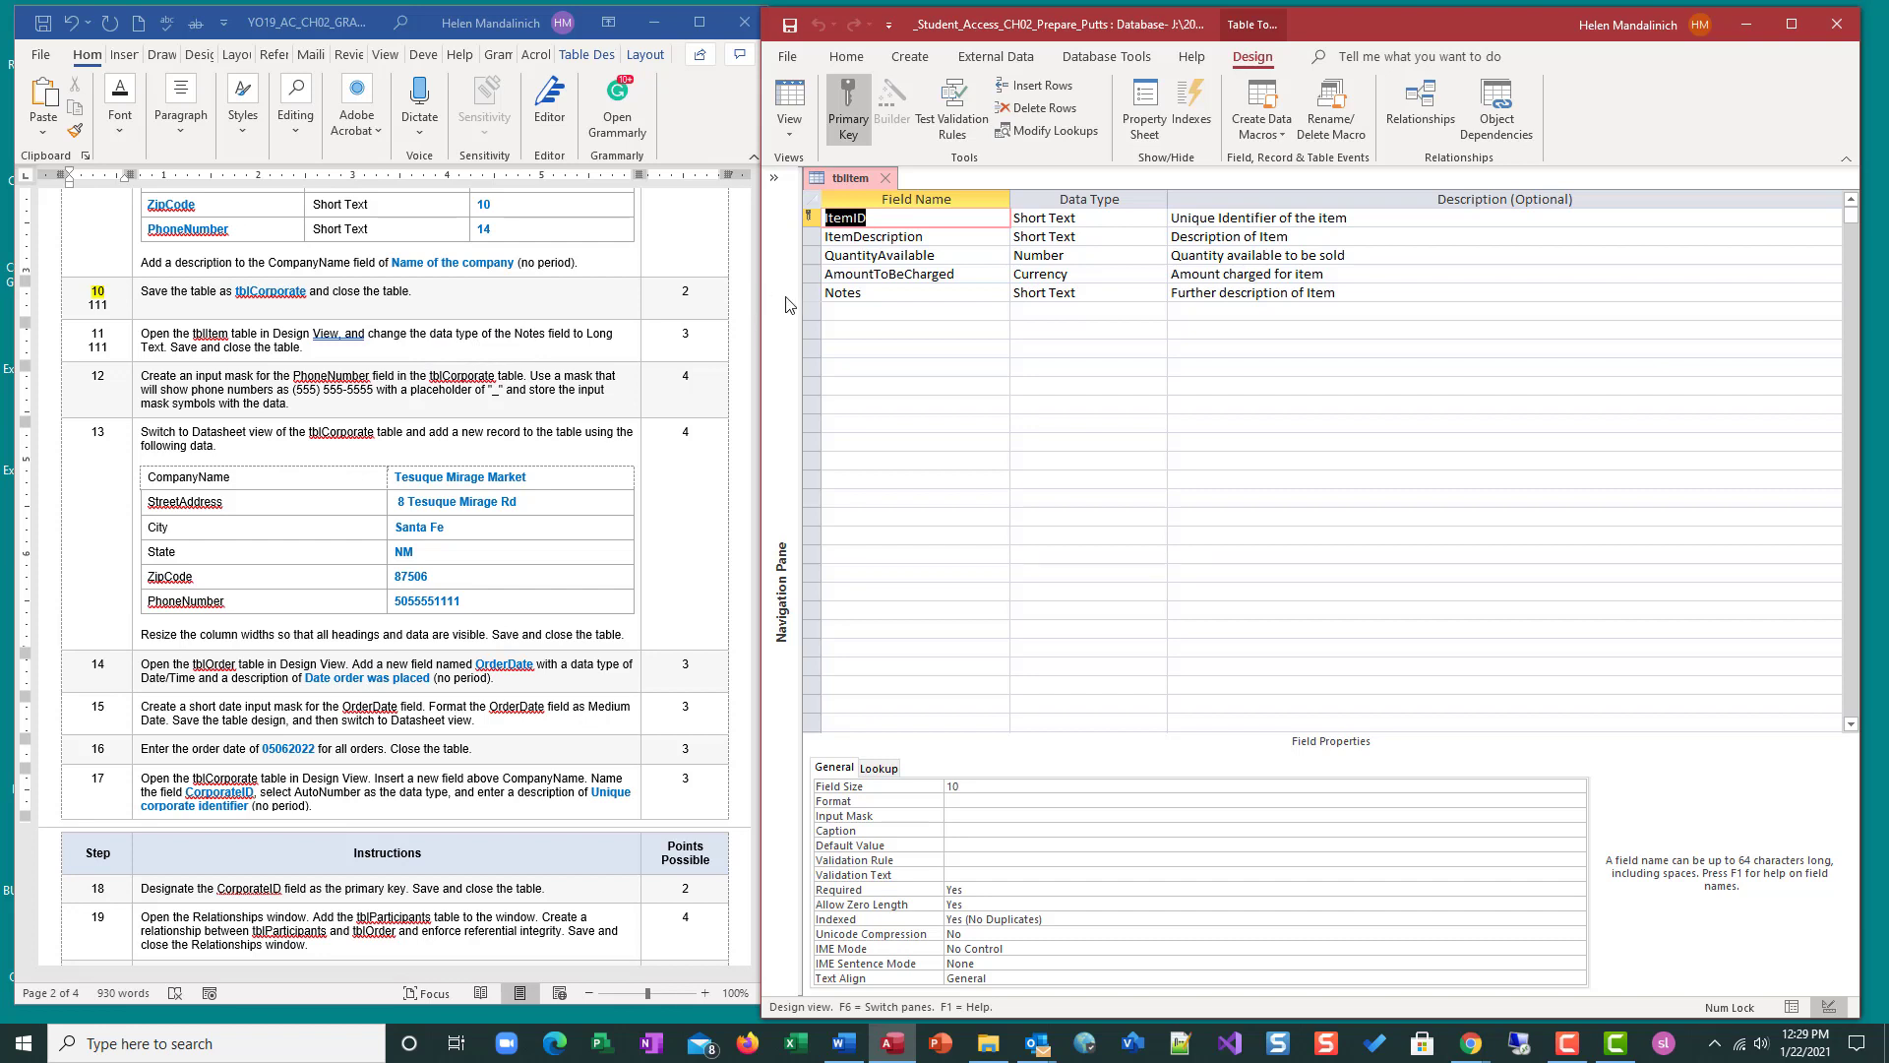
Step: Change the data type of the Notes field in tblItem to Long Text
click(843, 293)
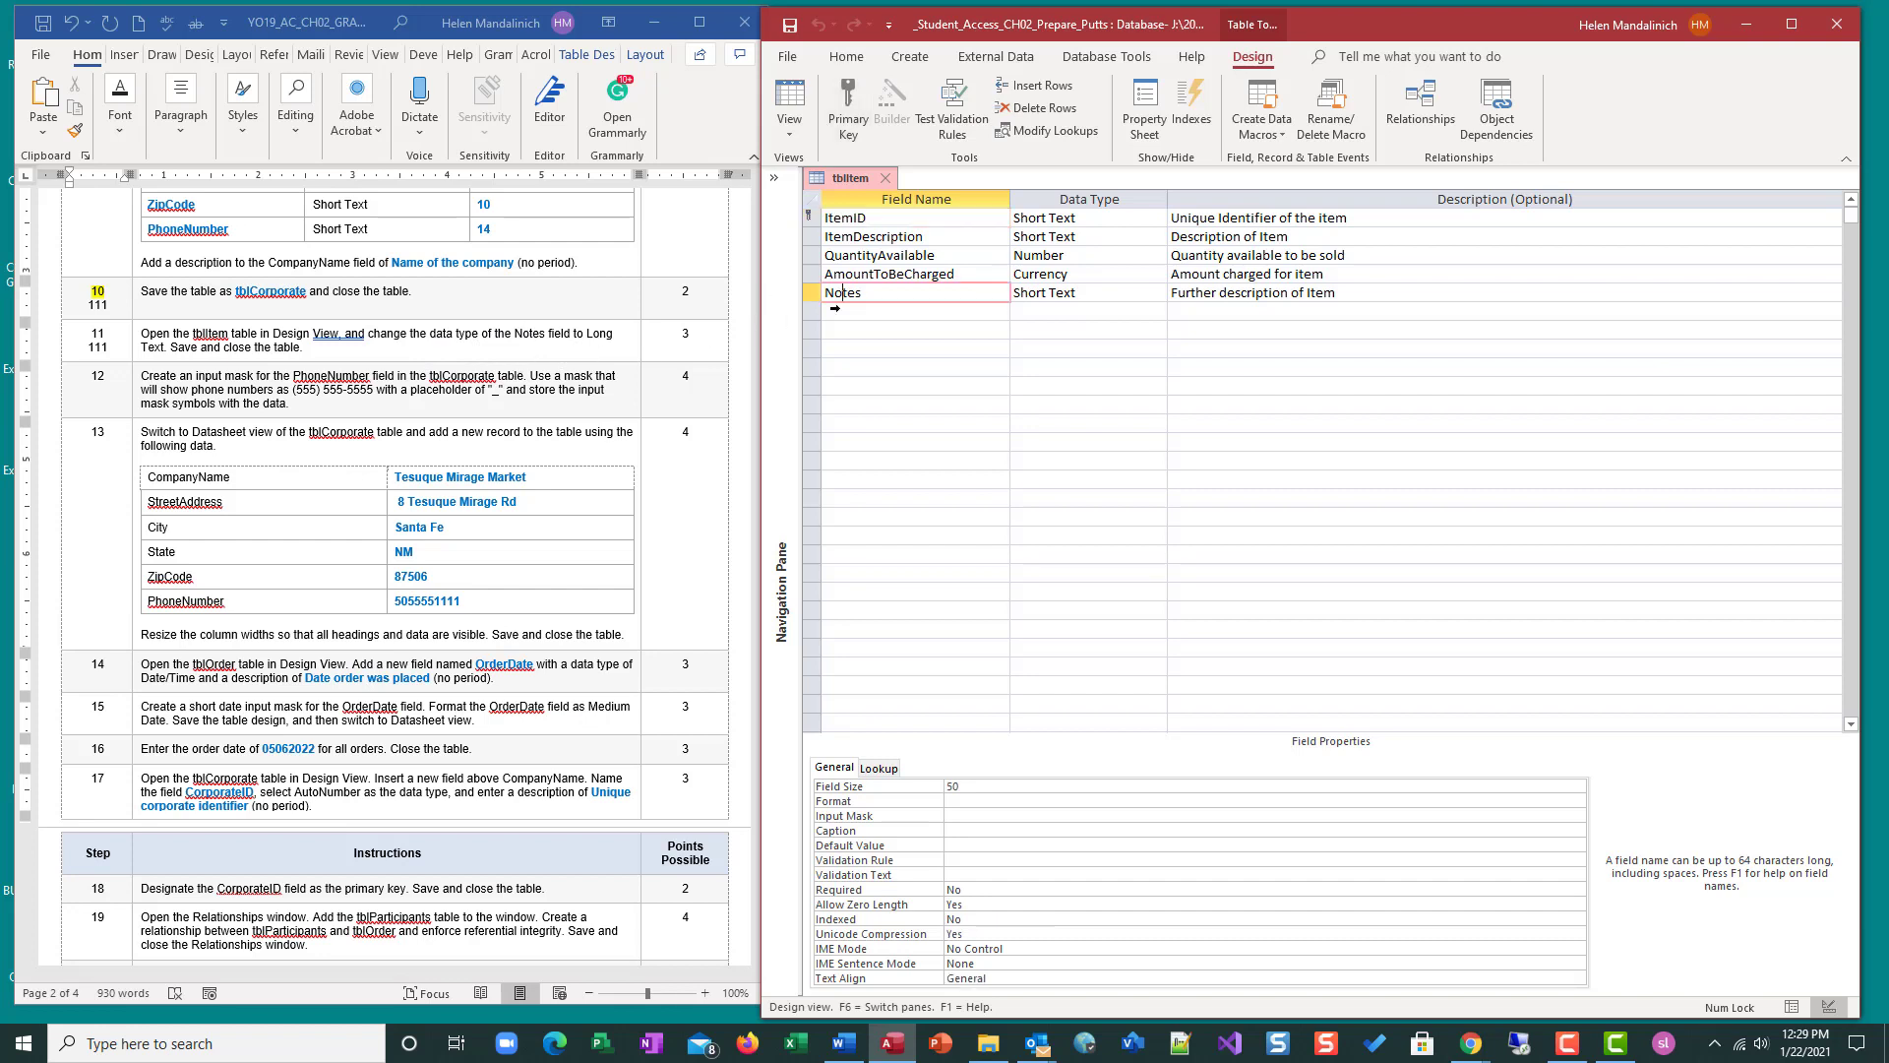
click(1065, 296)
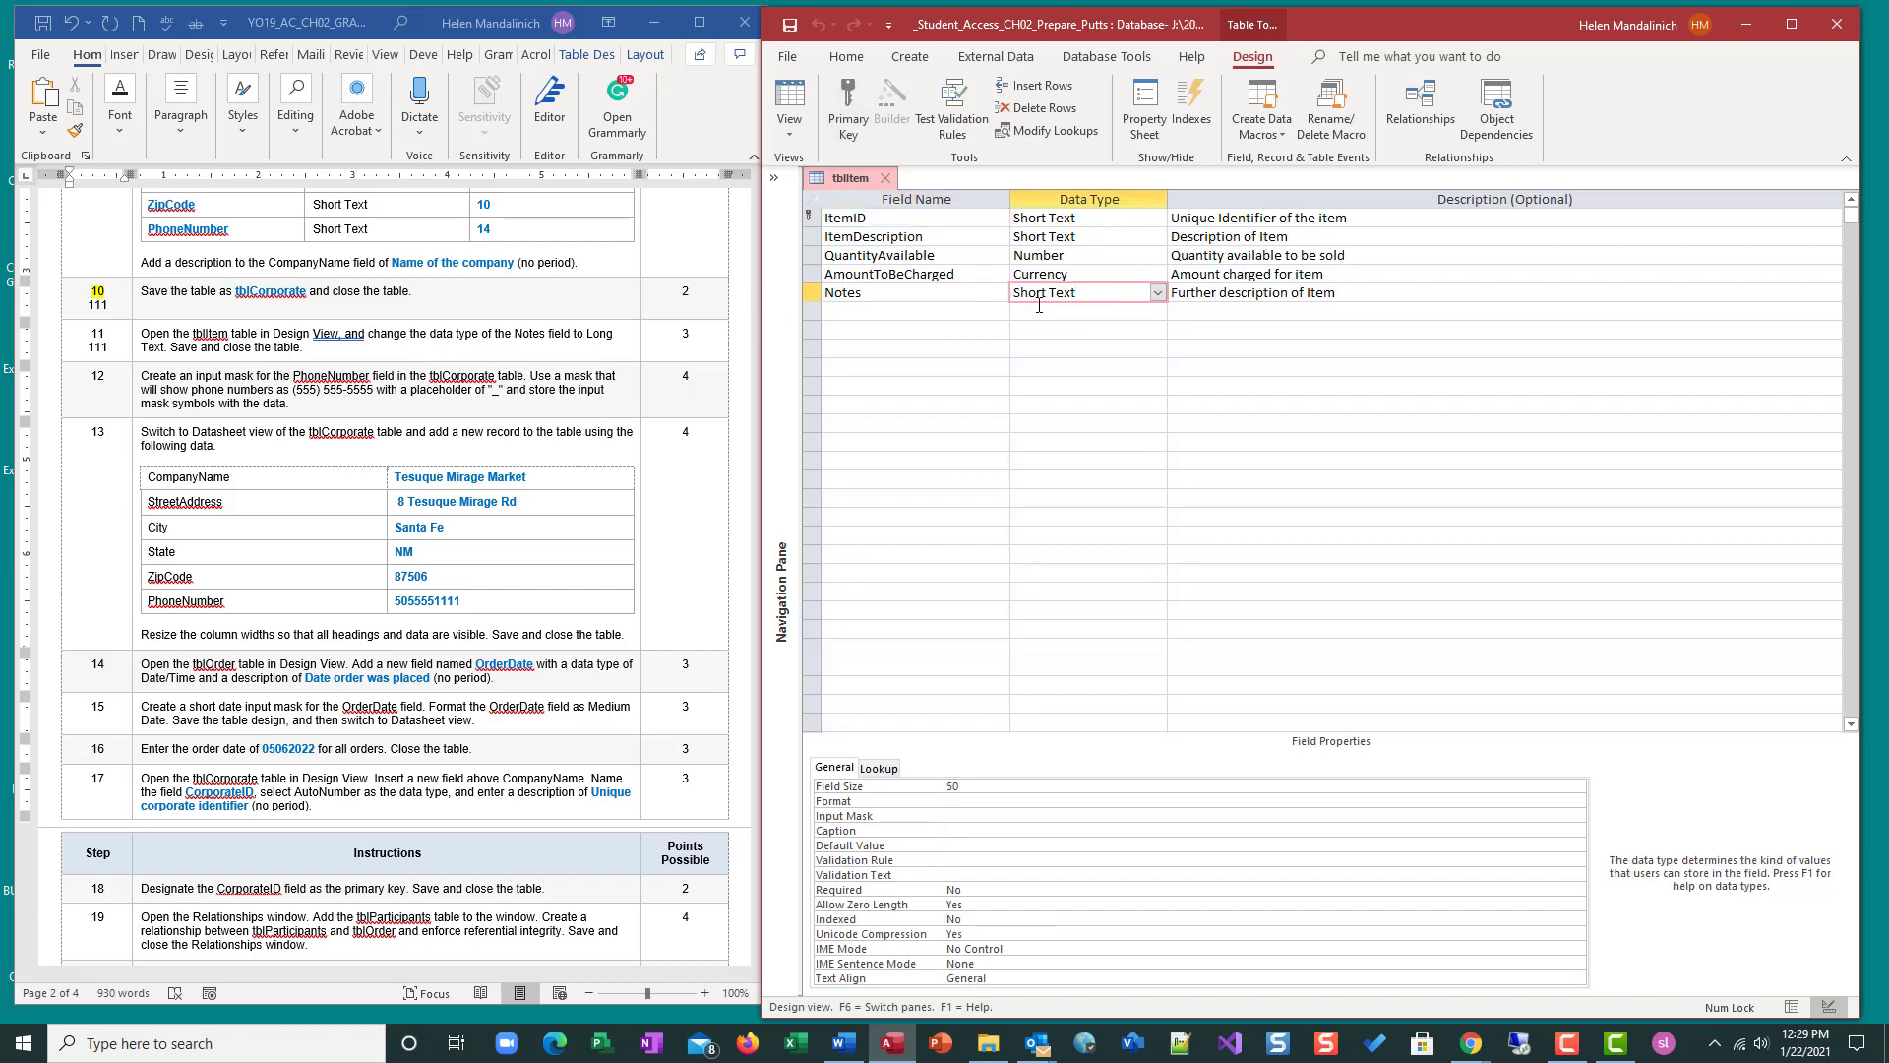
click(1158, 294)
click(1122, 330)
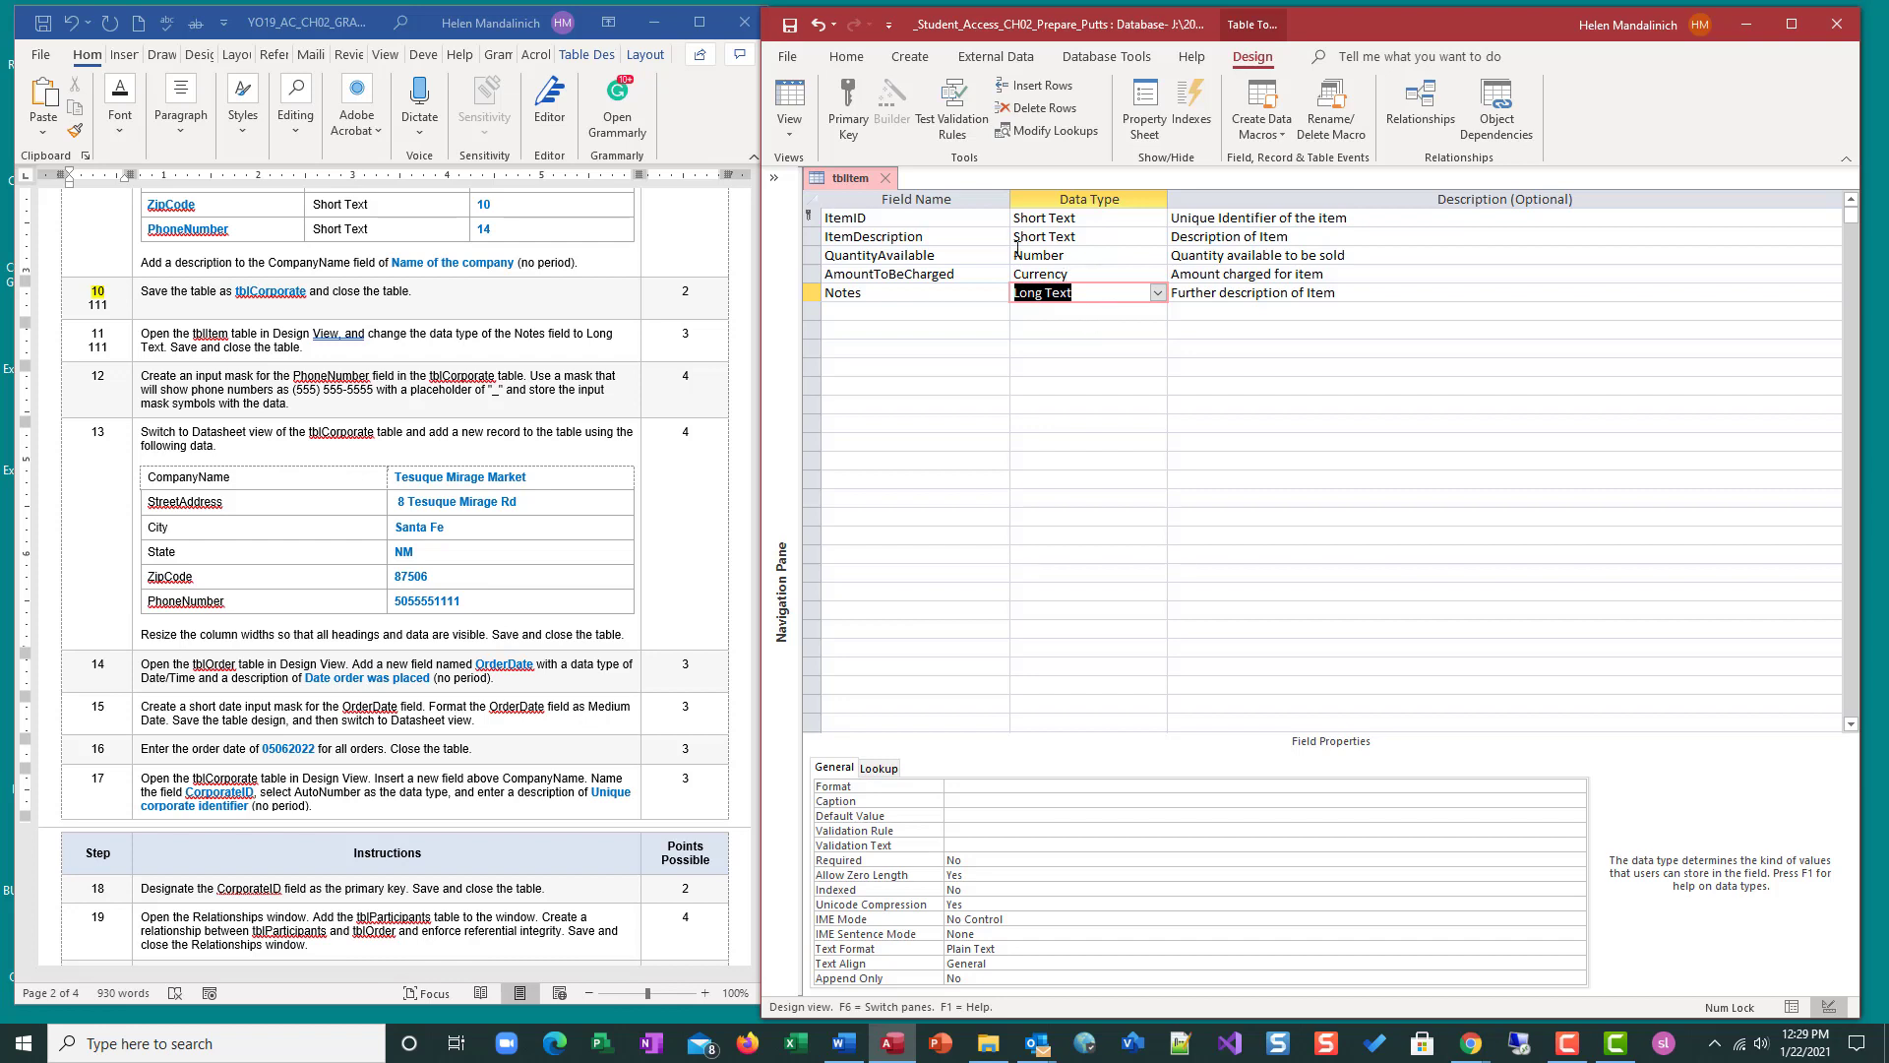
Step: Review the available data types for the Notes field and check the ItemDescription field's properties
click(1158, 293)
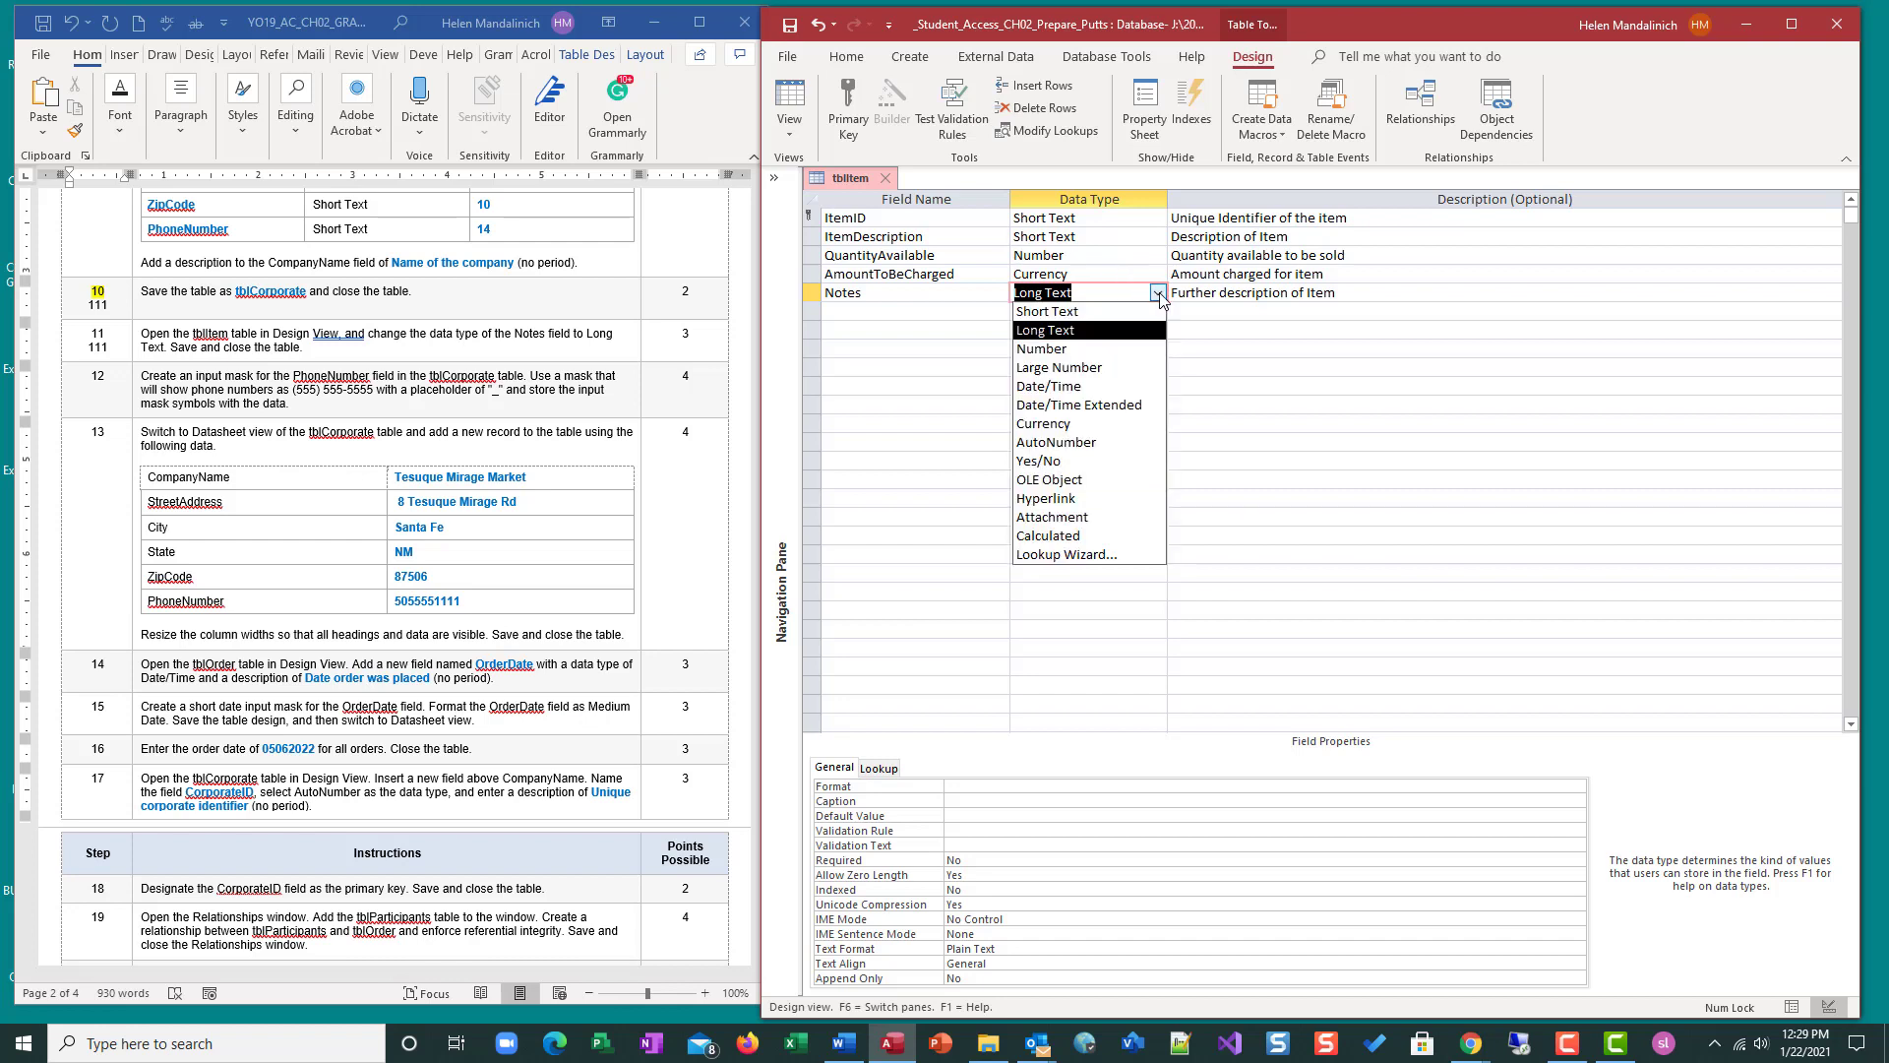
click(1124, 250)
click(1112, 239)
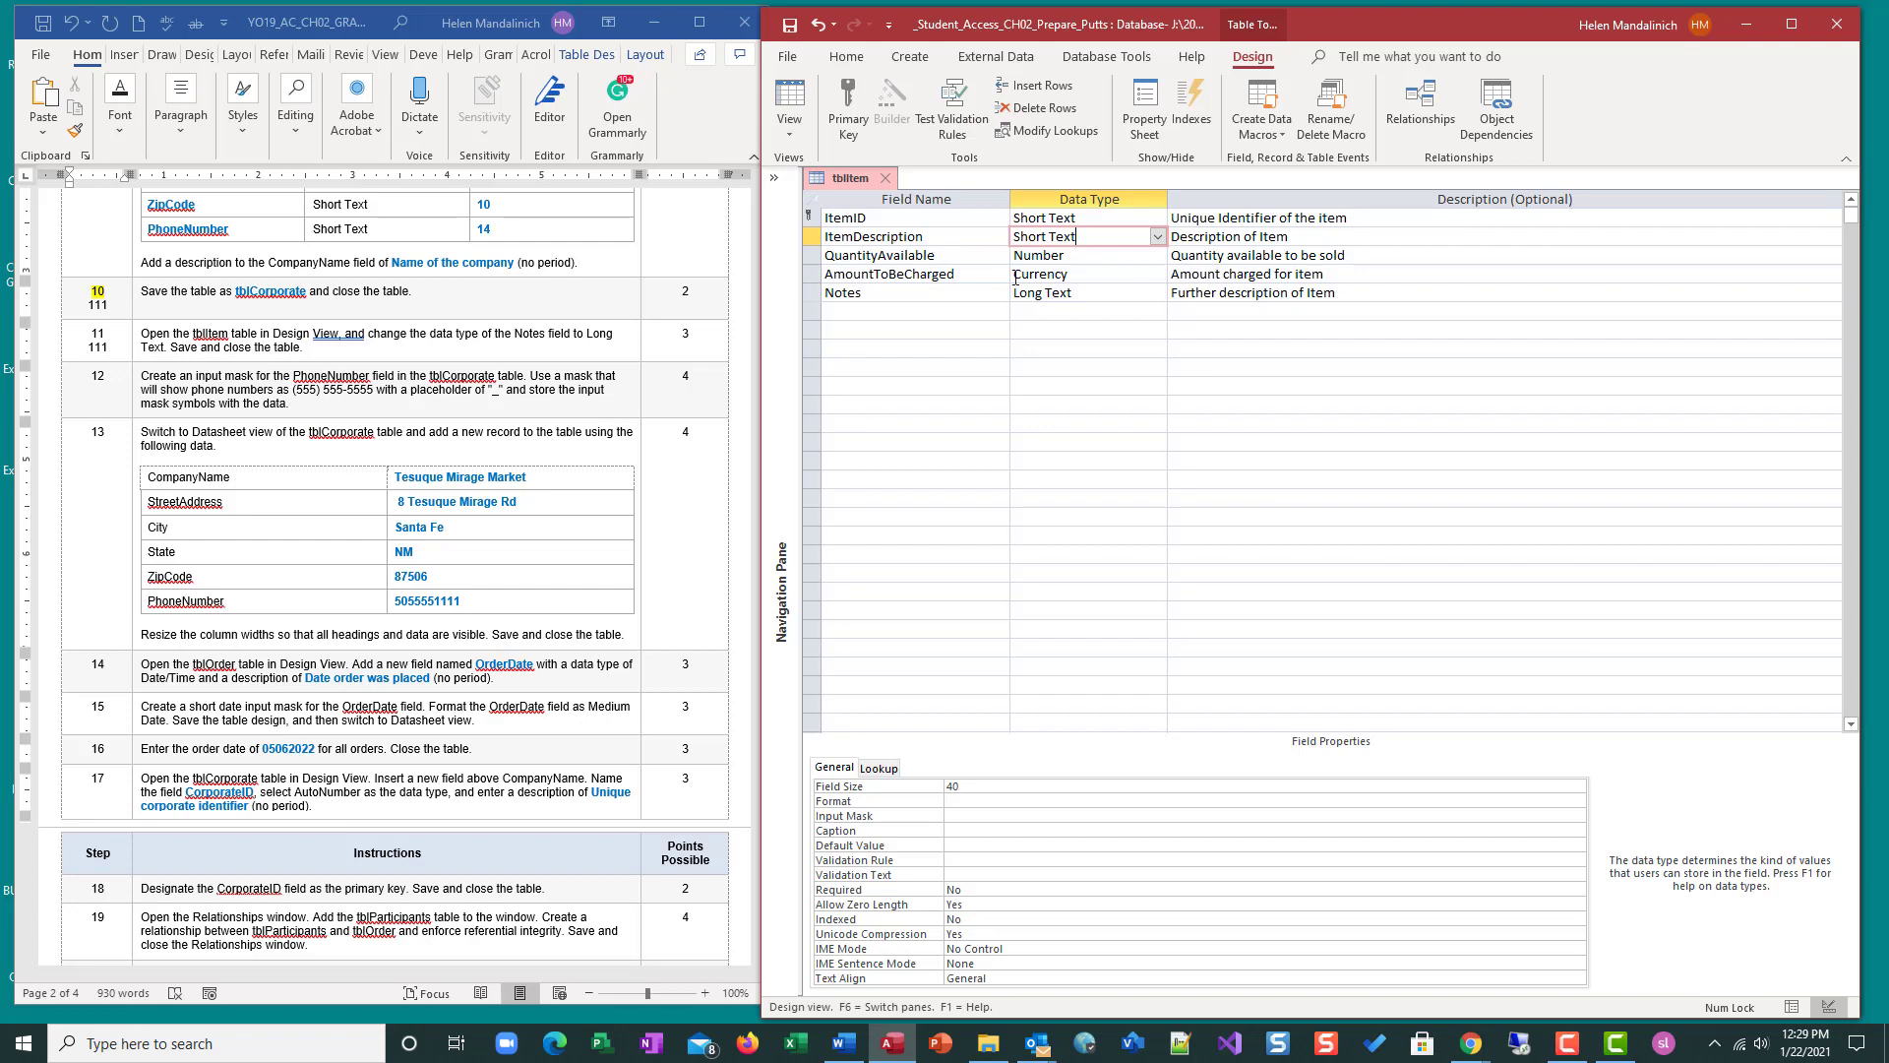
Step: Save the tblItem table design and close the table
click(1069, 293)
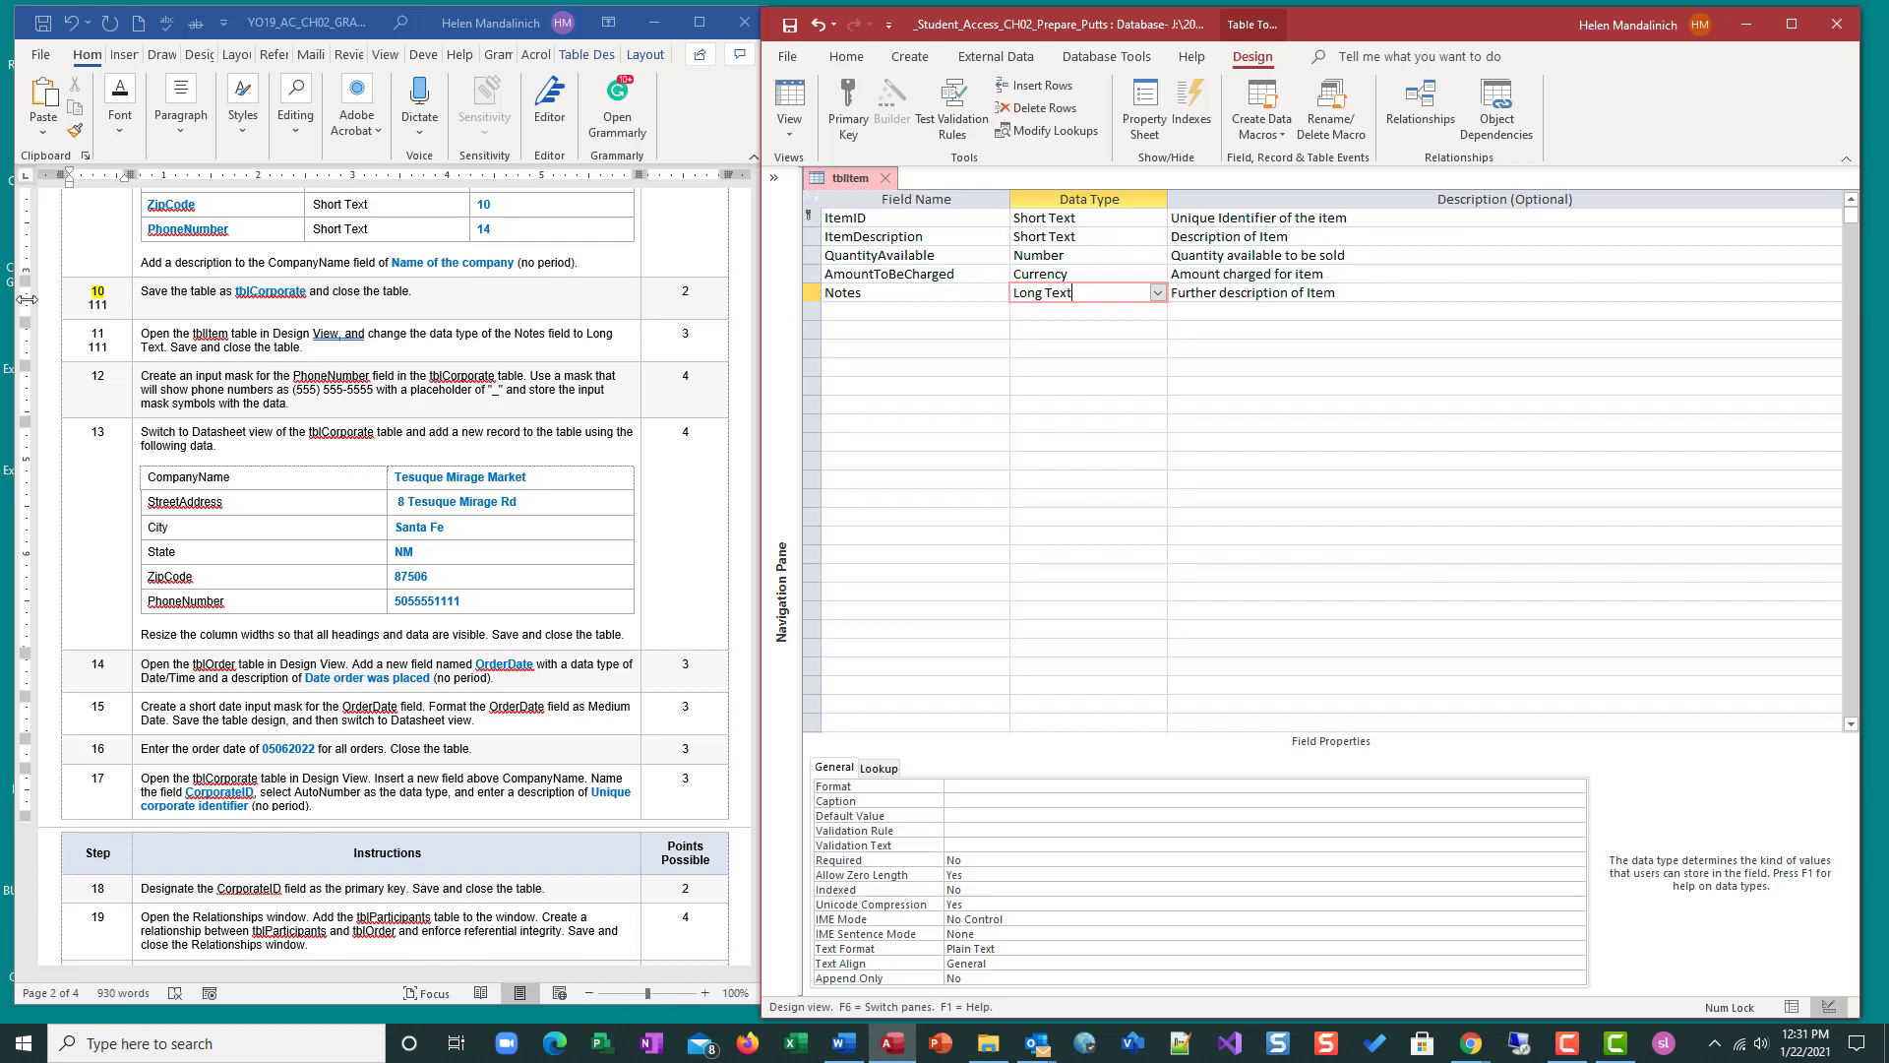
click(790, 25)
click(886, 178)
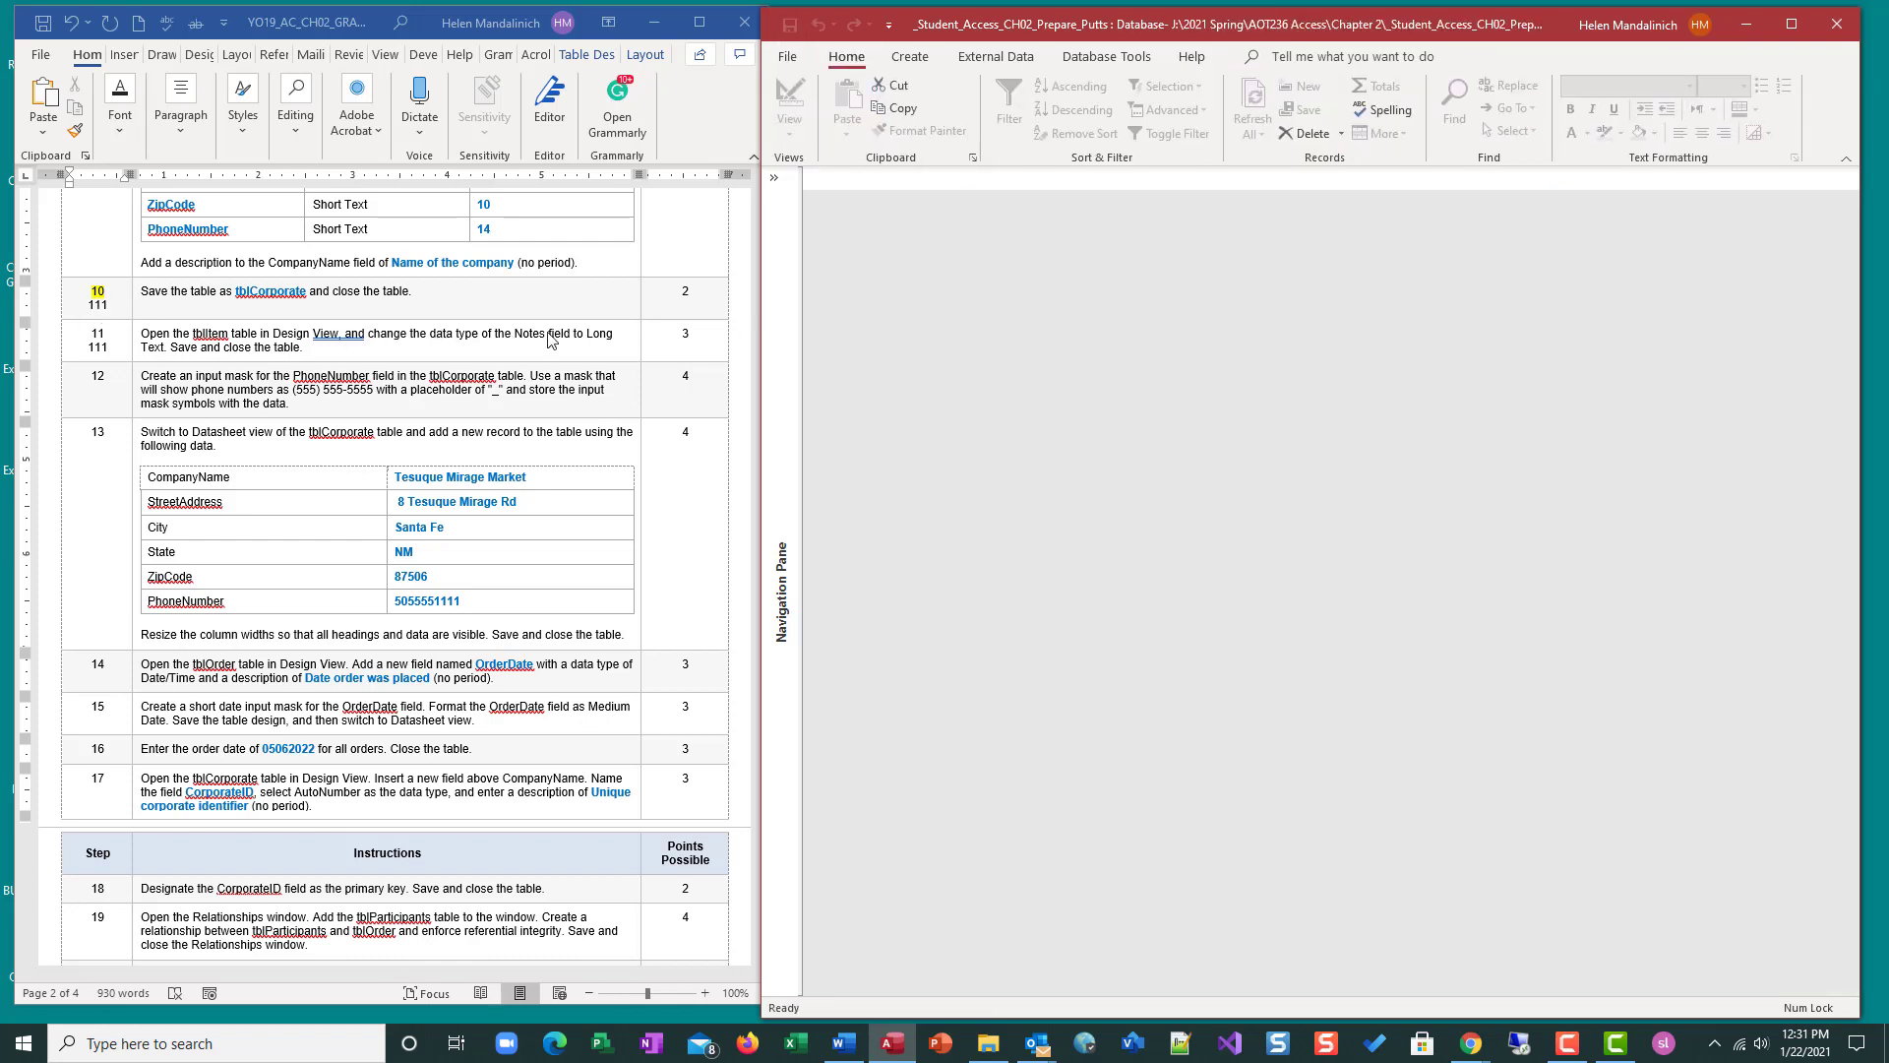
Step: Switch to the Word instructions and highlight step number 11 in yellow
click(109, 331)
double_click(103, 333)
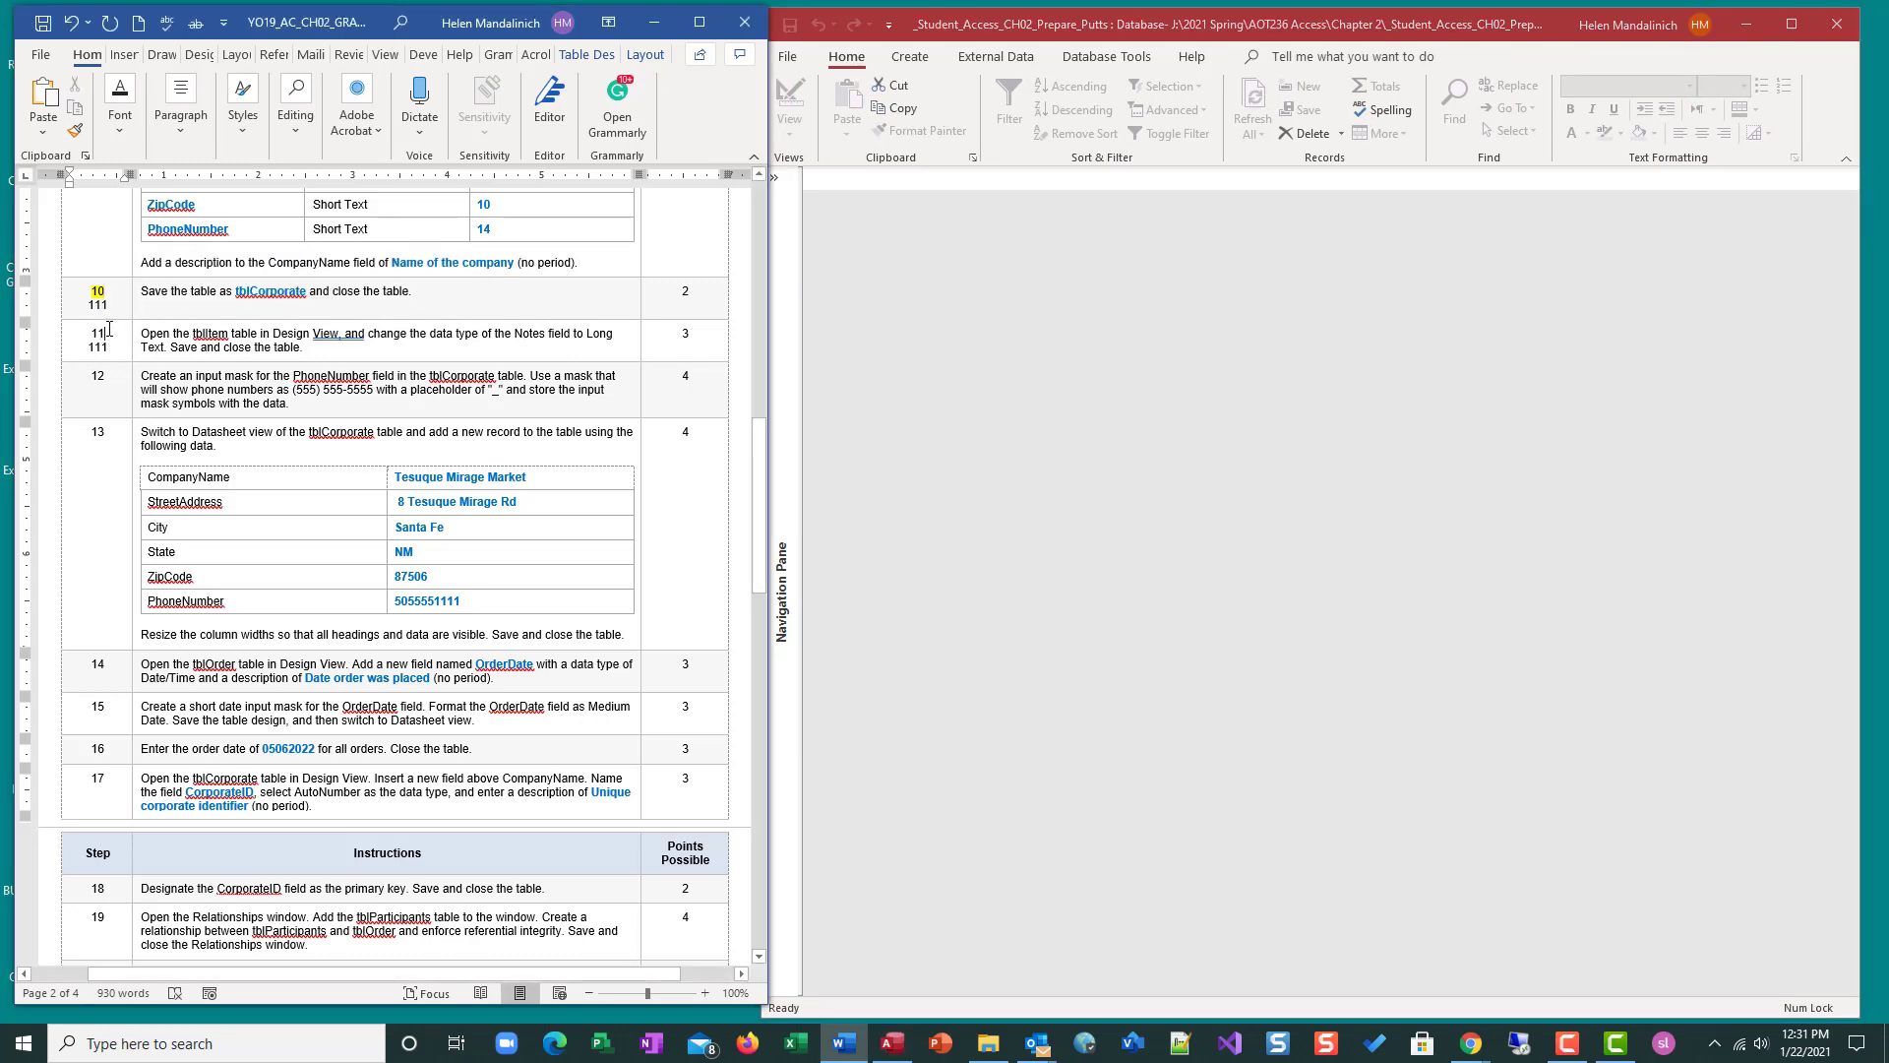
double_click(103, 333)
click(155, 297)
Step: Add the page reference 111-112 on a new line under step number 12
key(Return)
text(111)
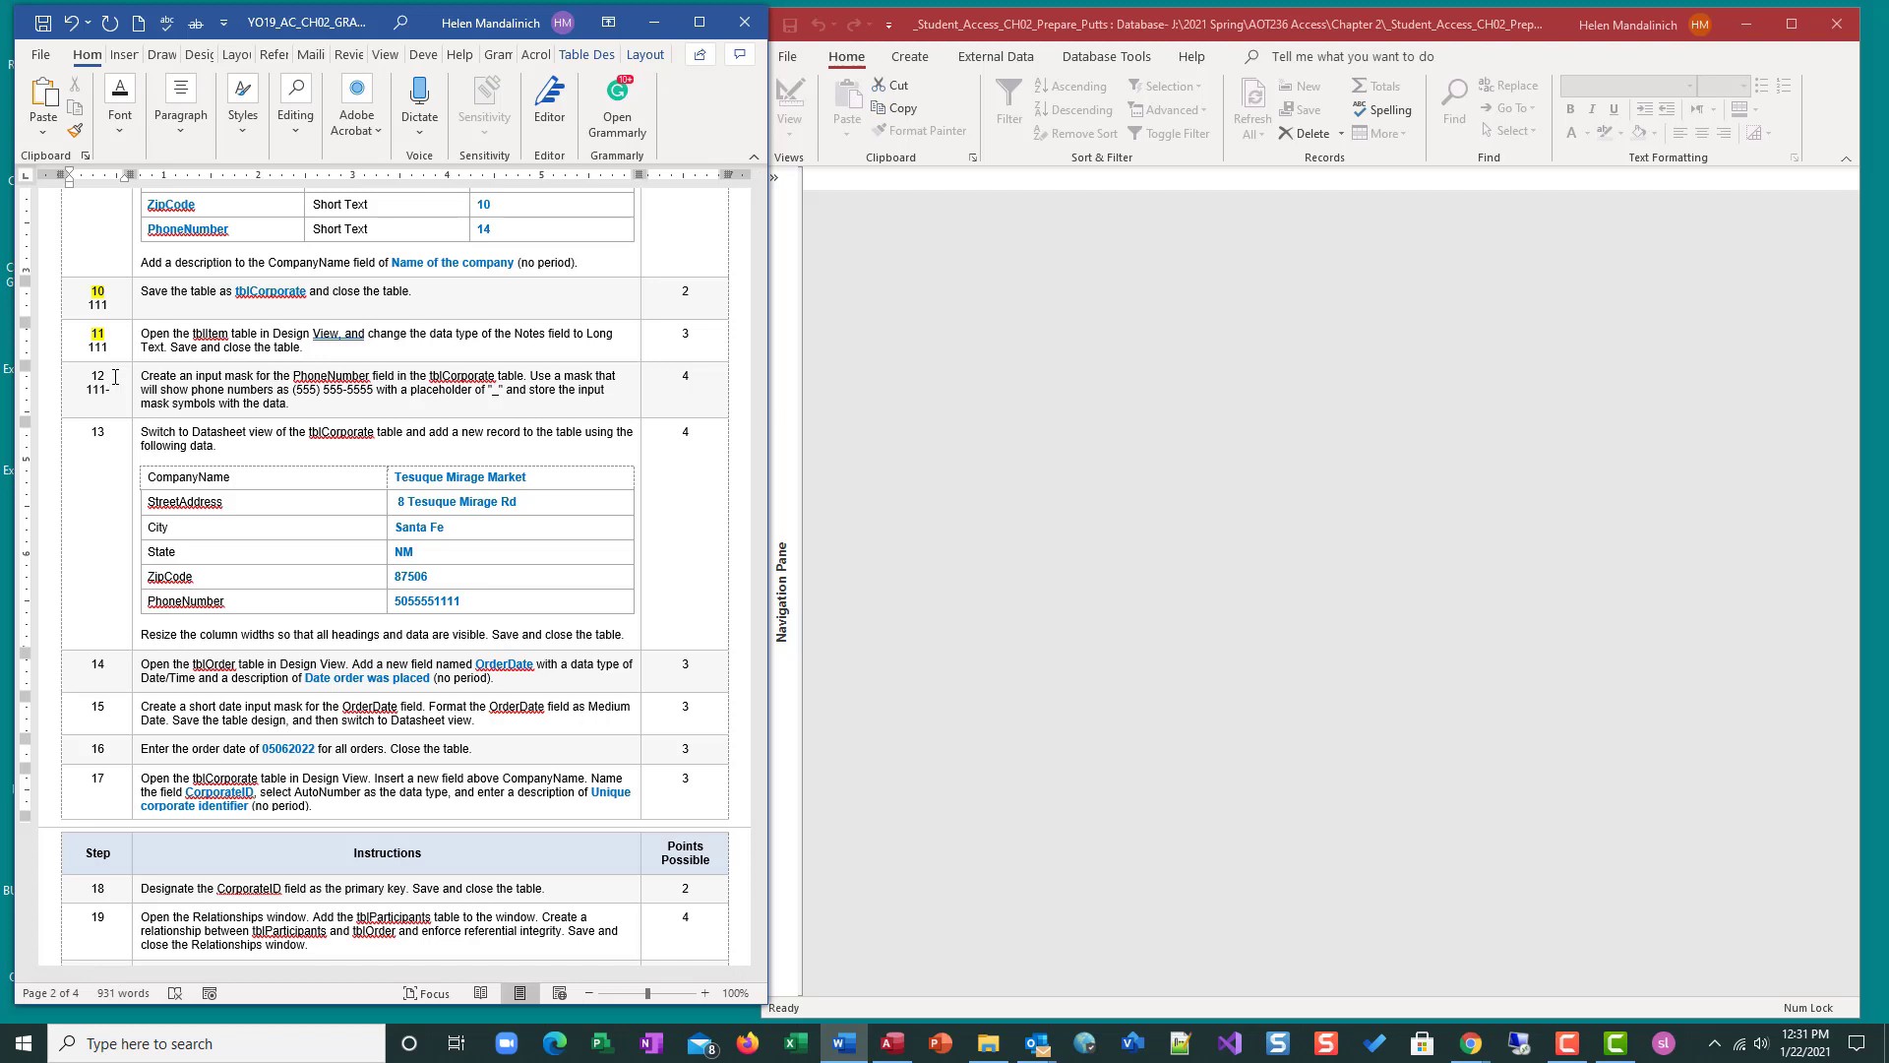
text(-112)
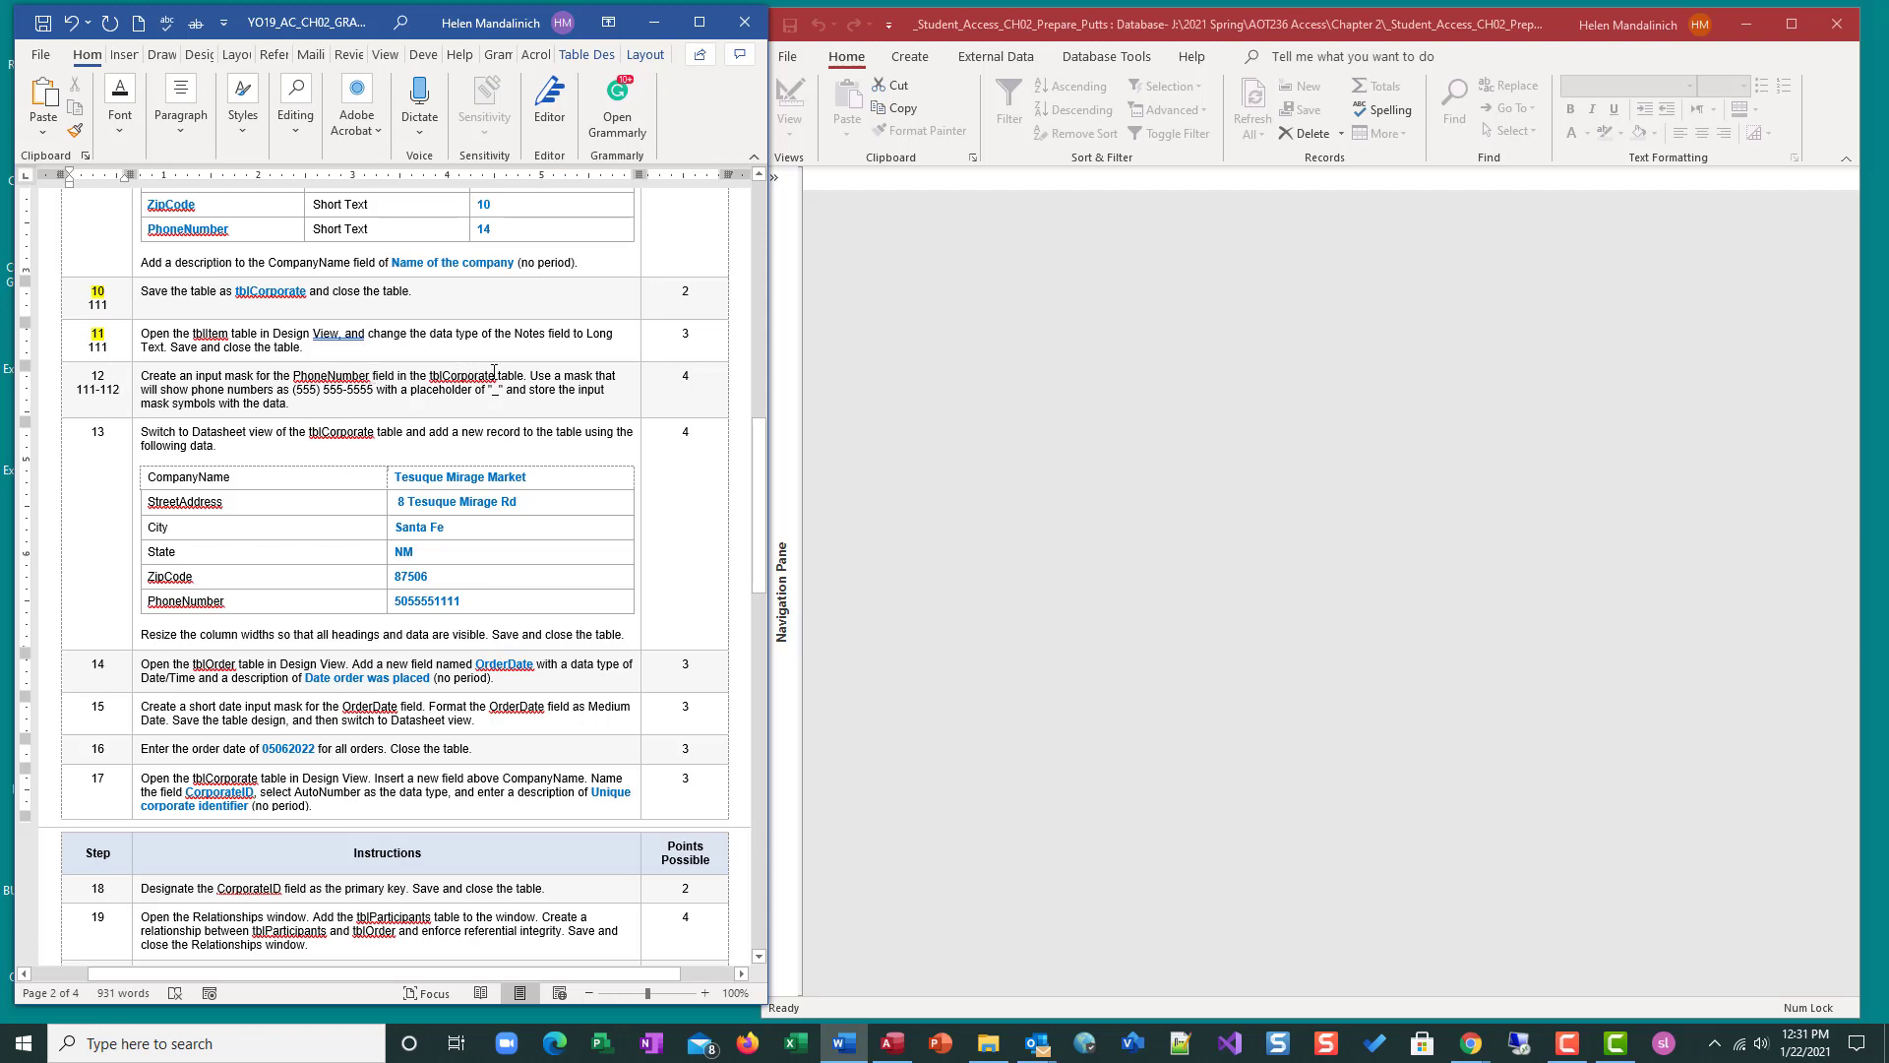
Step: Switch back to Access and open the tblCorporate table in Design View
click(787, 189)
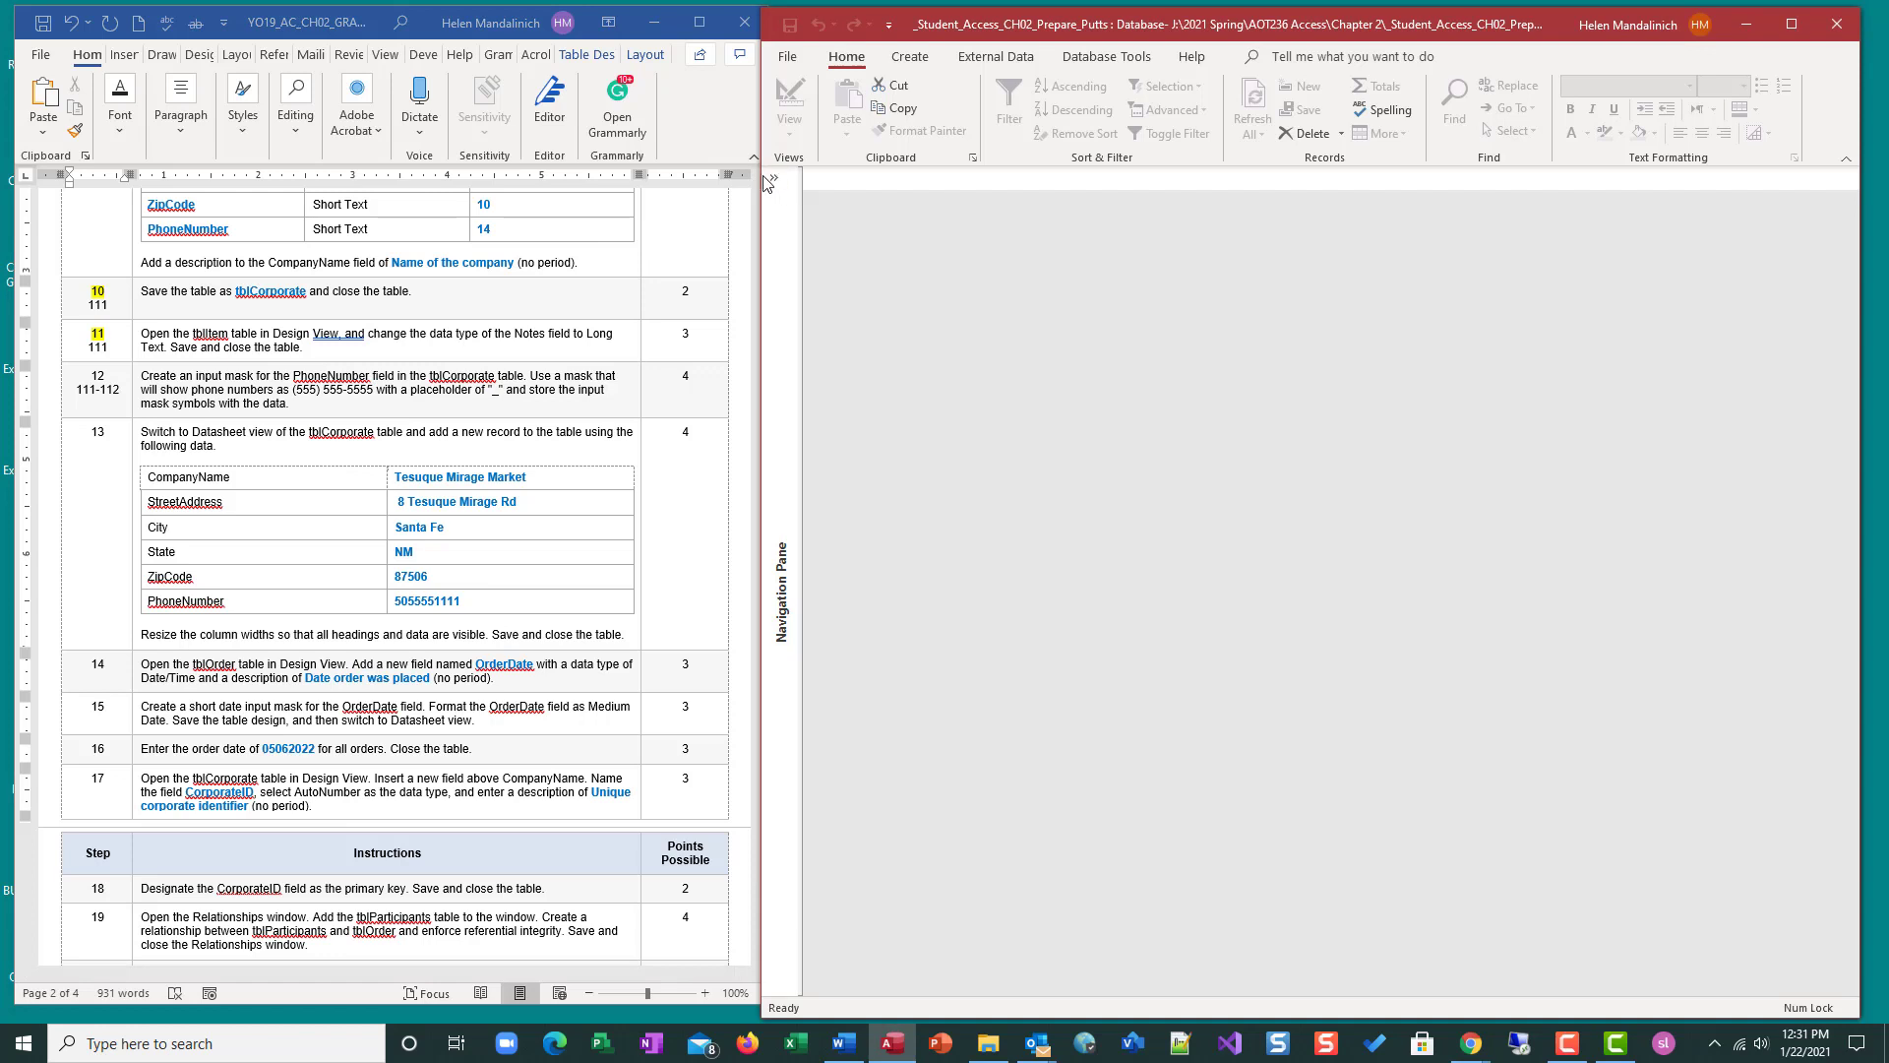
click(773, 178)
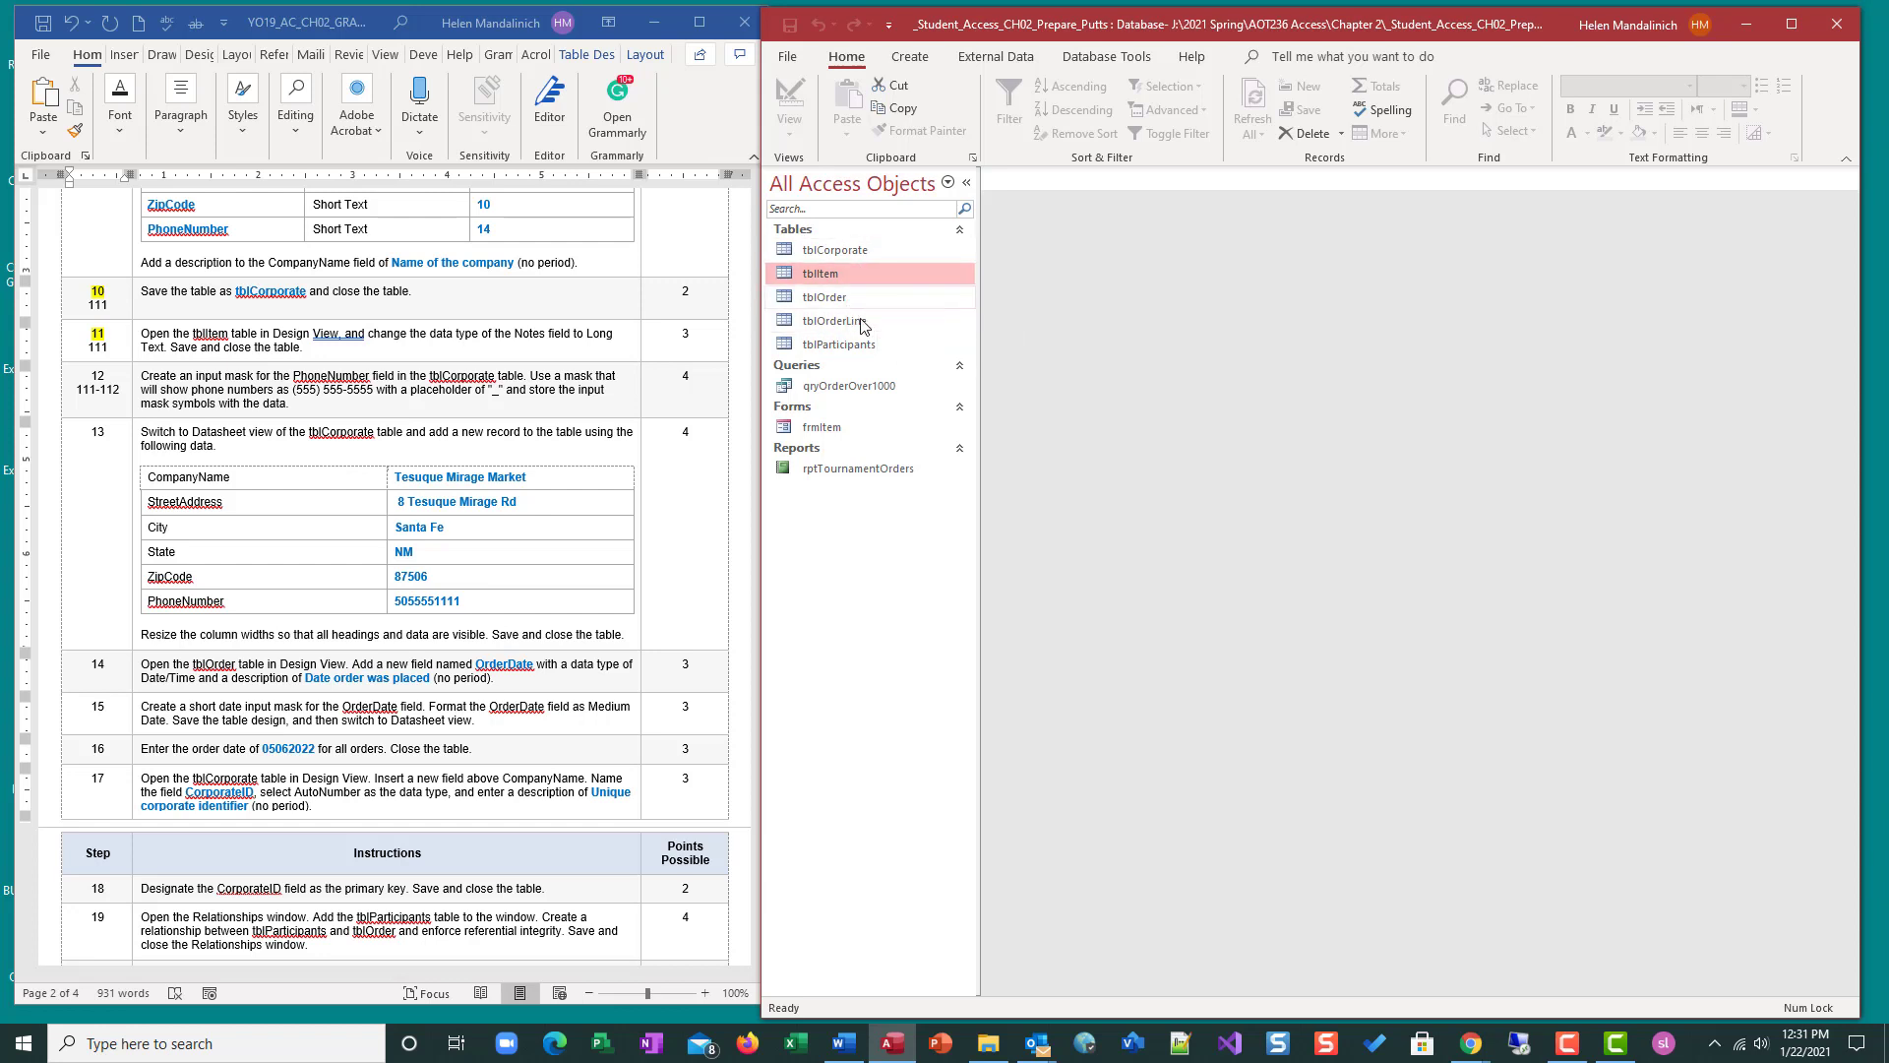
click(848, 250)
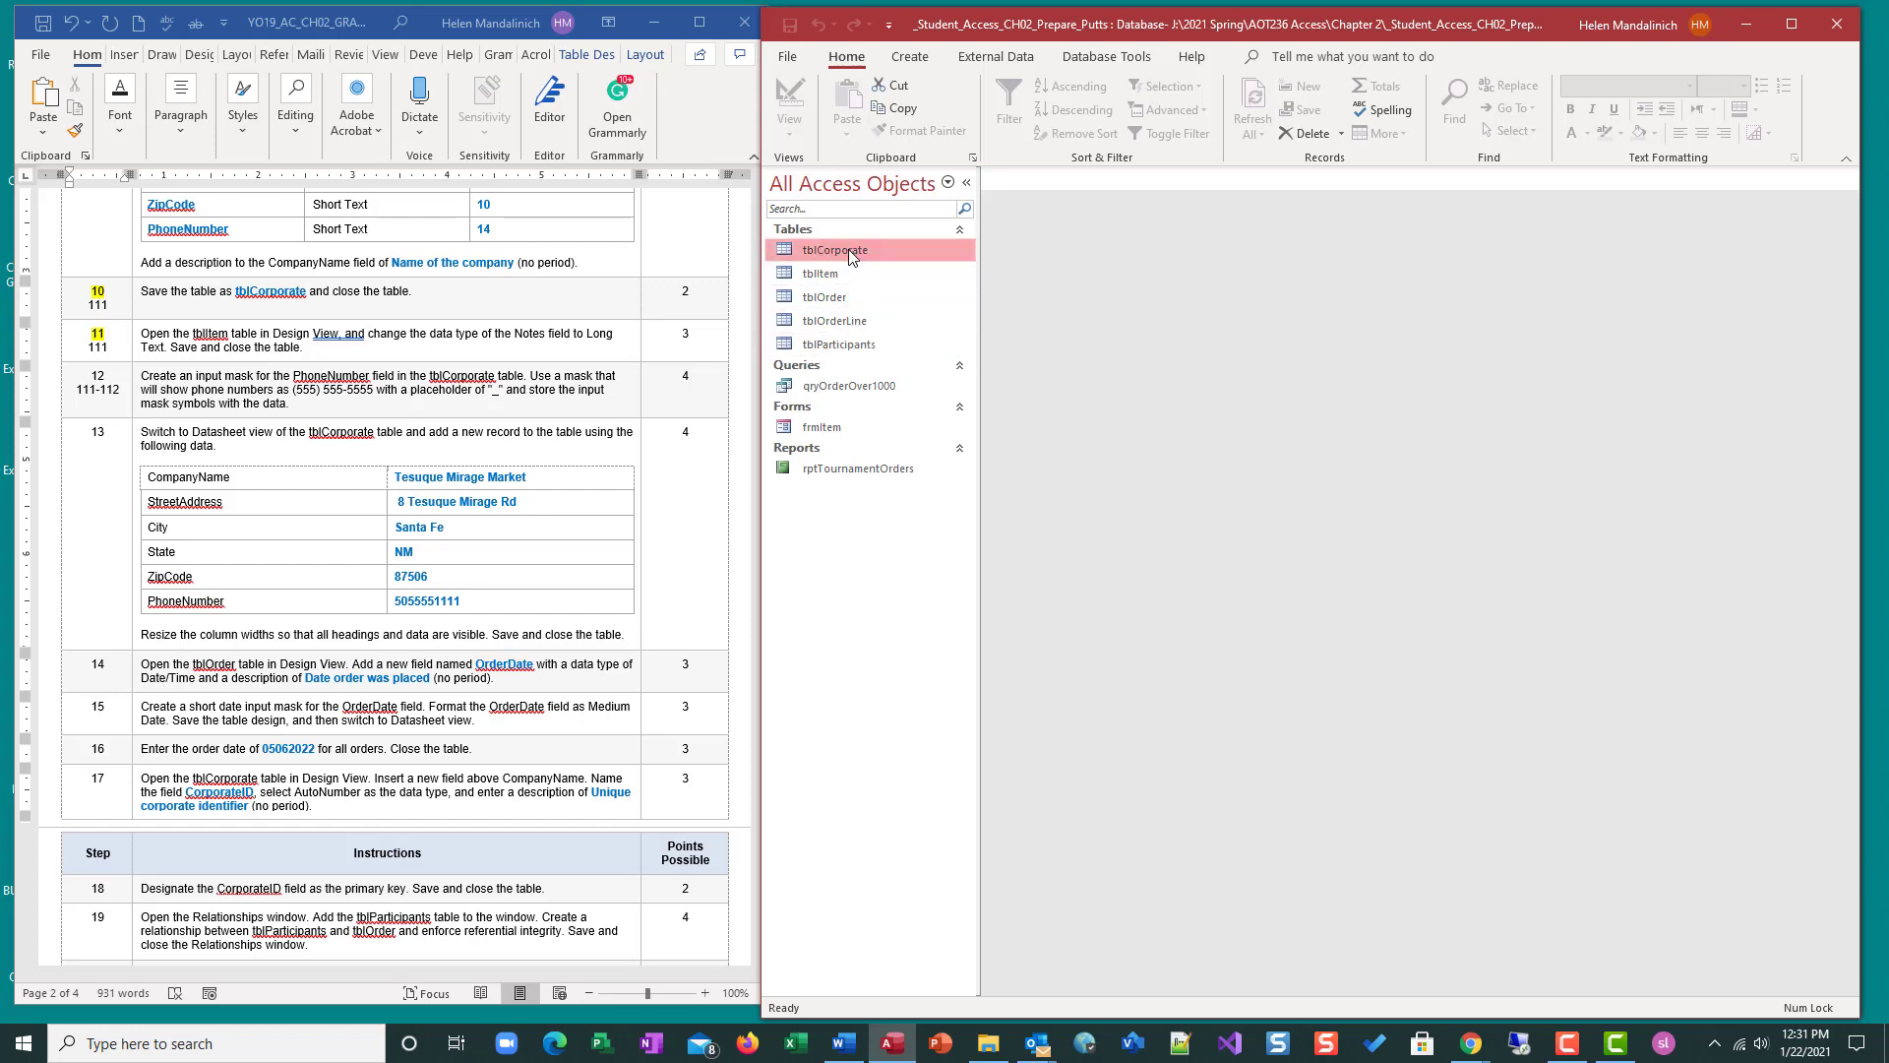
right_click(848, 250)
click(891, 293)
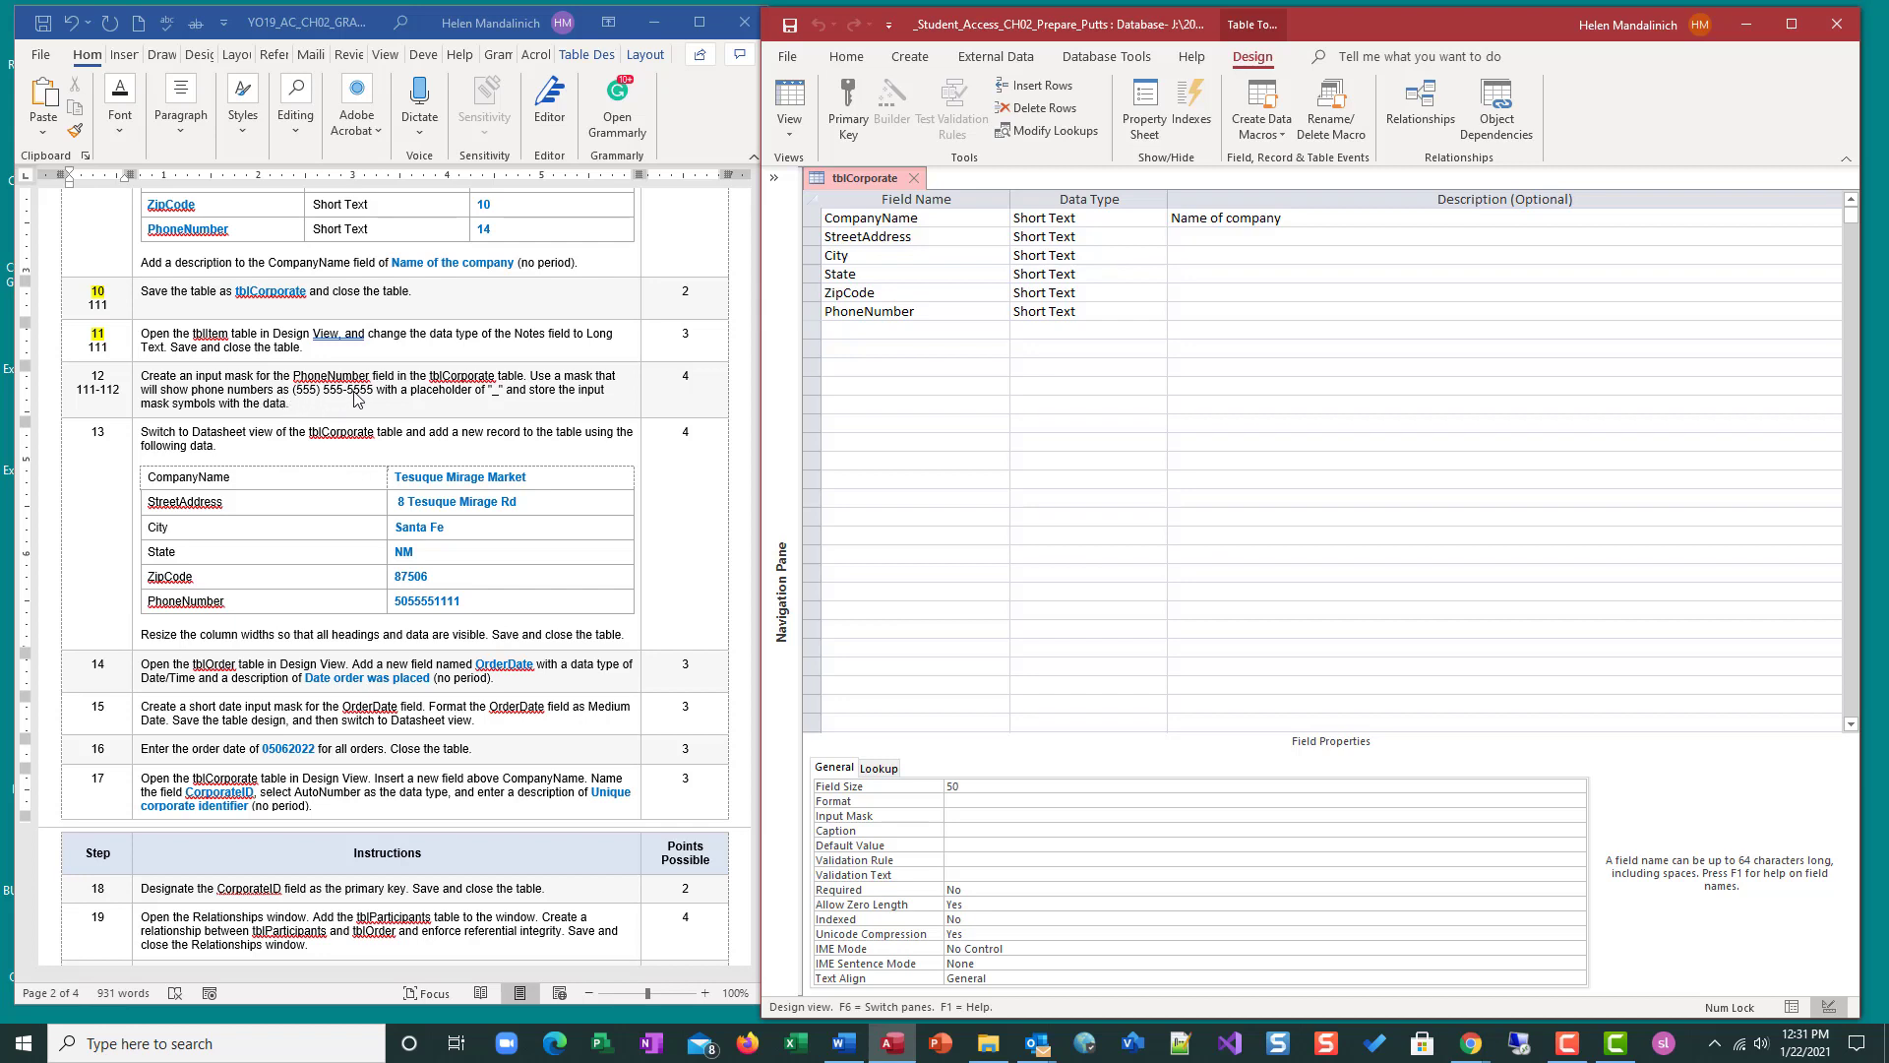
Step: Try entering sample digits in the PhoneNumber field in Datasheet View, discard the entry and return to Design View
click(789, 98)
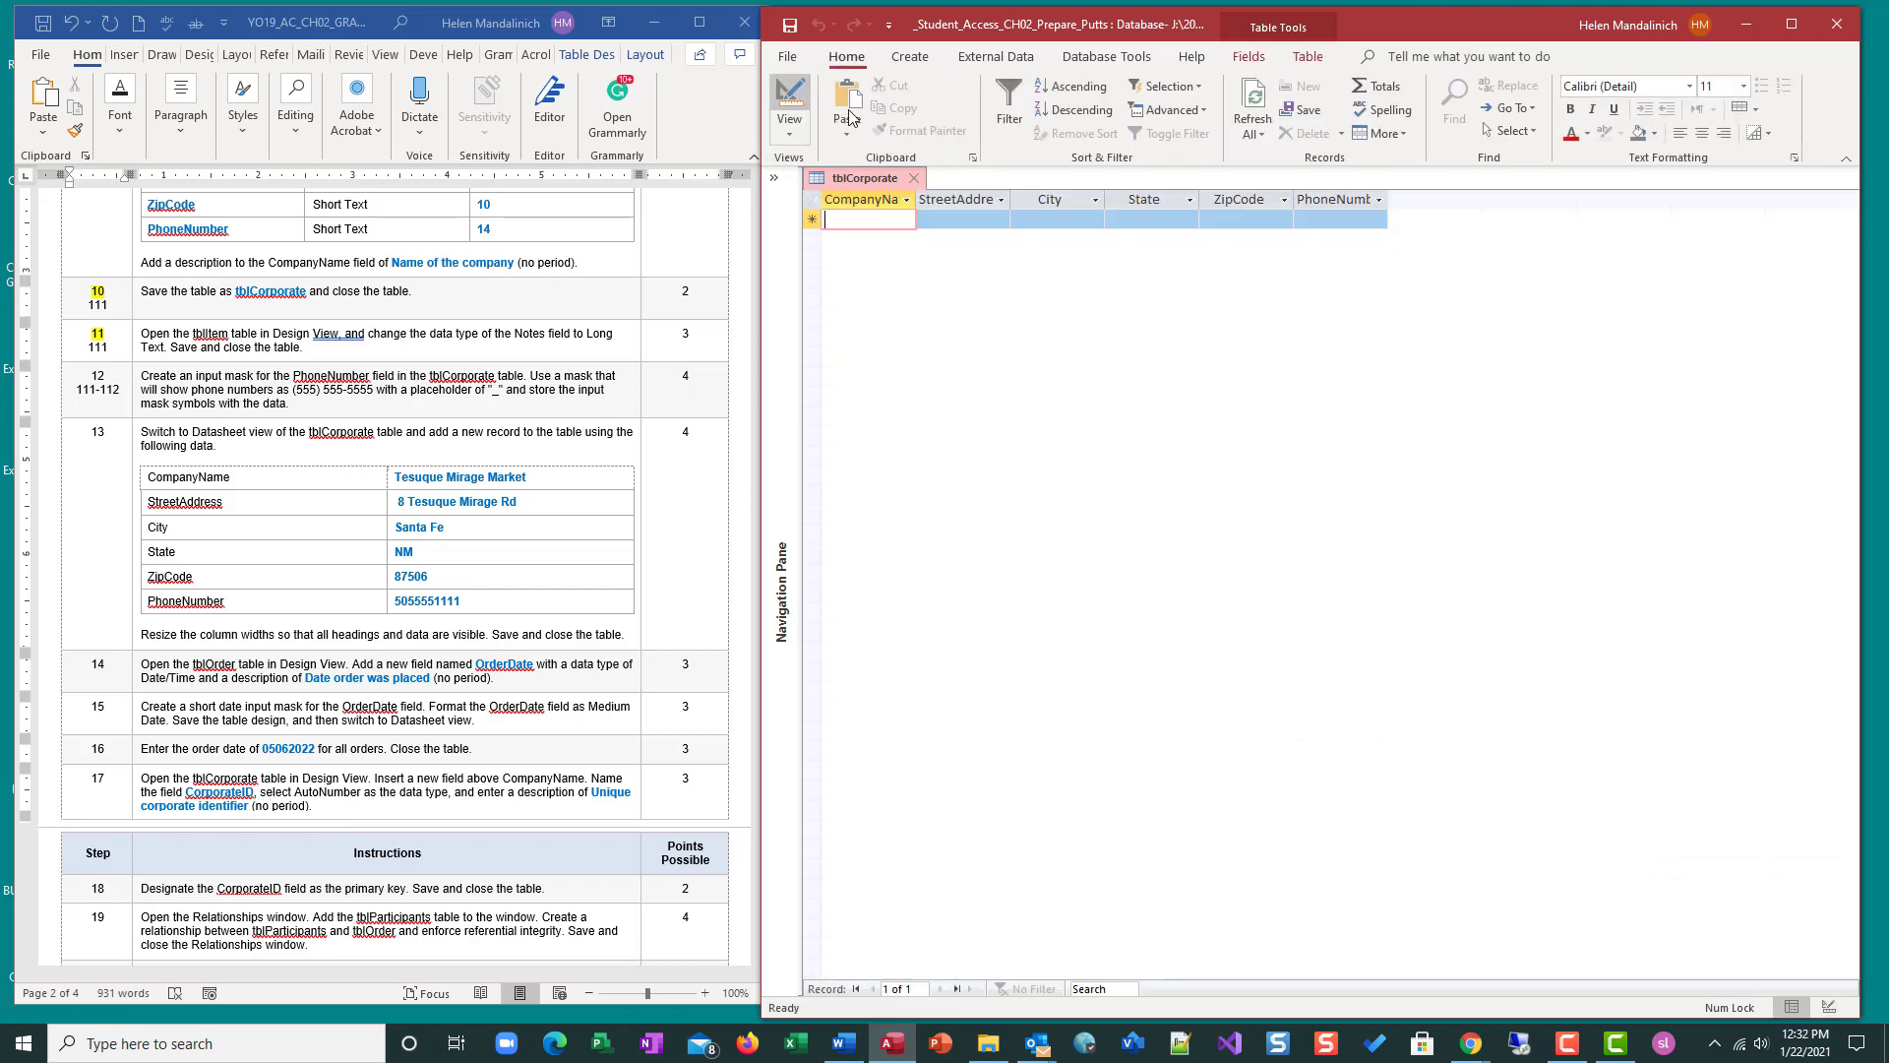
click(1309, 218)
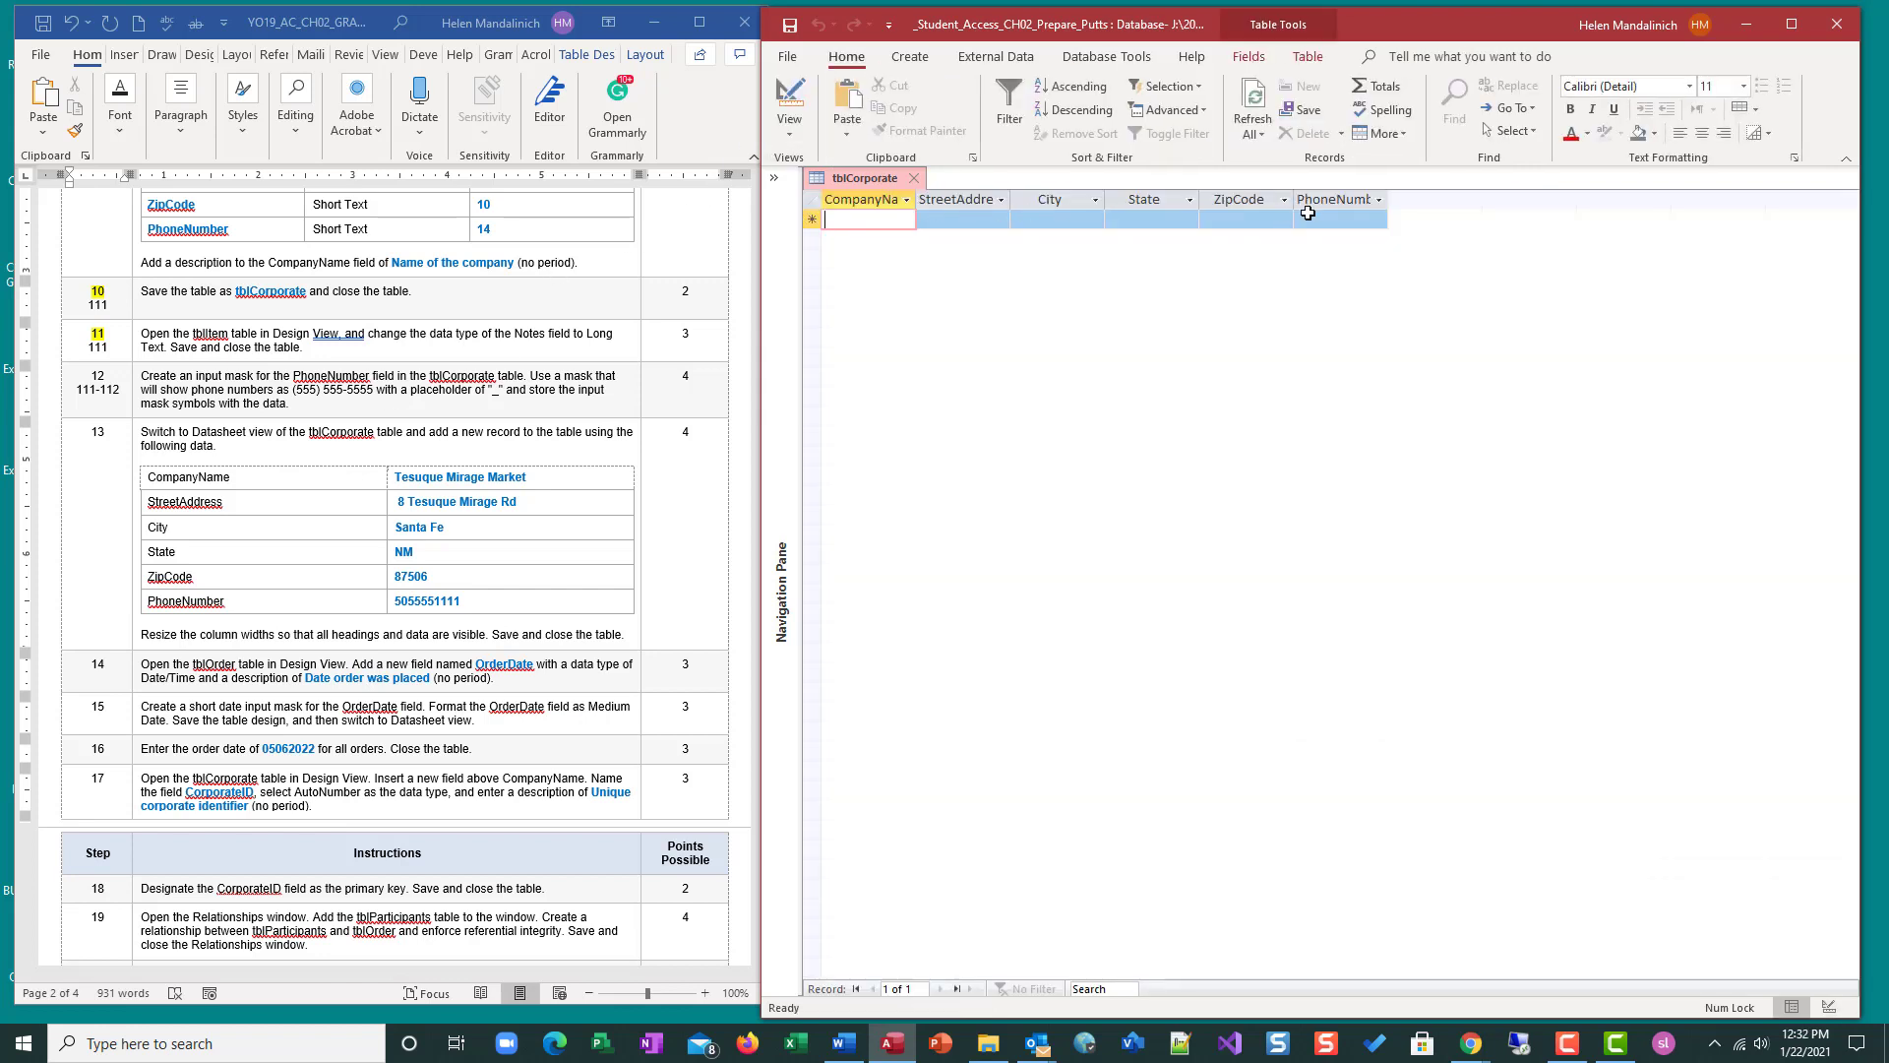
text(55)
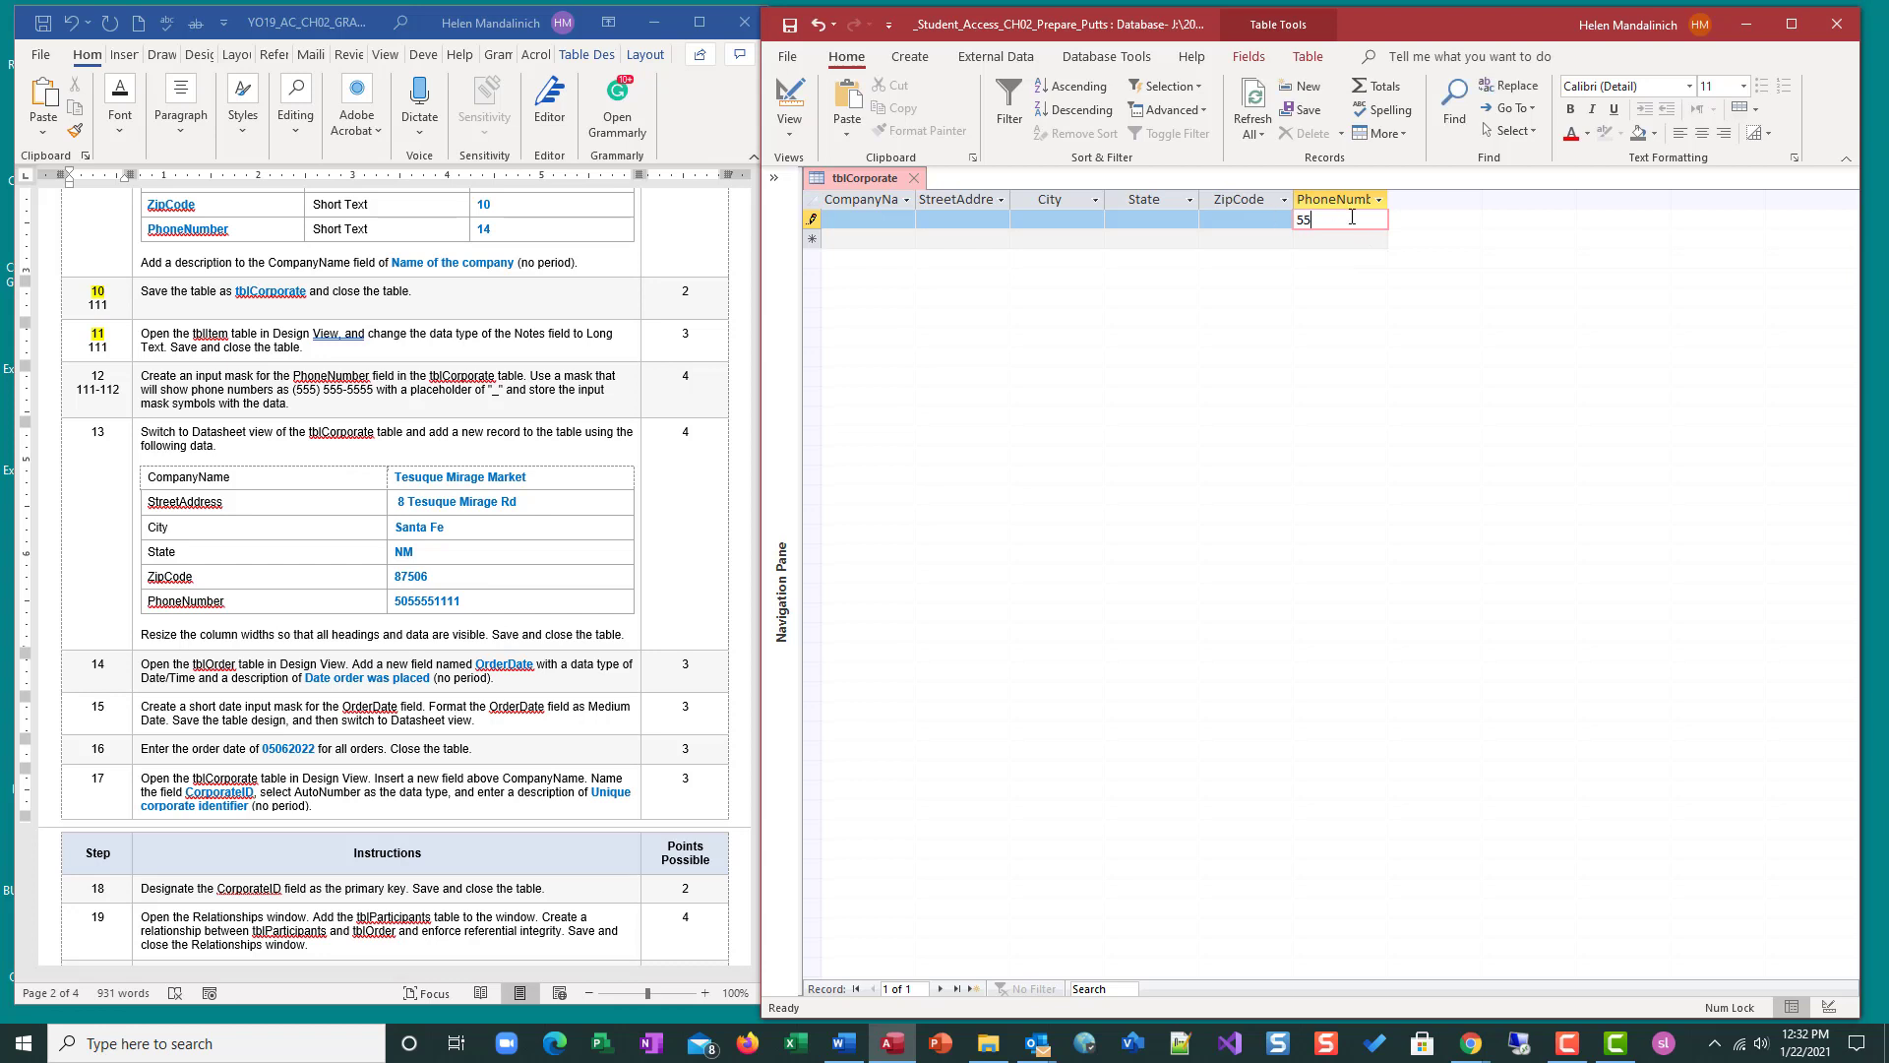
text(555)
key(Escape)
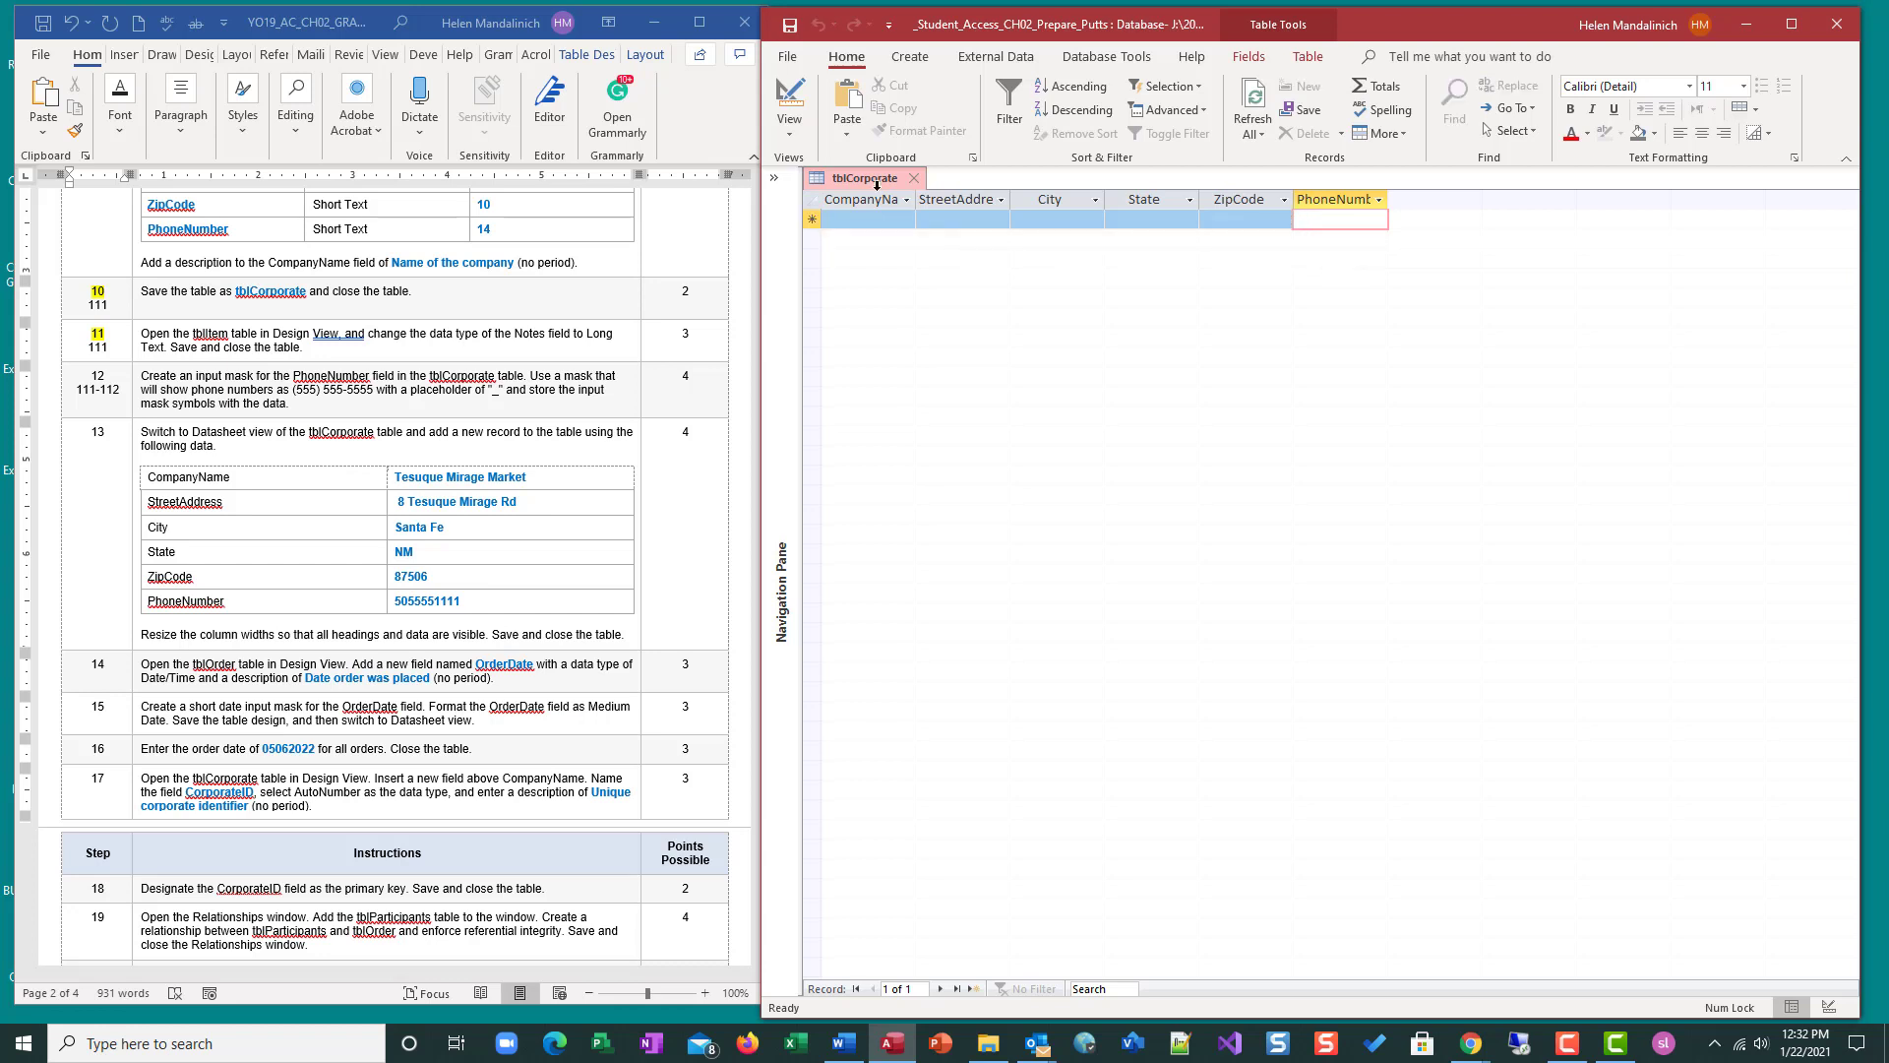
click(788, 103)
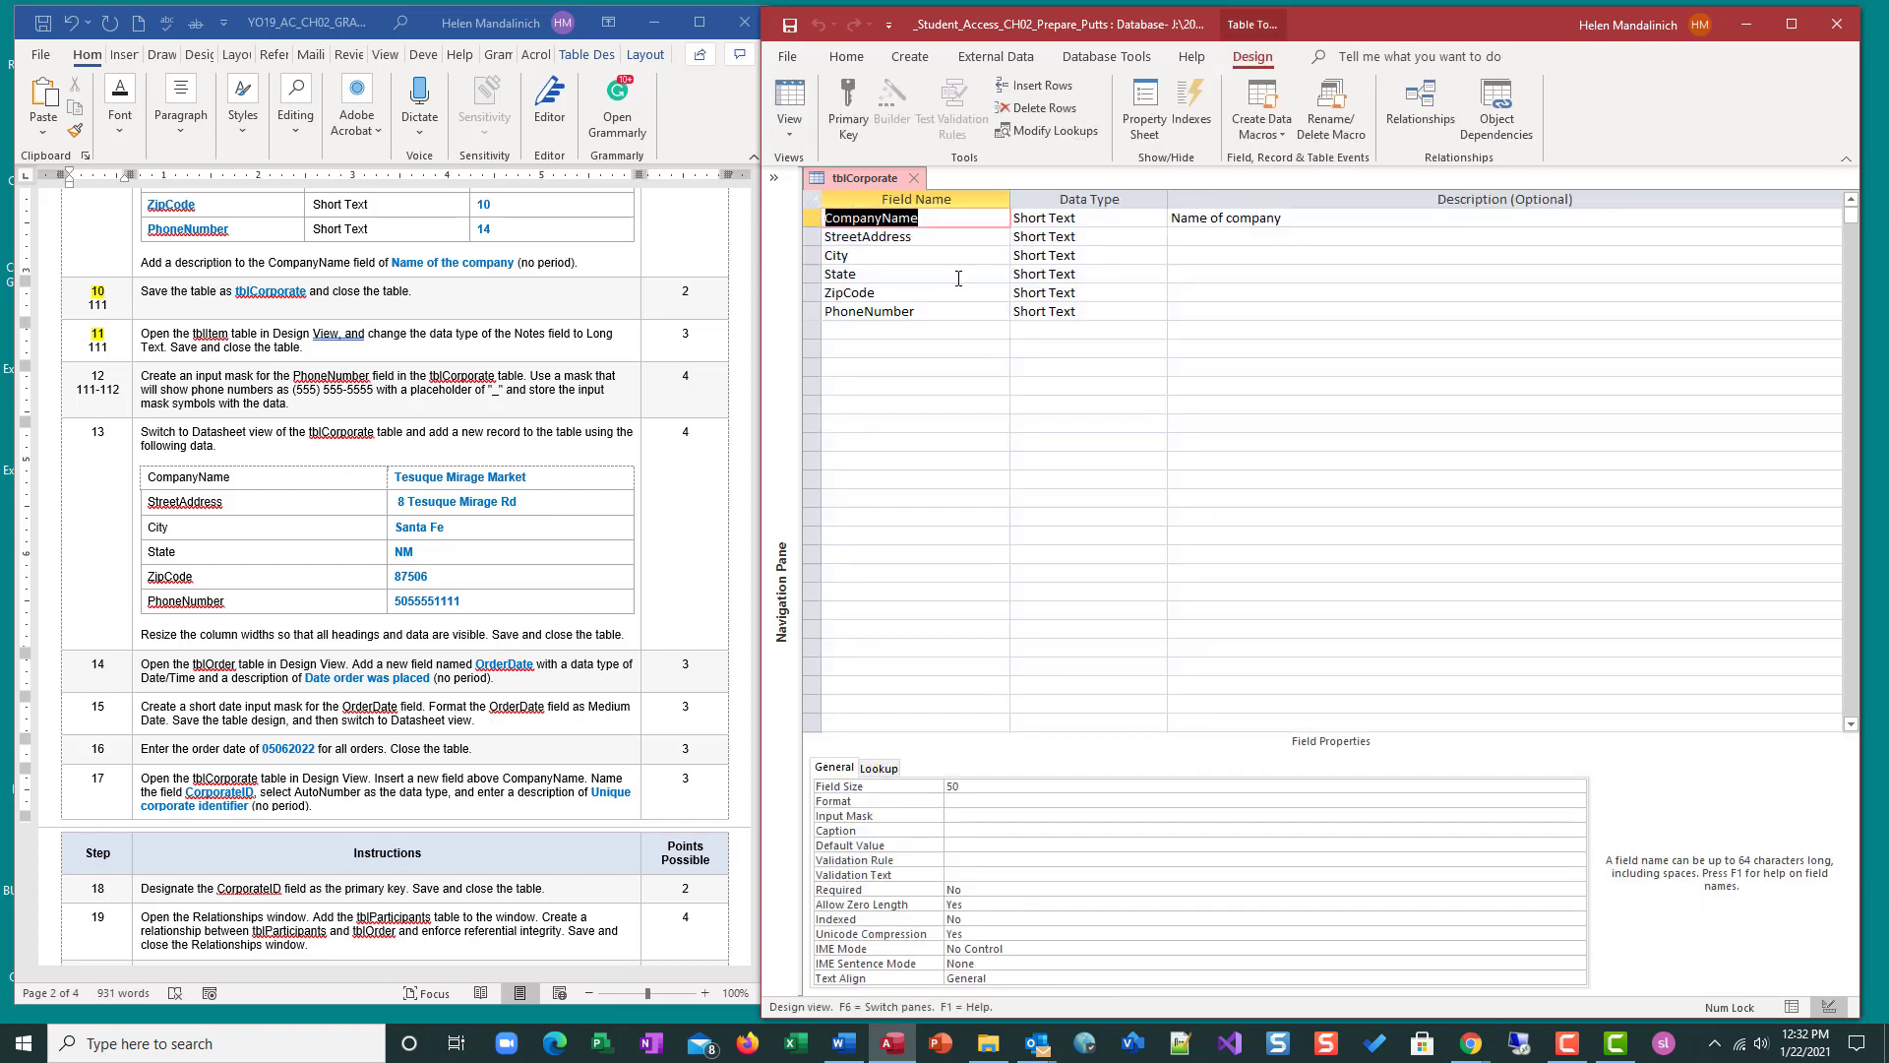
Step: Start the Input Mask Wizard for the PhoneNumber field of tblCorporate and choose the Phone mask
click(1078, 311)
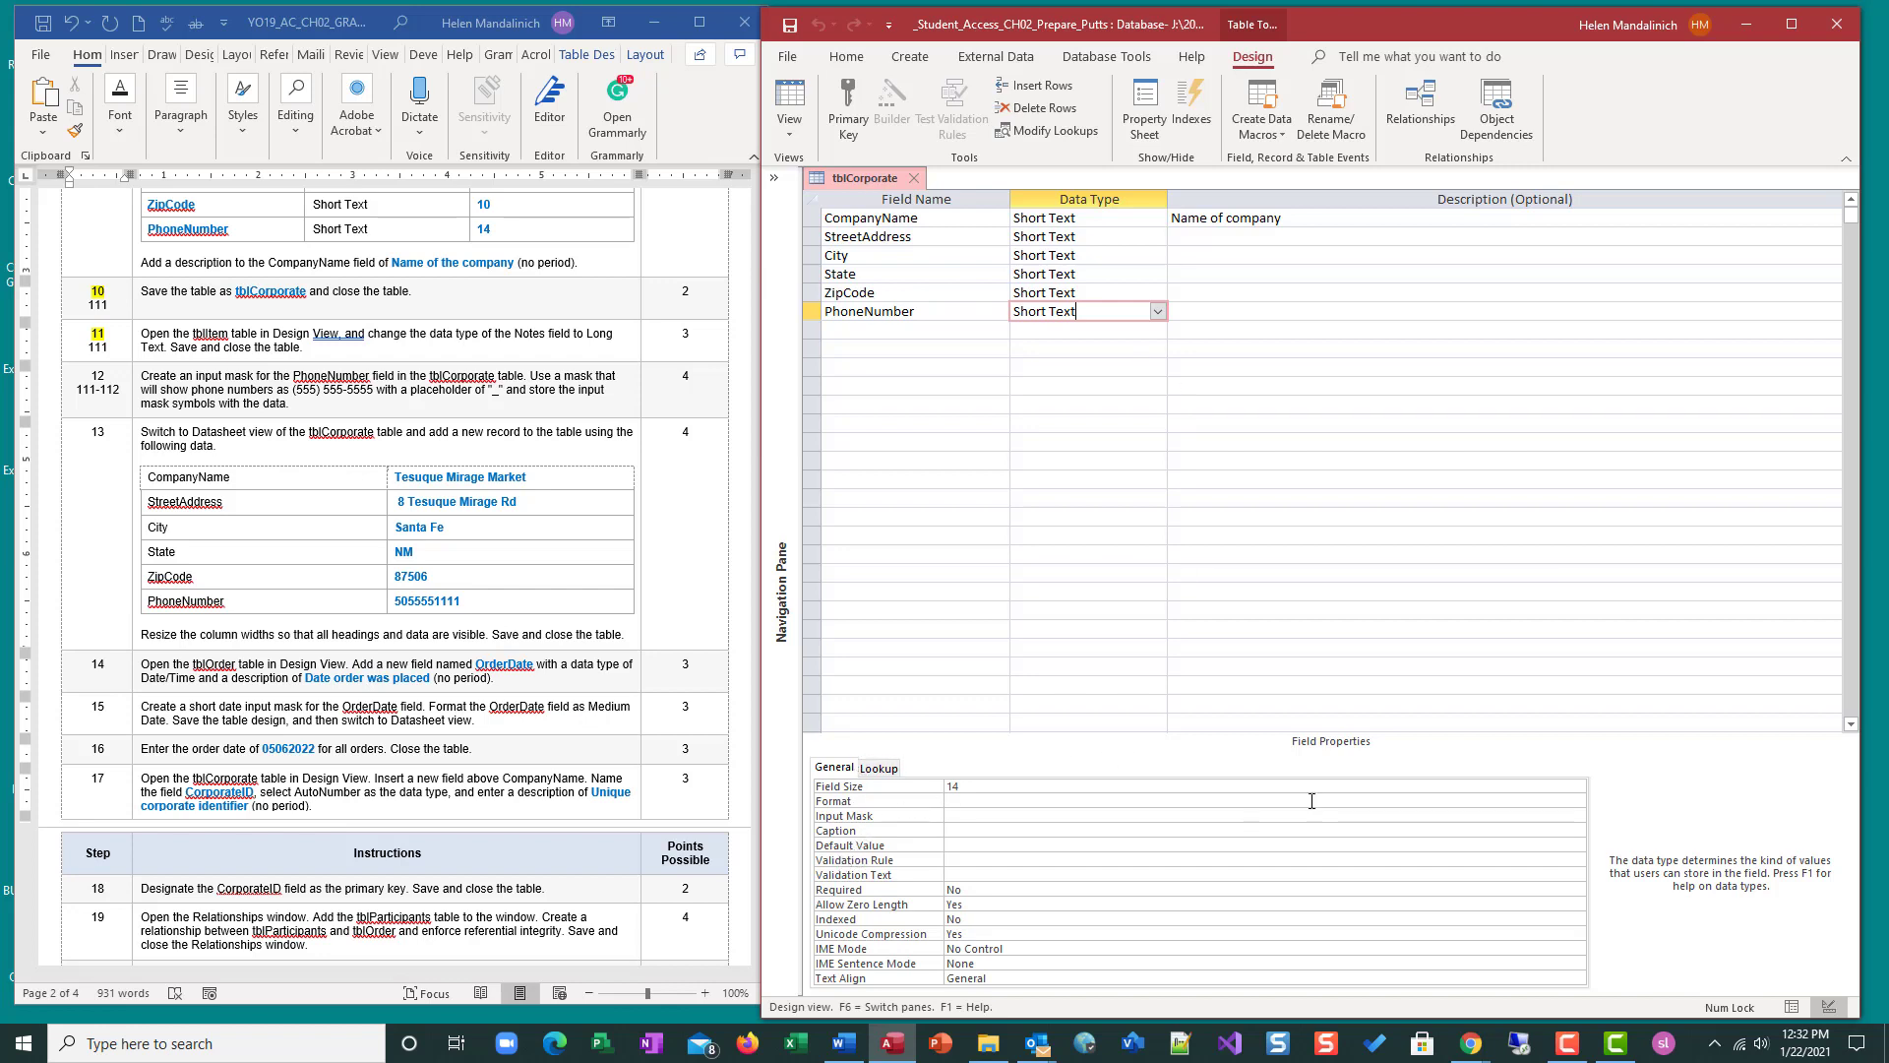
click(942, 819)
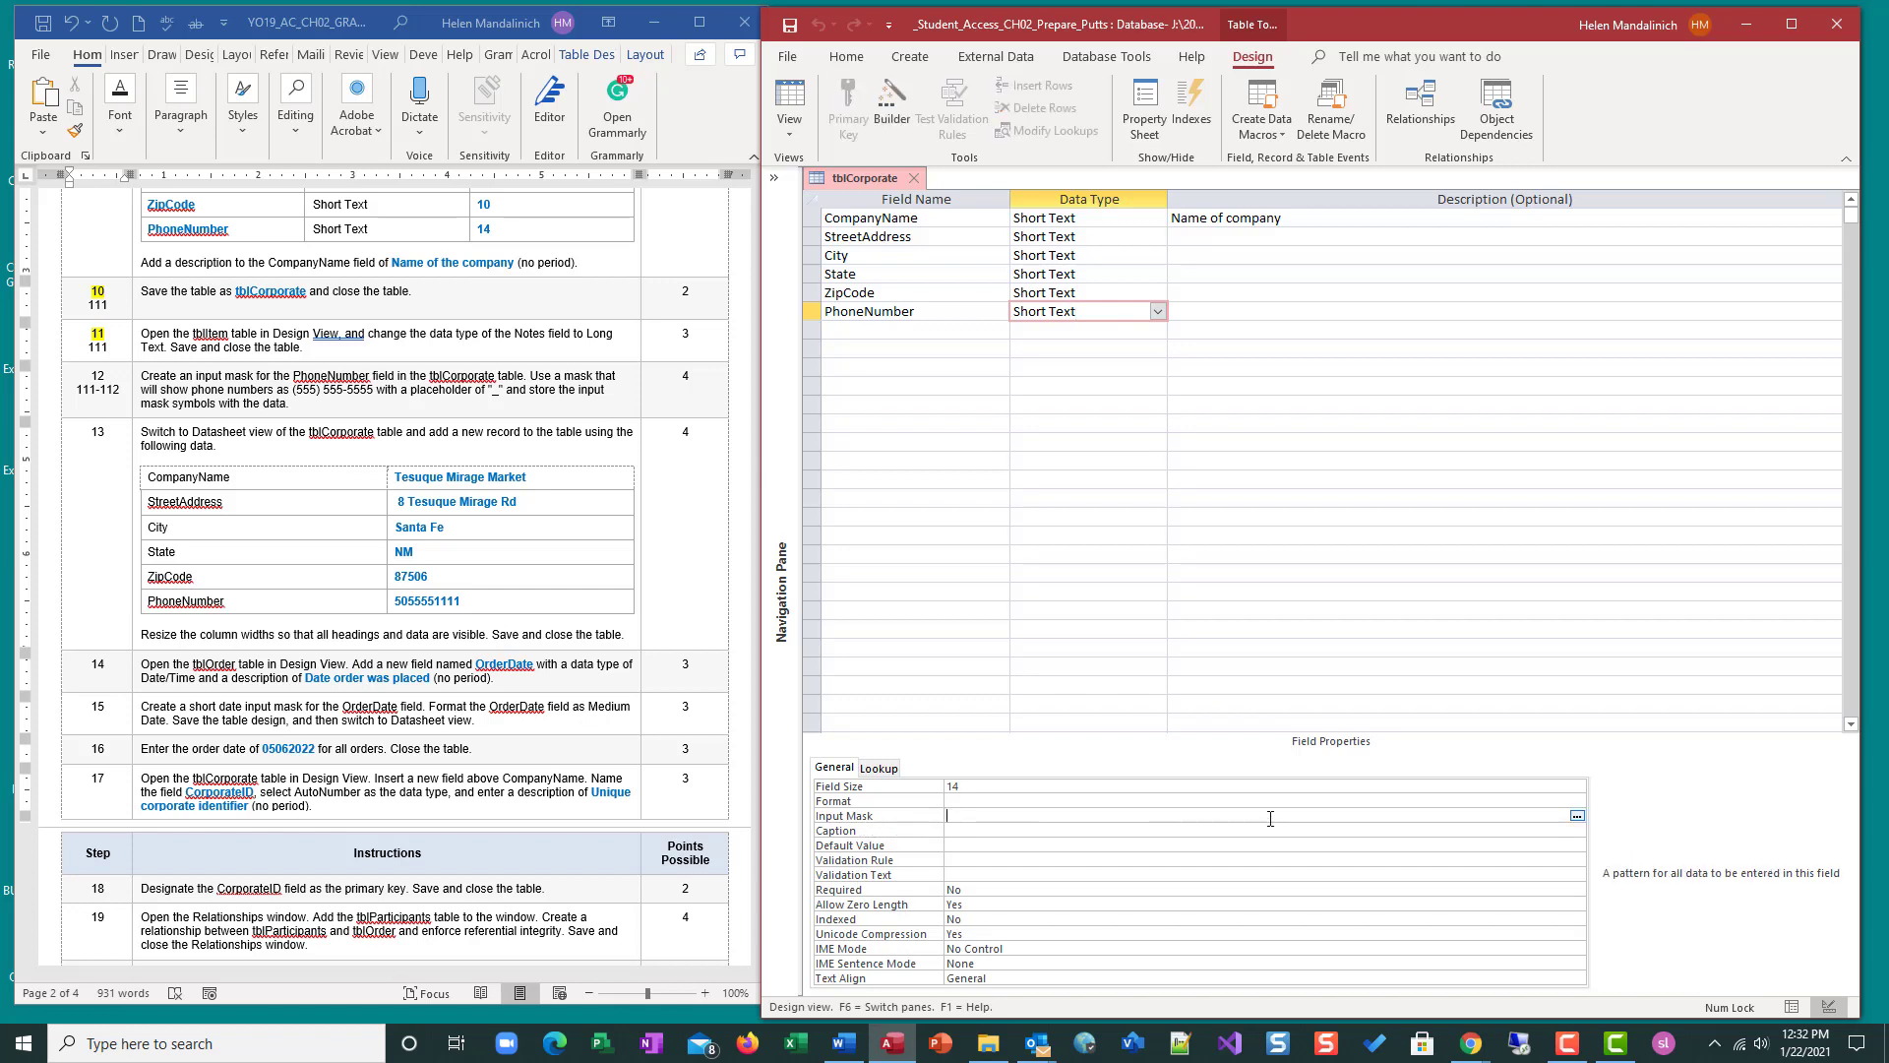
click(1578, 817)
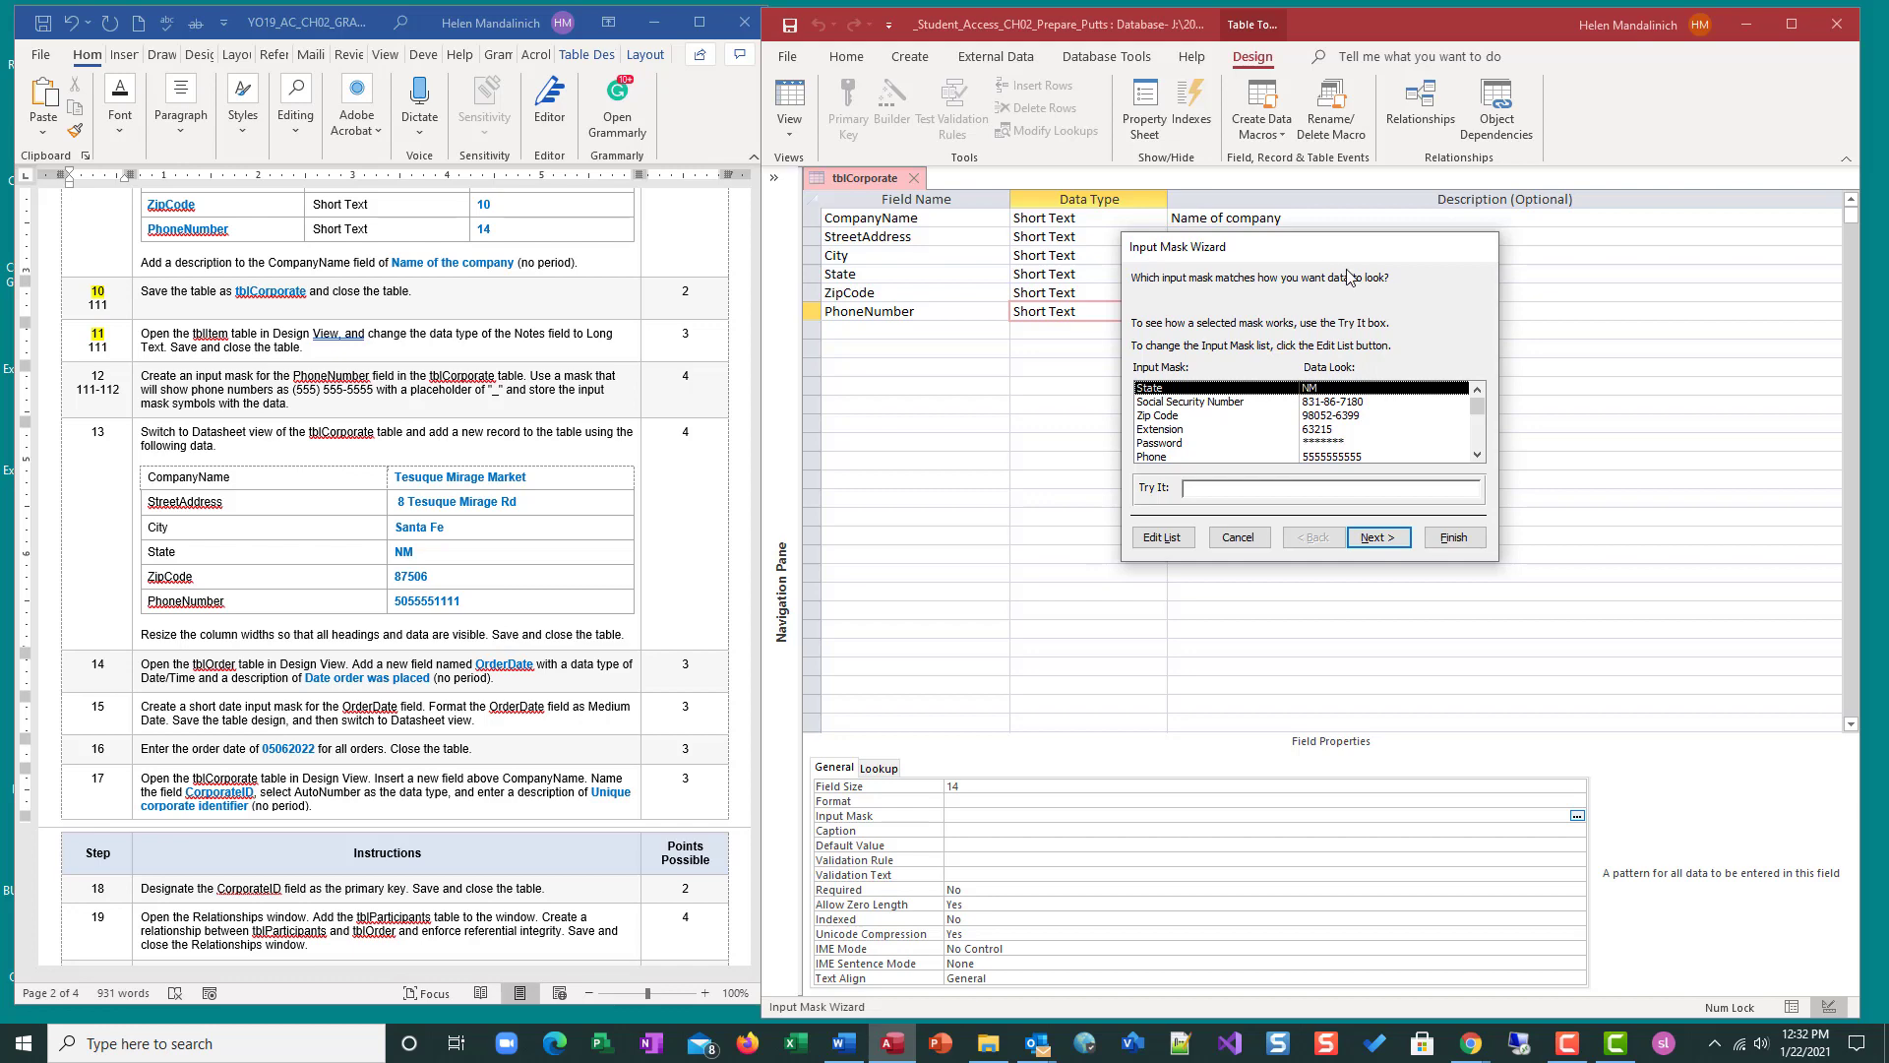
mouse_move(1482, 407)
mouse_down()
mouse_move(1489, 434)
mouse_move(1497, 380)
mouse_move(1490, 439)
mouse_up()
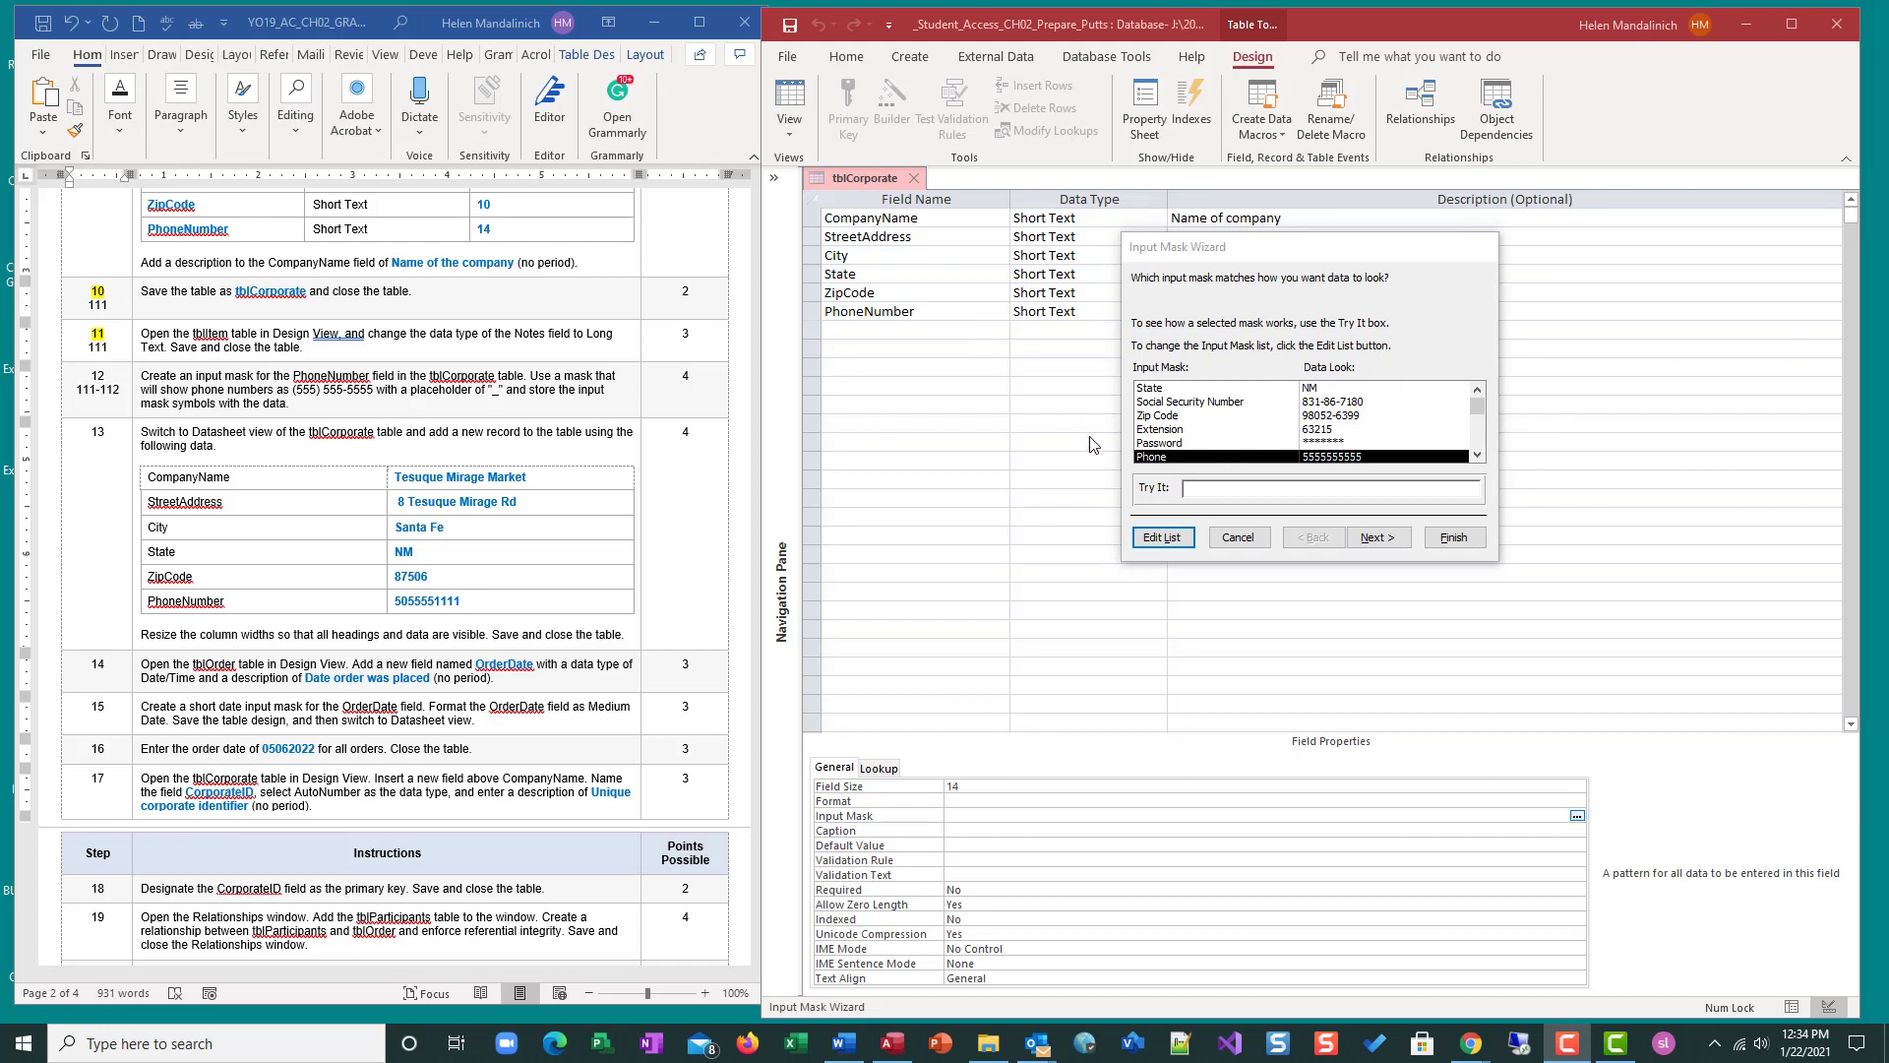
click(1179, 459)
click(1379, 537)
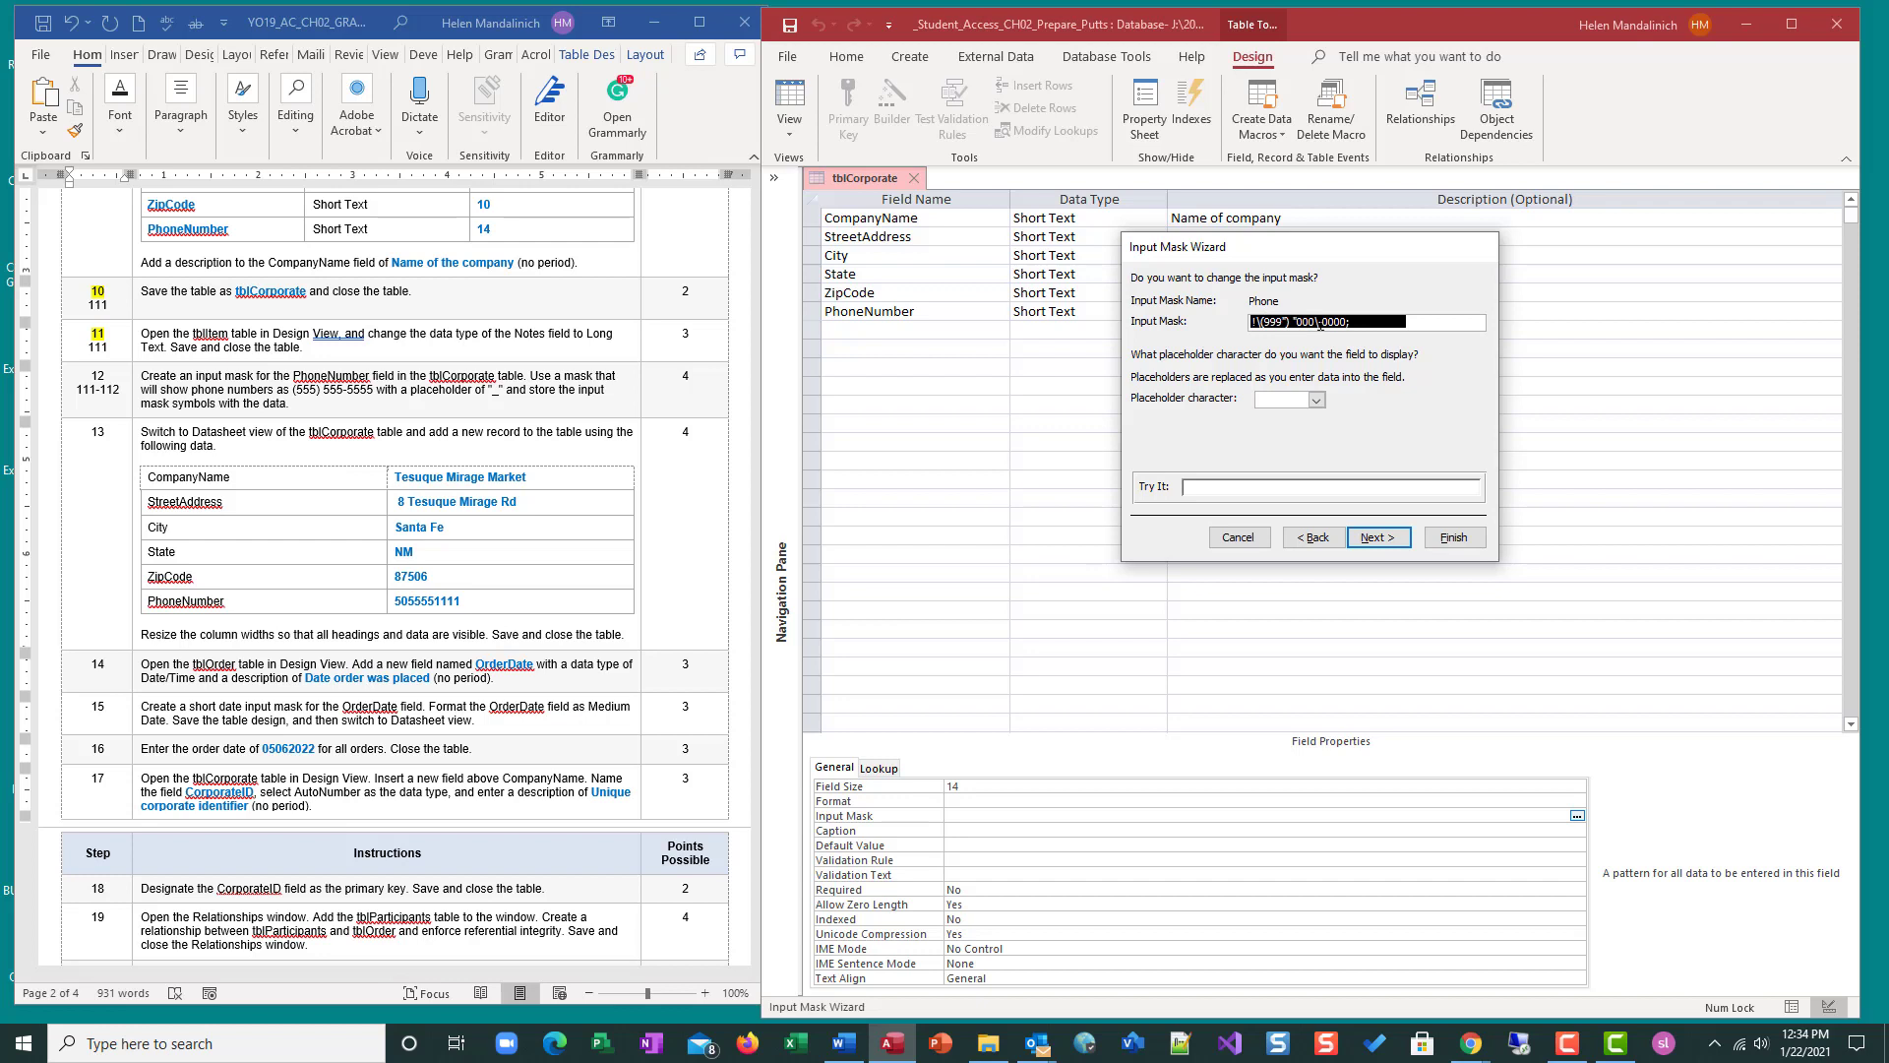
Step: Preview the phone mask in the Input Mask Wizard and set its placeholder character to an underscore
click(1291, 485)
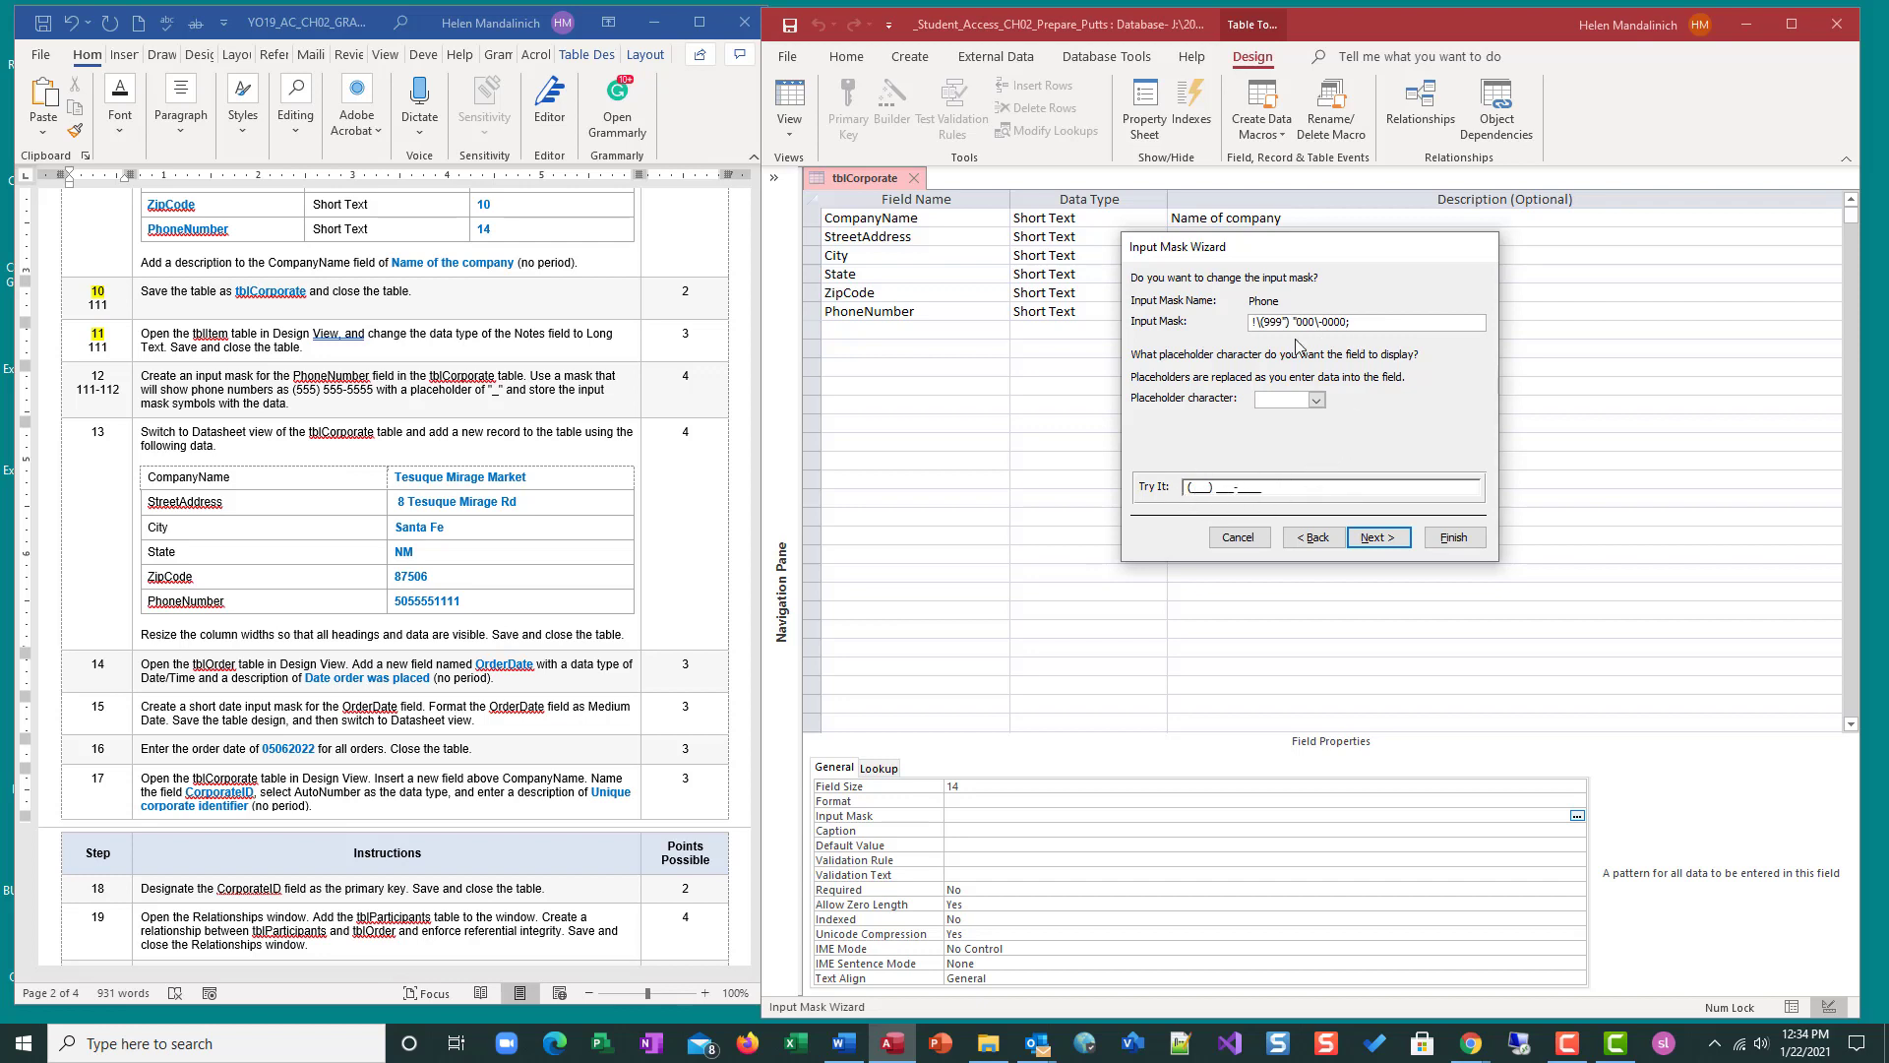
click(1378, 539)
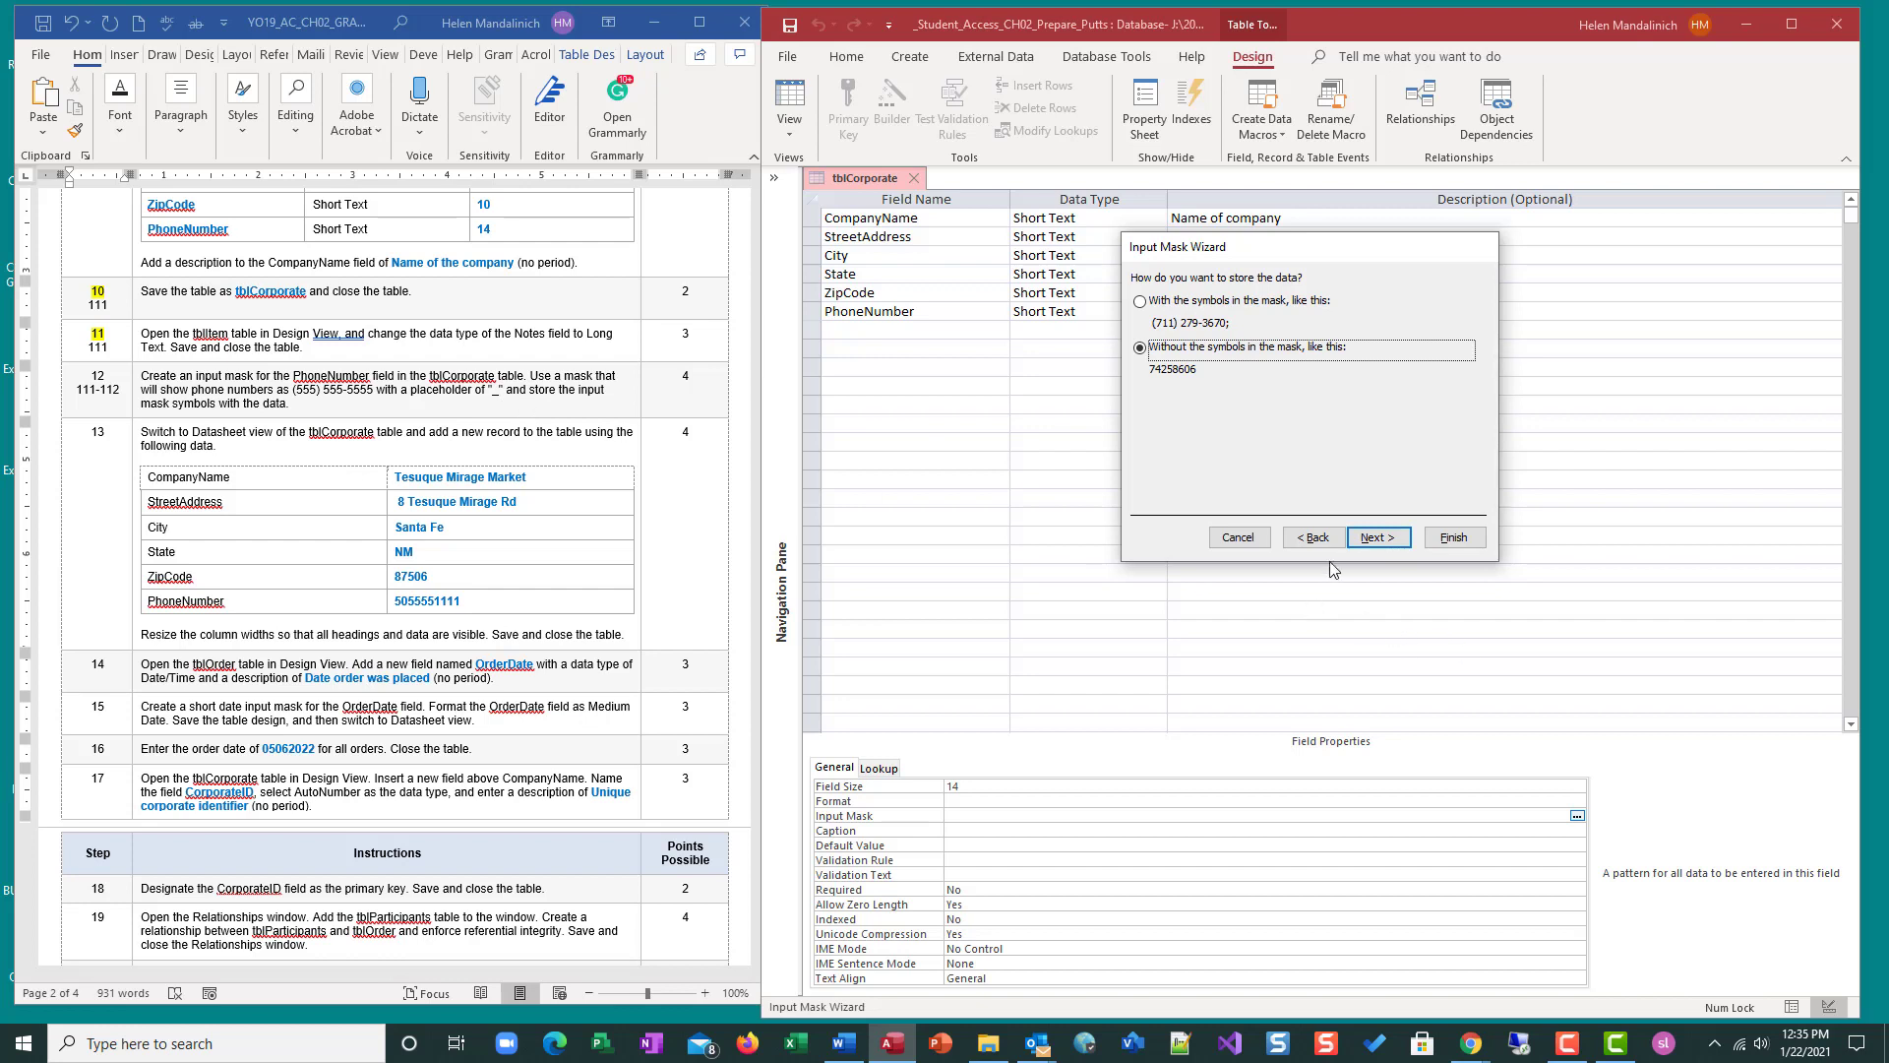
click(1314, 537)
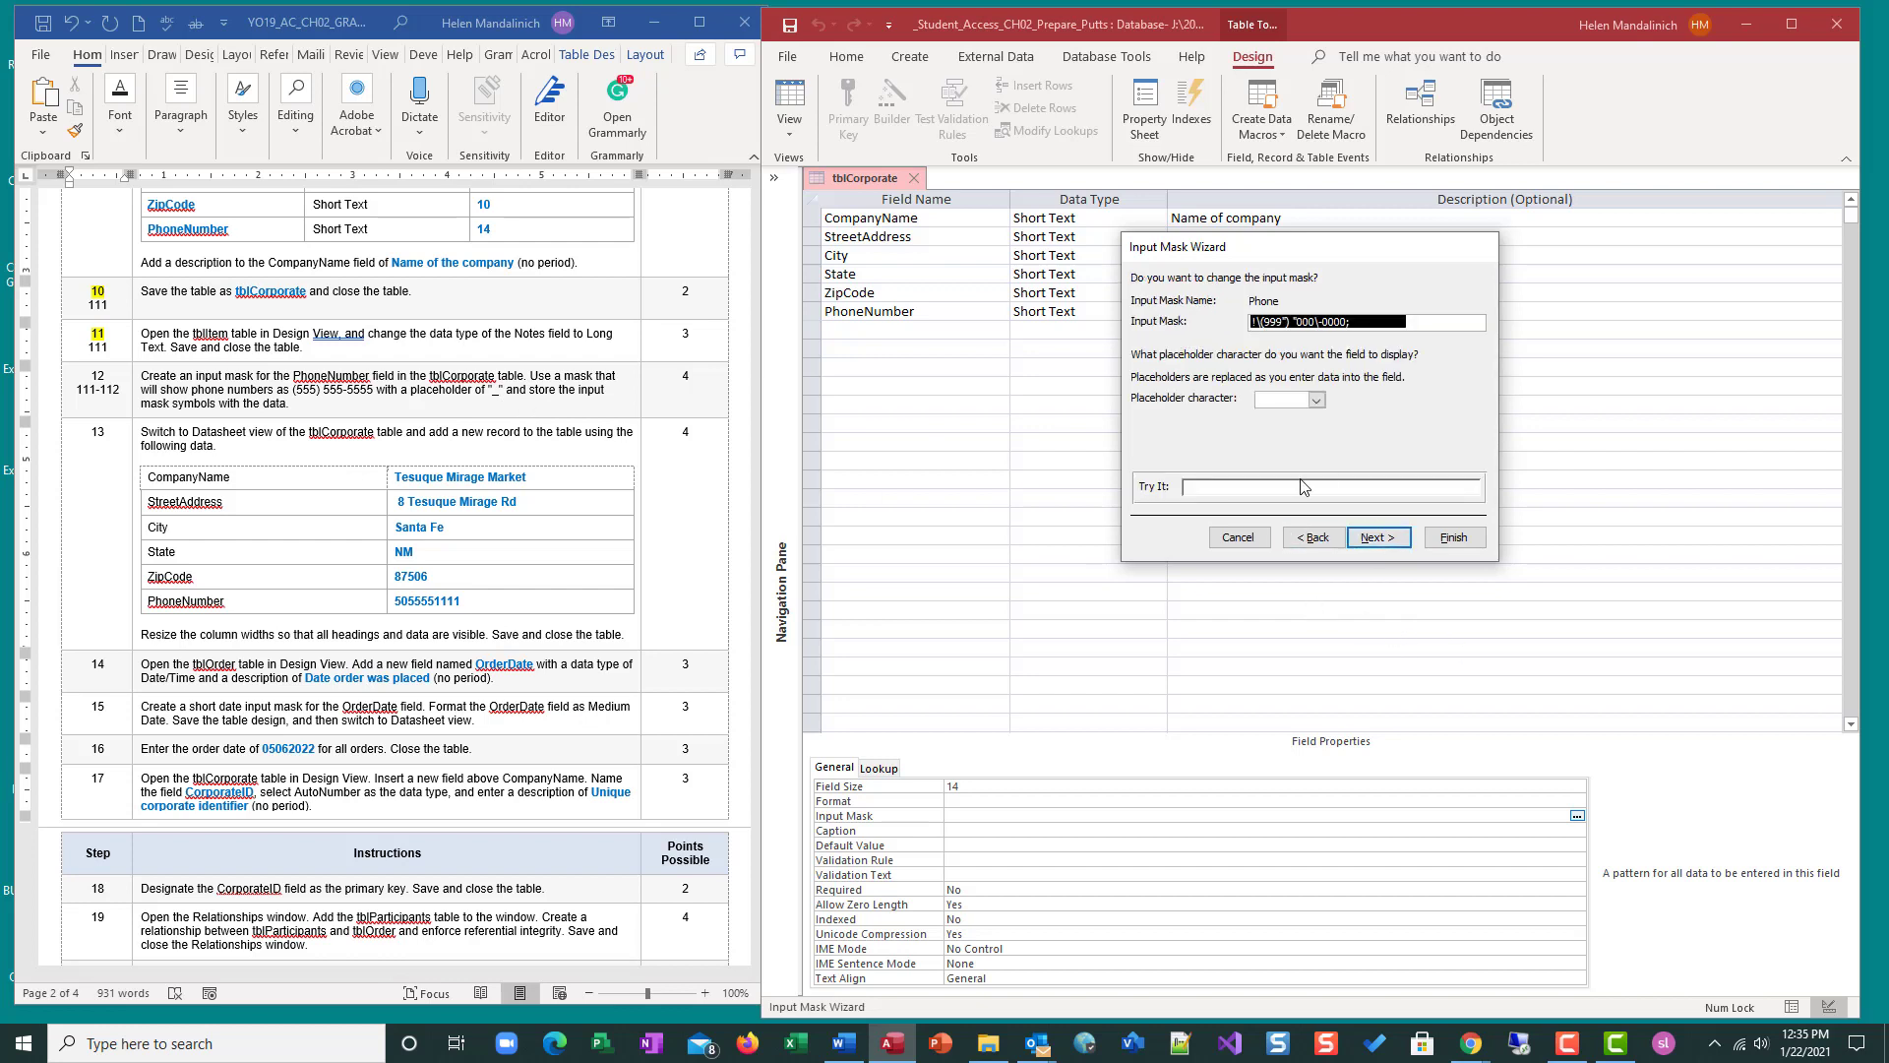
click(1318, 399)
click(1274, 433)
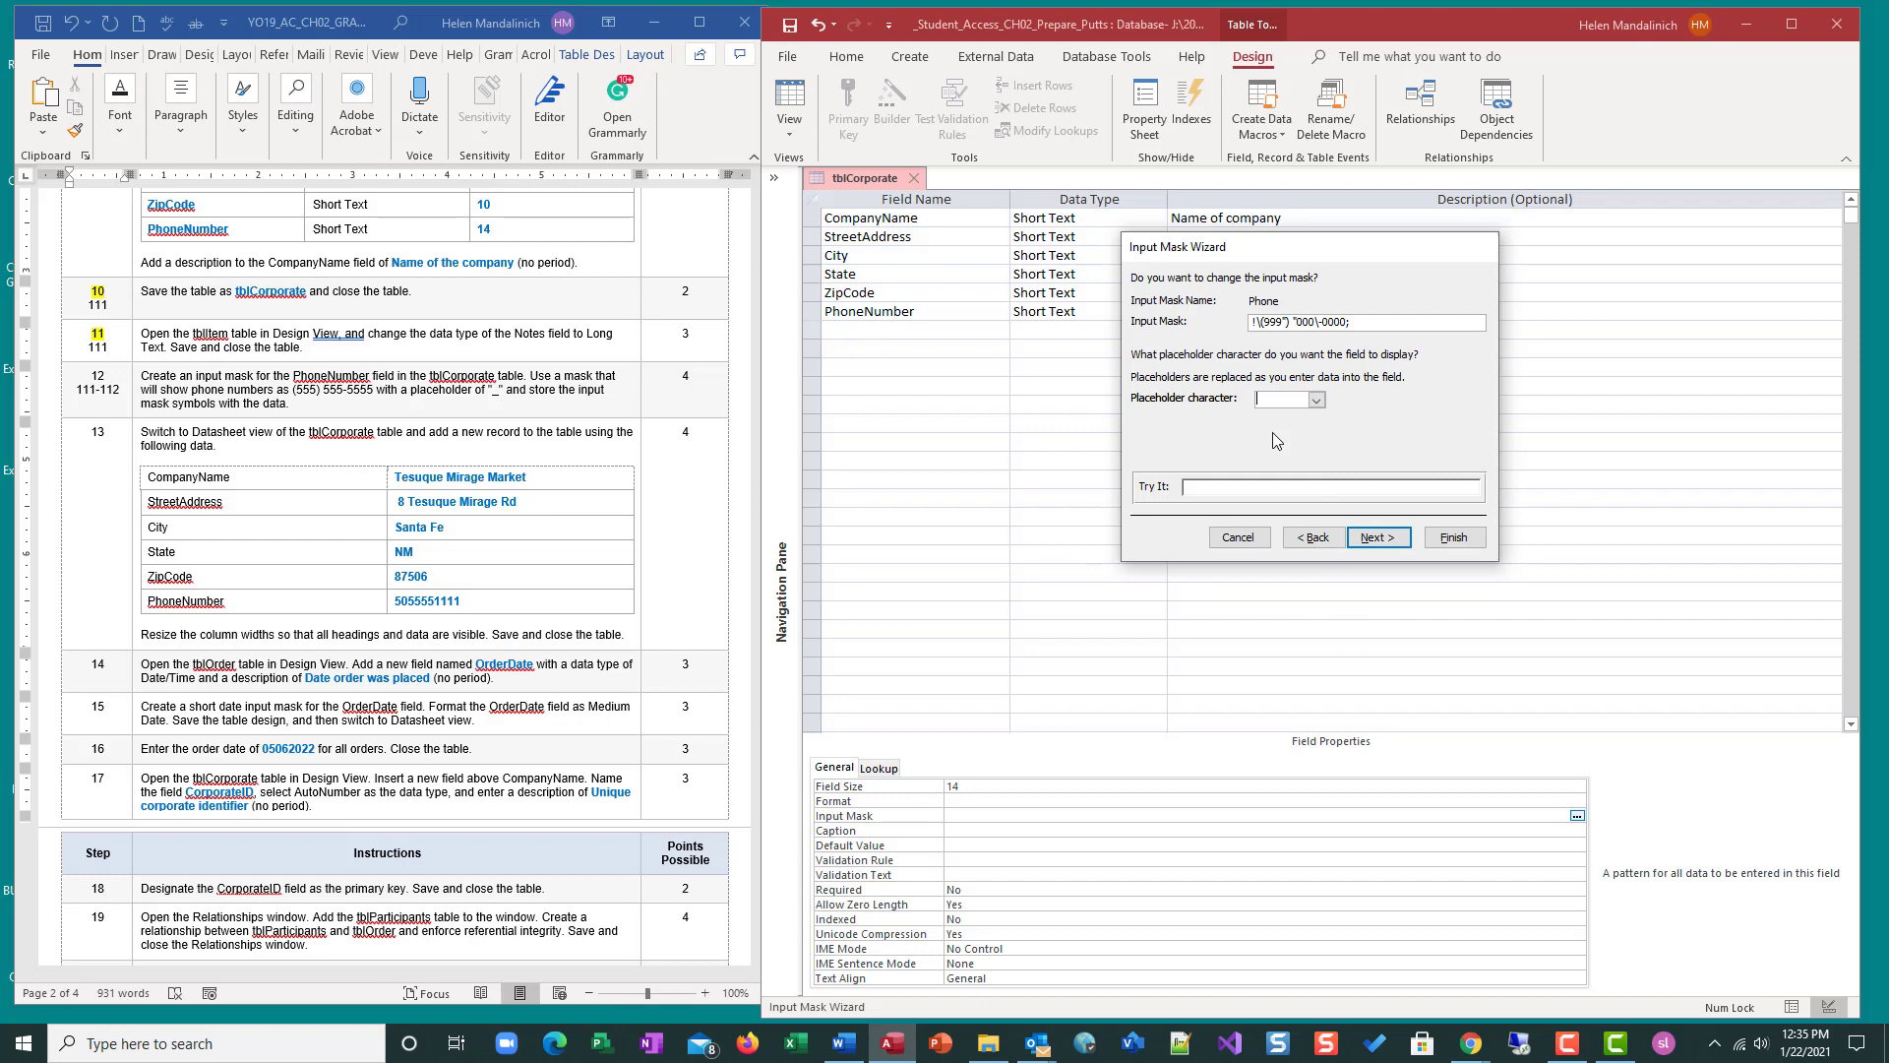
click(1317, 400)
click(1279, 418)
click(1315, 401)
click(1315, 400)
click(1376, 538)
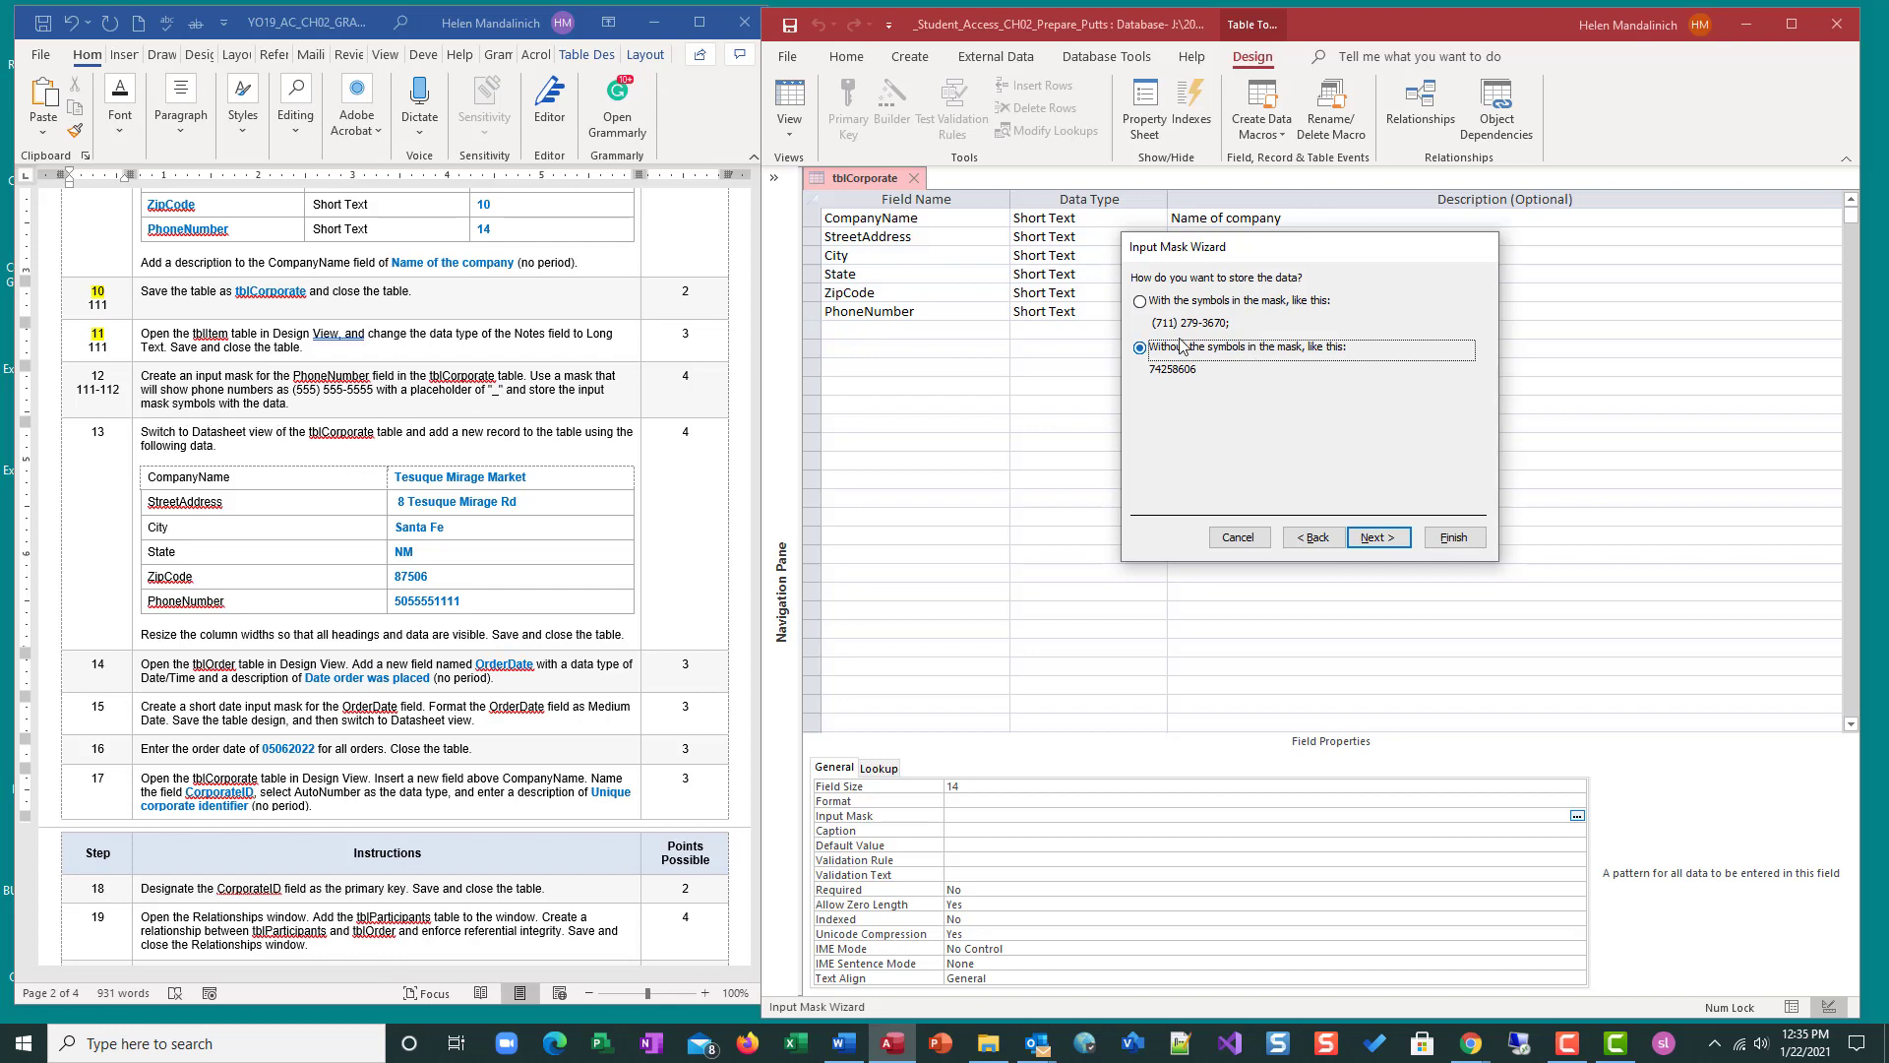
Step: Choose to store the phone data with the symbols in the mask and finish the Input Mask Wizard
click(1141, 302)
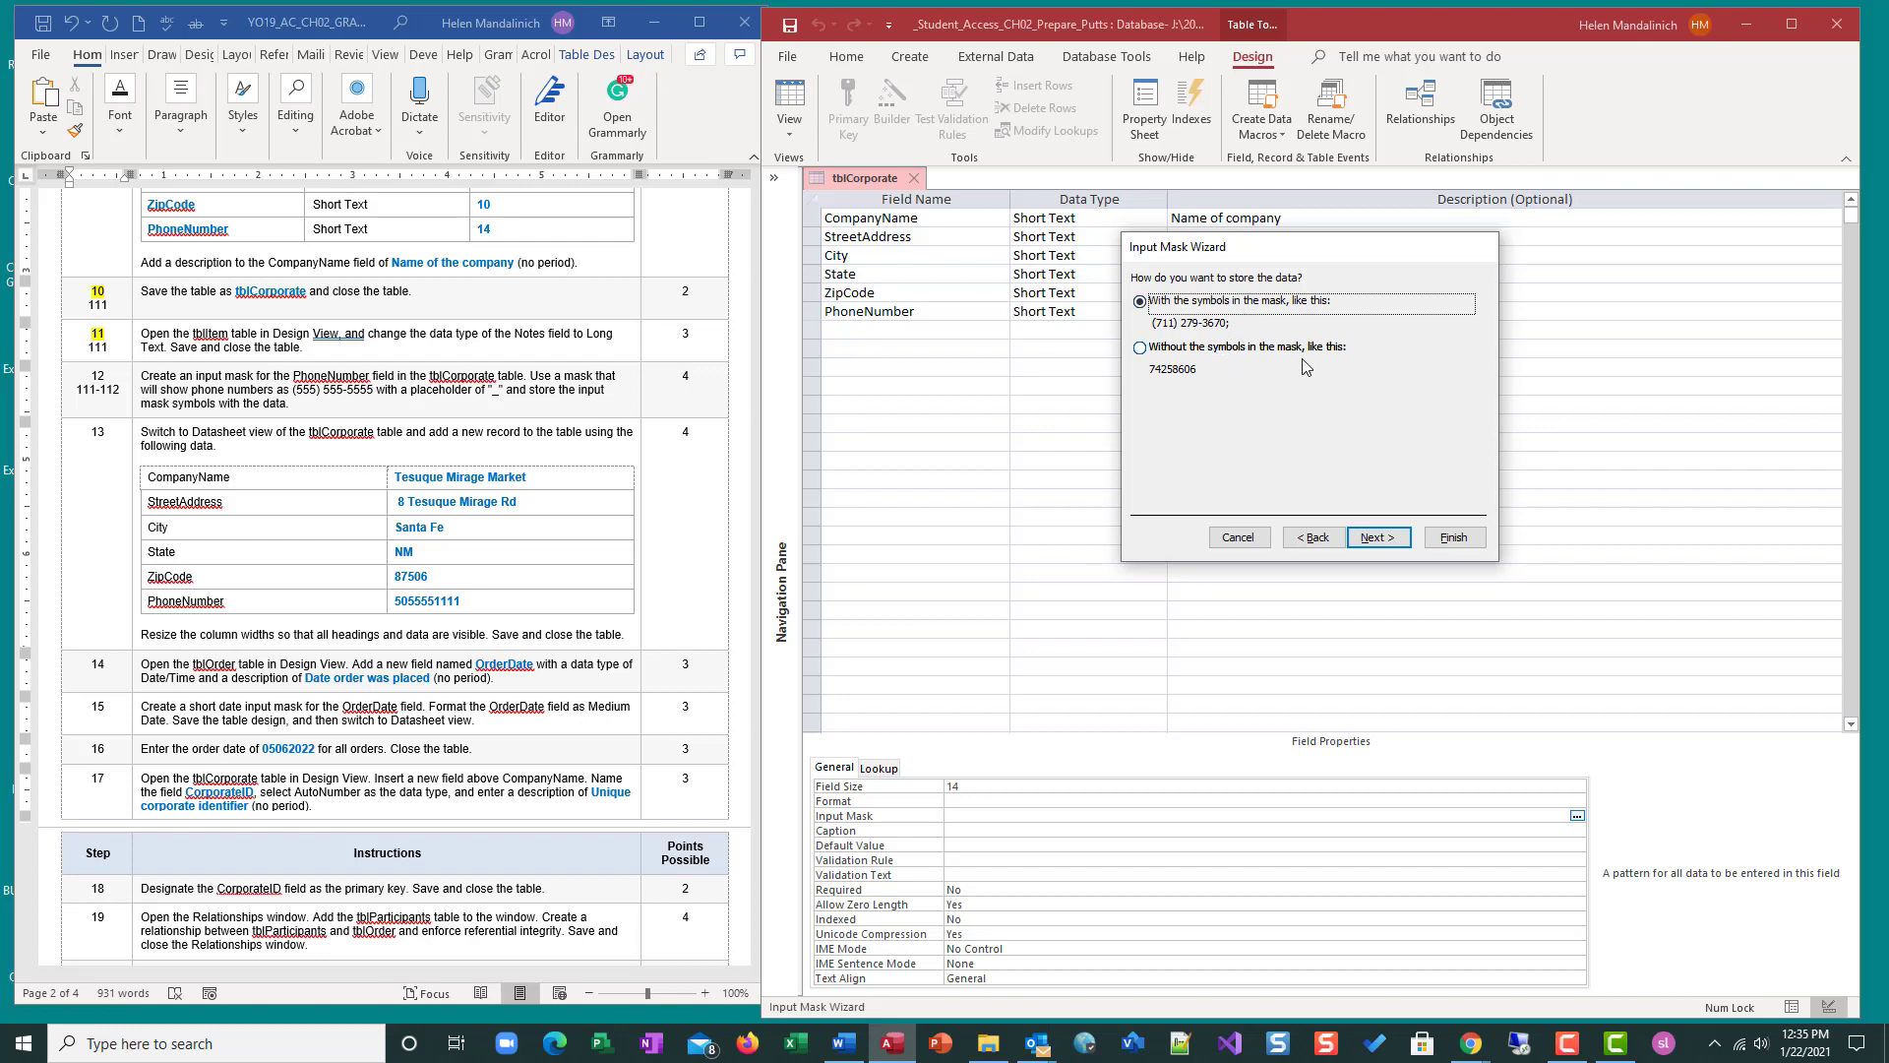
click(1362, 540)
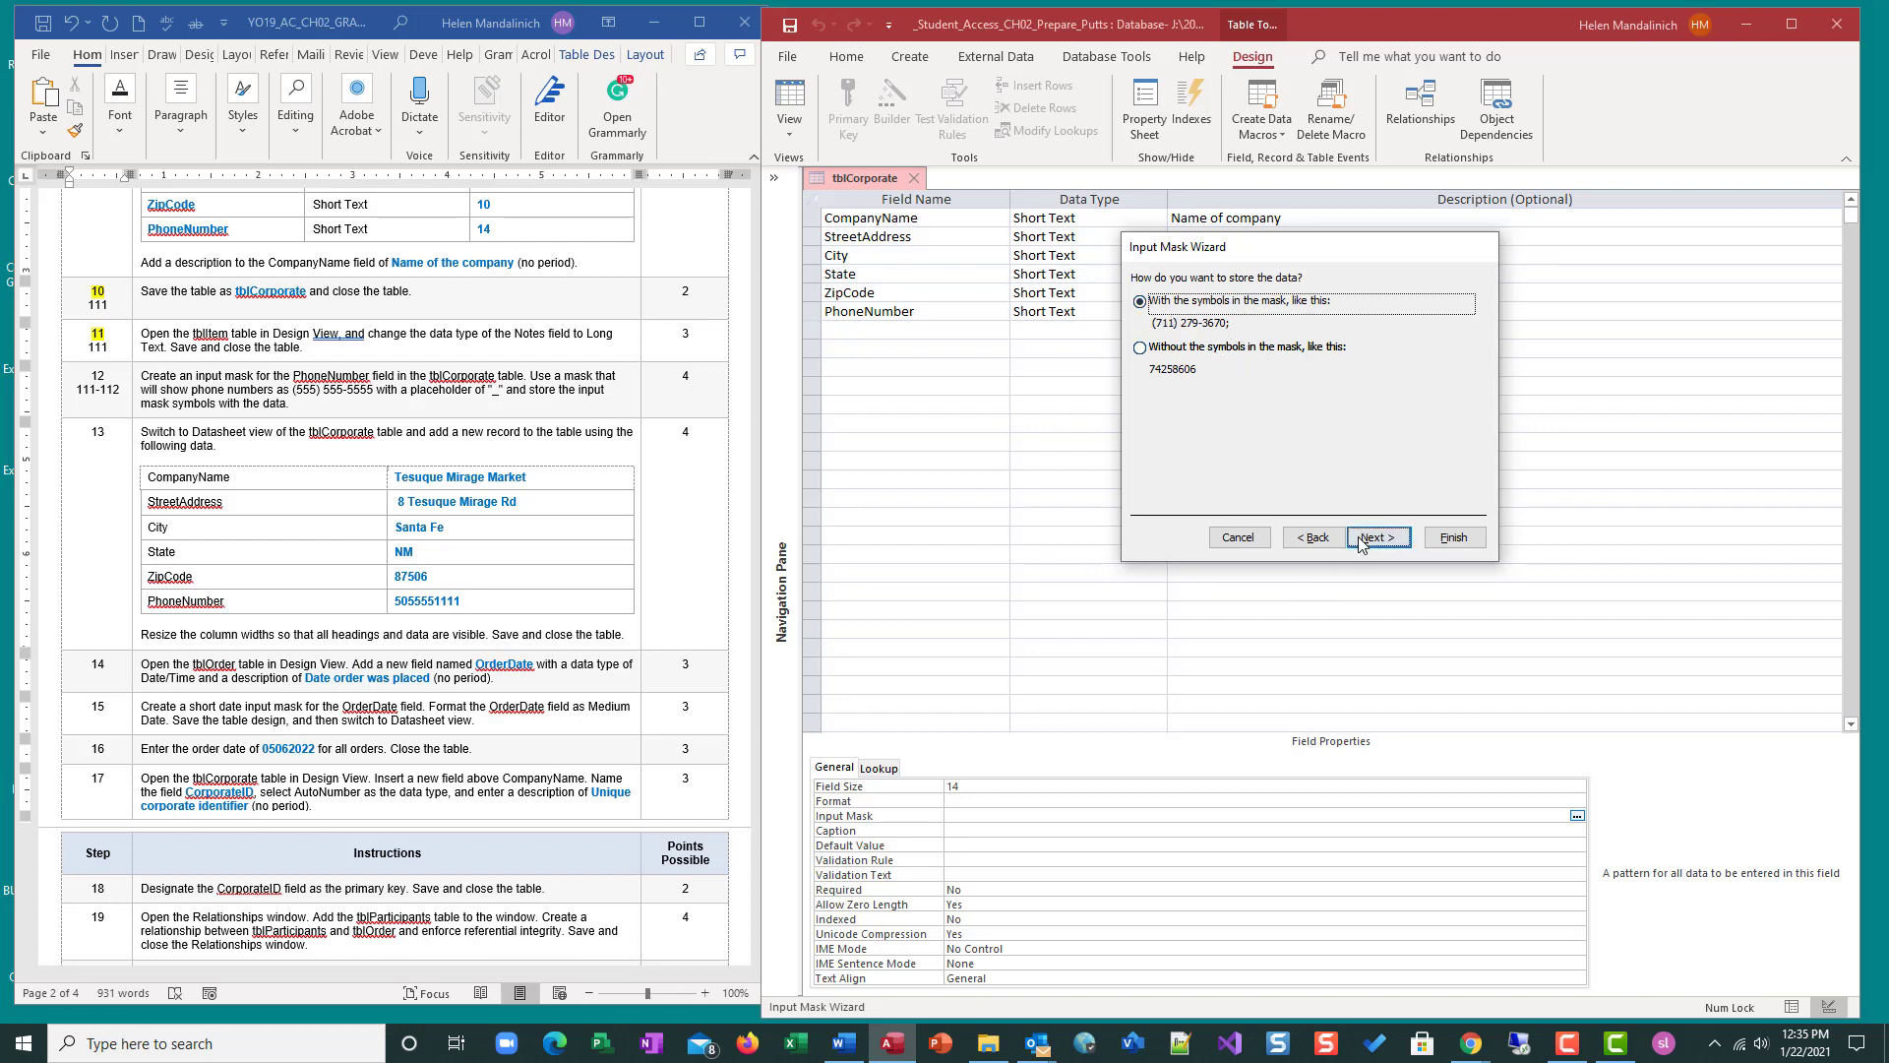
click(1456, 537)
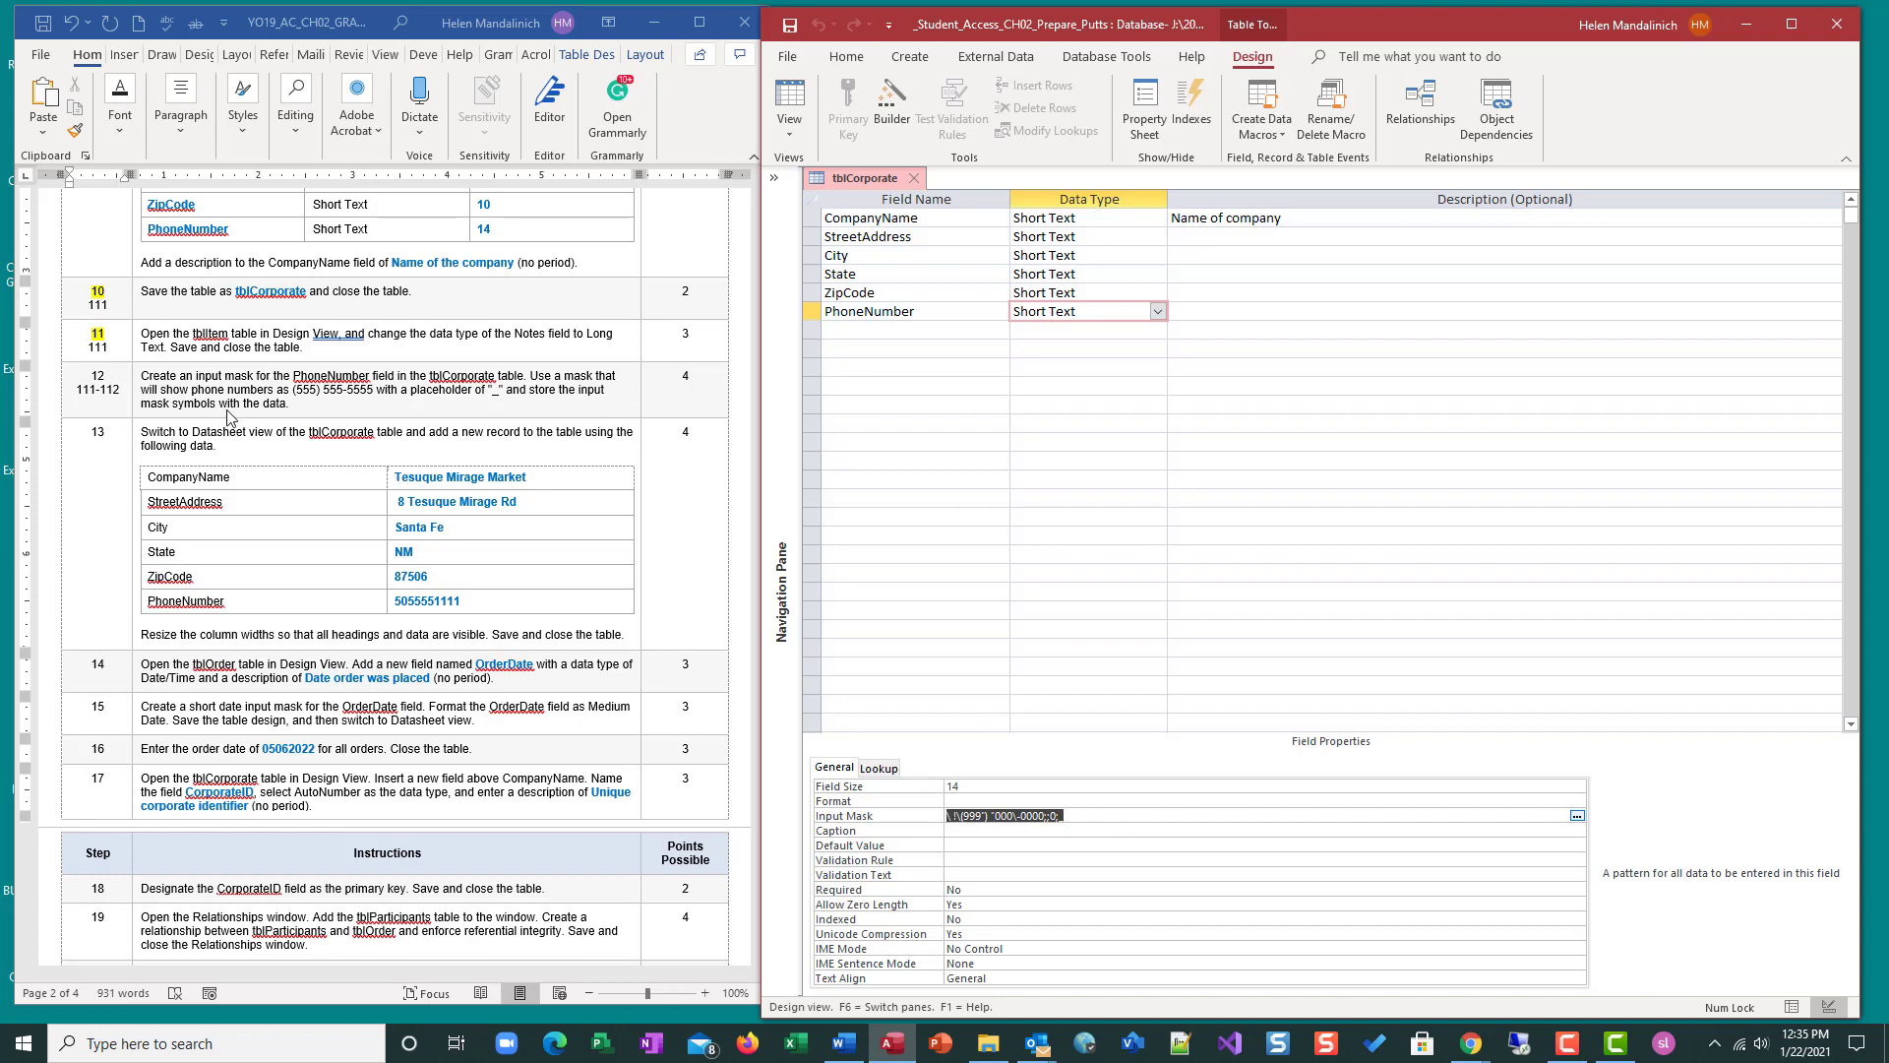
Step: Switch the tblCorporate table to Datasheet View, saving its design changes
click(95, 370)
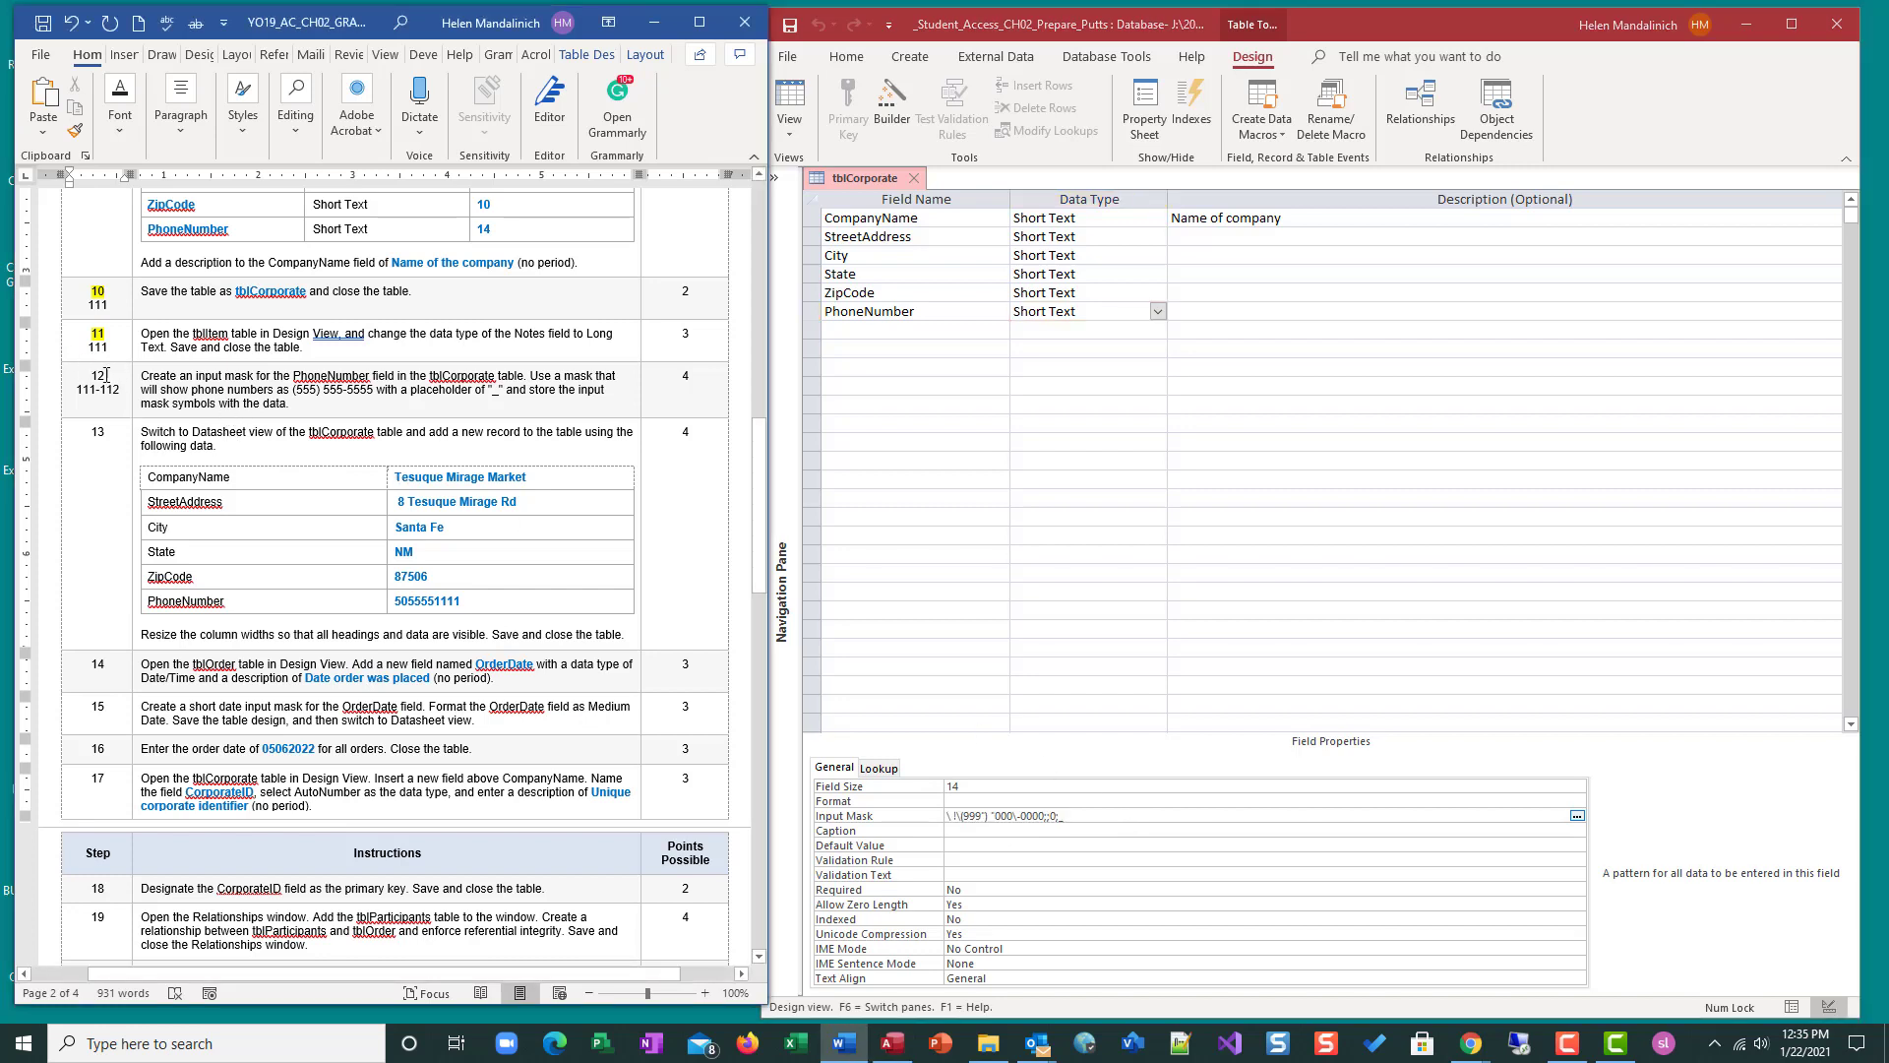
double_click(101, 375)
click(796, 94)
click(795, 93)
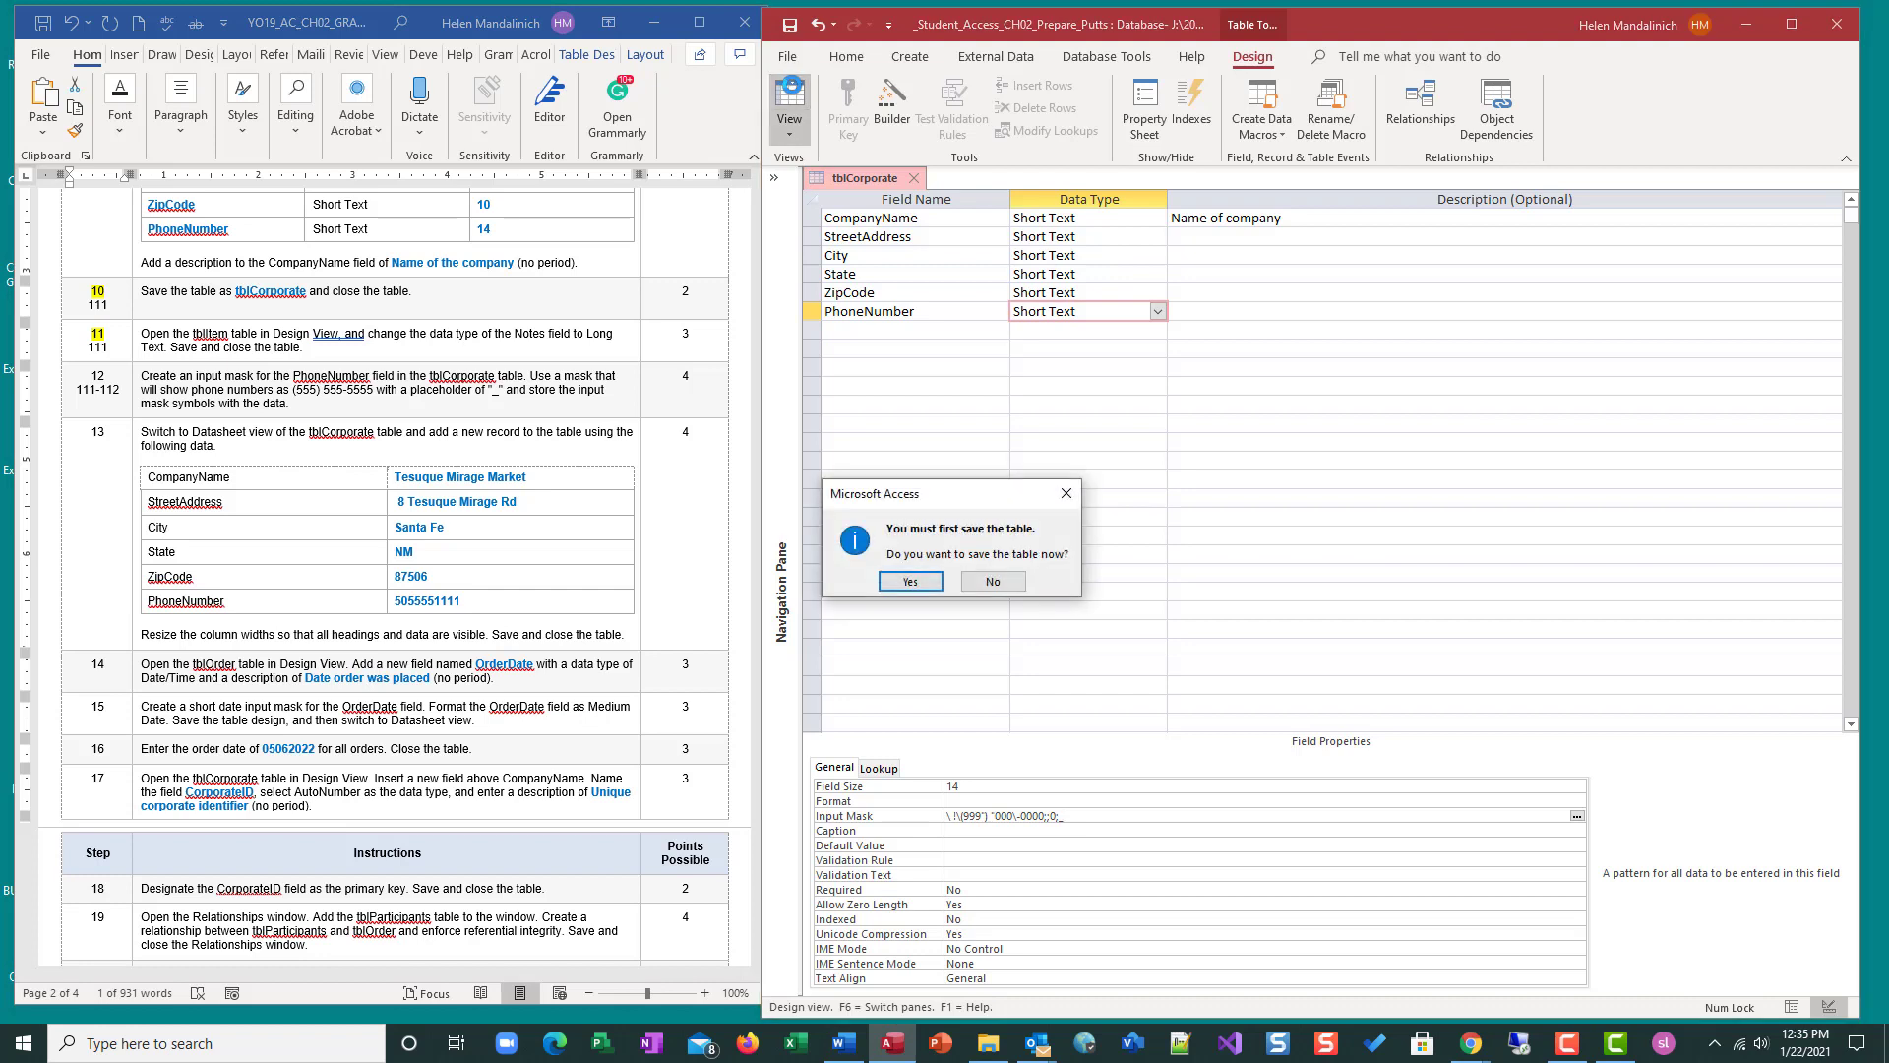
click(907, 580)
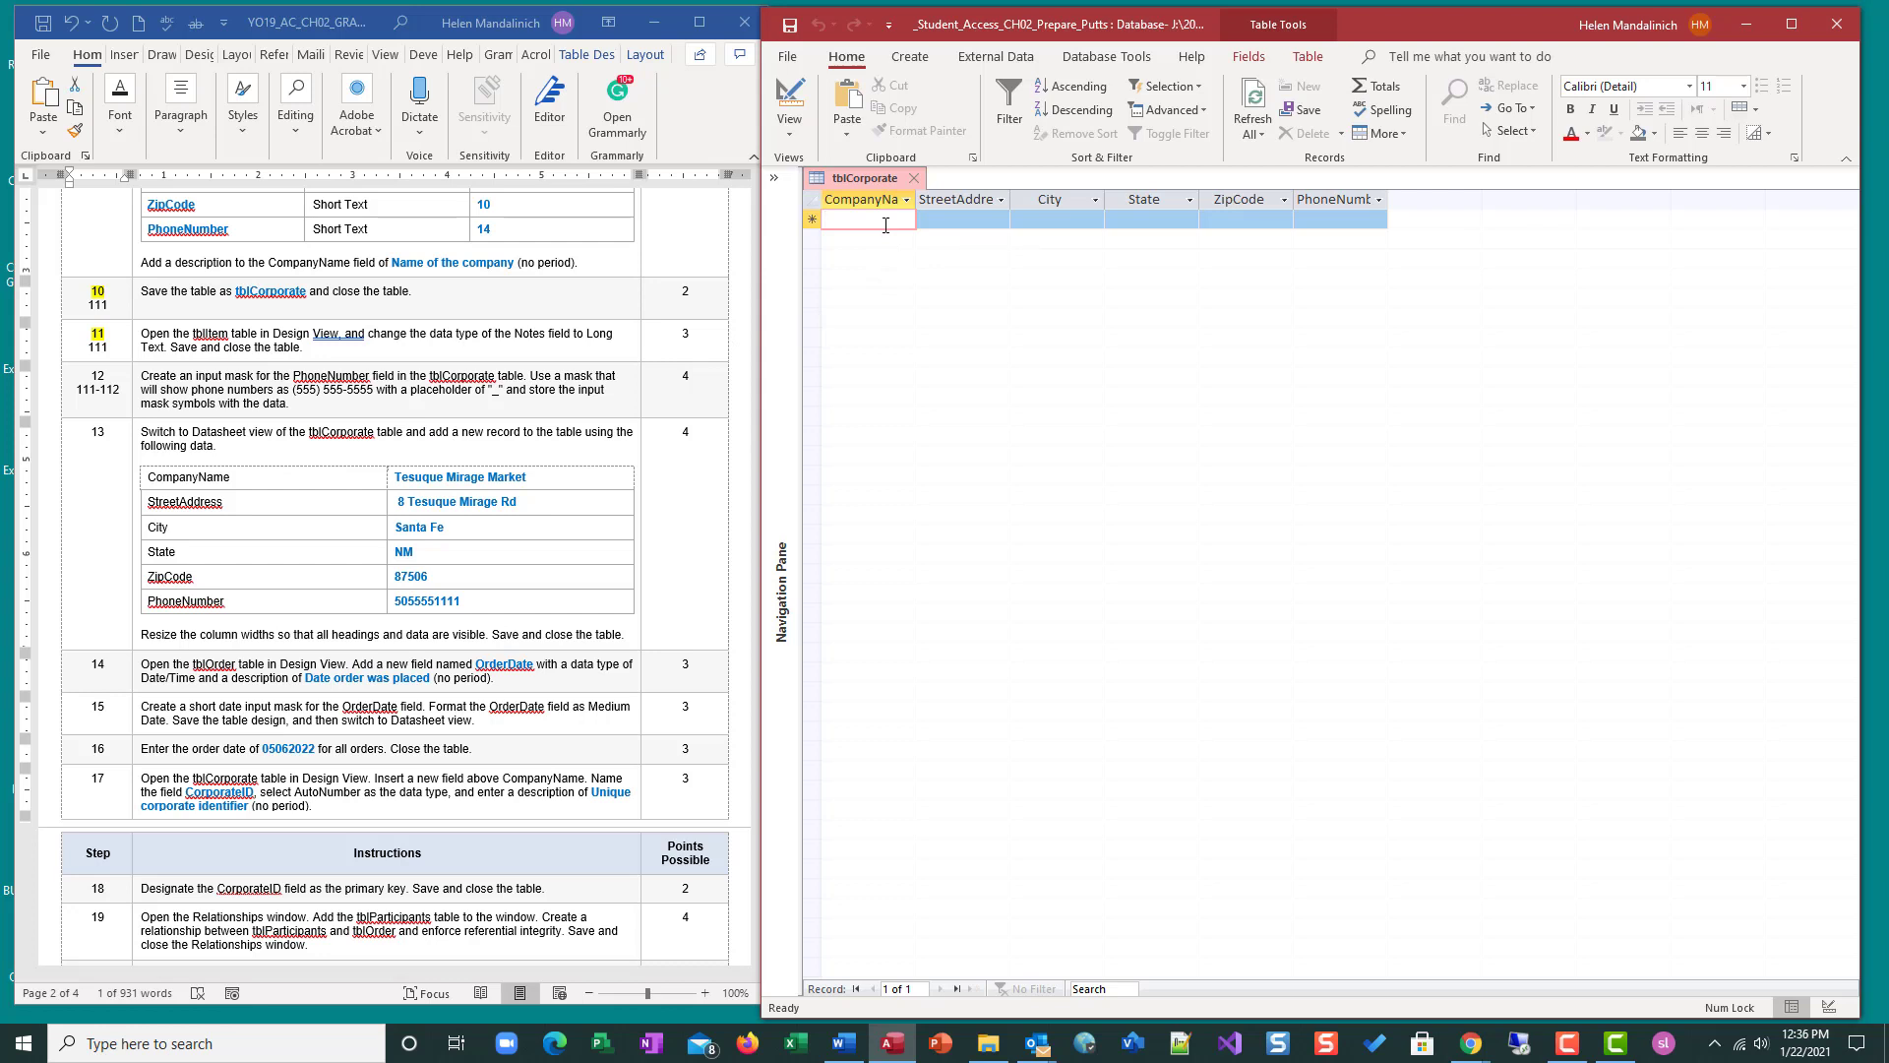
Step: Start a new tblCorporate record with the company name Tesuque Mirage Market and the street address given in step 13
text(Tesu)
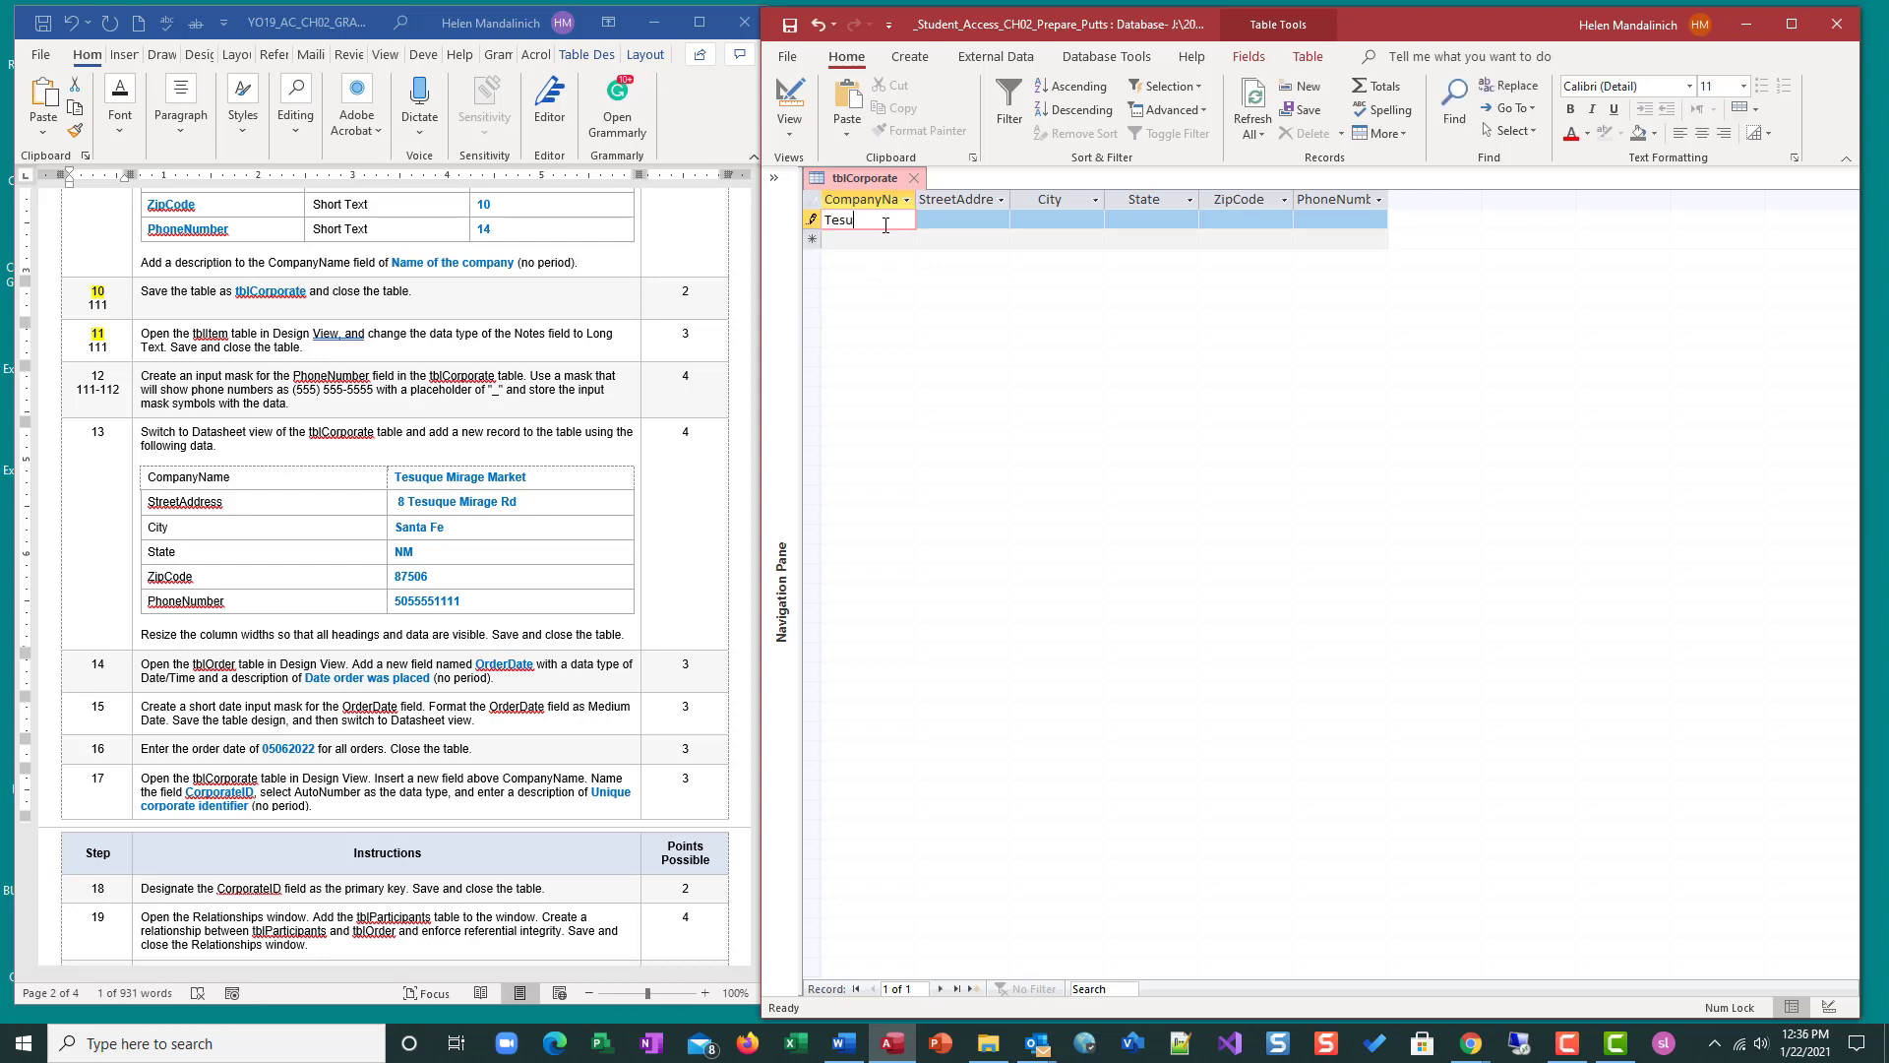
text(que Mirag)
text(Market)
key(Tab)
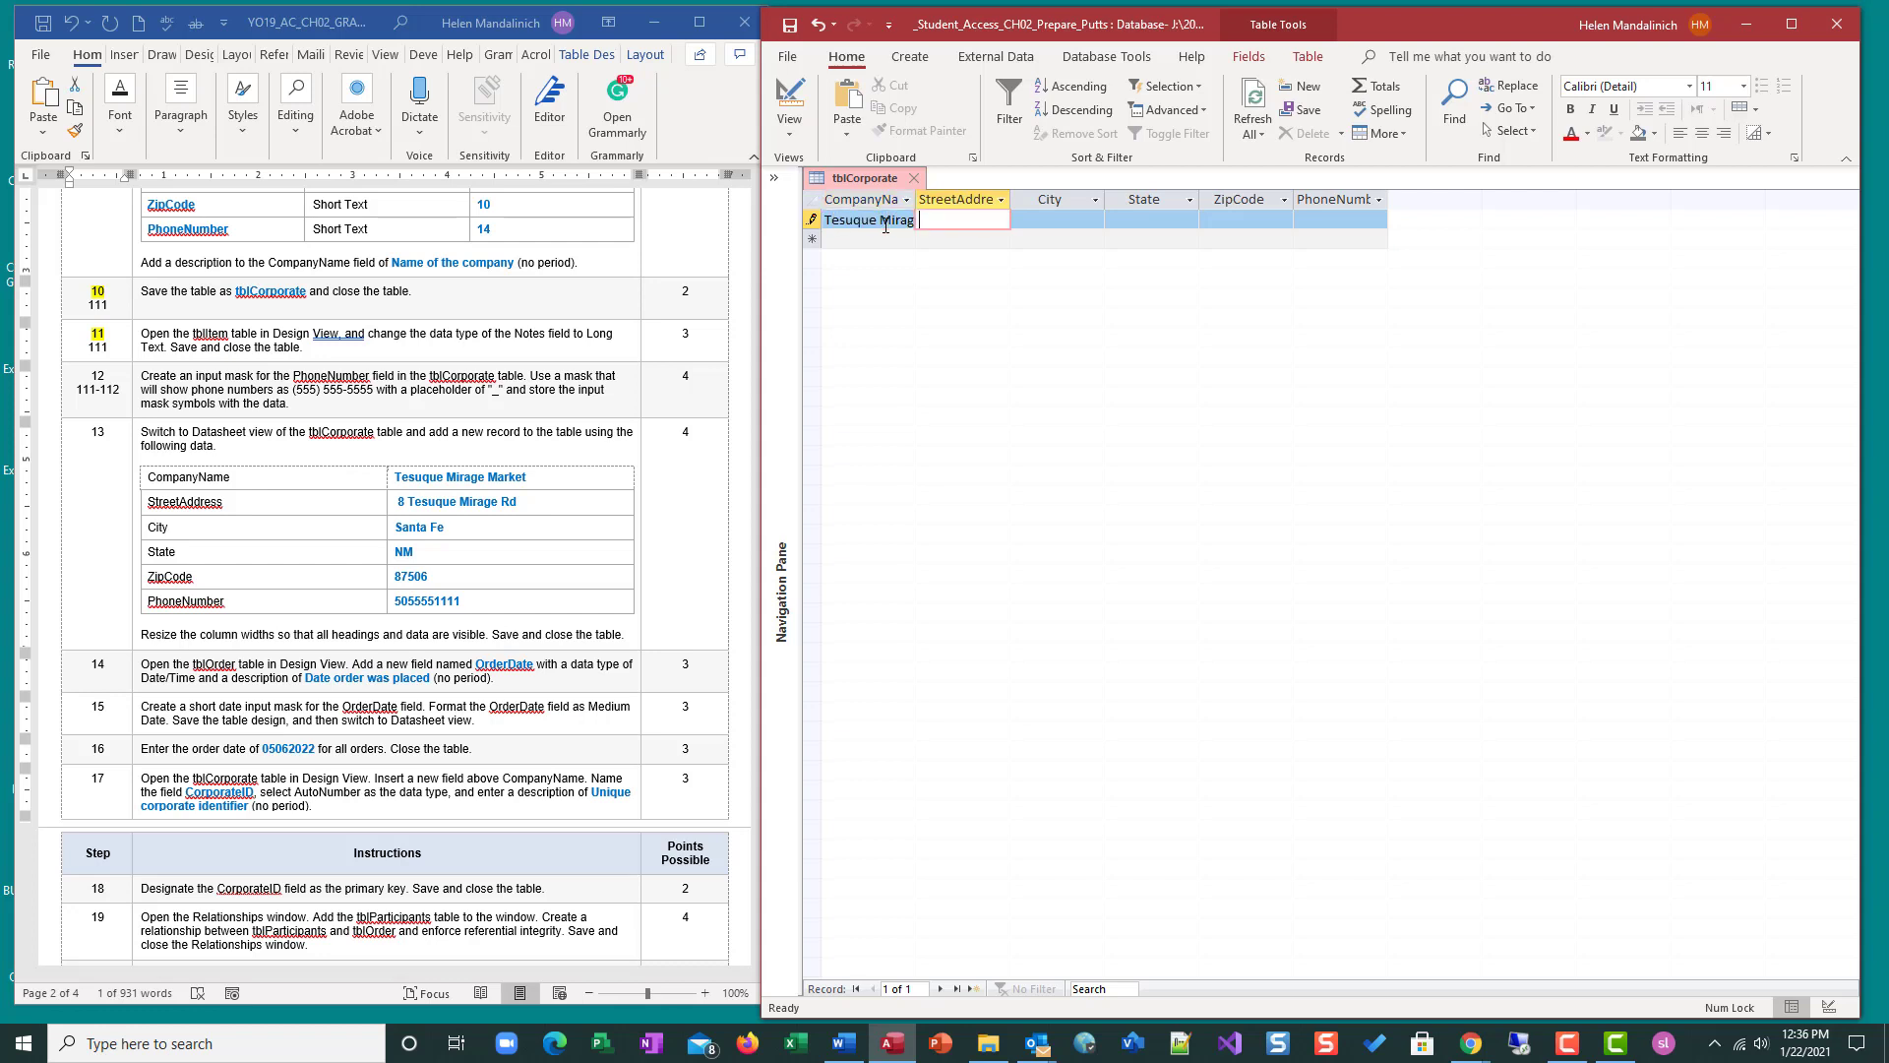
text(8 Tessque M)
text(irage Rd)
key(Tab)
Step: Complete the record with city Santa Fe, state NM, and the ZIP code and phone number given in step 13
text(Santa Fe)
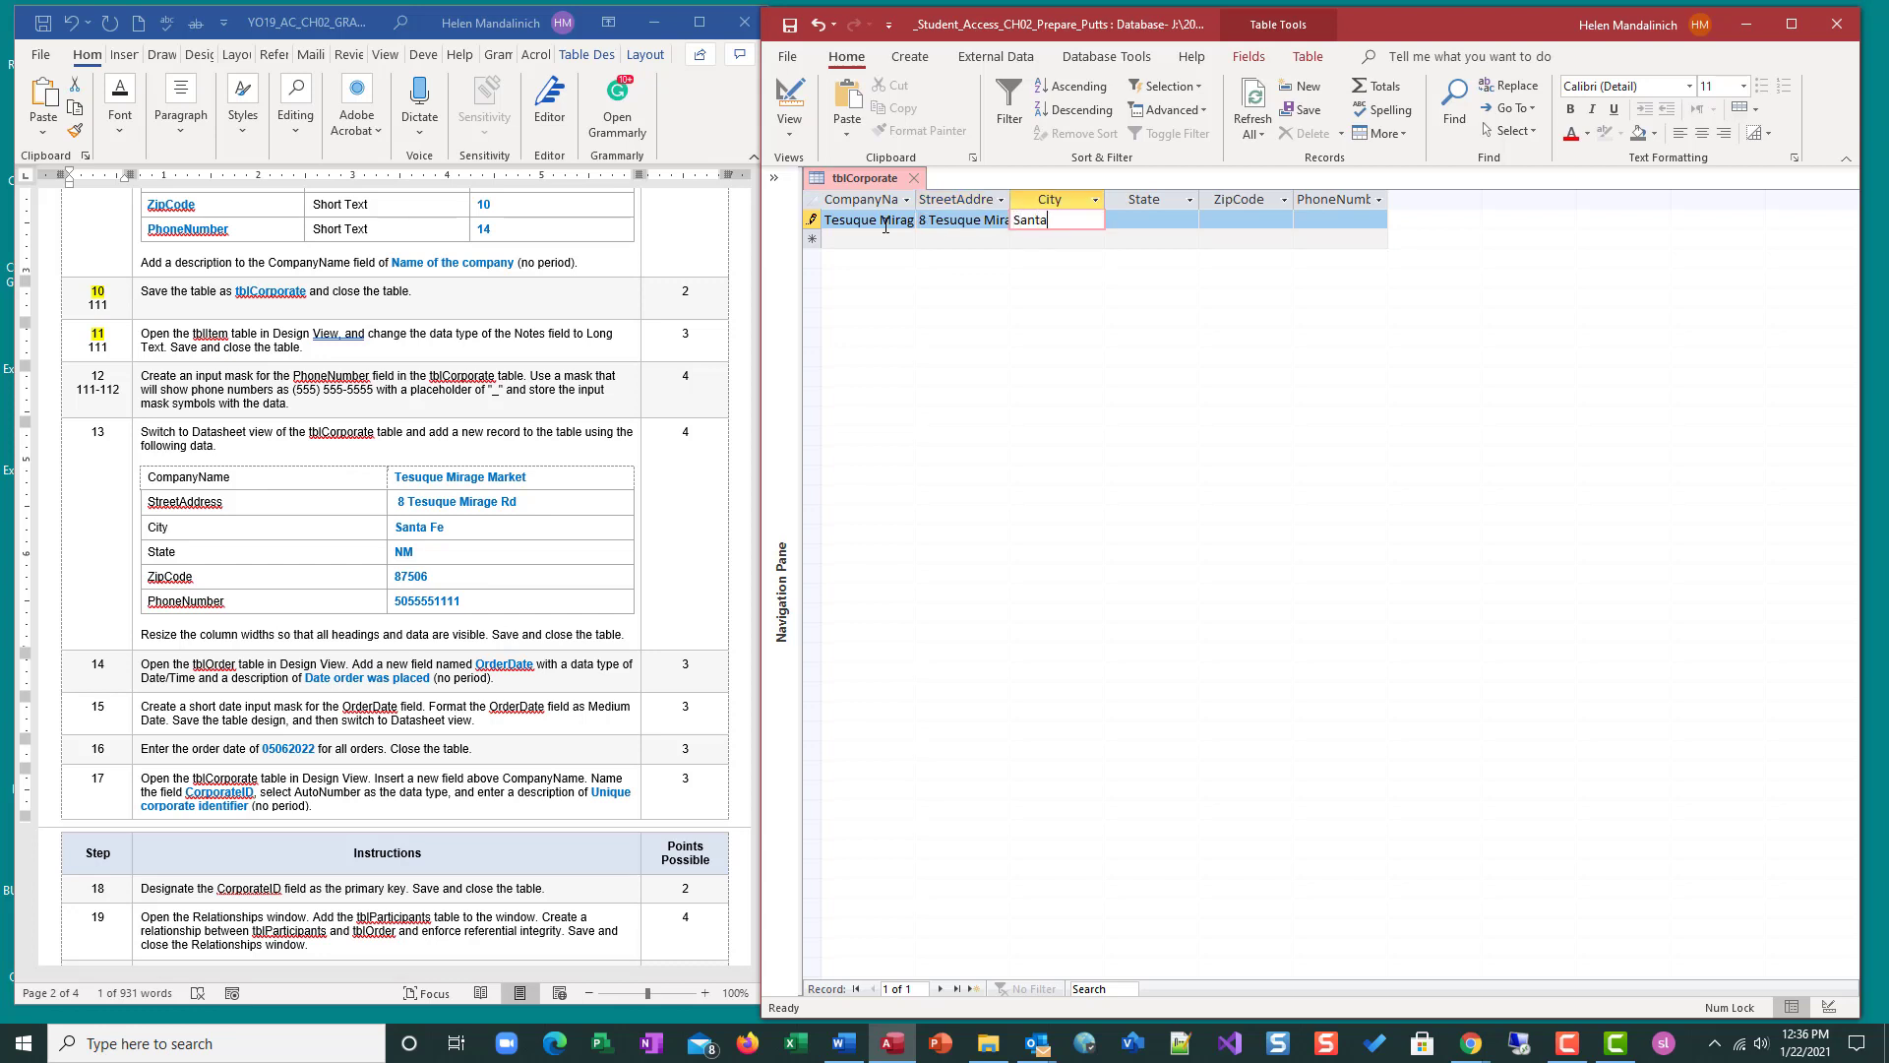
key(Tab)
text(NM)
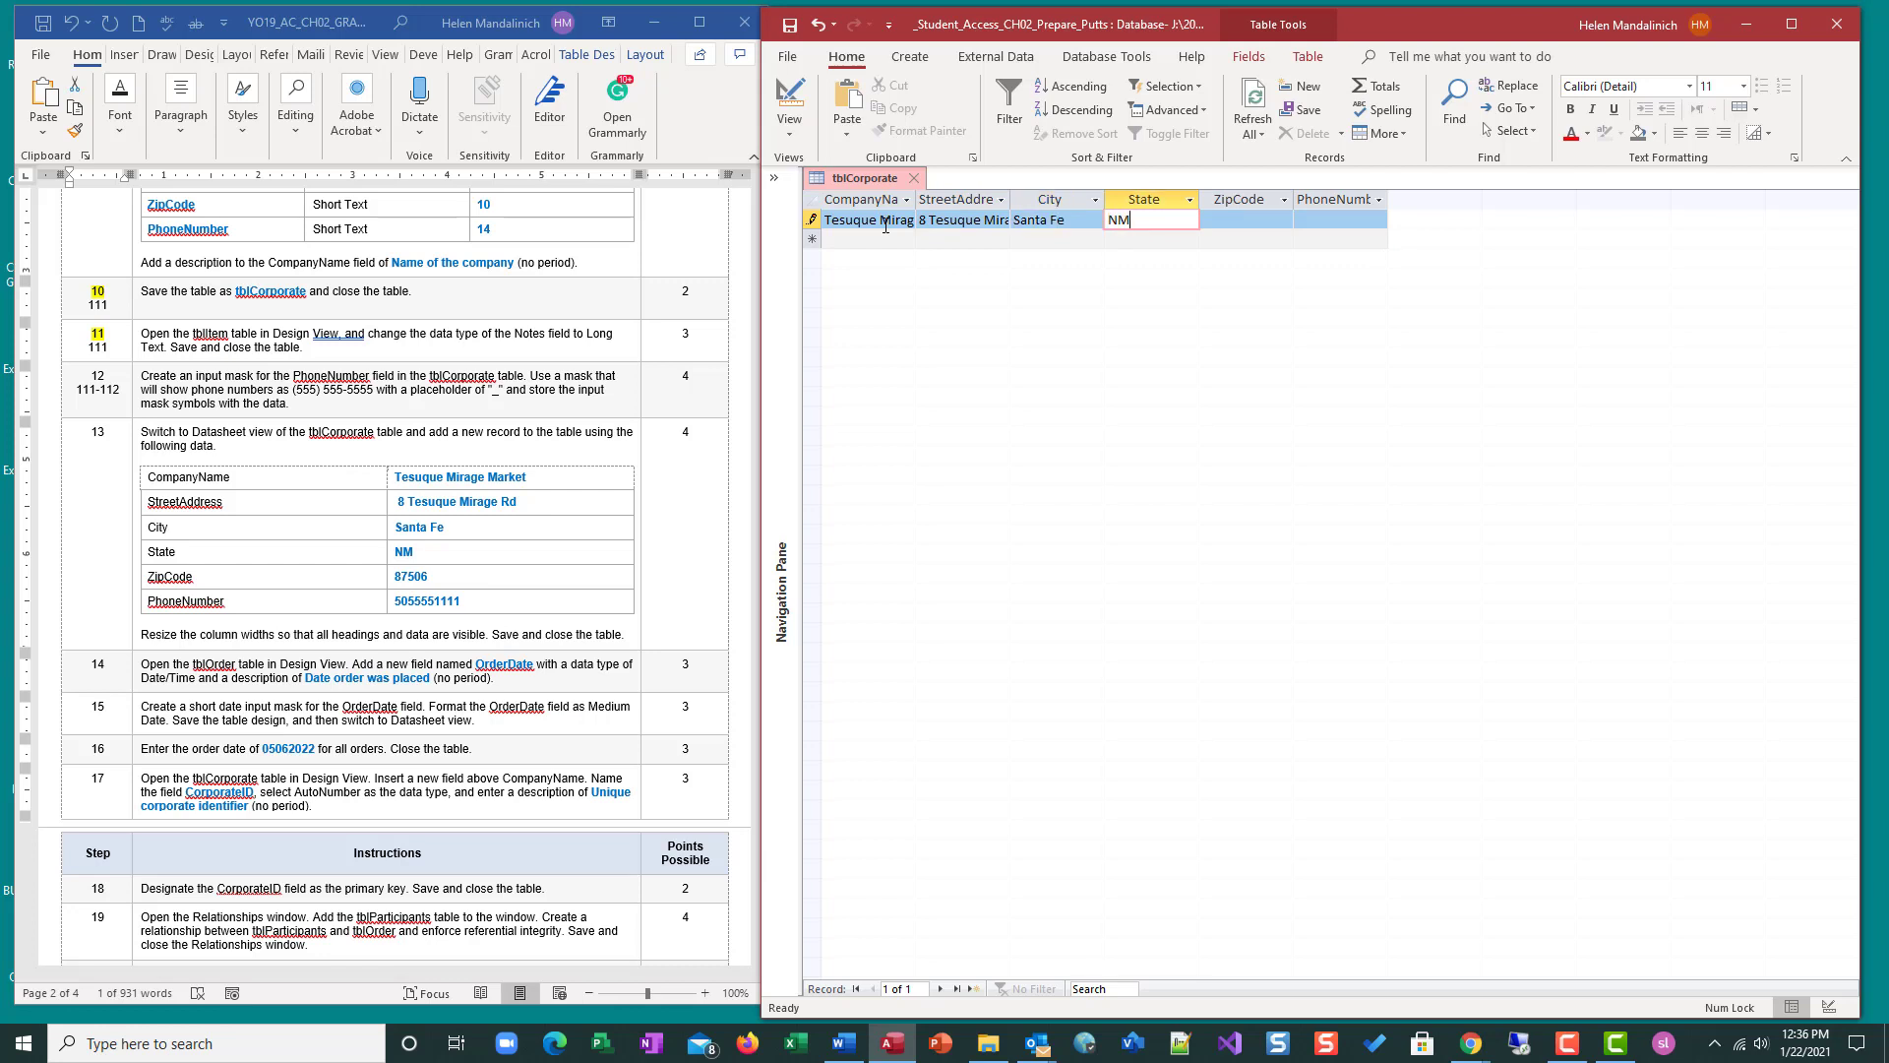
key(Tab)
text(87)
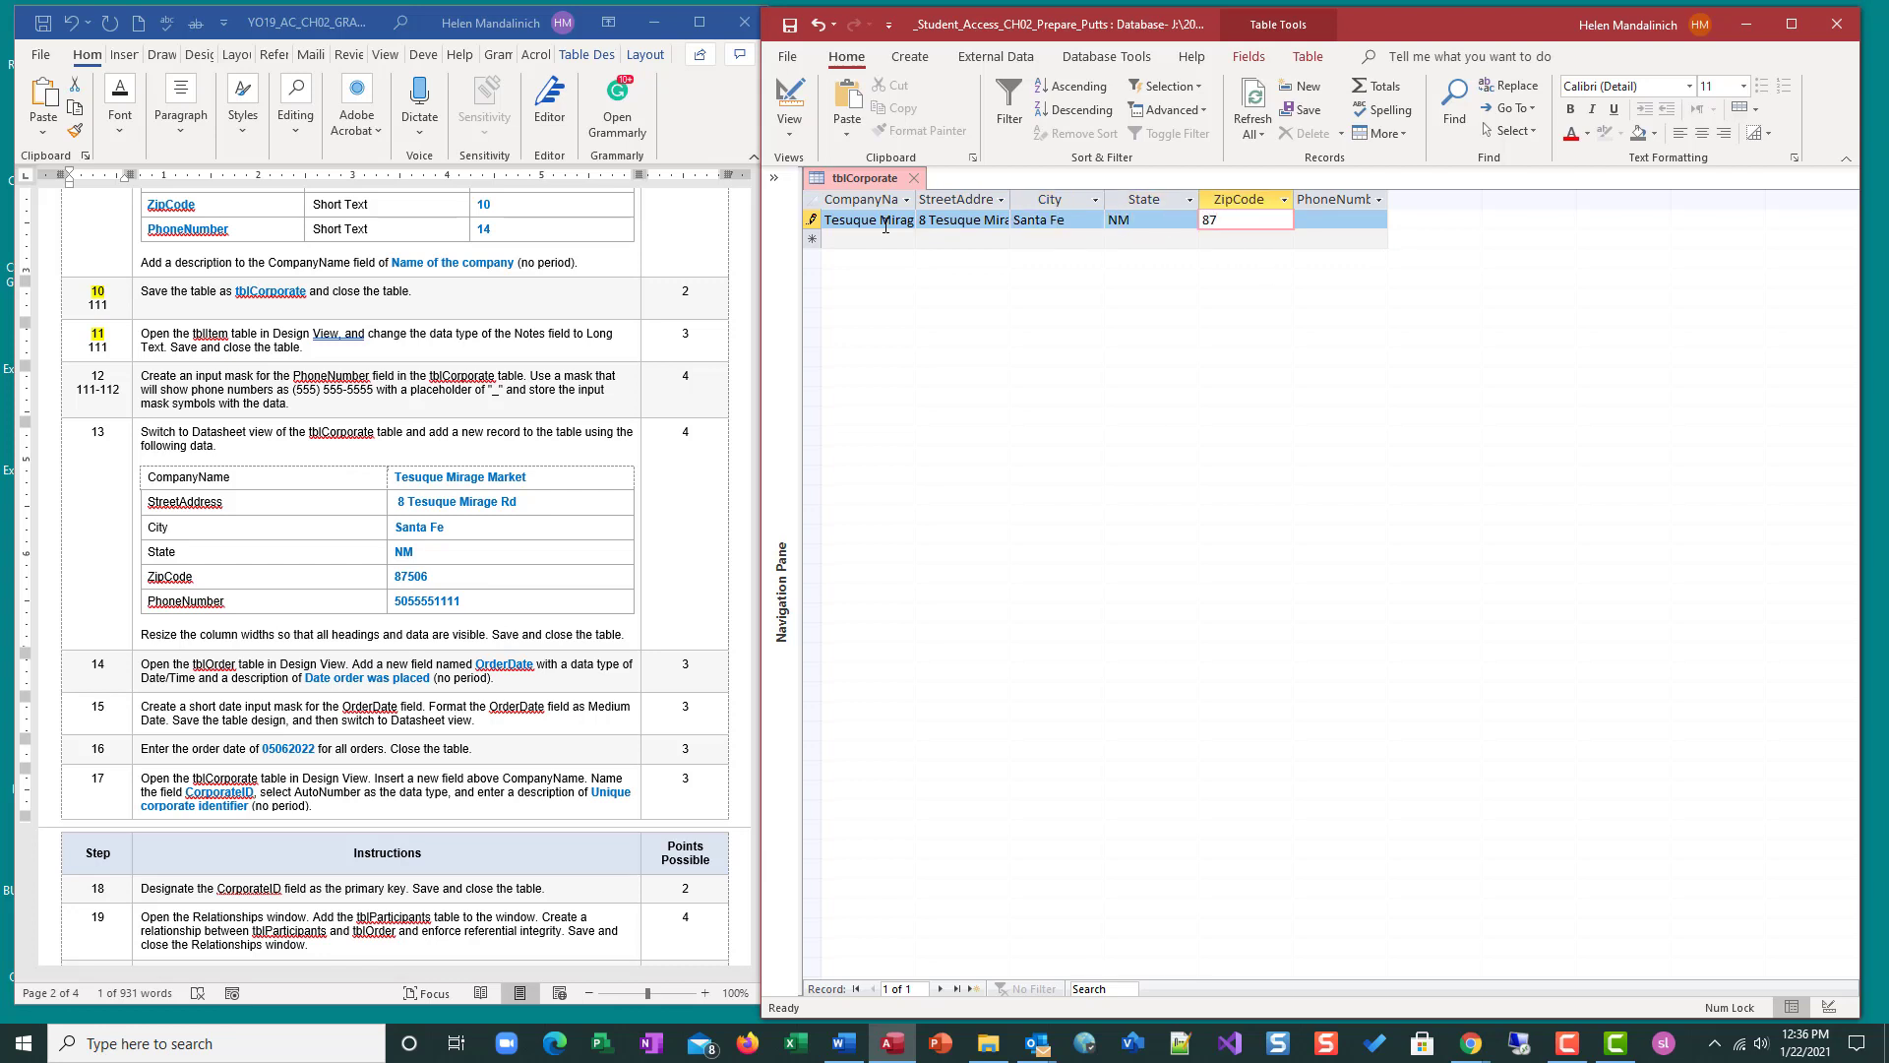
text(506)
key(Tab)
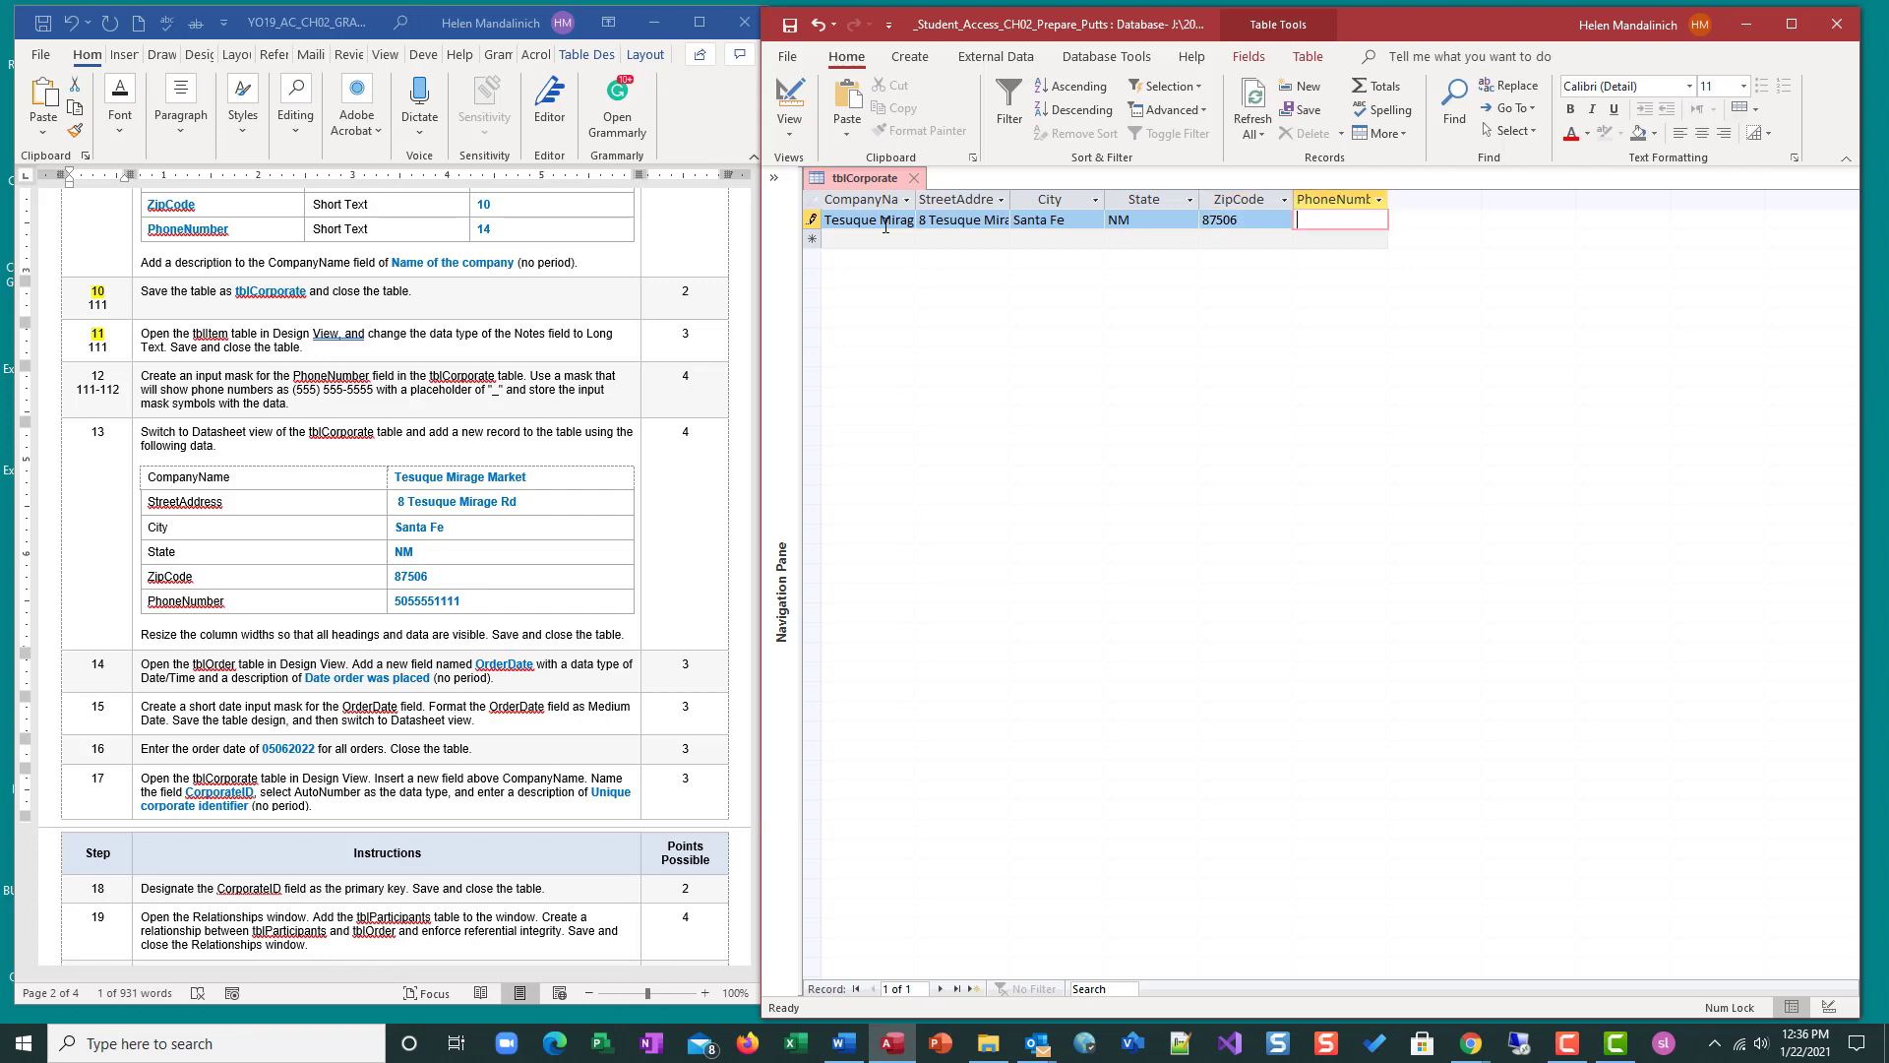
text(5)
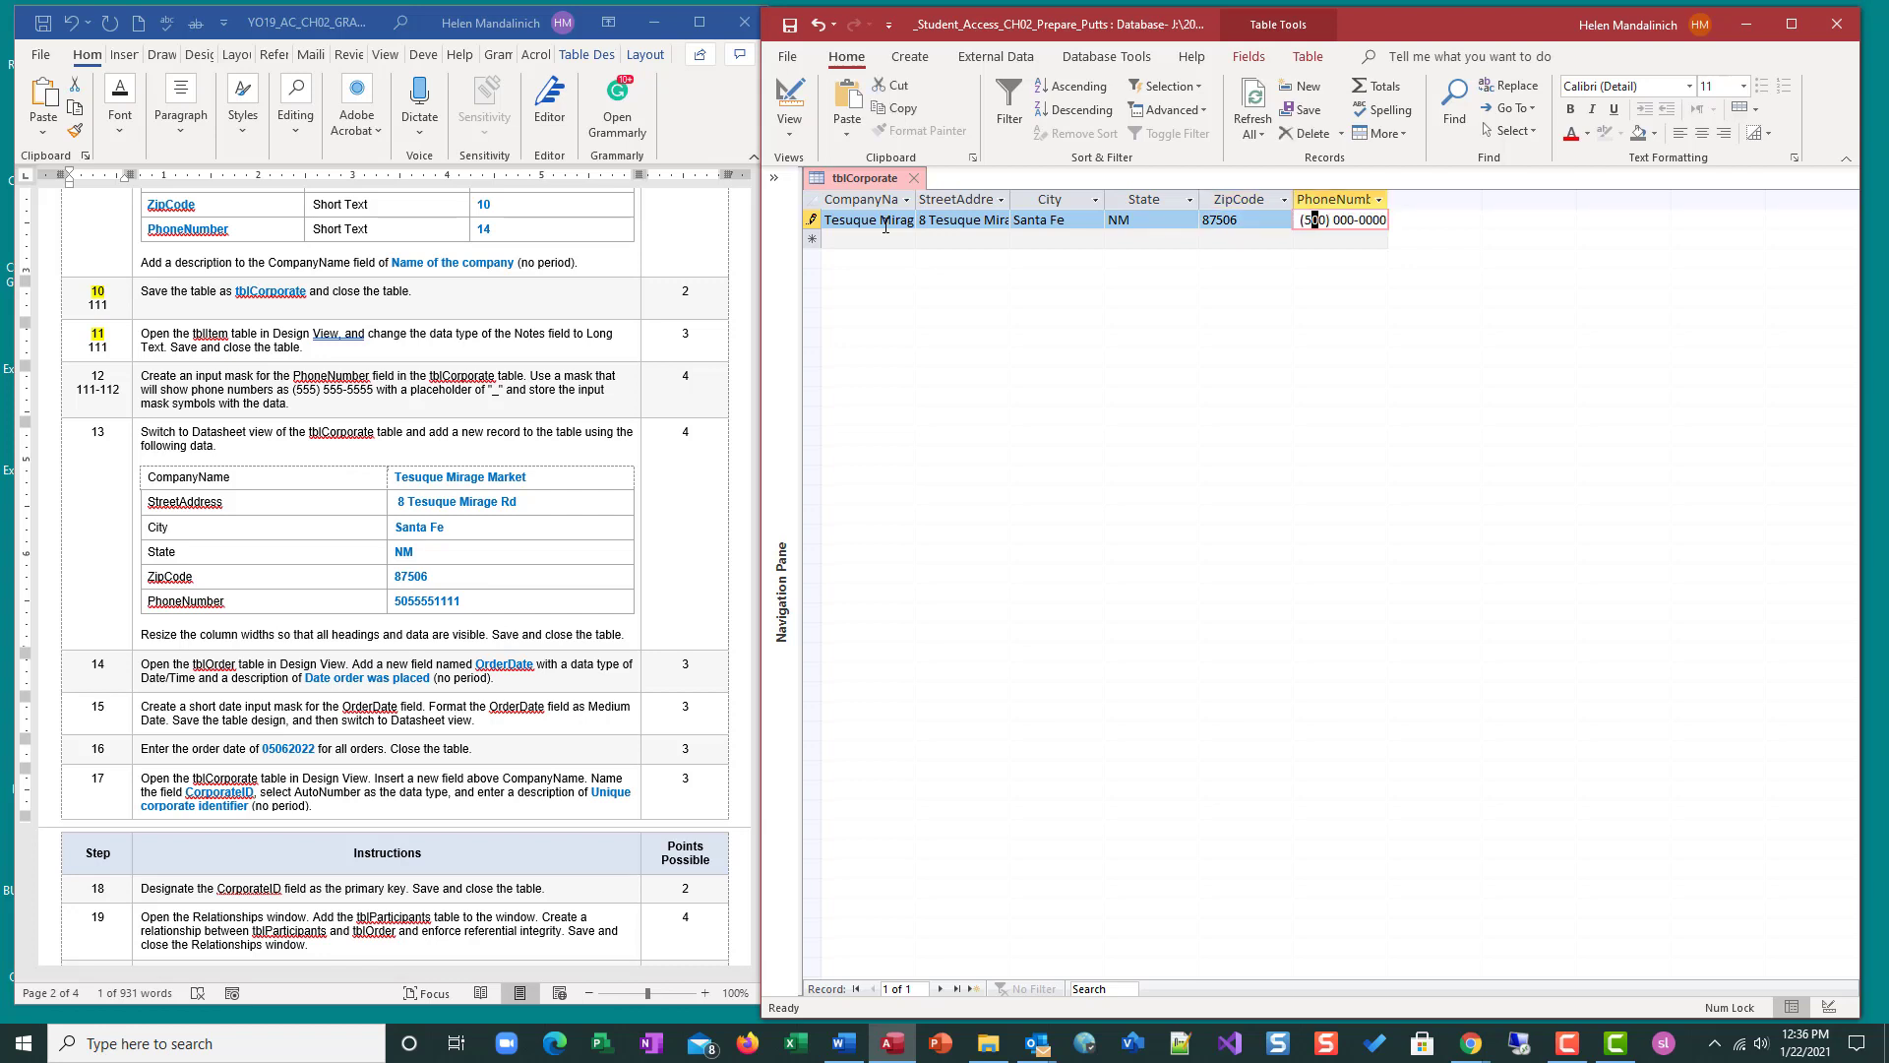
text(05) 555-1111)
key(Tab)
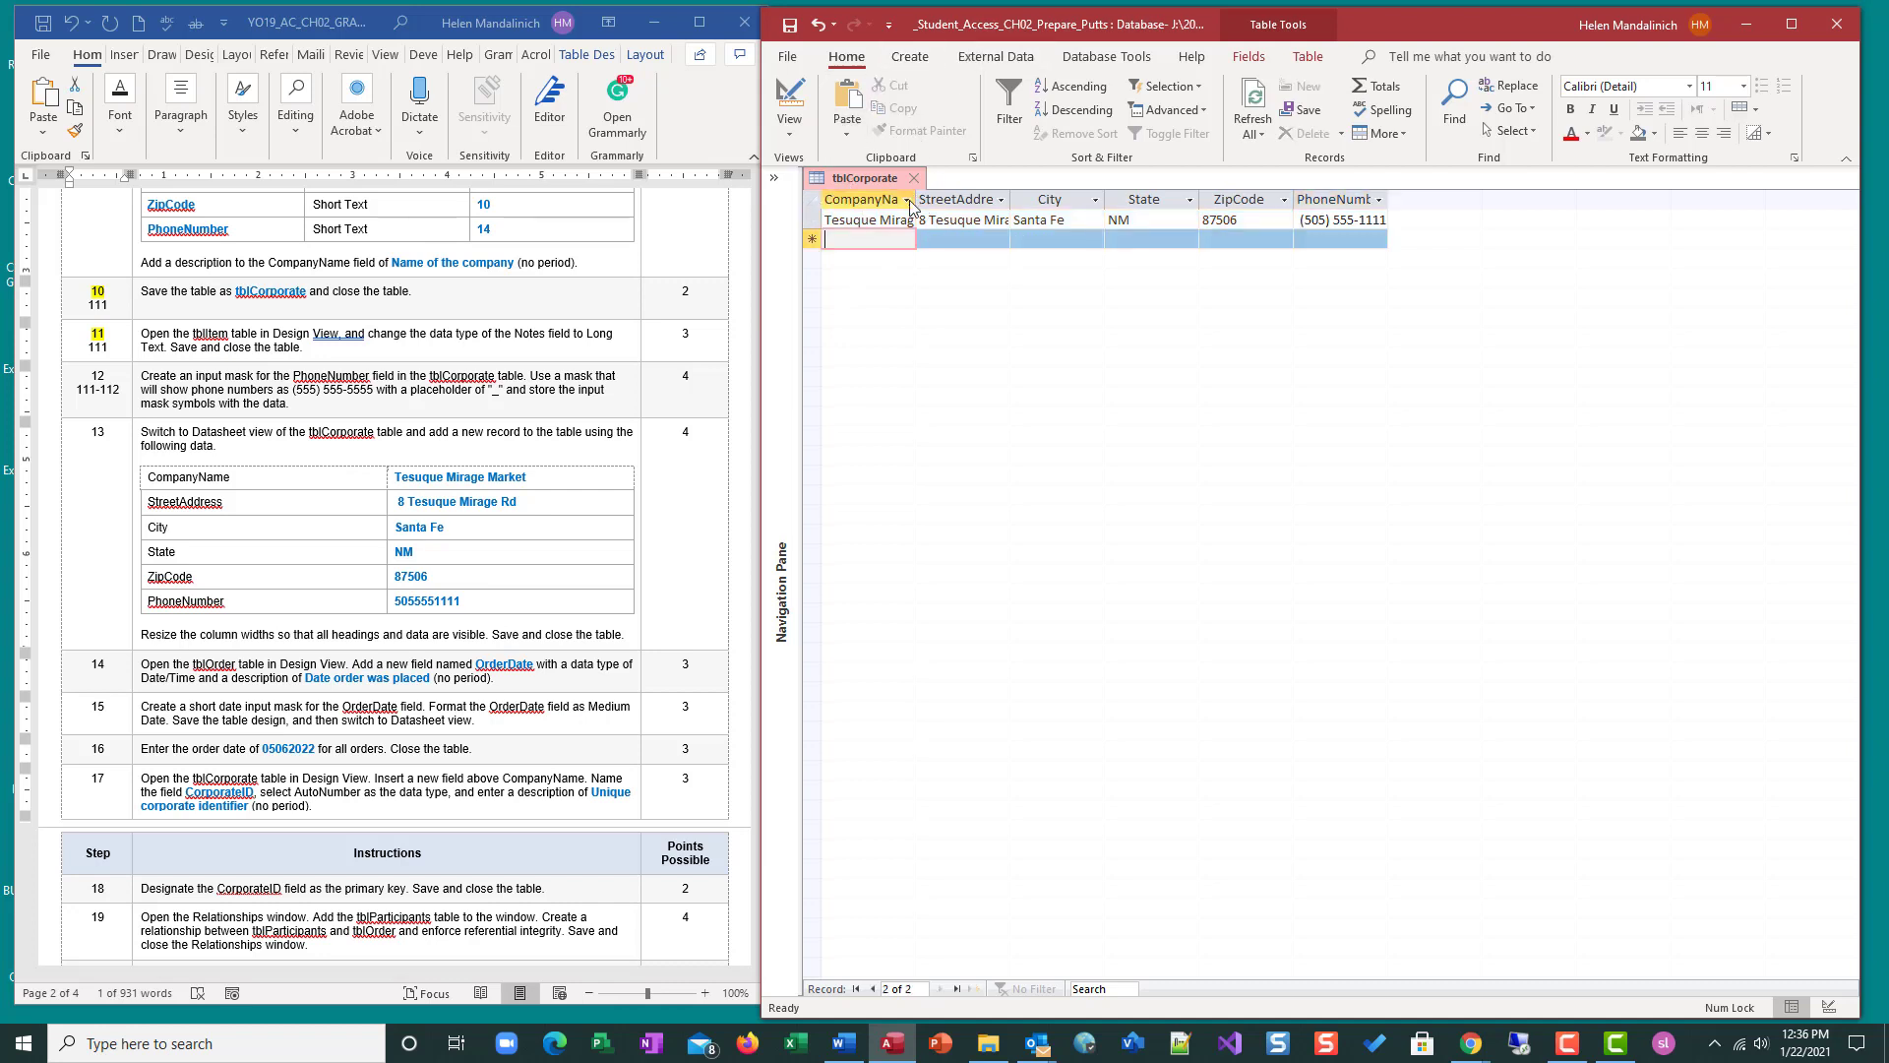
Step: Fit the widths of all tblCorporate columns to their contents and close the table
click(817, 202)
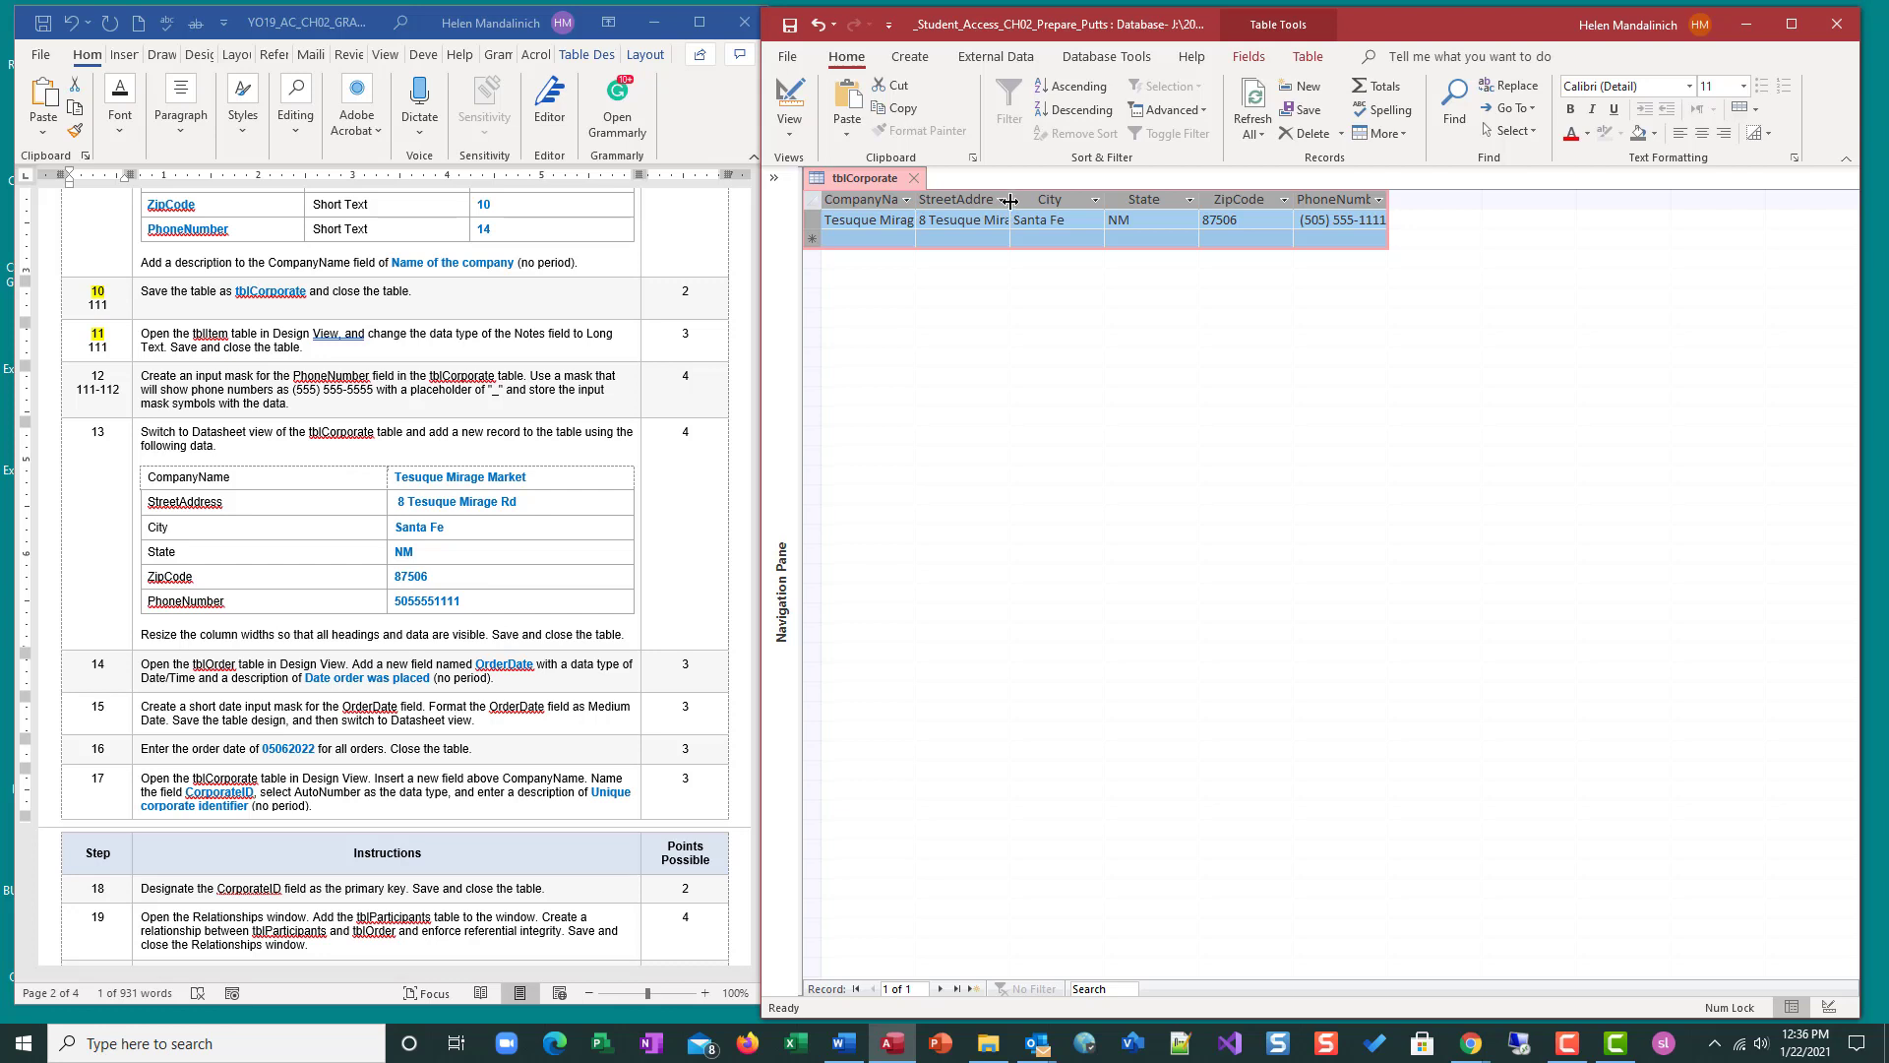
double_click(1106, 196)
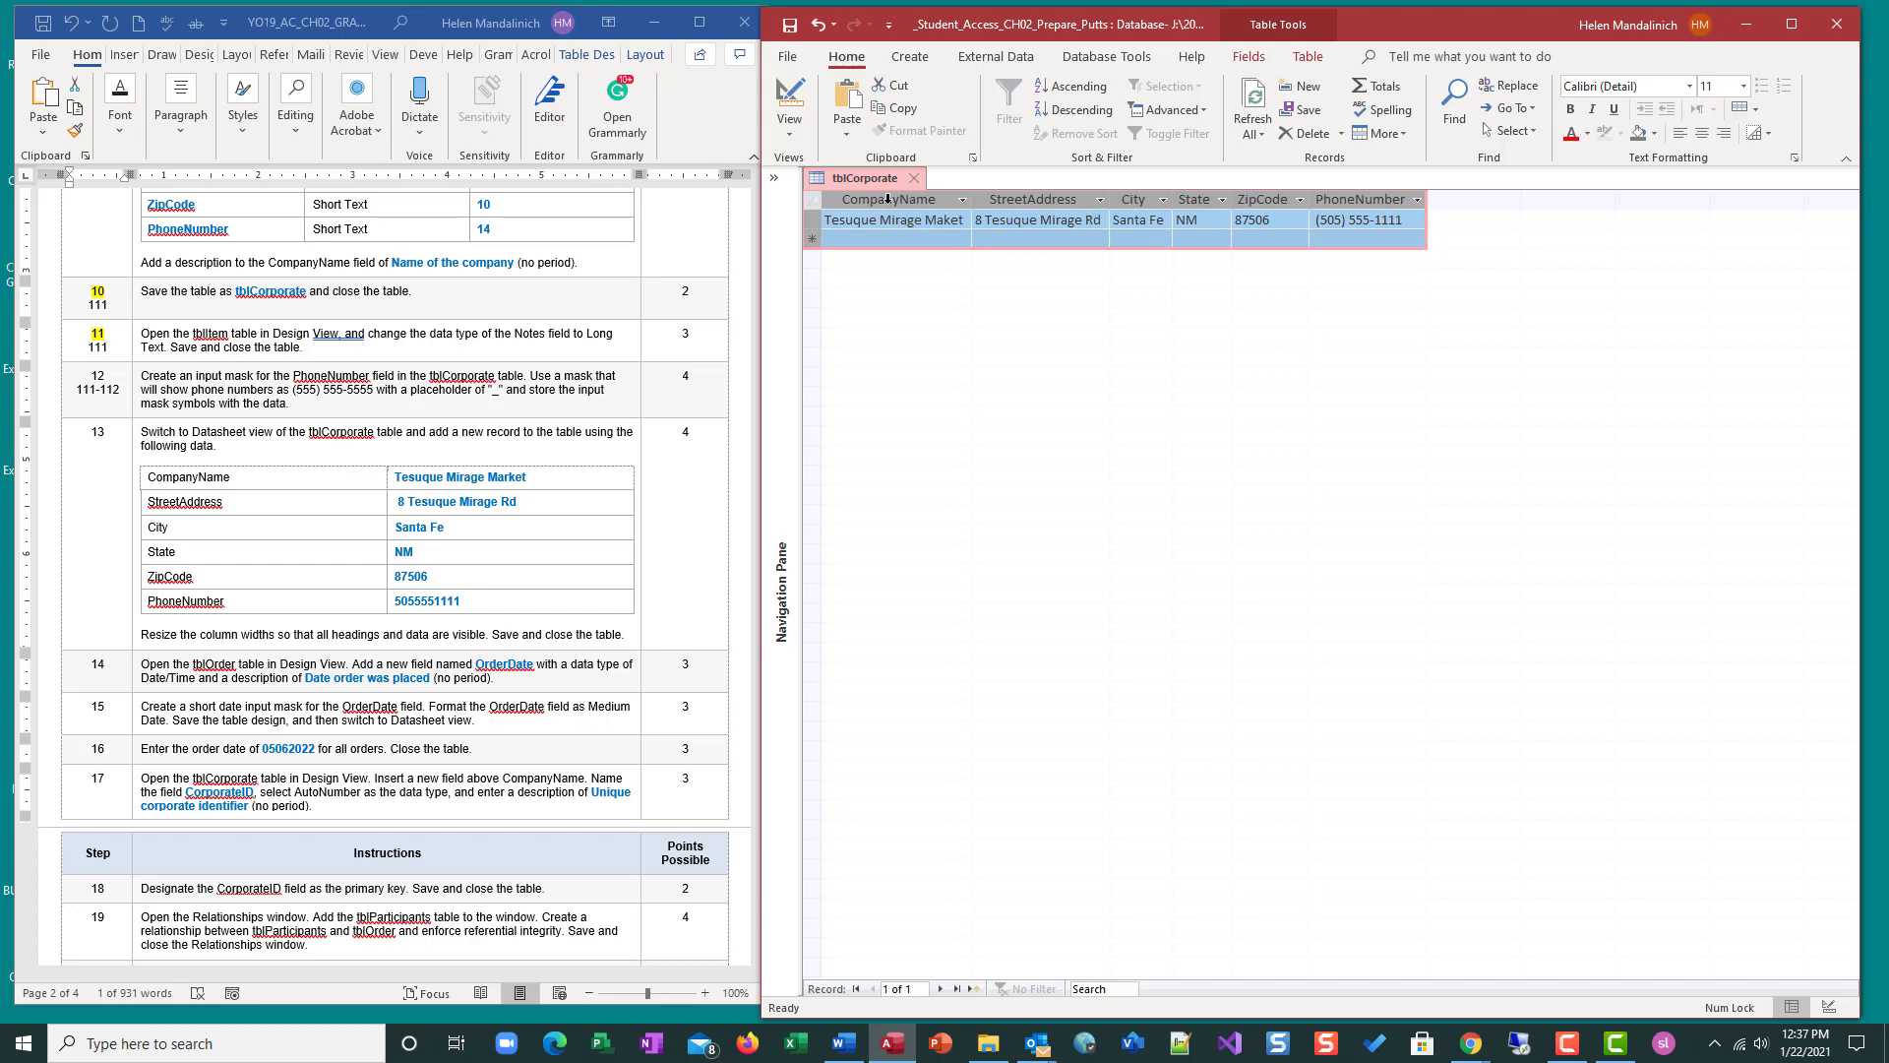
click(915, 179)
click(914, 180)
click(773, 178)
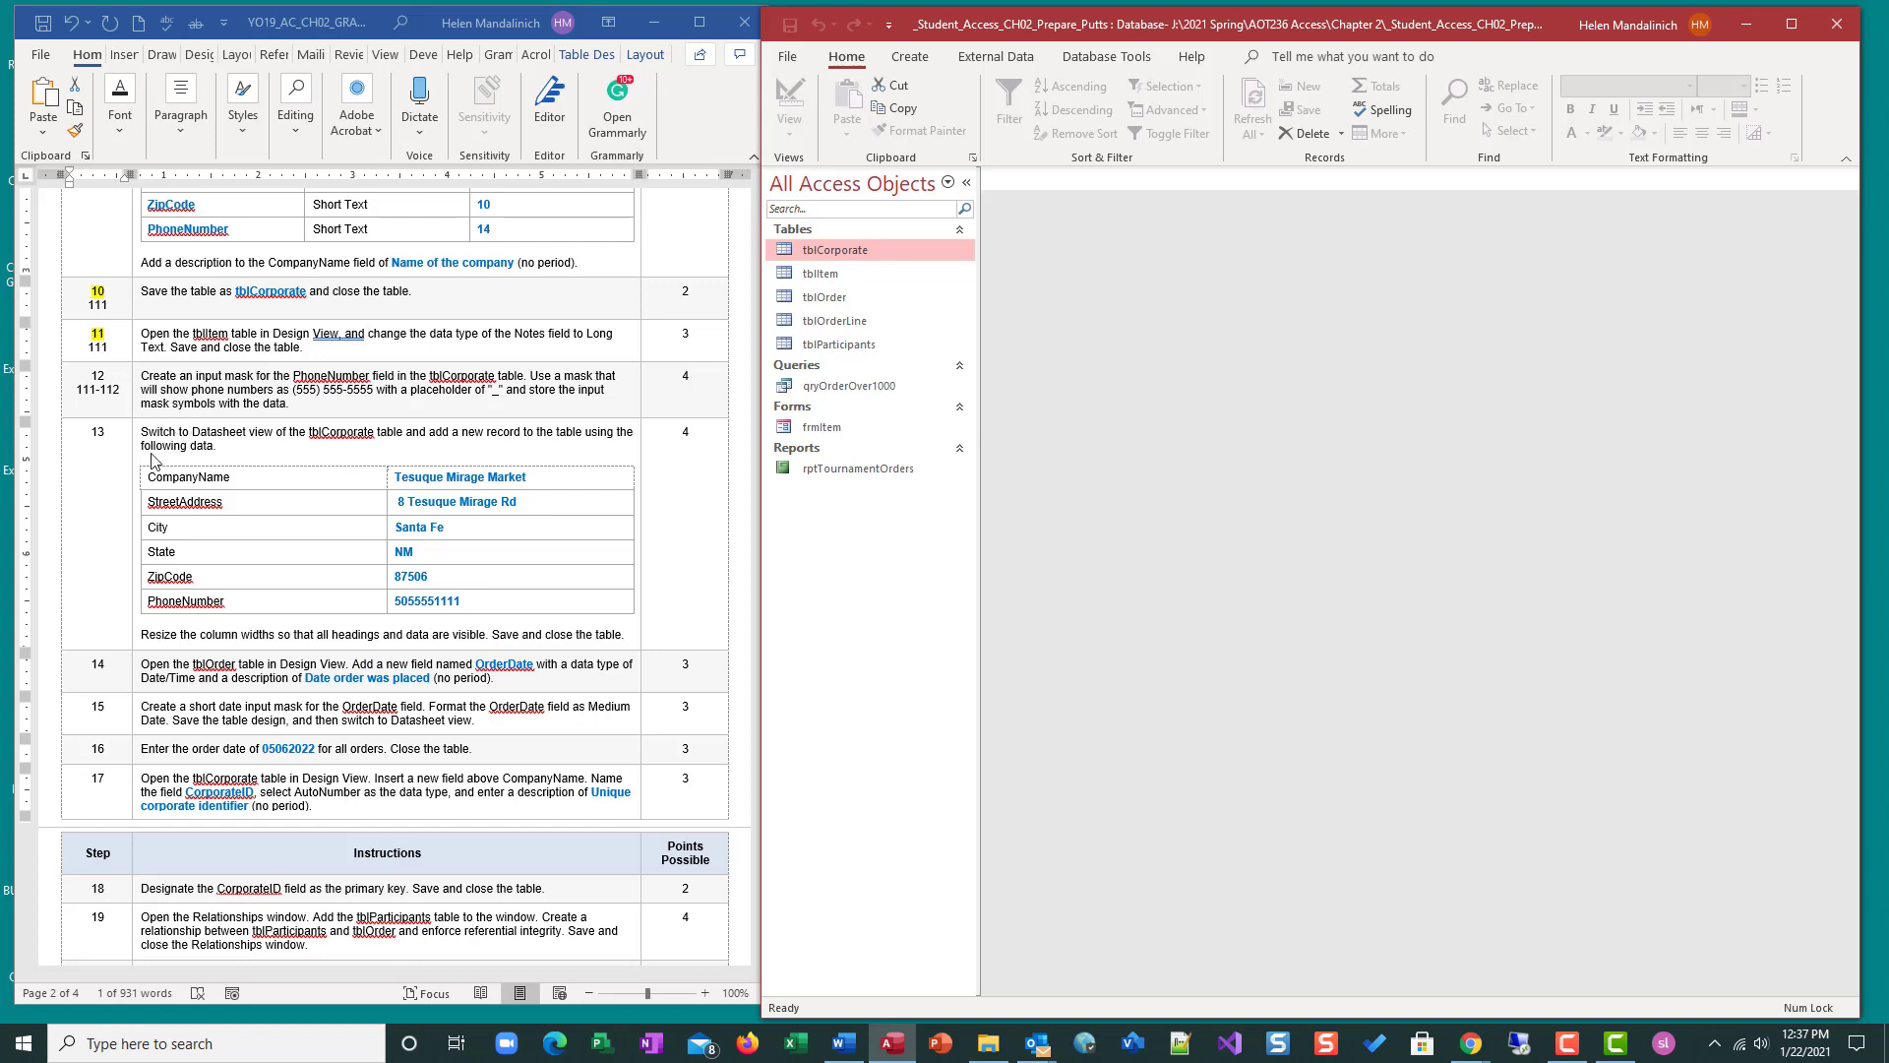
Step: Switch to the Word instructions and add the page reference 112 on a new line under step number 13
click(98, 430)
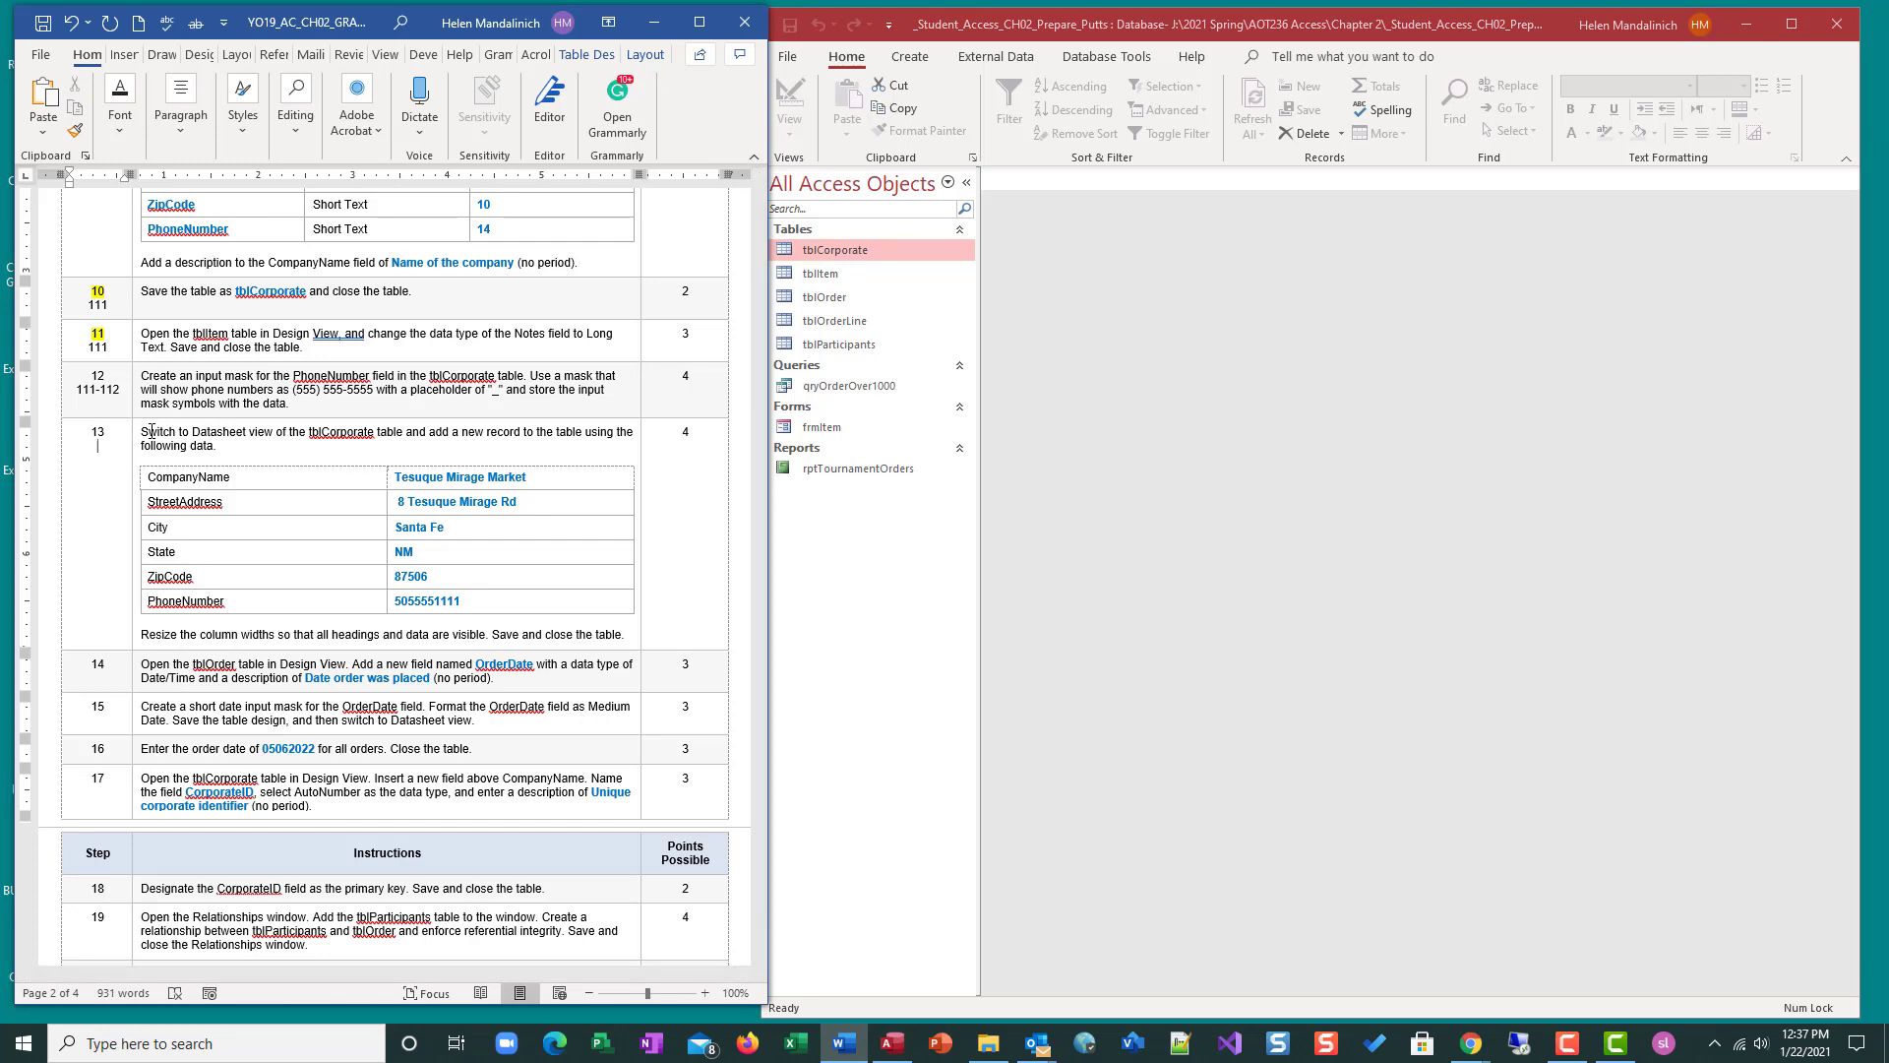
double_click(98, 431)
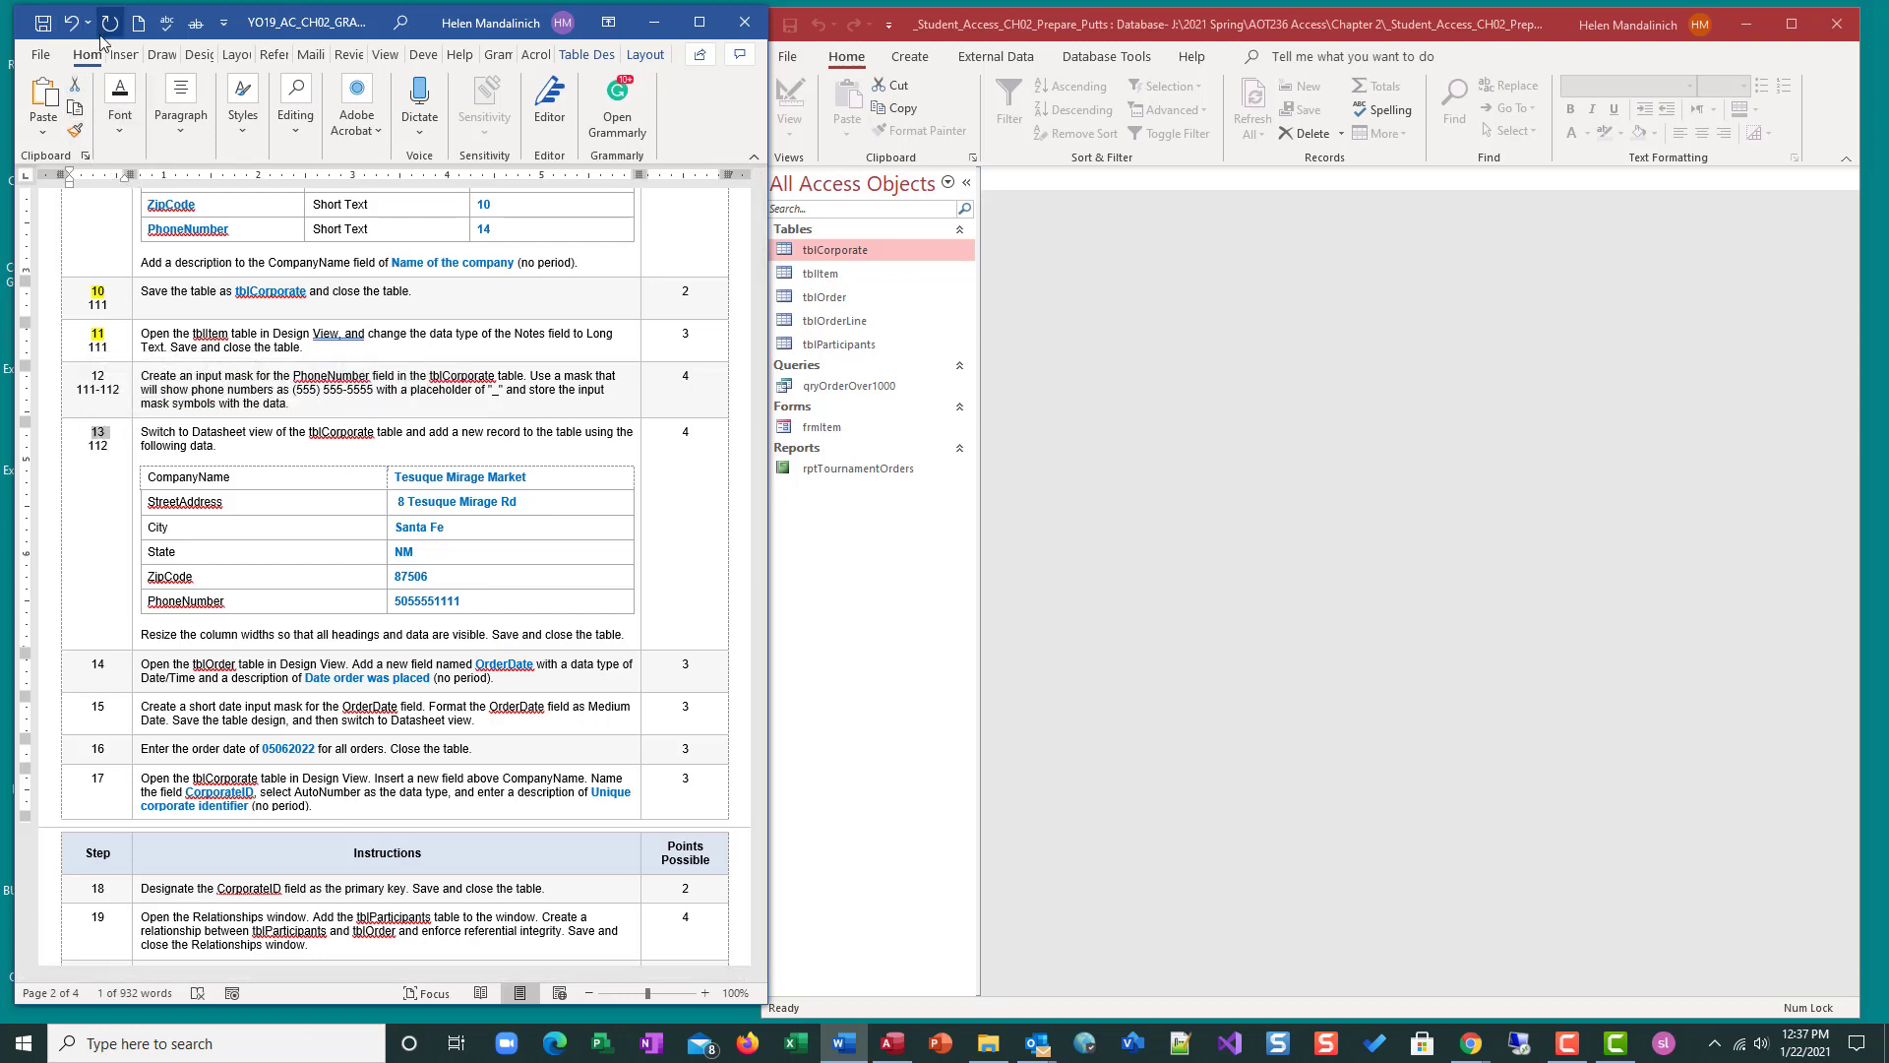
click(197, 128)
click(185, 137)
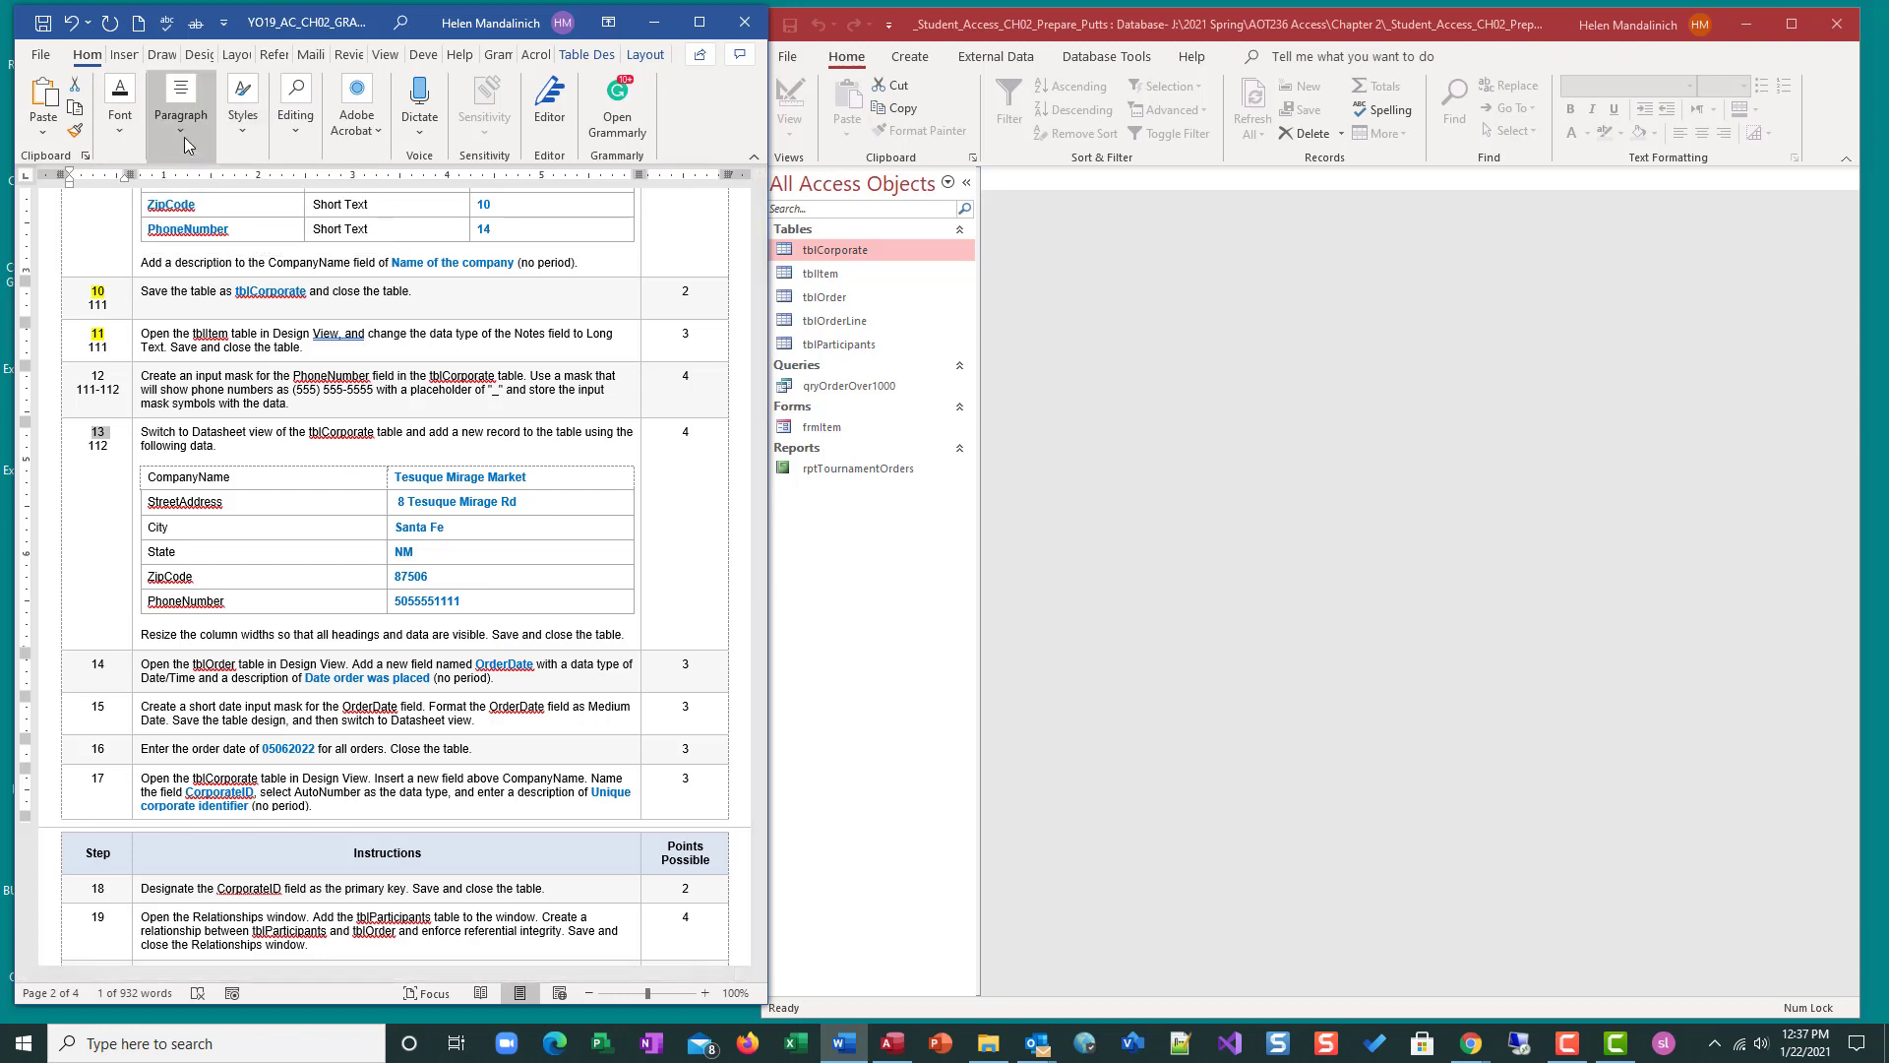
click(185, 138)
click(136, 444)
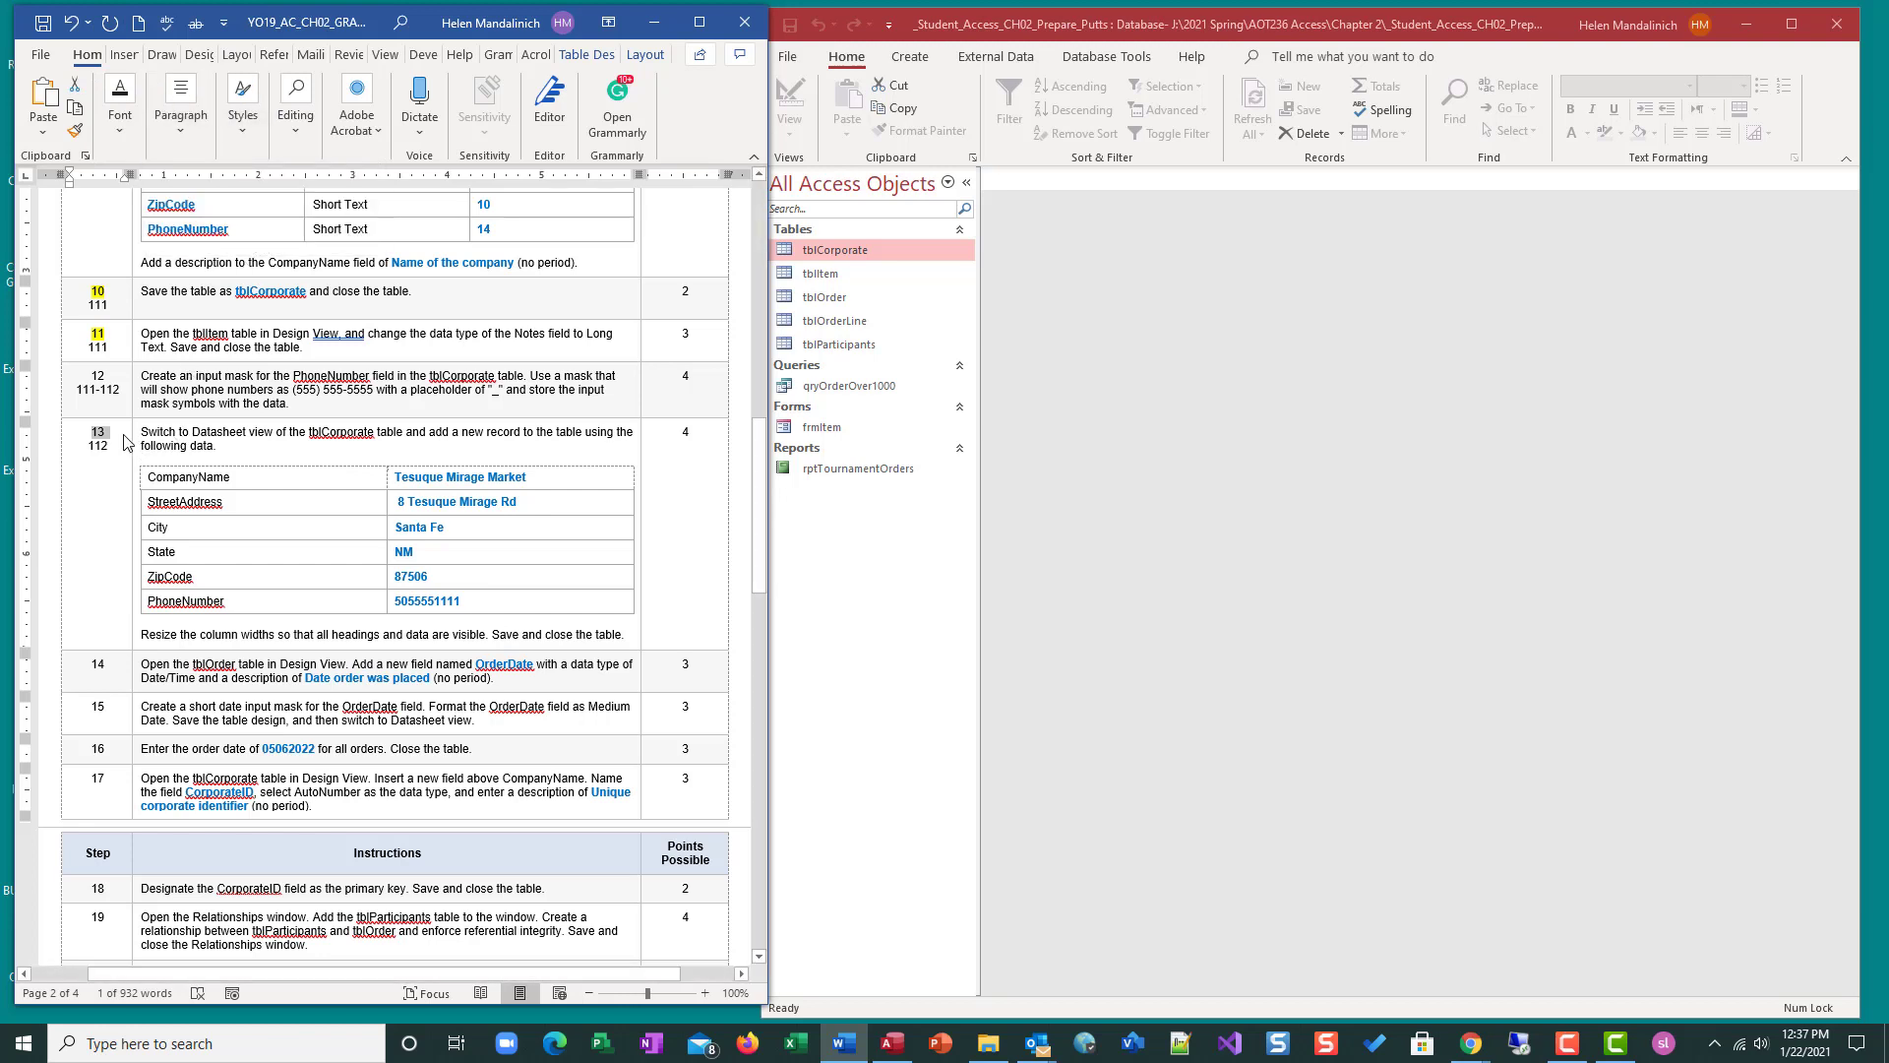
click(119, 436)
Step: Highlight the step numbers 12 and 13 in yellow
double_click(98, 375)
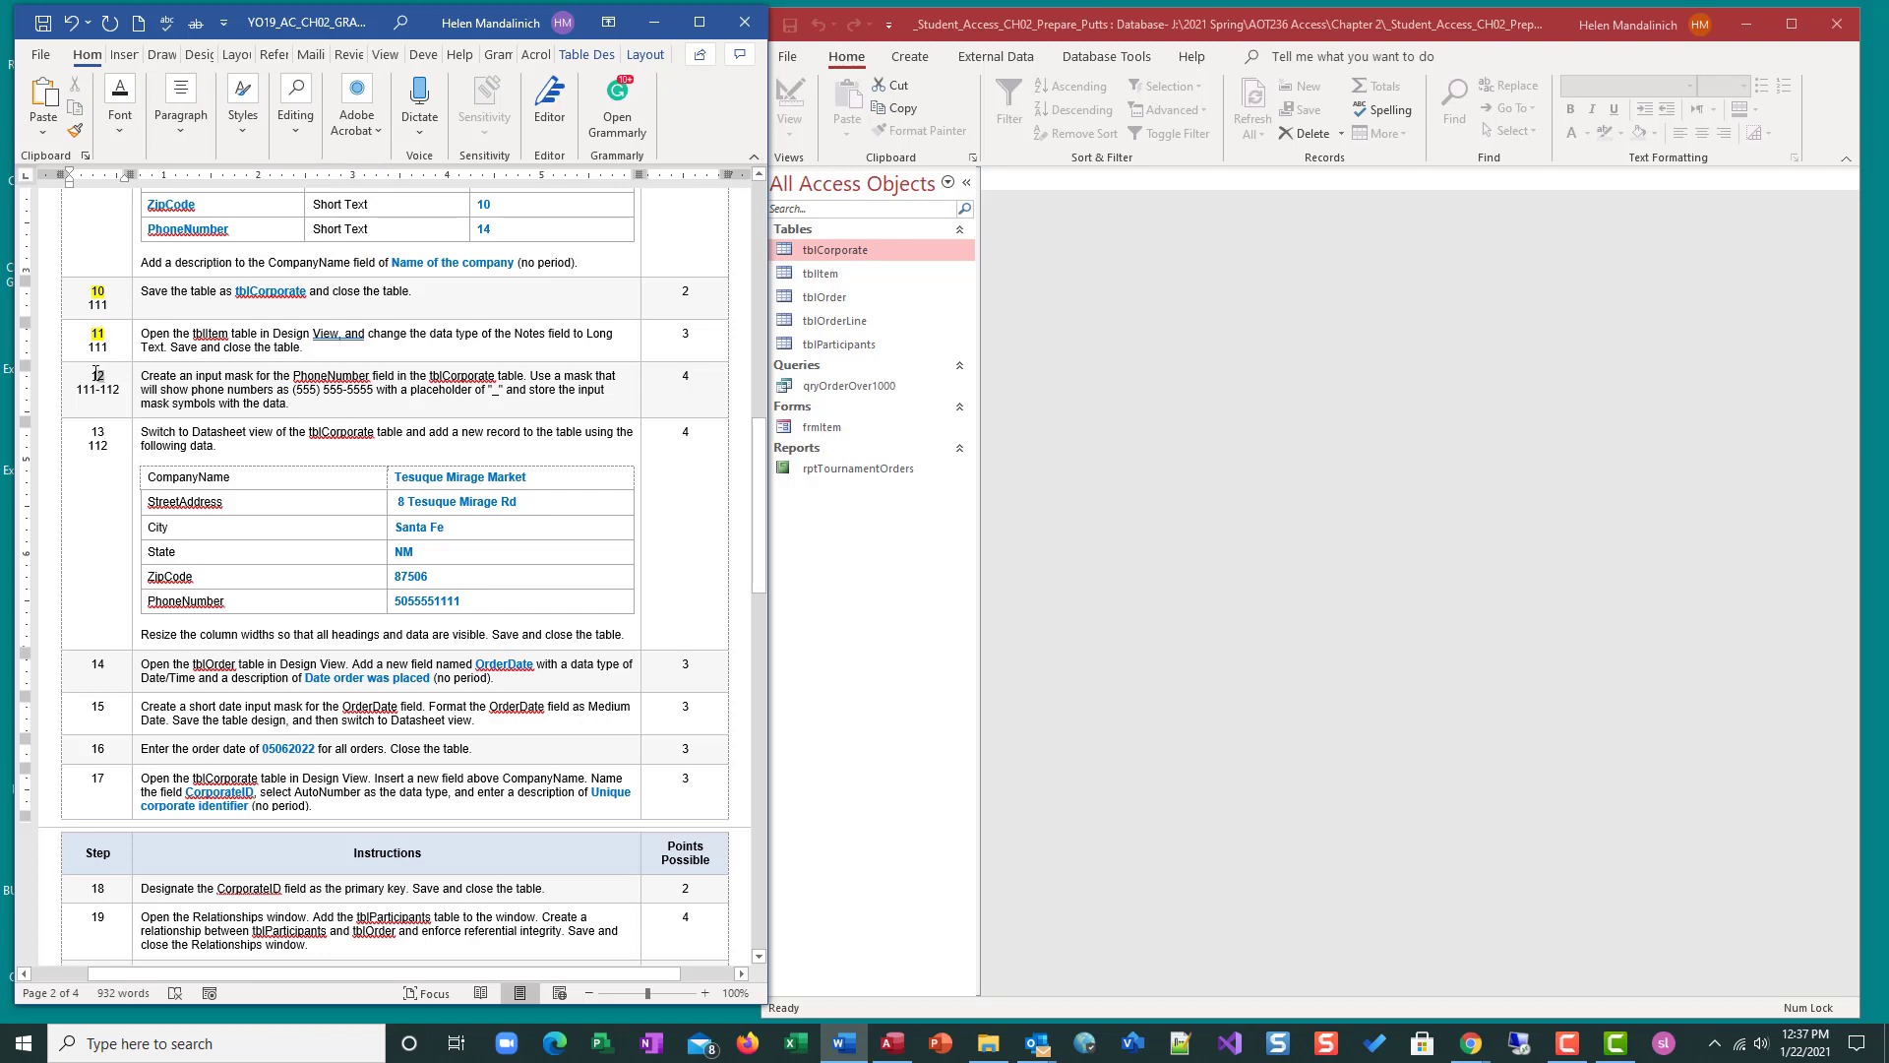
click(176, 340)
double_click(98, 431)
click(170, 398)
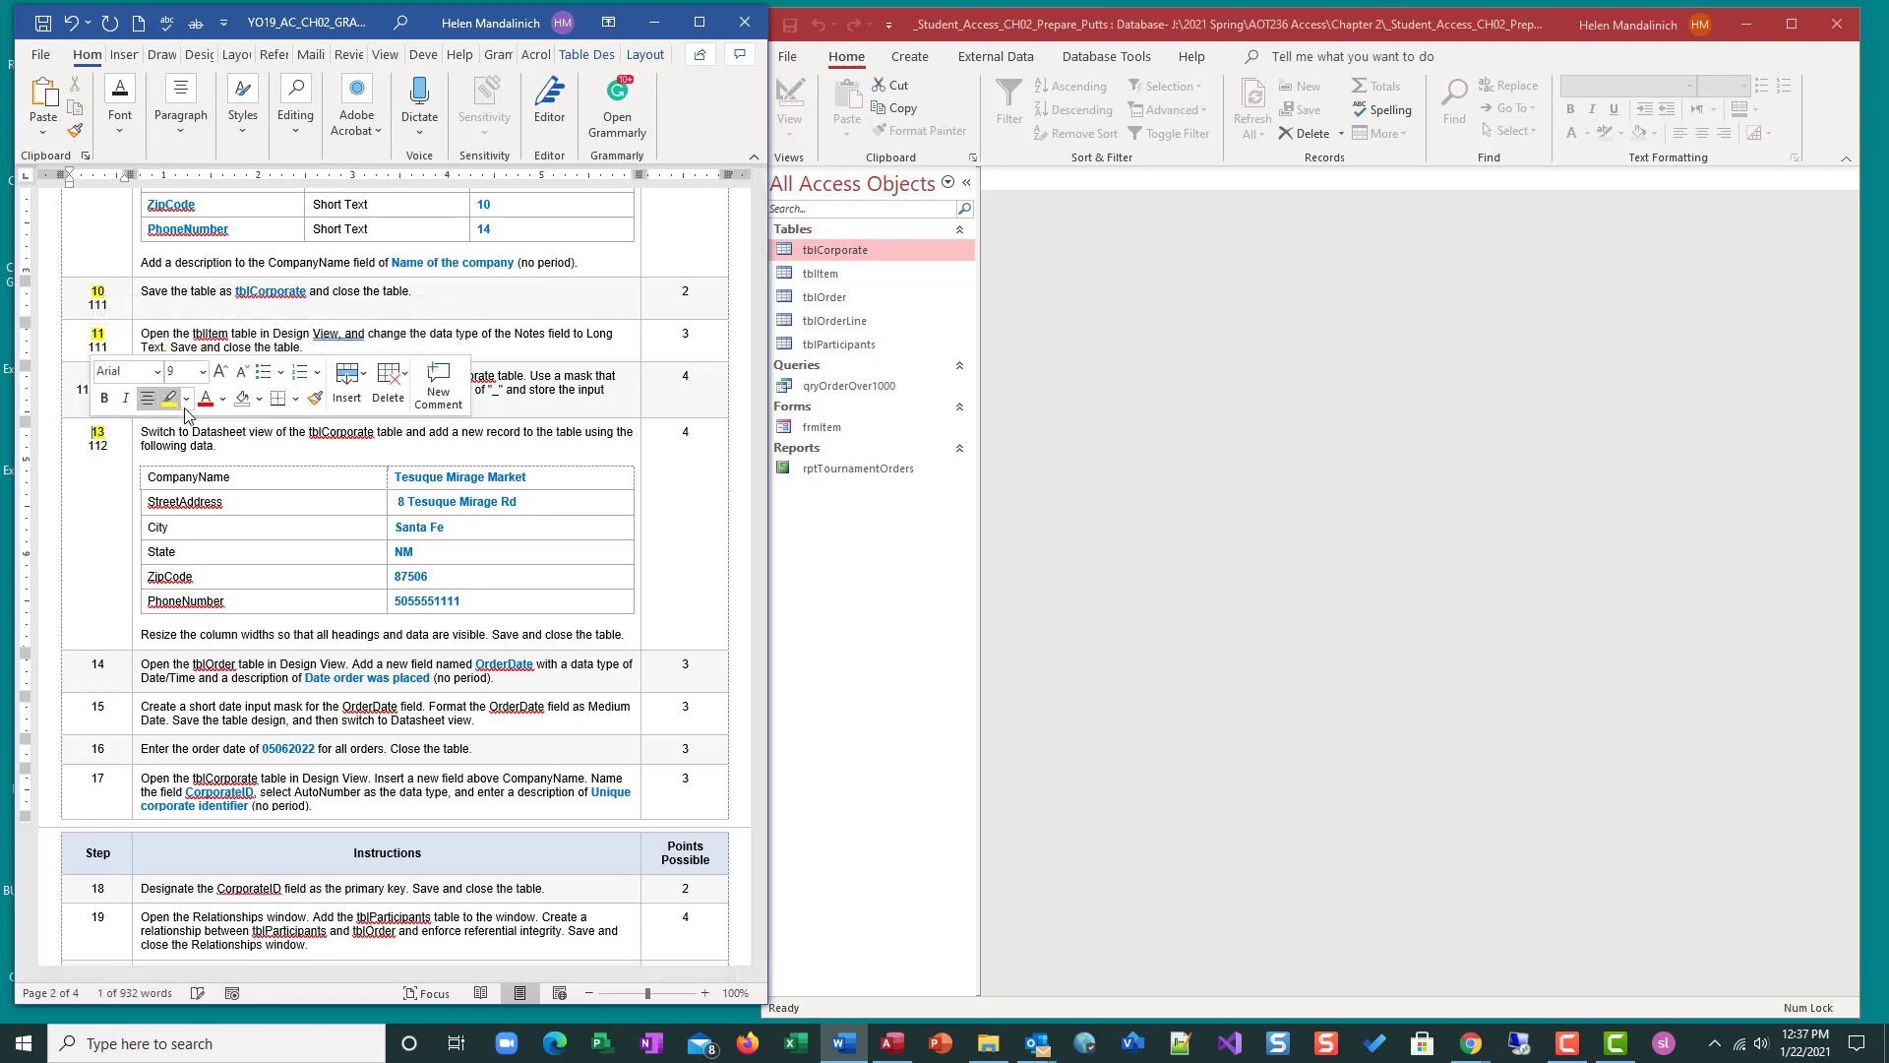
click(245, 528)
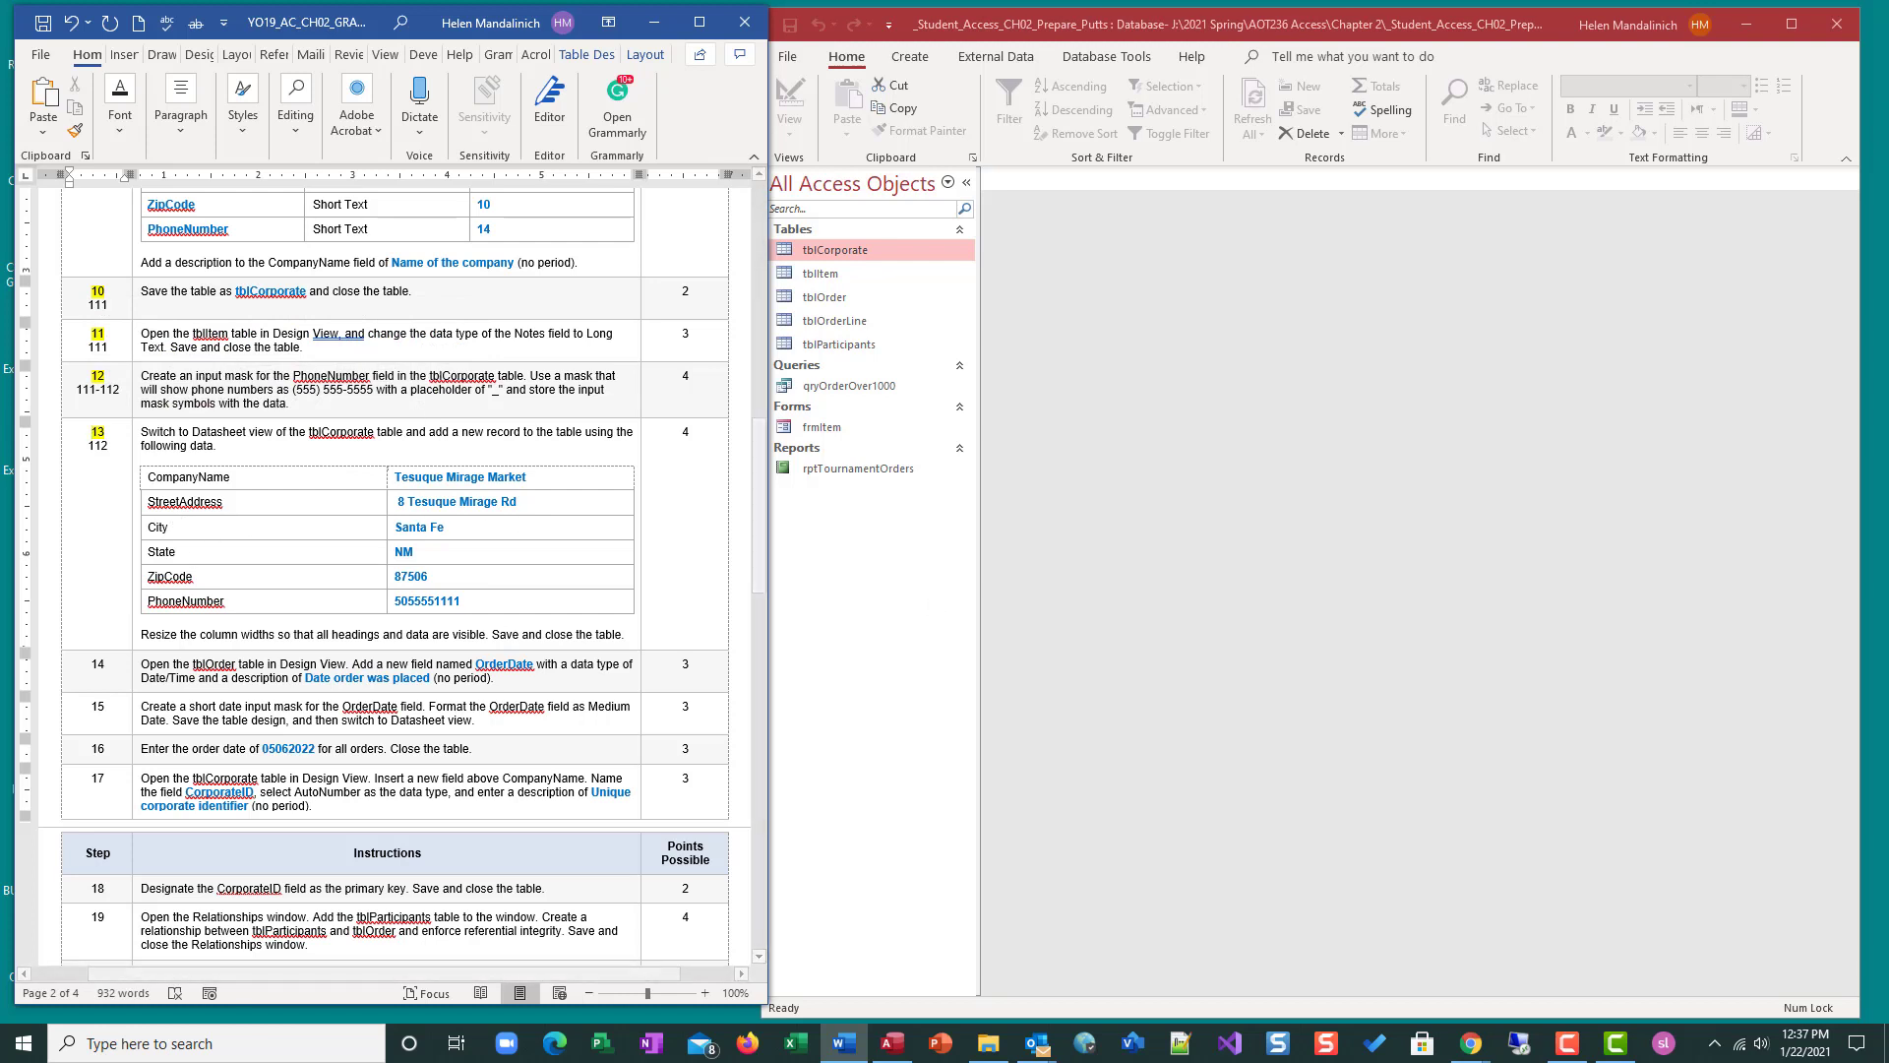
Step: Add the page reference 113-114 on a new line under step number 14
scroll(126, 679, down, 2)
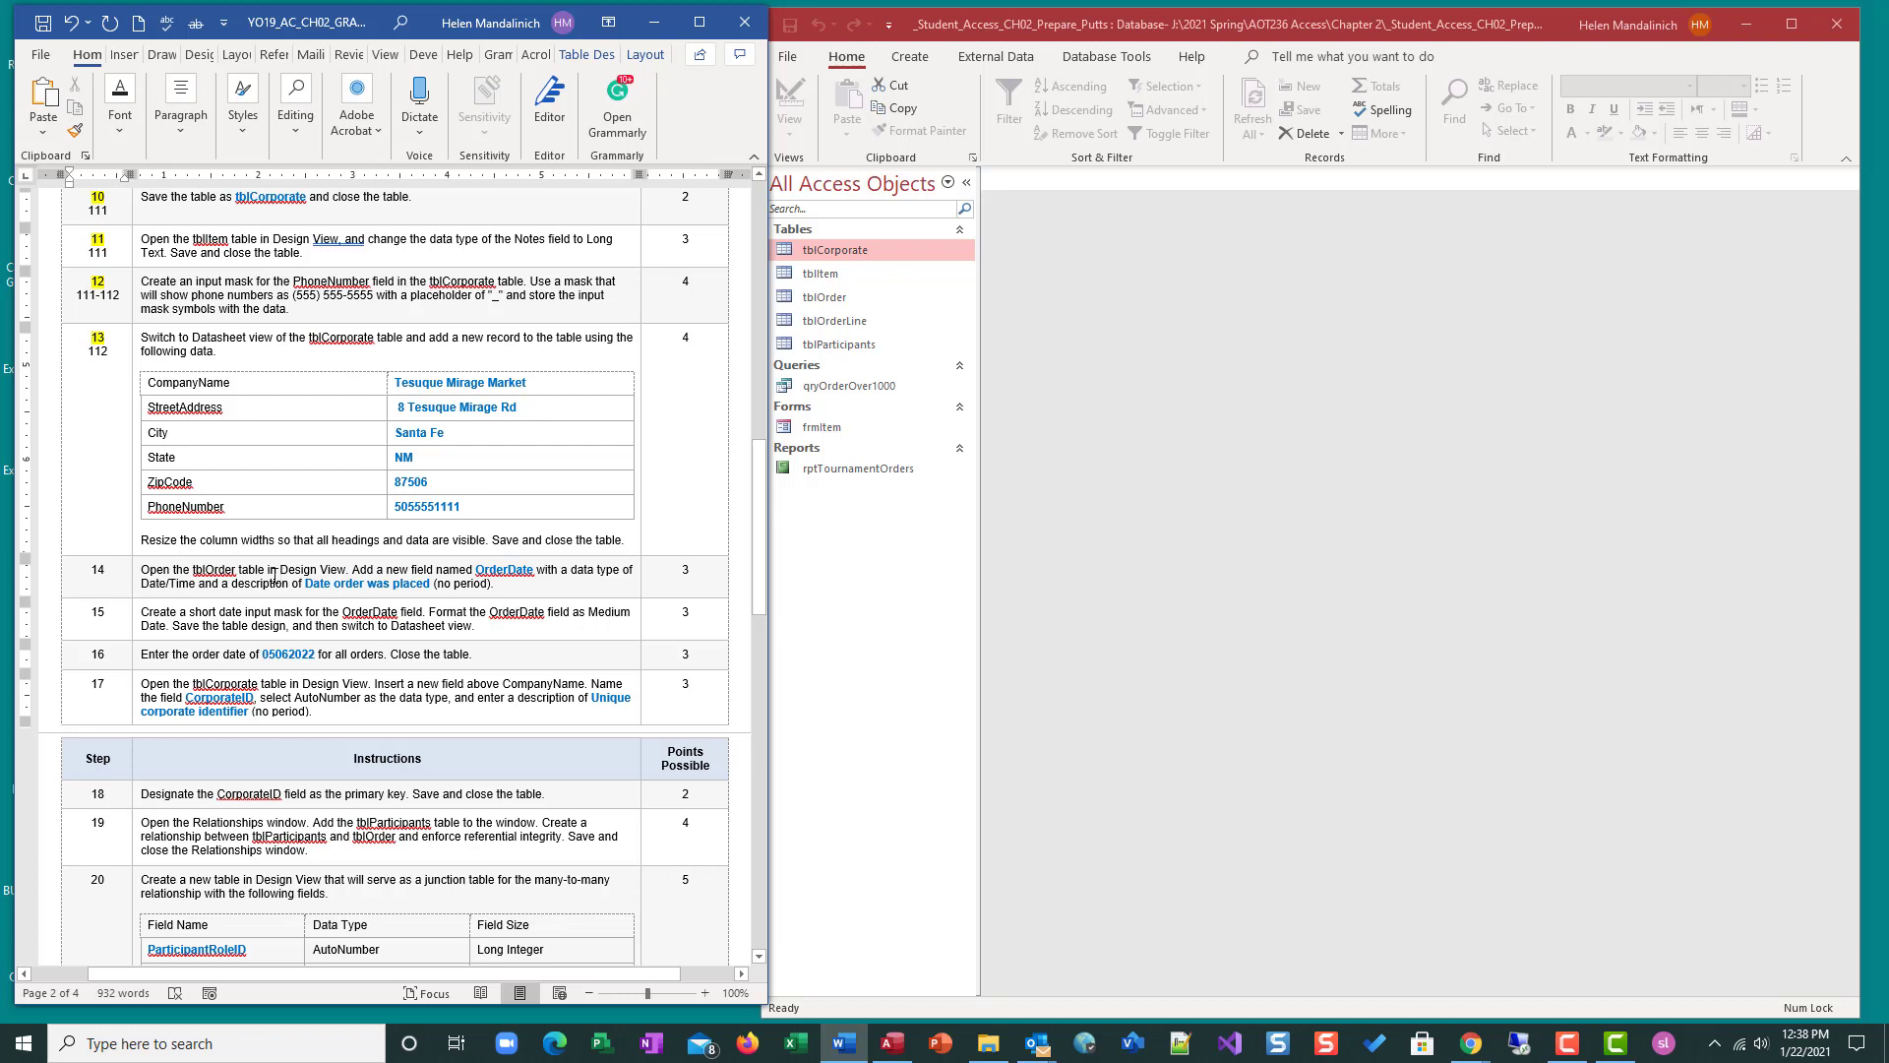
click(124, 565)
key(Return)
text(11)
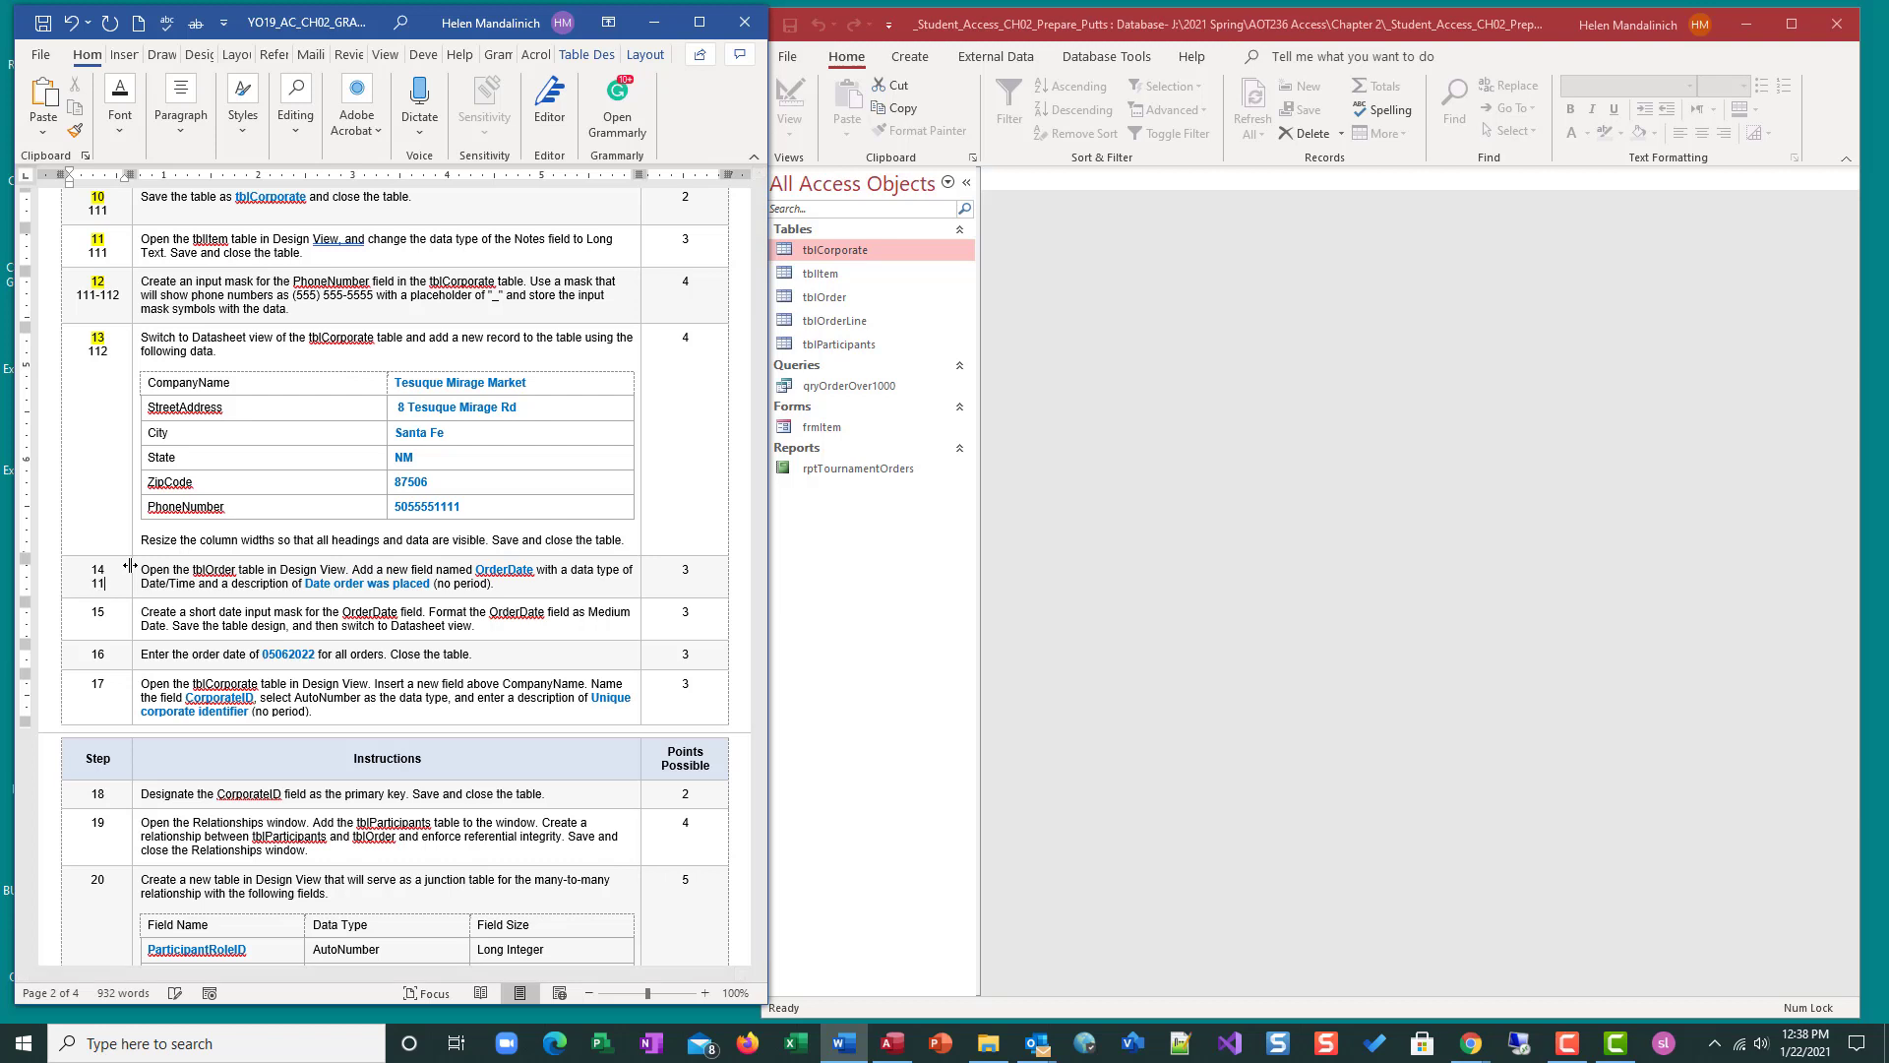
text(3-114)
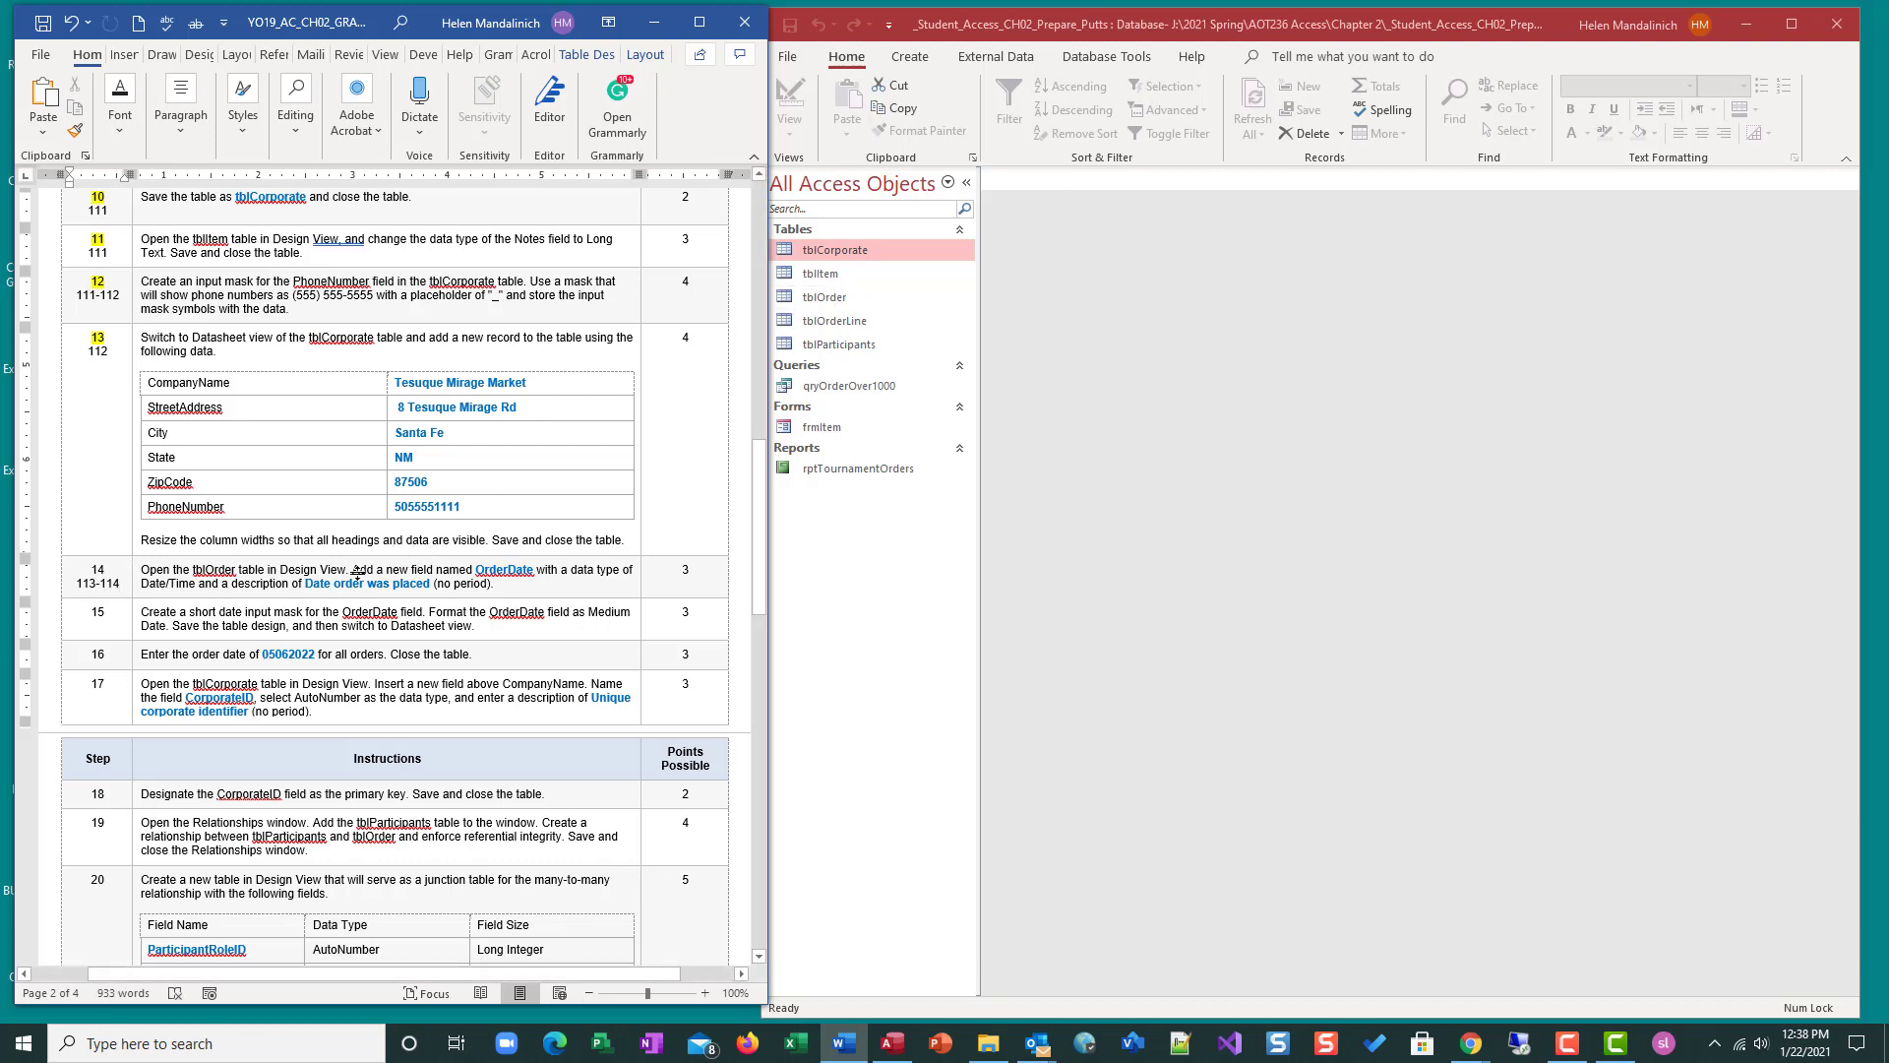
Step: Switch back to Access, open the tblOrder table in Design View and collapse the list of database objects
click(855, 300)
right_click(854, 301)
click(891, 331)
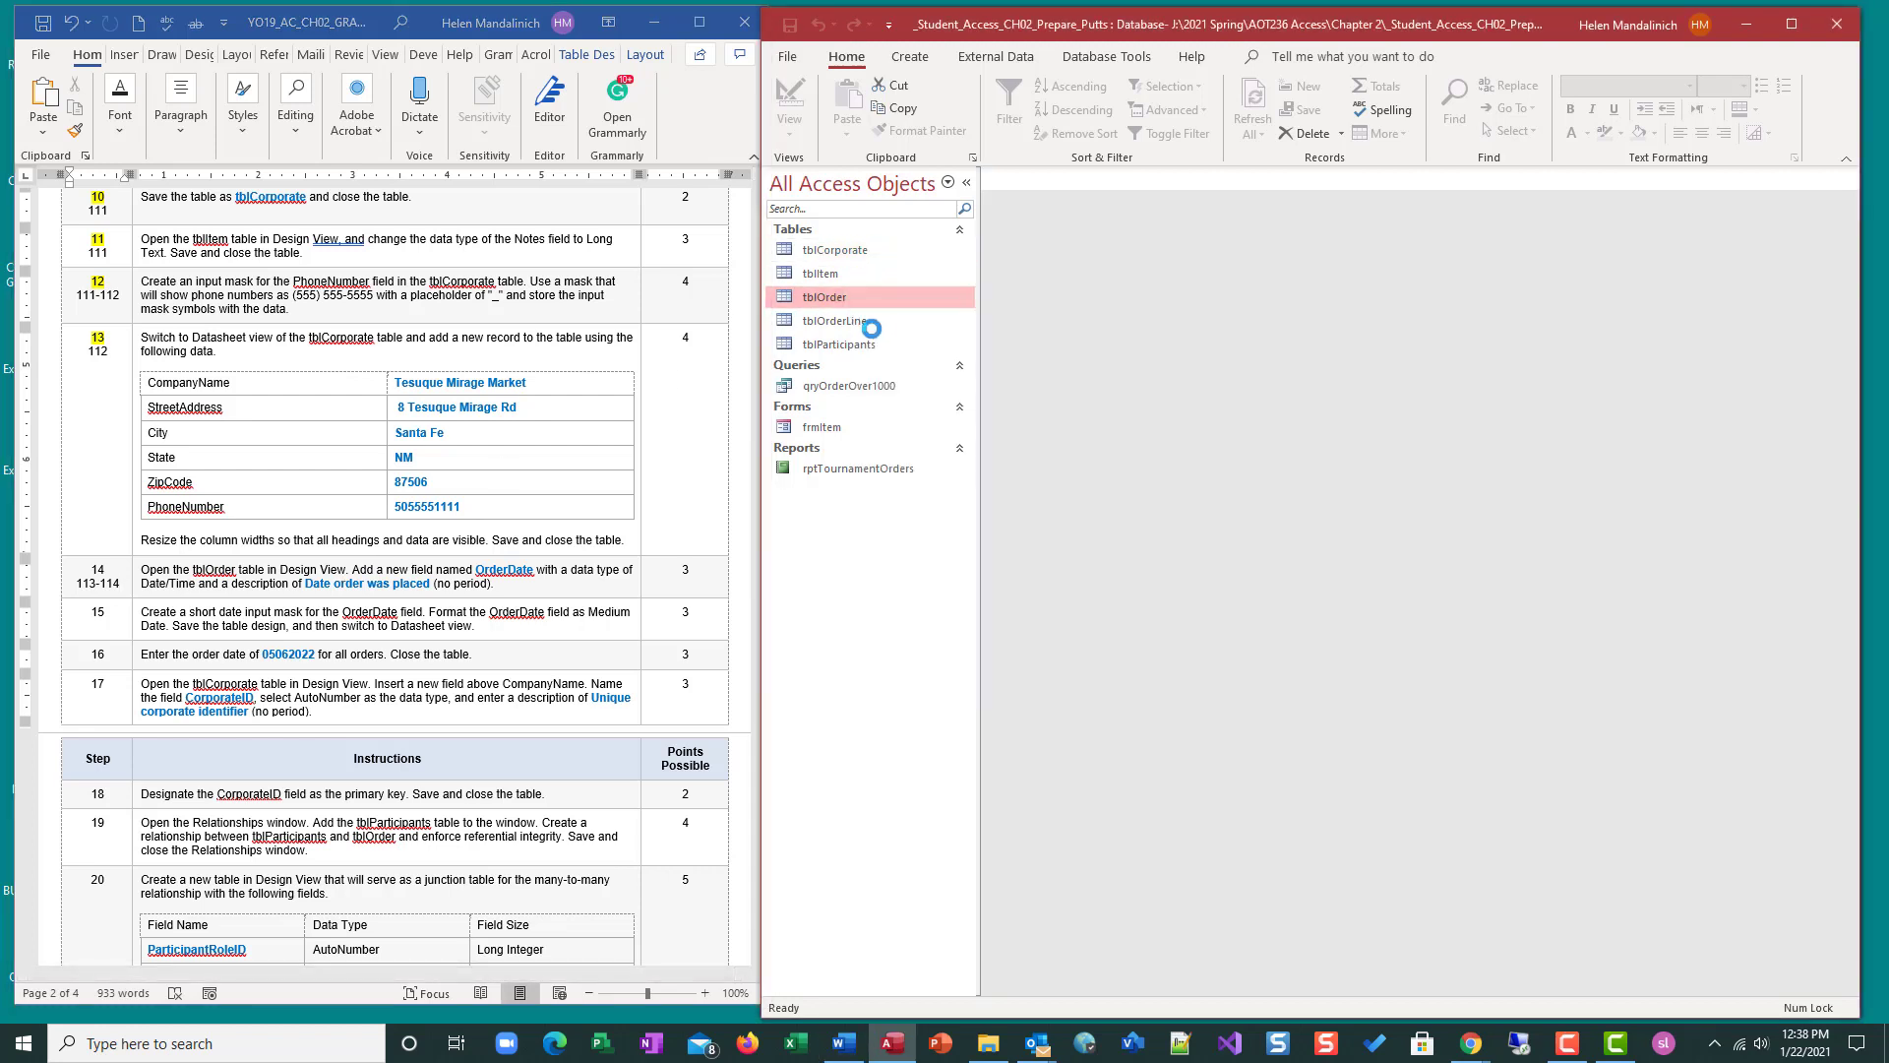
click(966, 182)
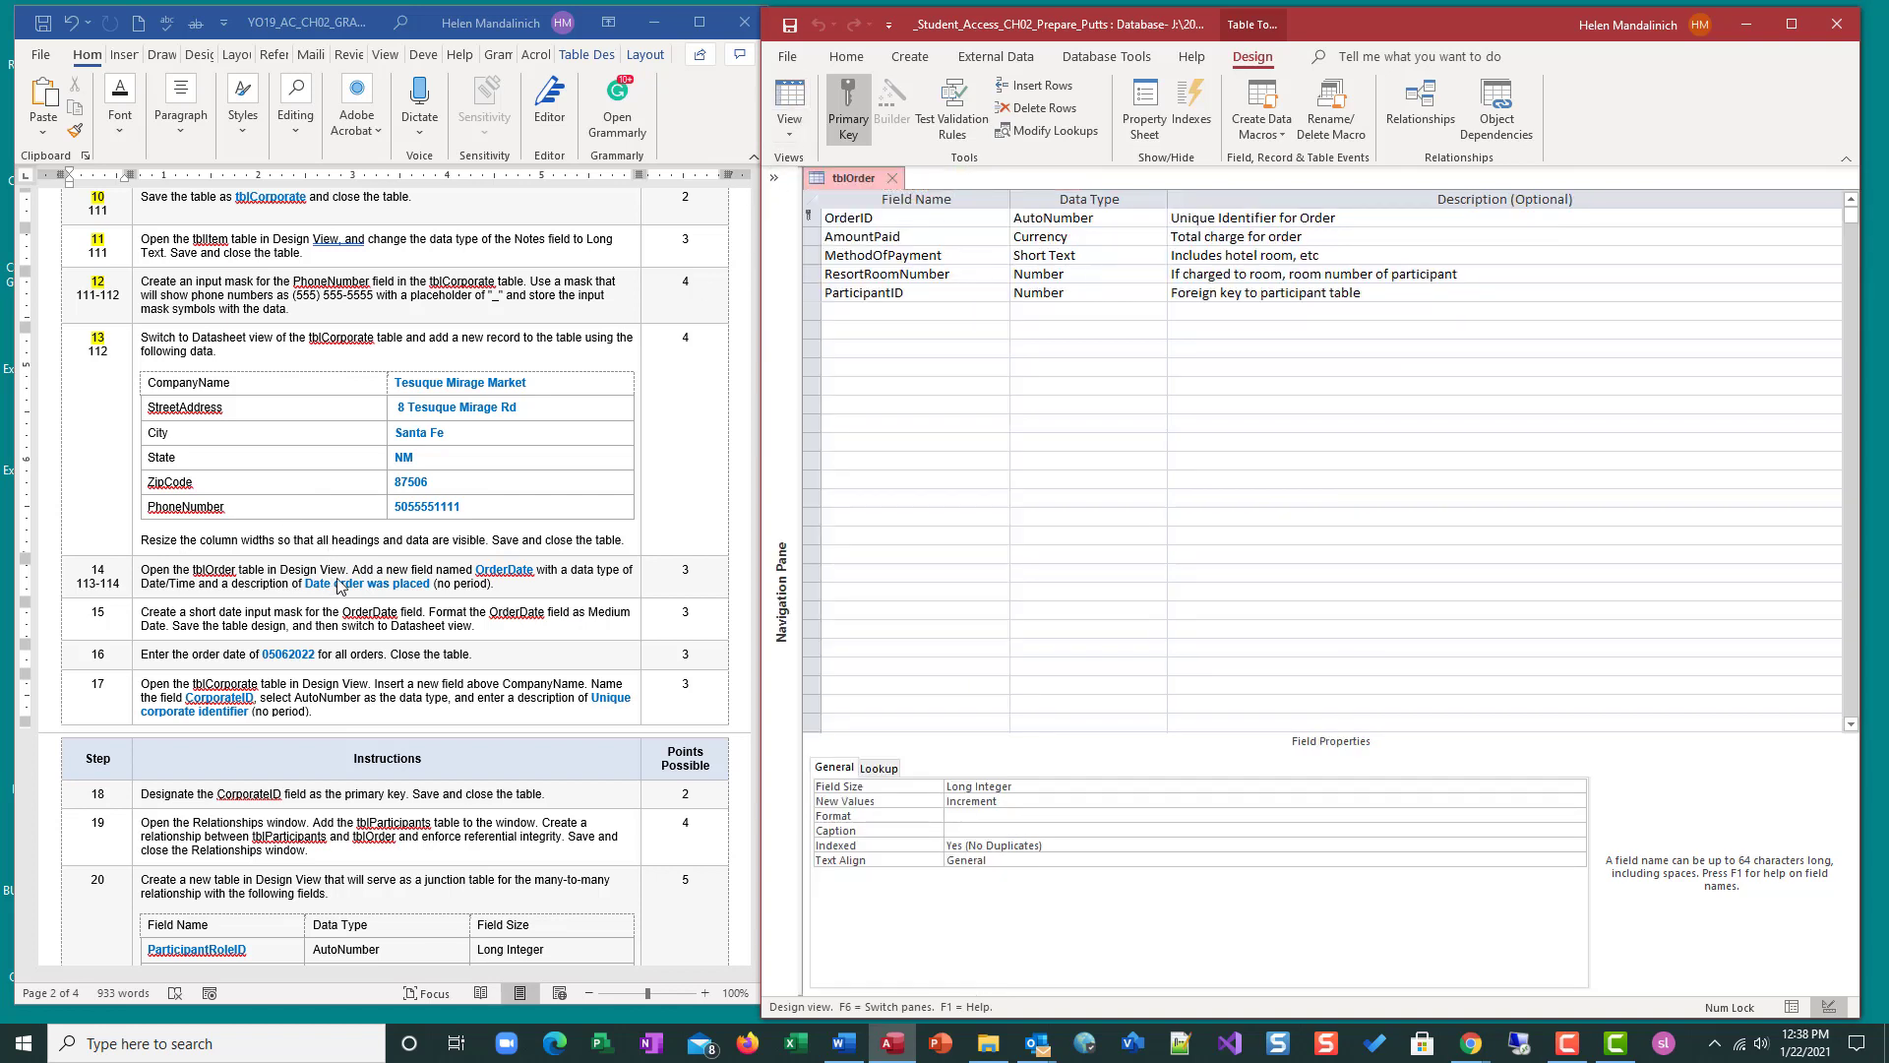
Step: Add an OrderDate field to tblOrder with data type Date/Time and the description "Date order was placed"
click(894, 311)
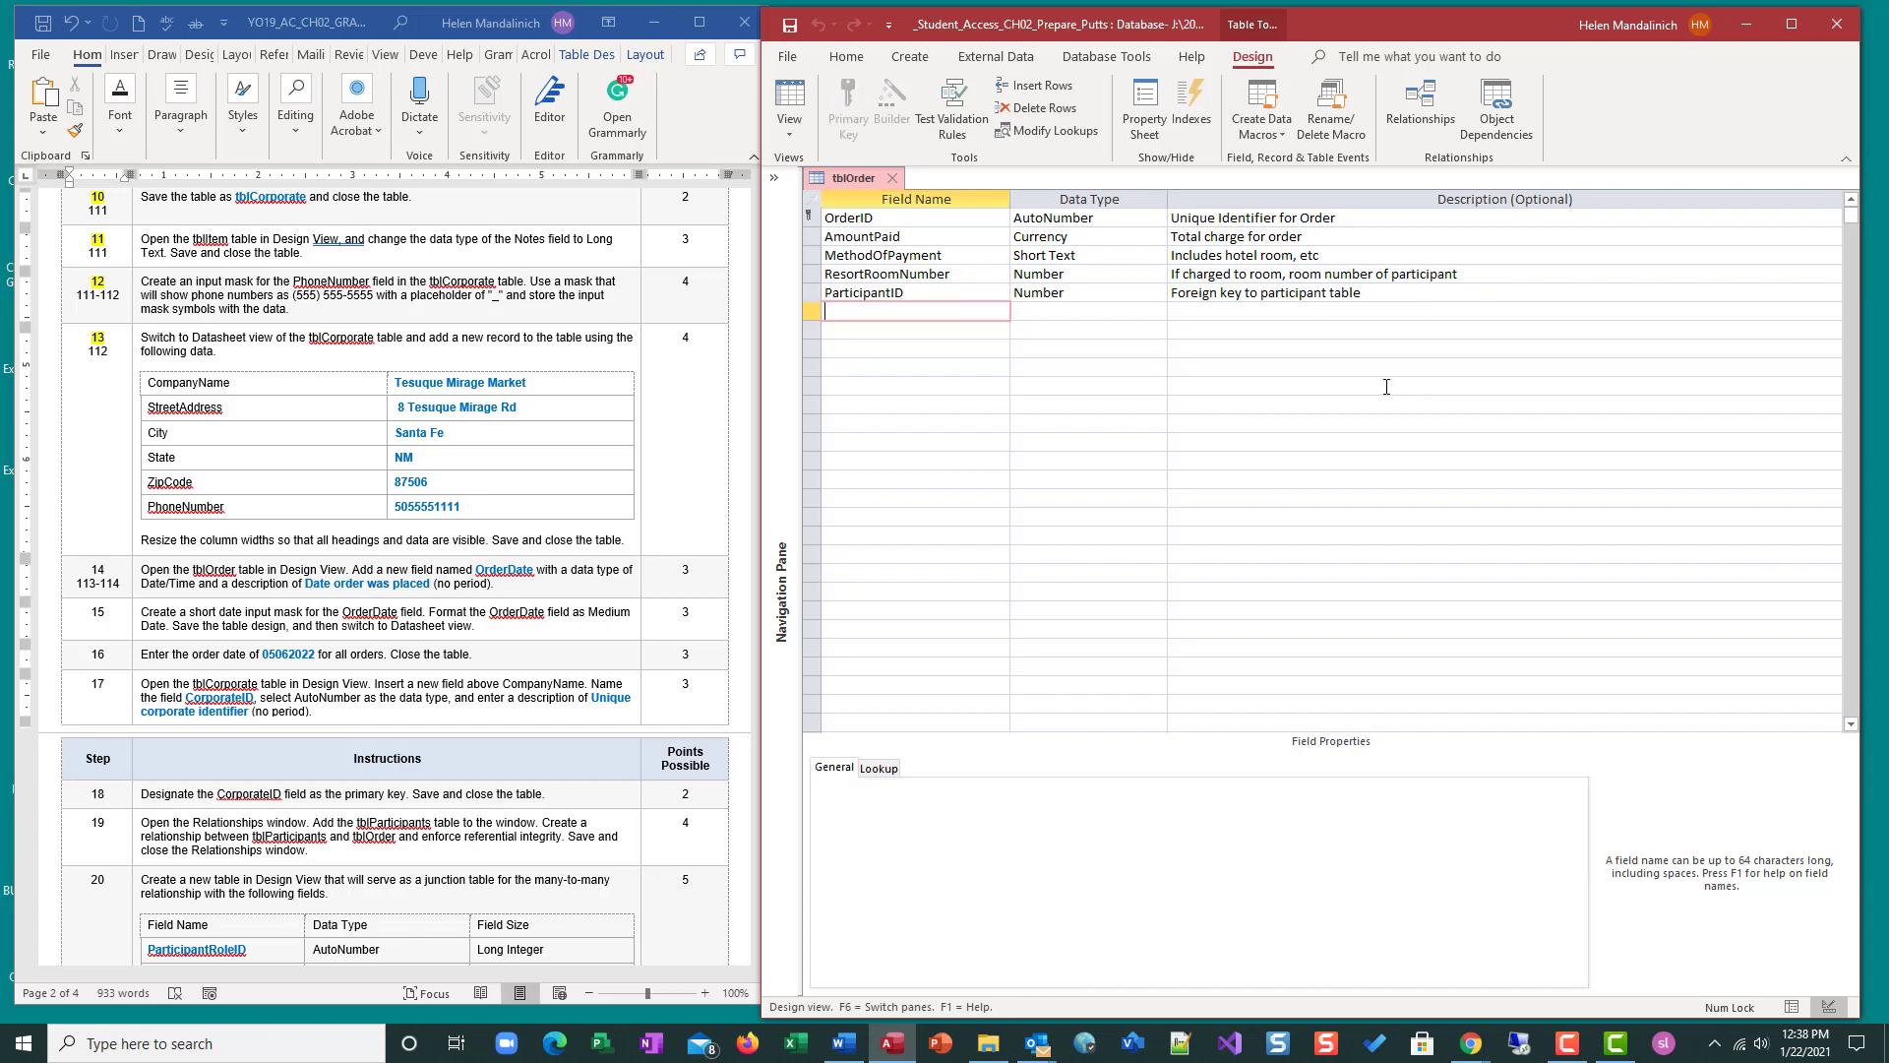
text(OrderDate)
key(Tab)
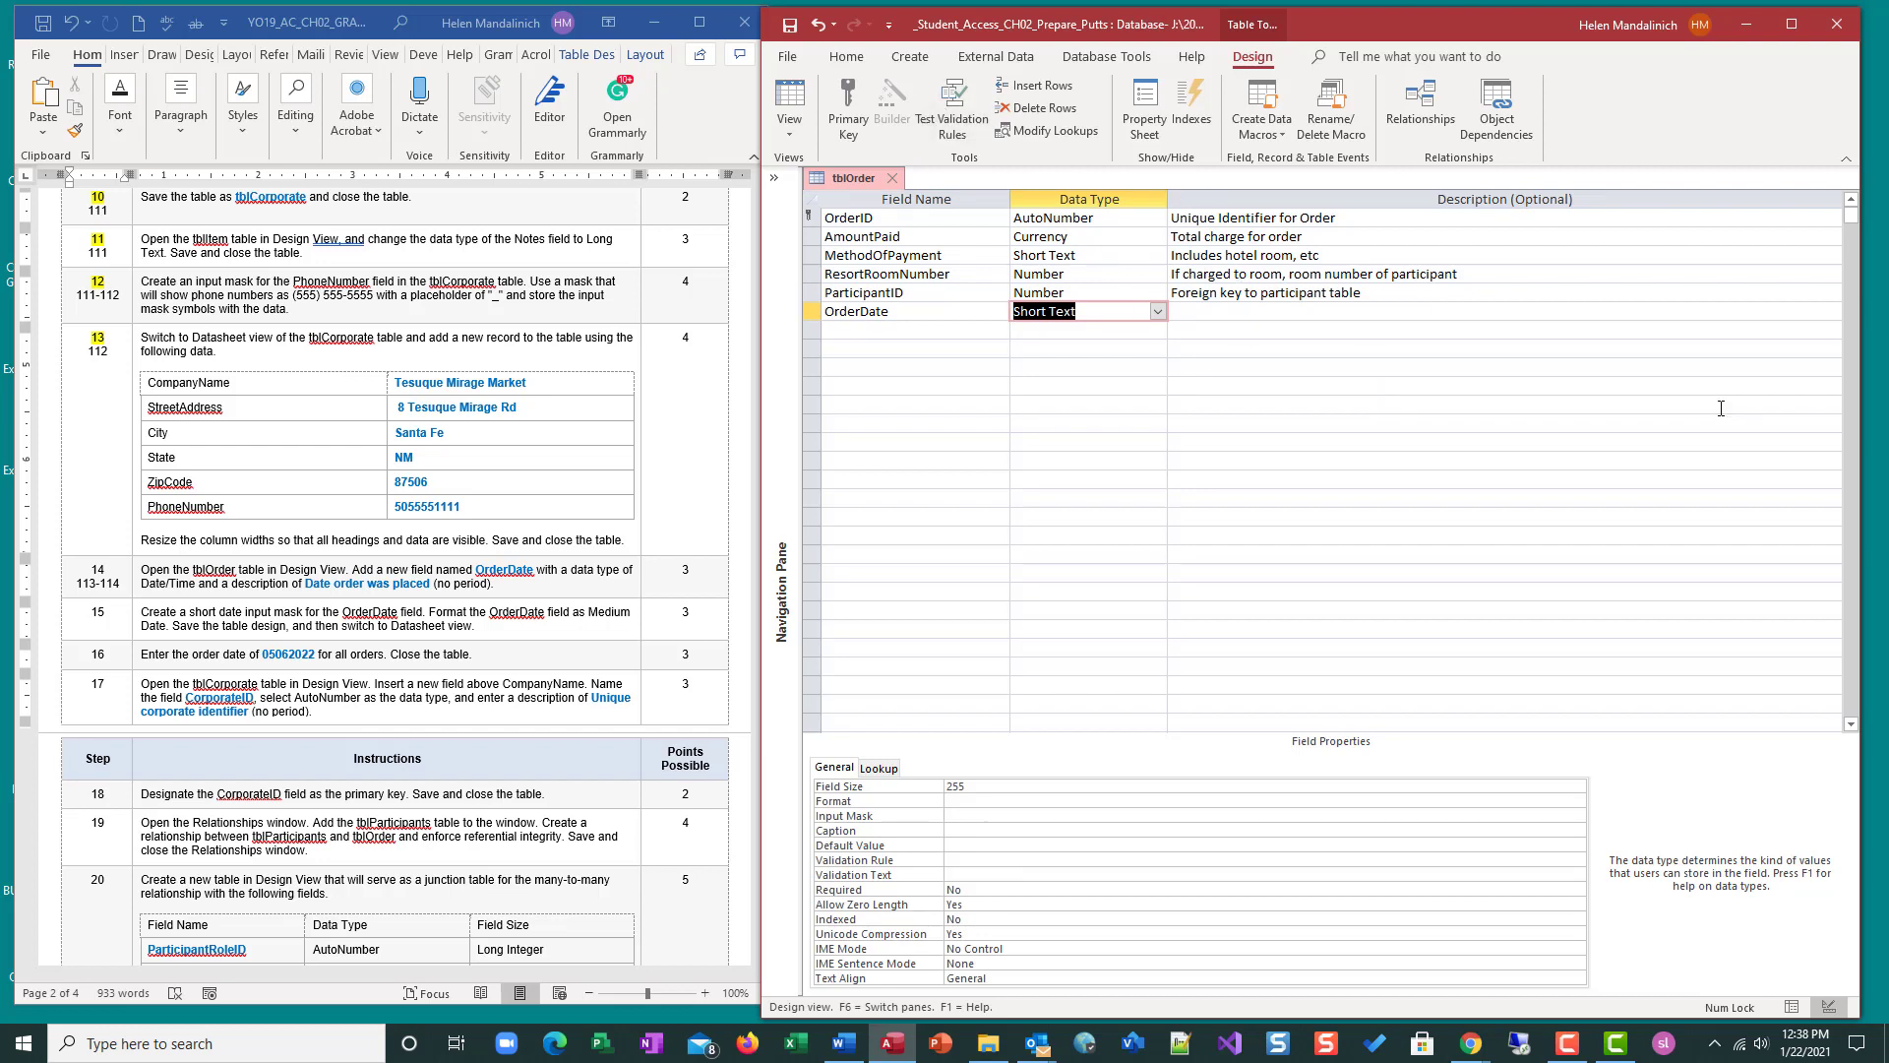
text(date/Time)
click(1162, 312)
click(1163, 312)
key(Tab)
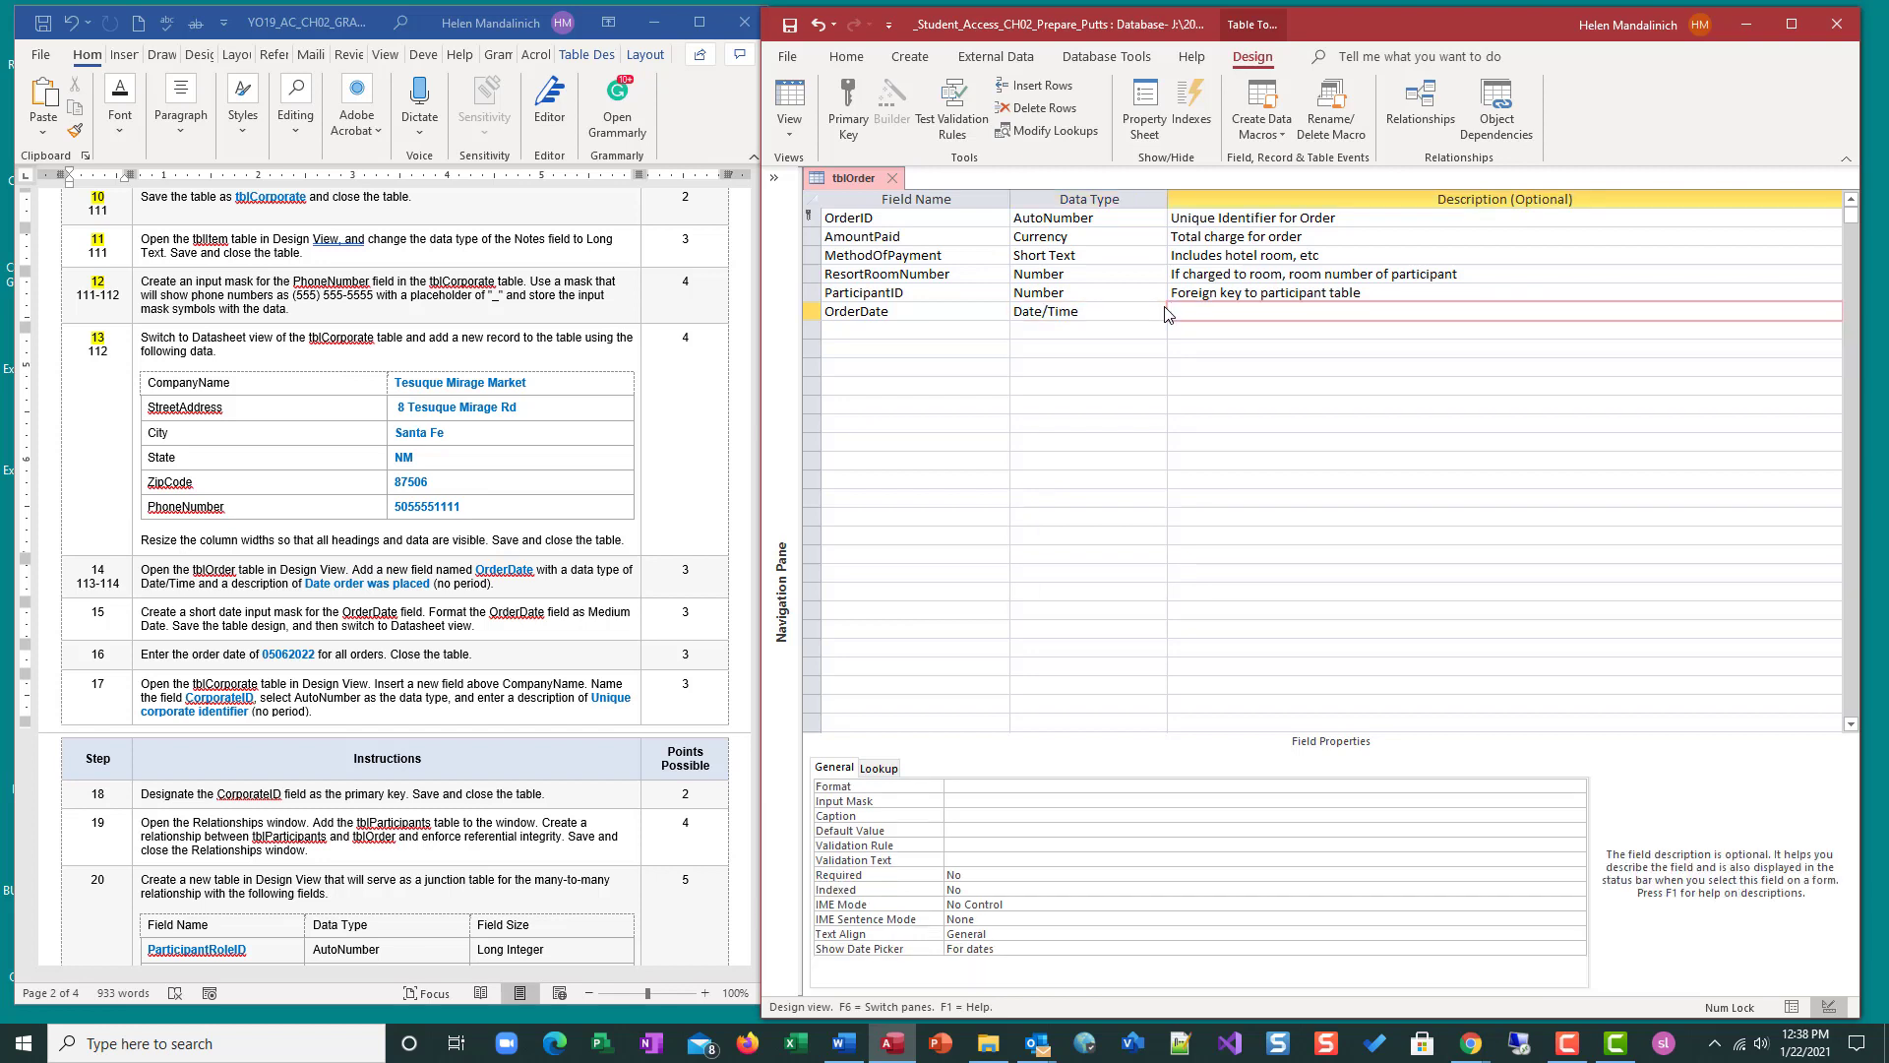
text(Date order was placed)
key(Tab)
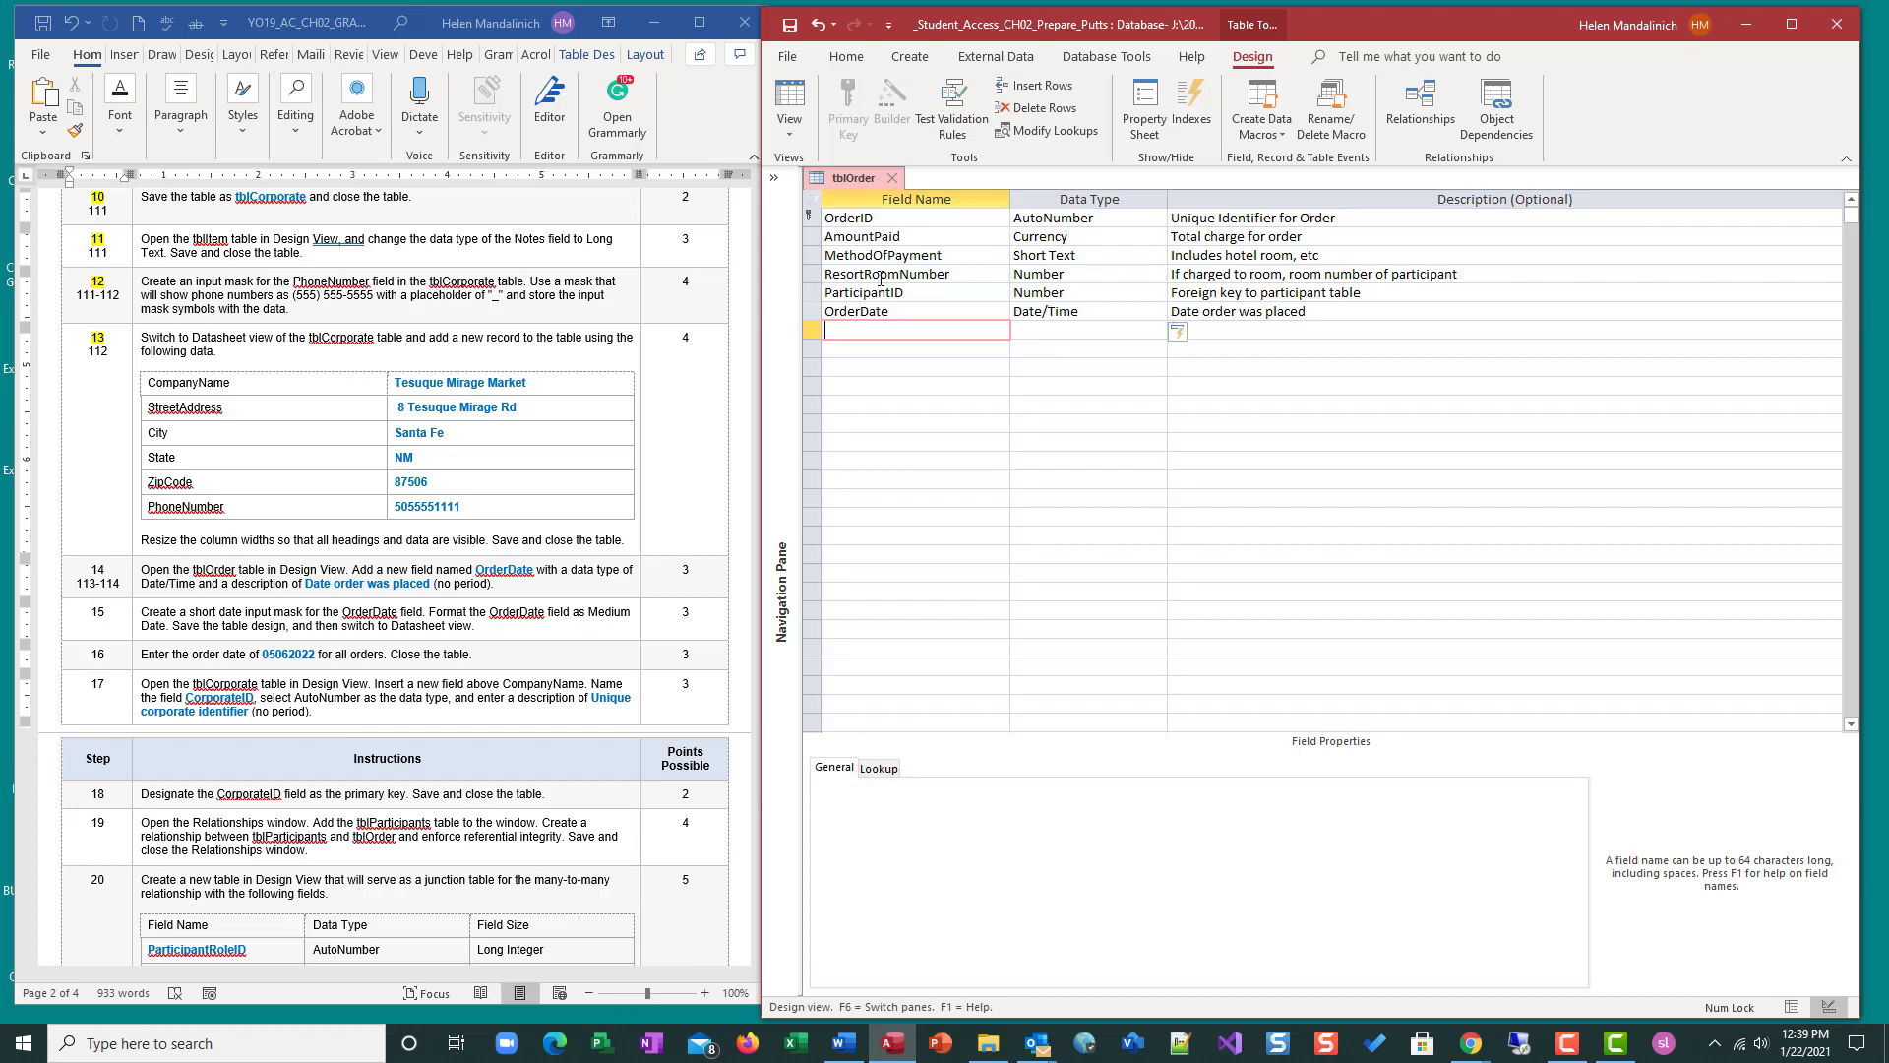
Step: Create a Short Date input mask for the OrderDate field with the Input Mask Wizard, keeping the default mask and placeholder
click(874, 311)
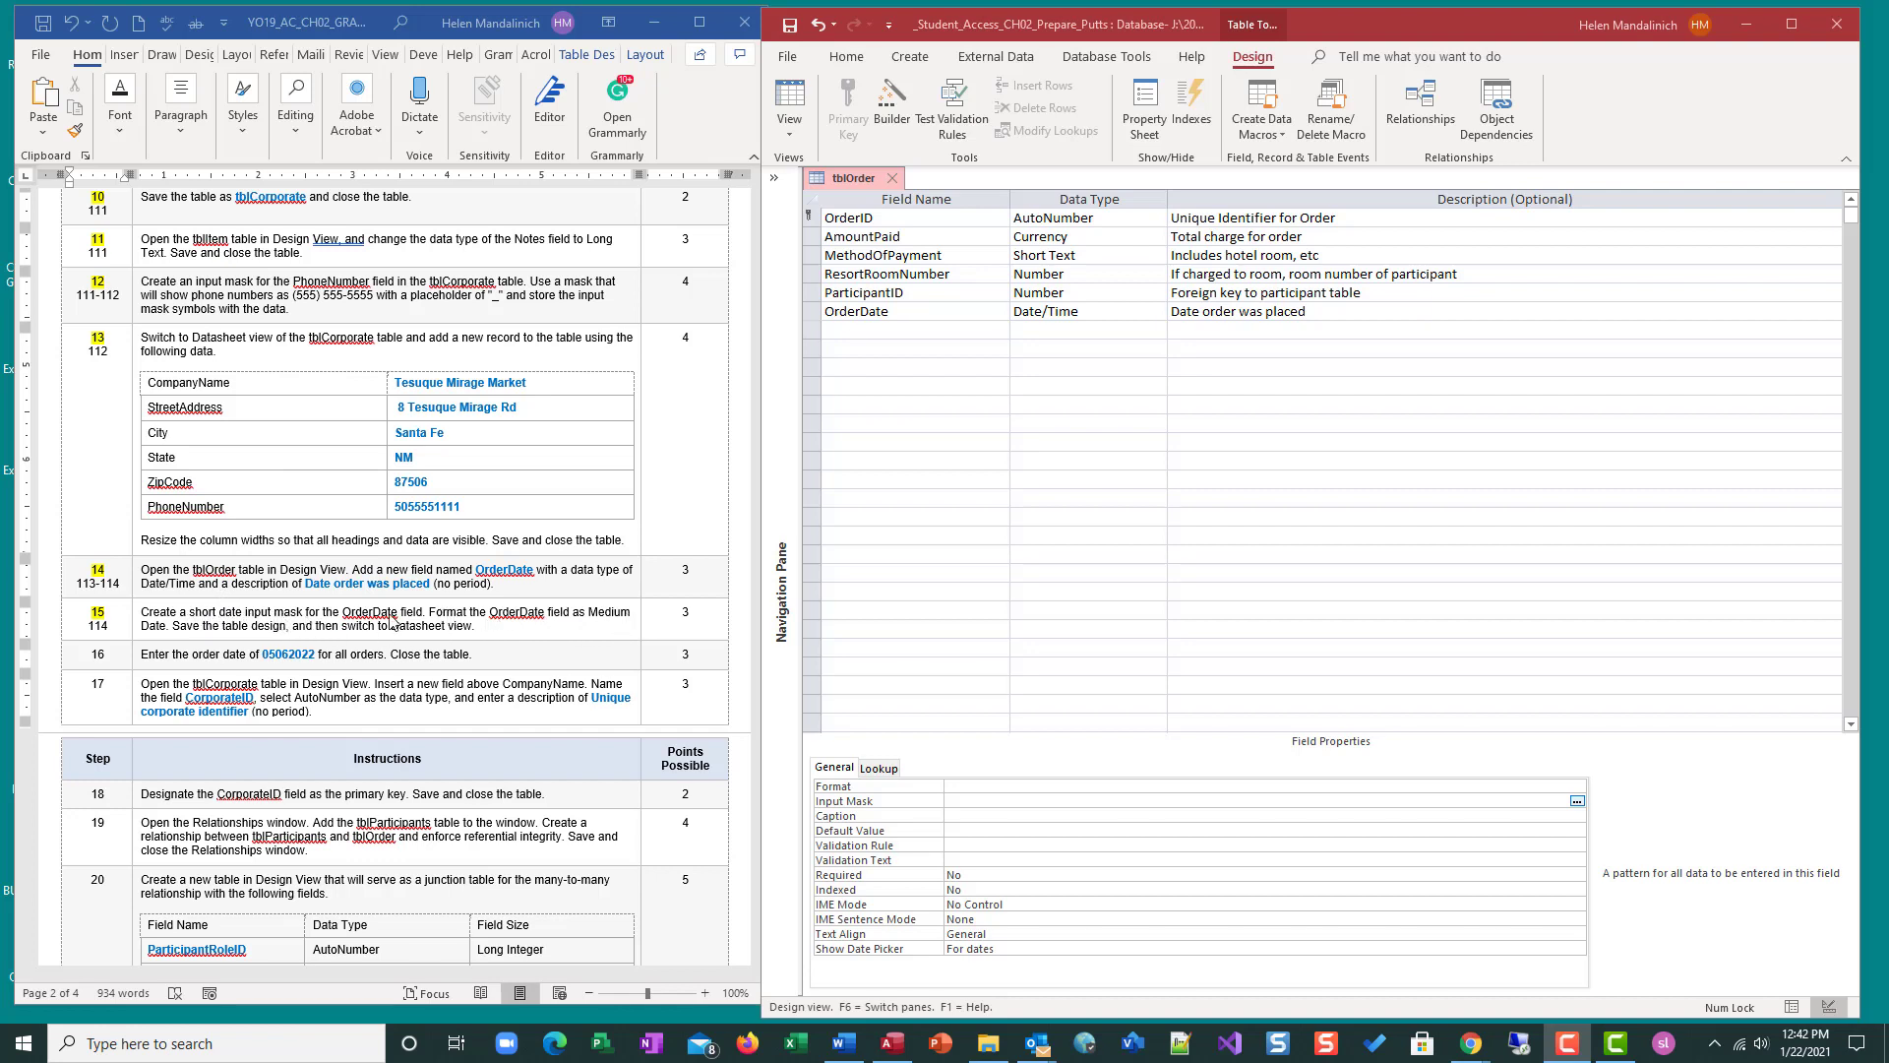
click(946, 312)
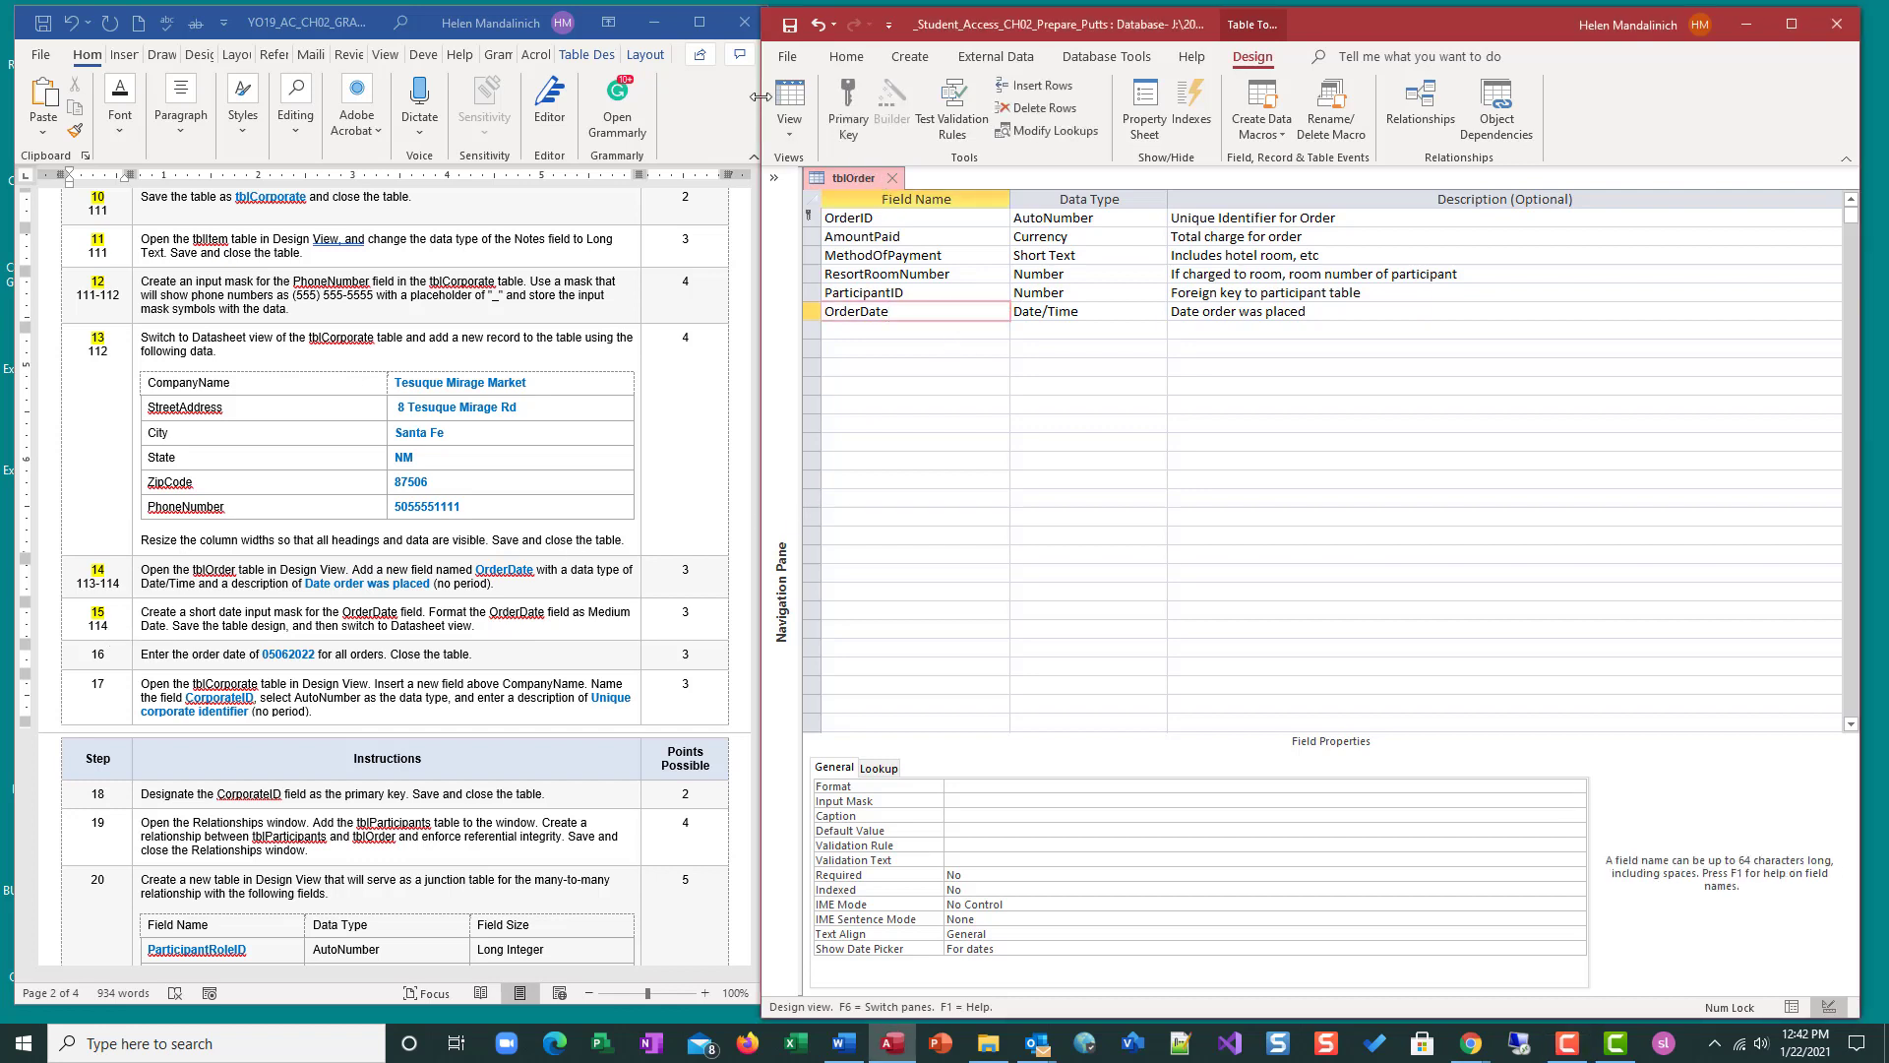
click(987, 801)
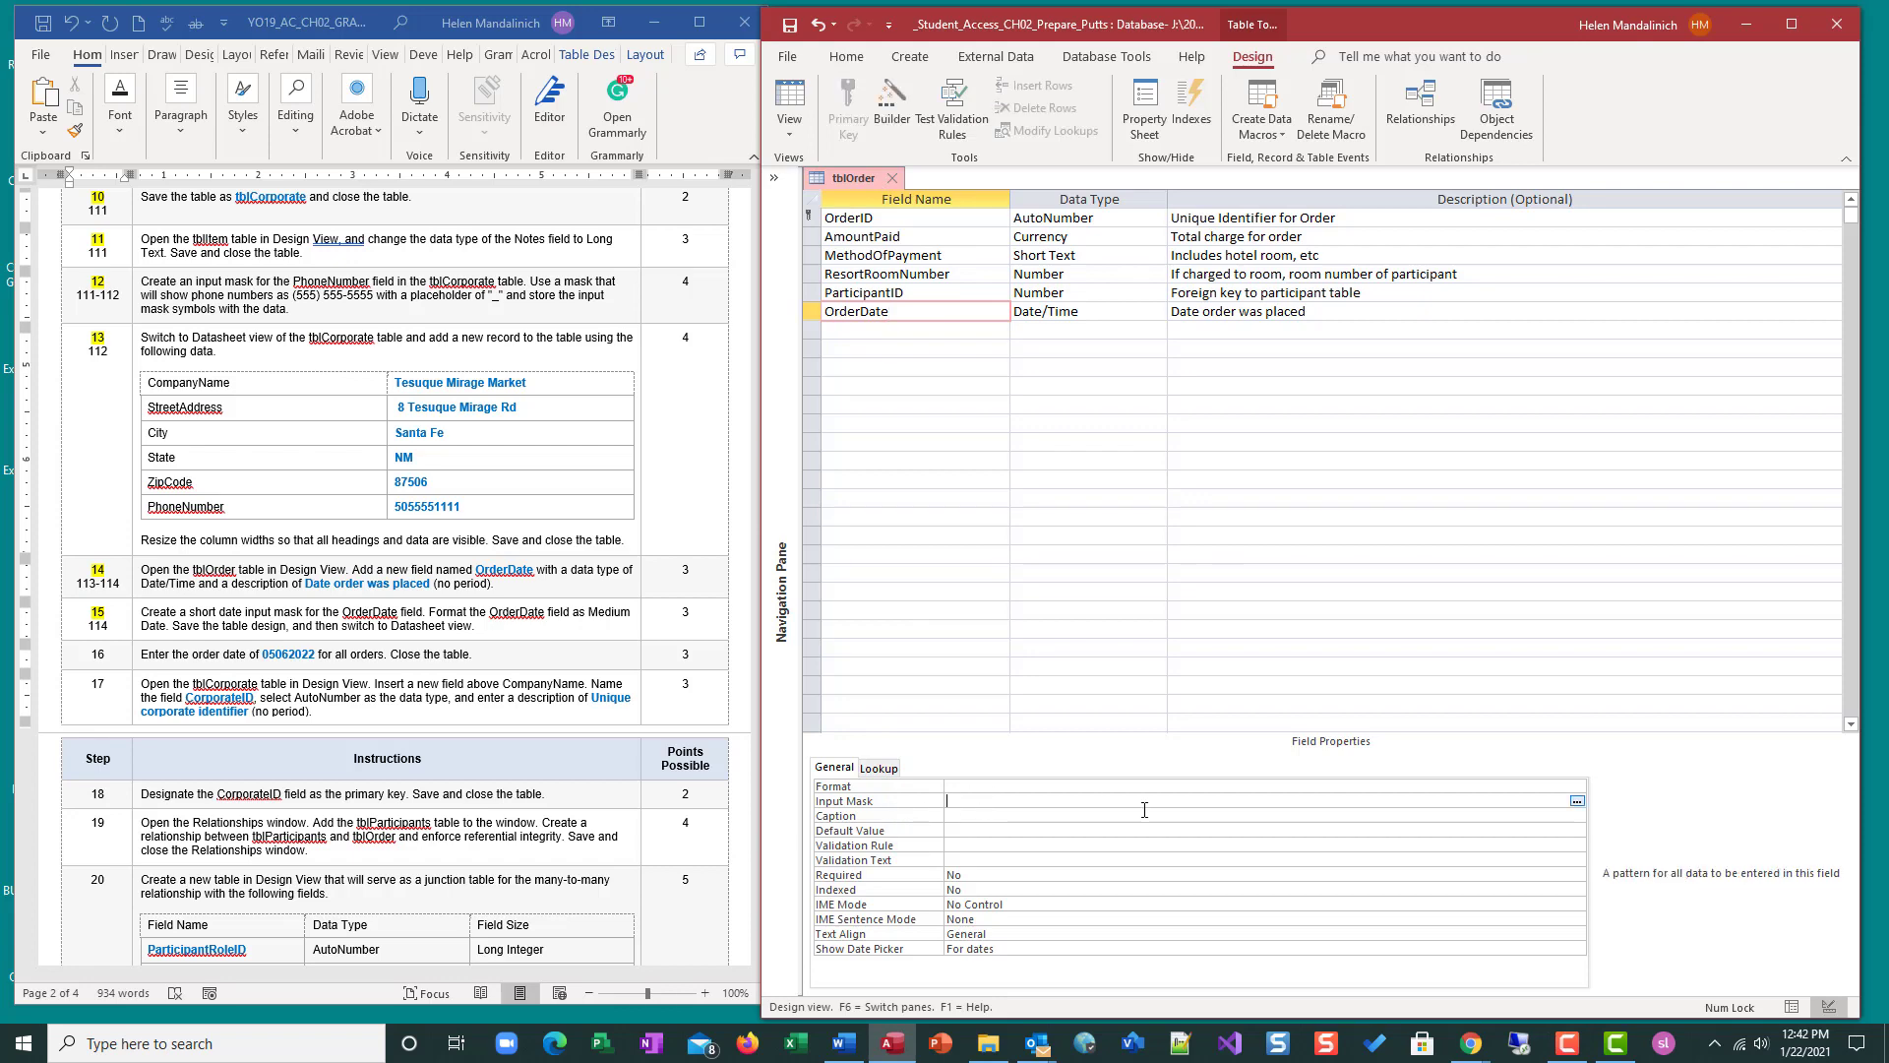
click(1577, 802)
click(910, 576)
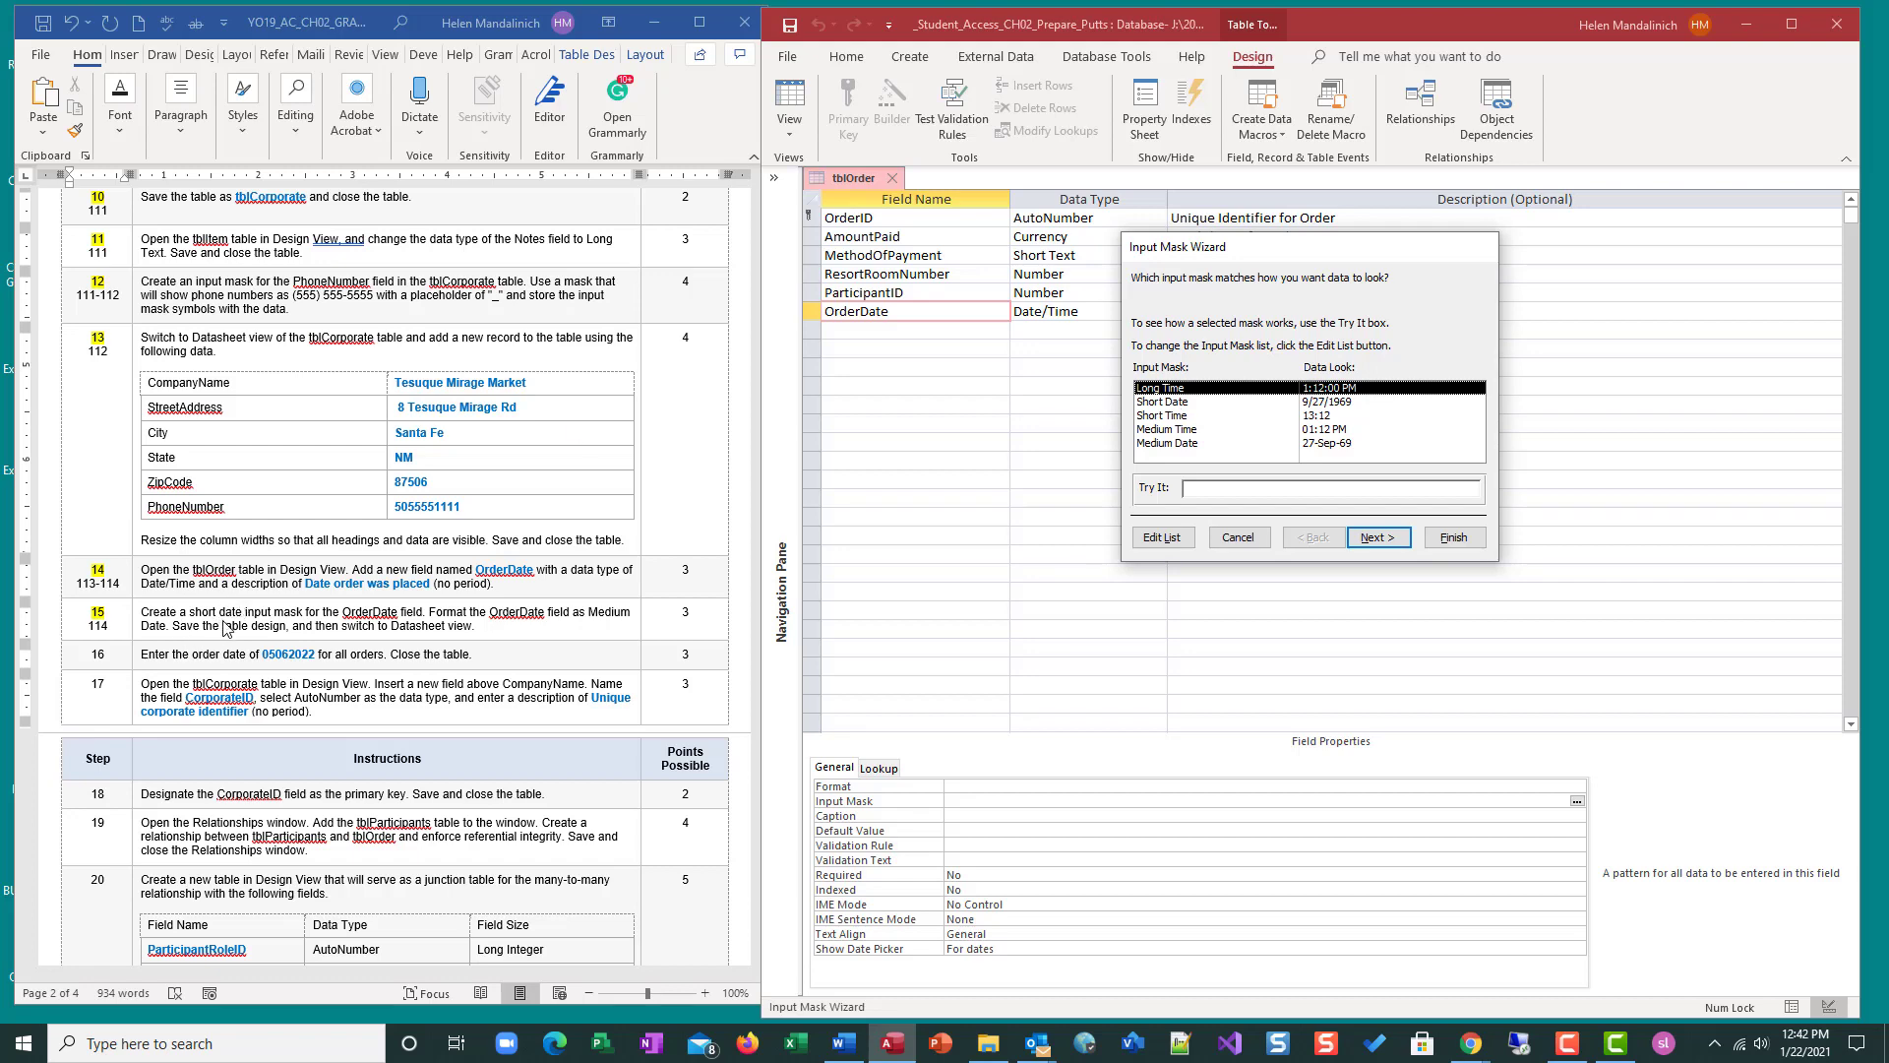
click(1196, 403)
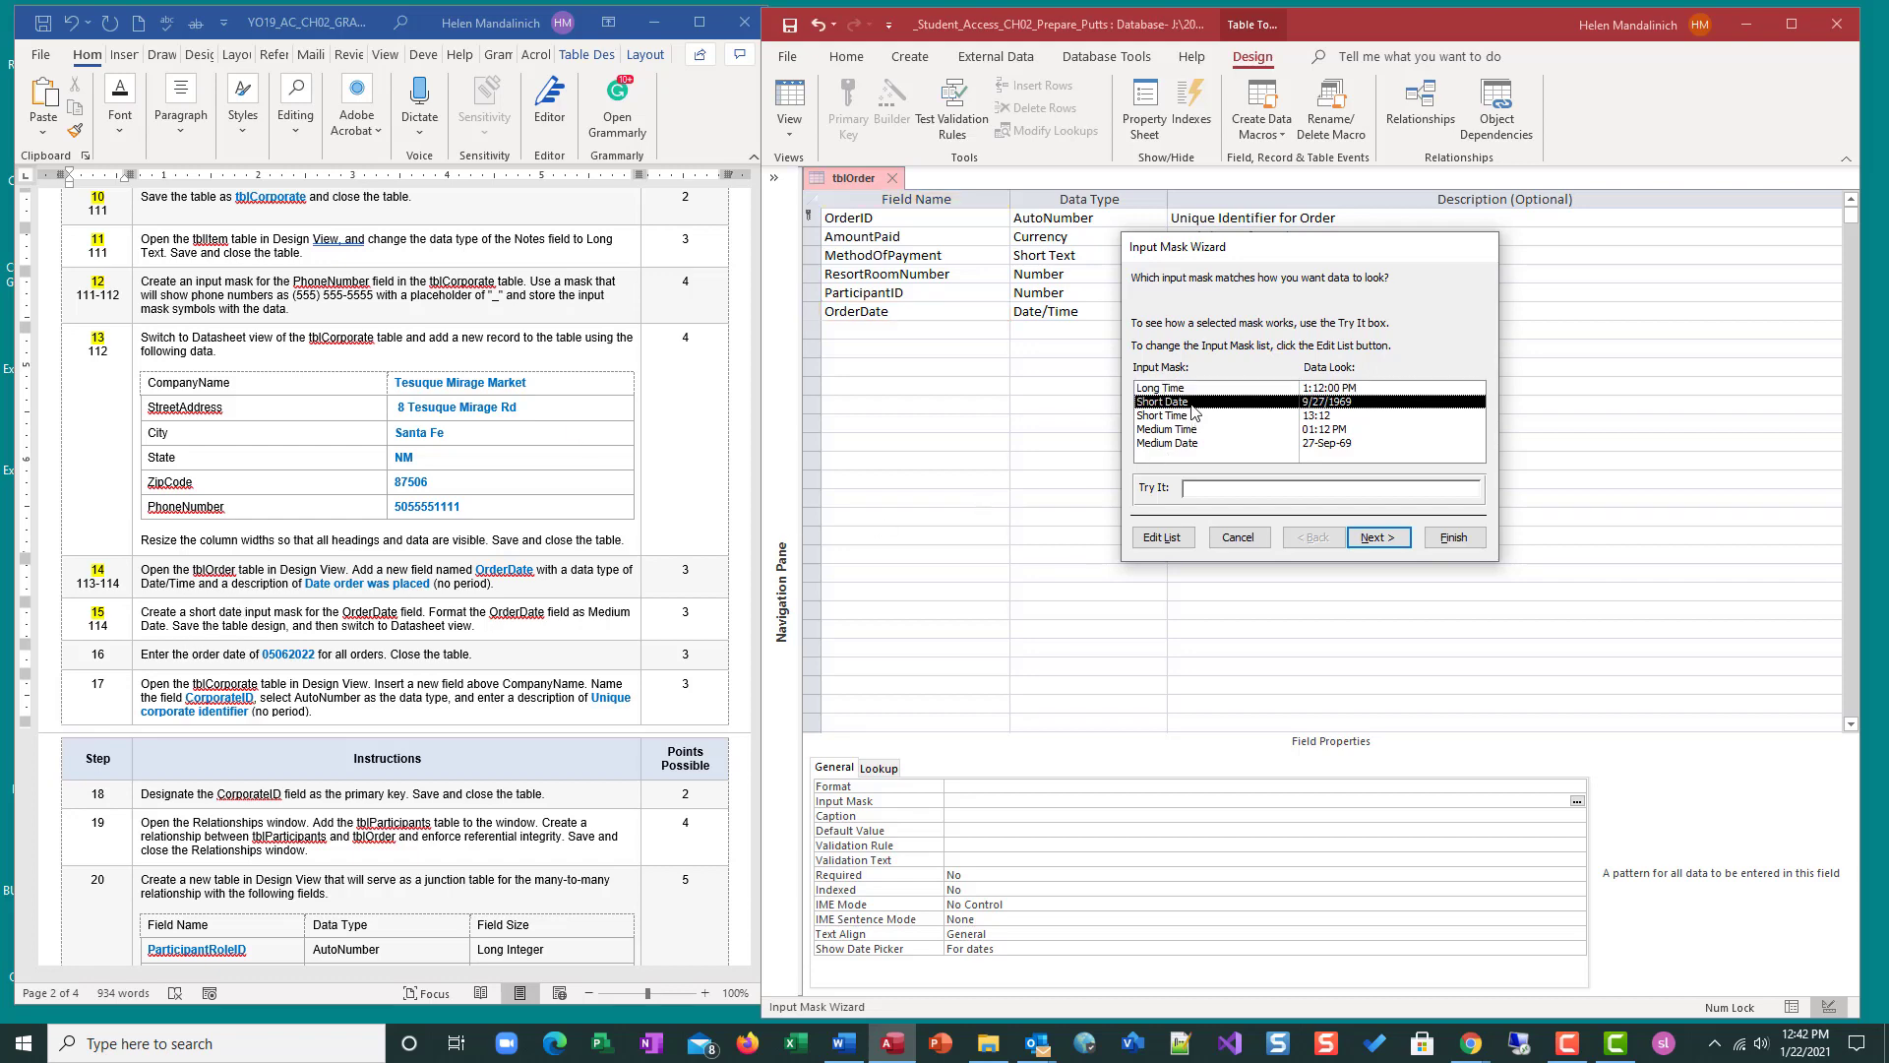
click(1379, 539)
click(1379, 538)
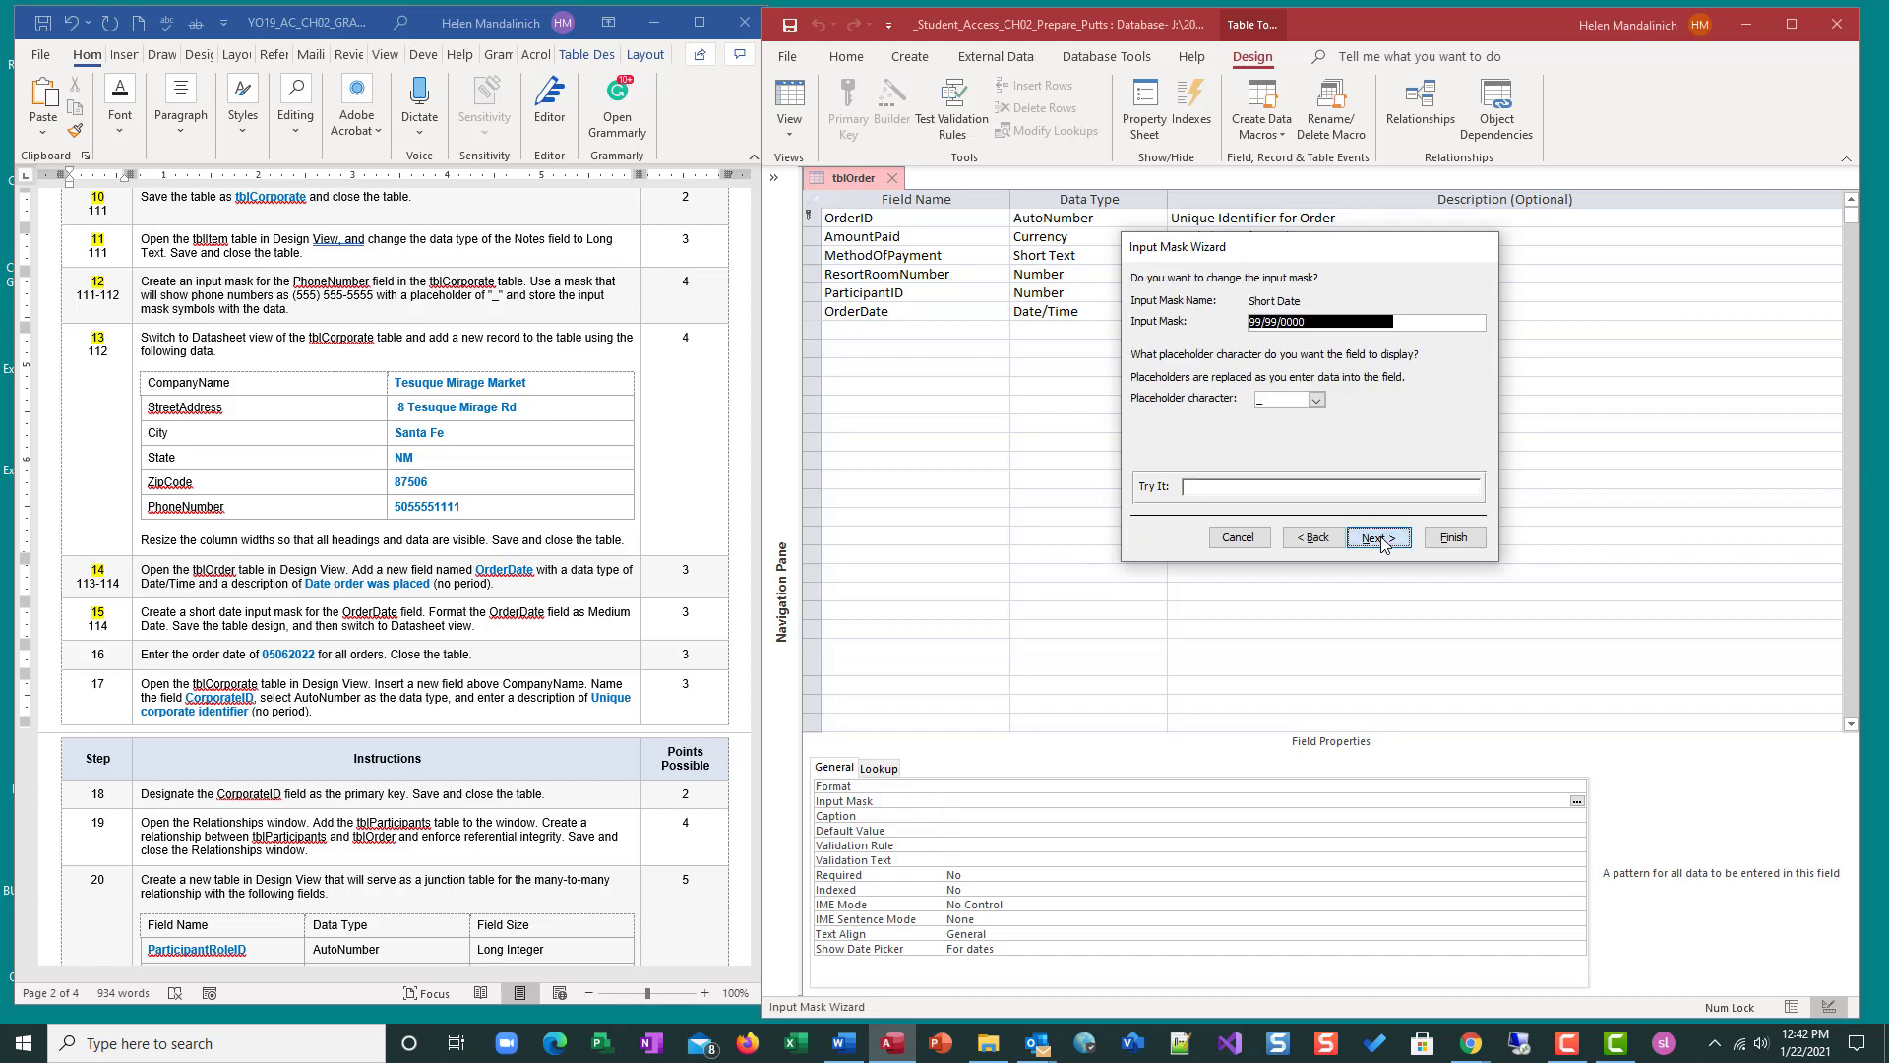
click(1446, 539)
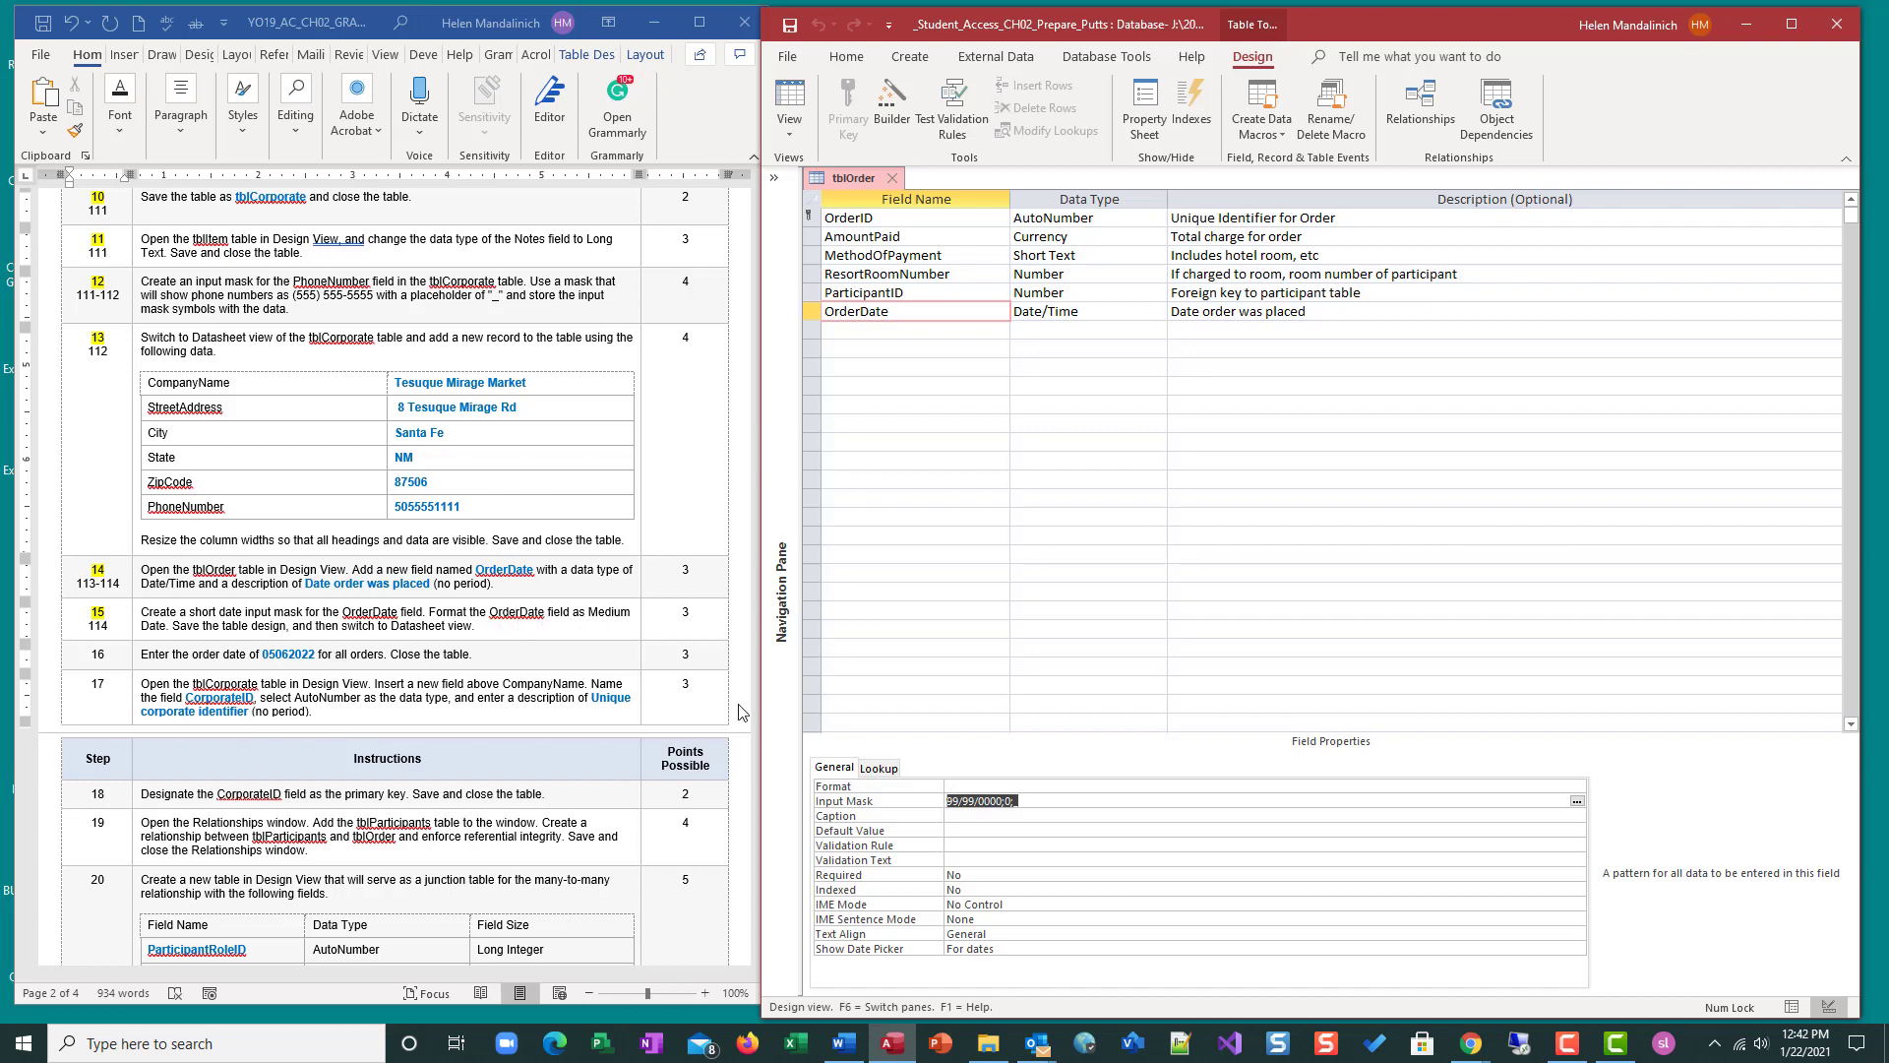
Step: Set the Format property of the OrderDate field to Medium Date
click(961, 786)
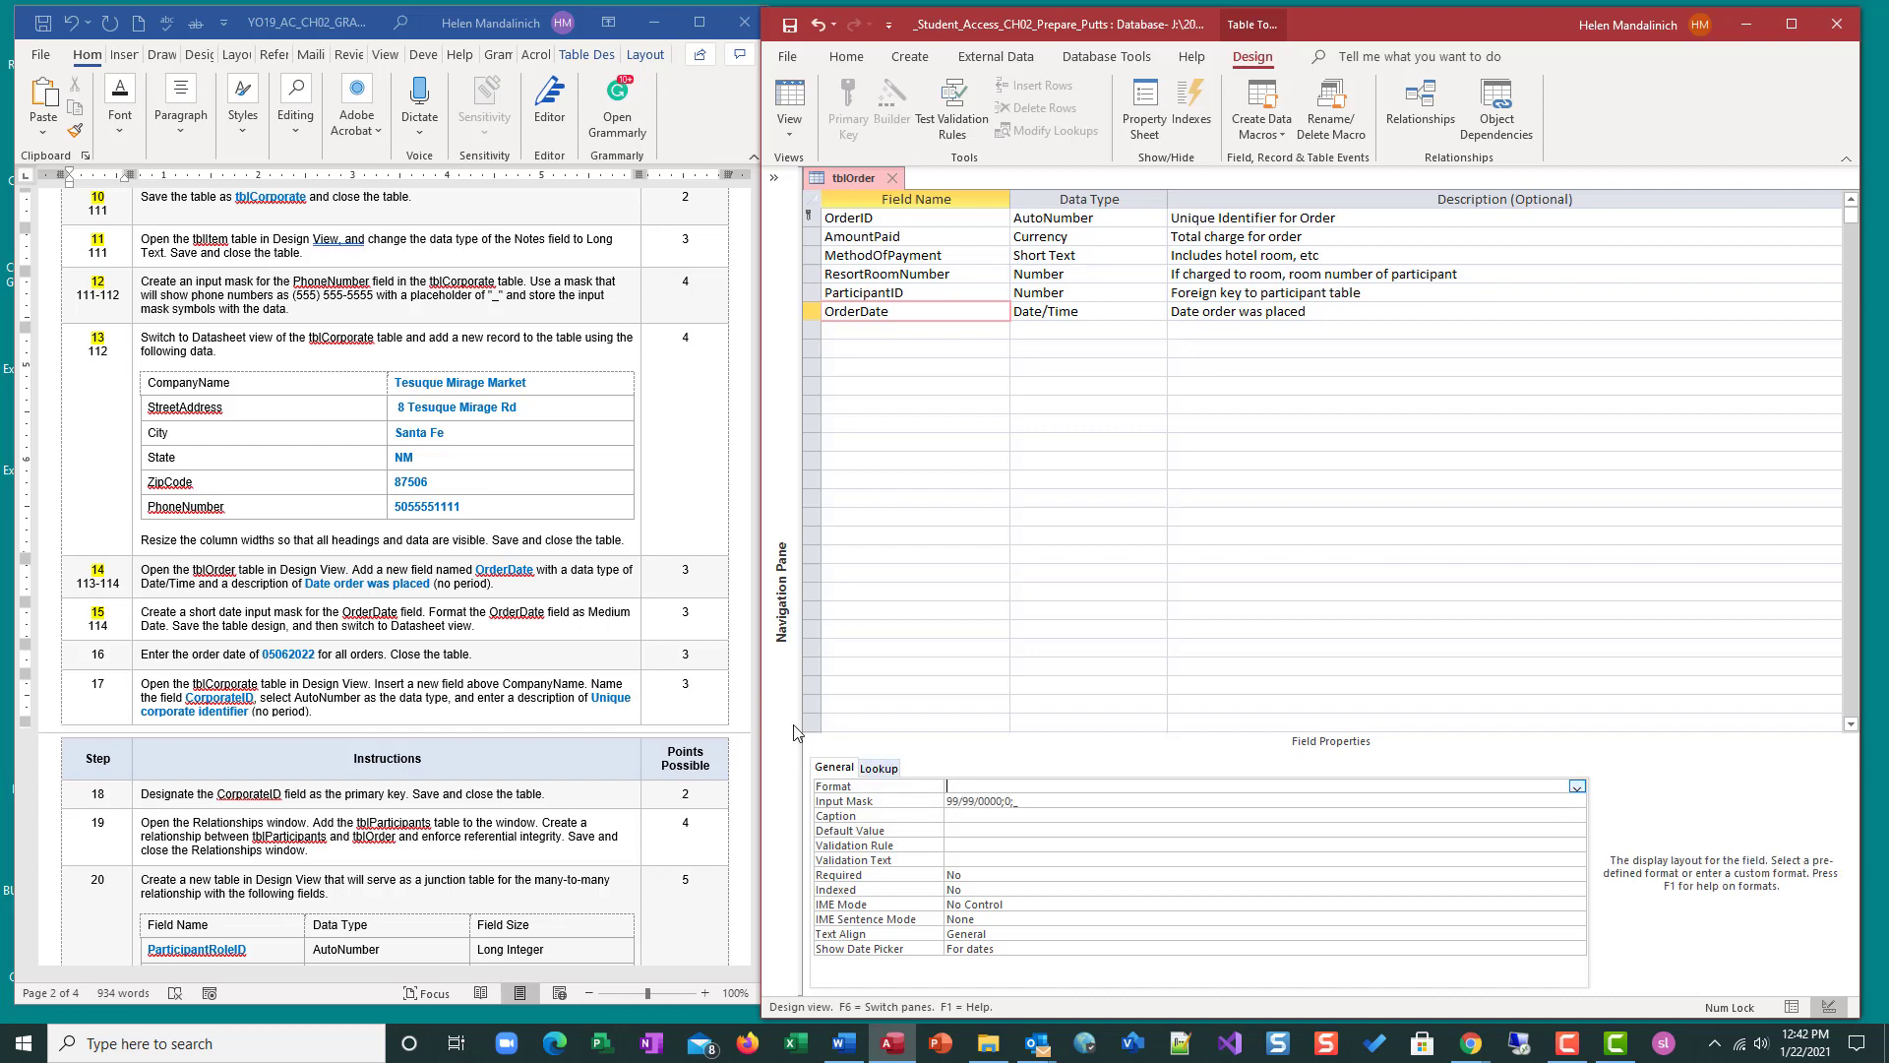
click(1577, 787)
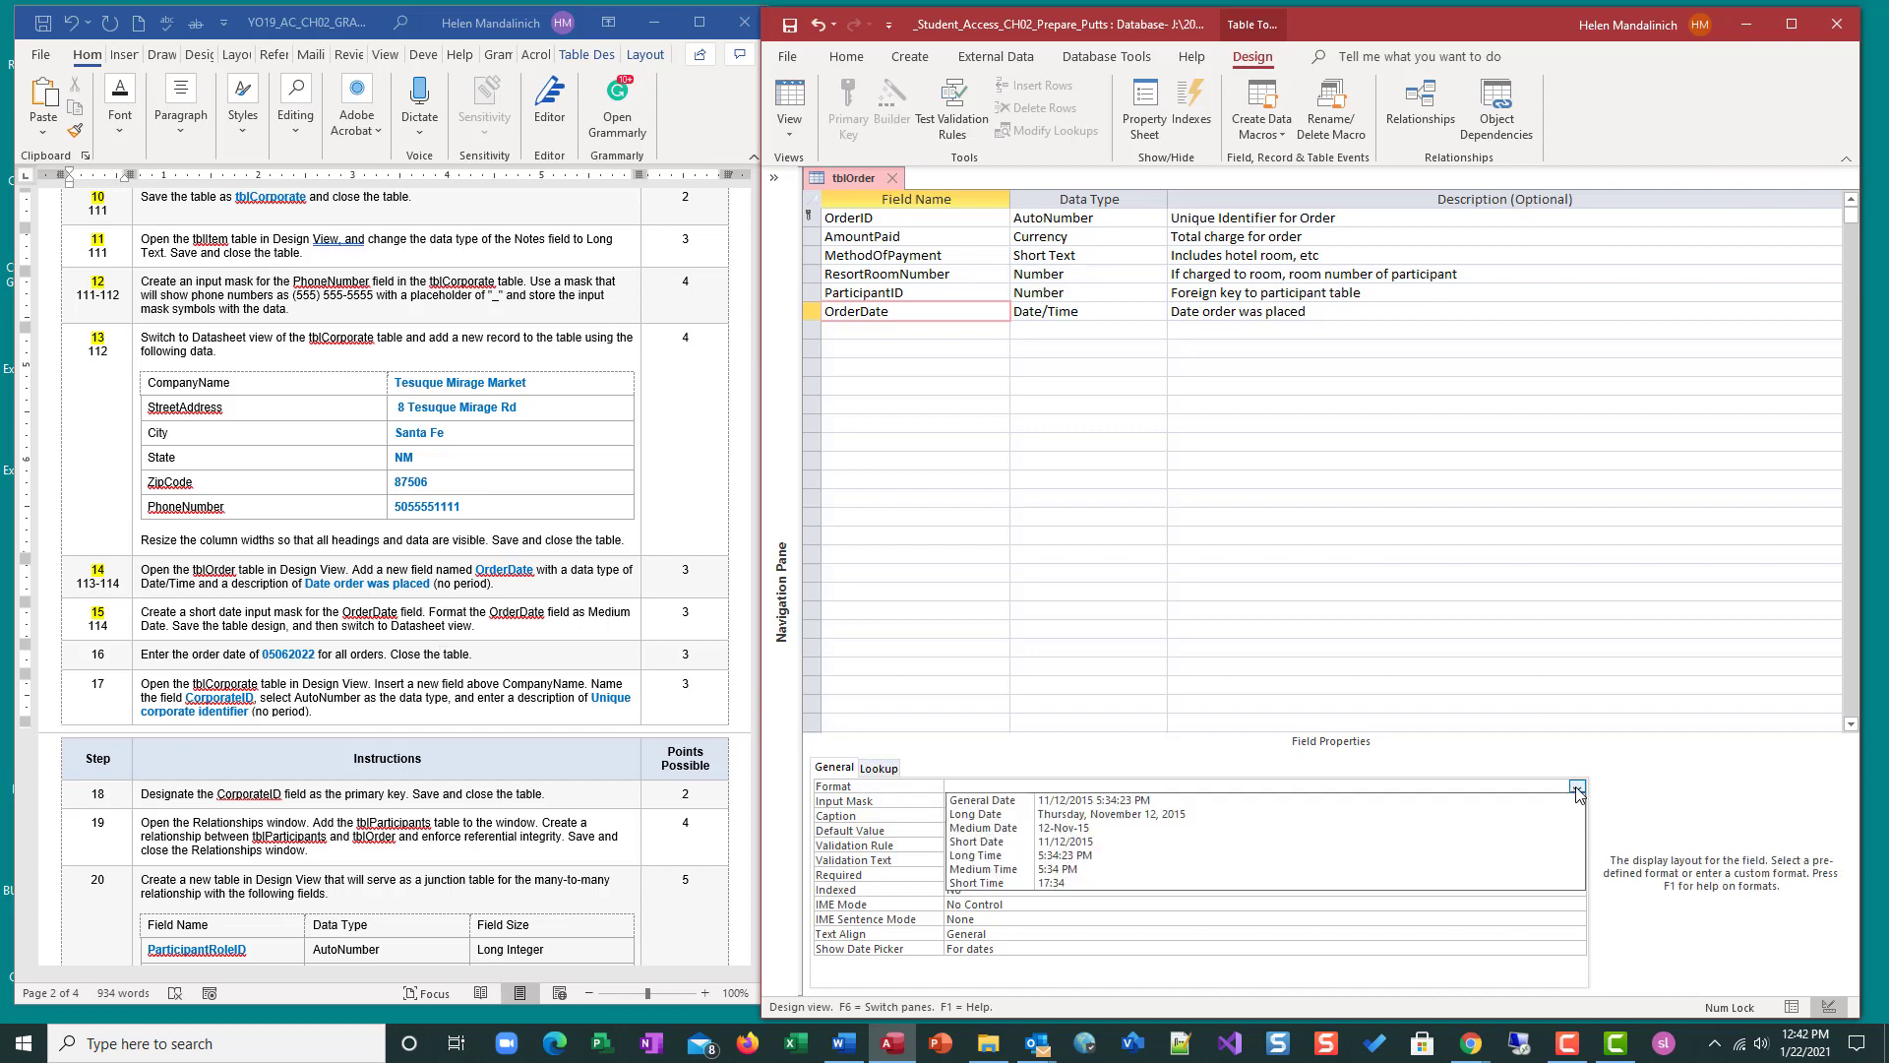
click(1063, 830)
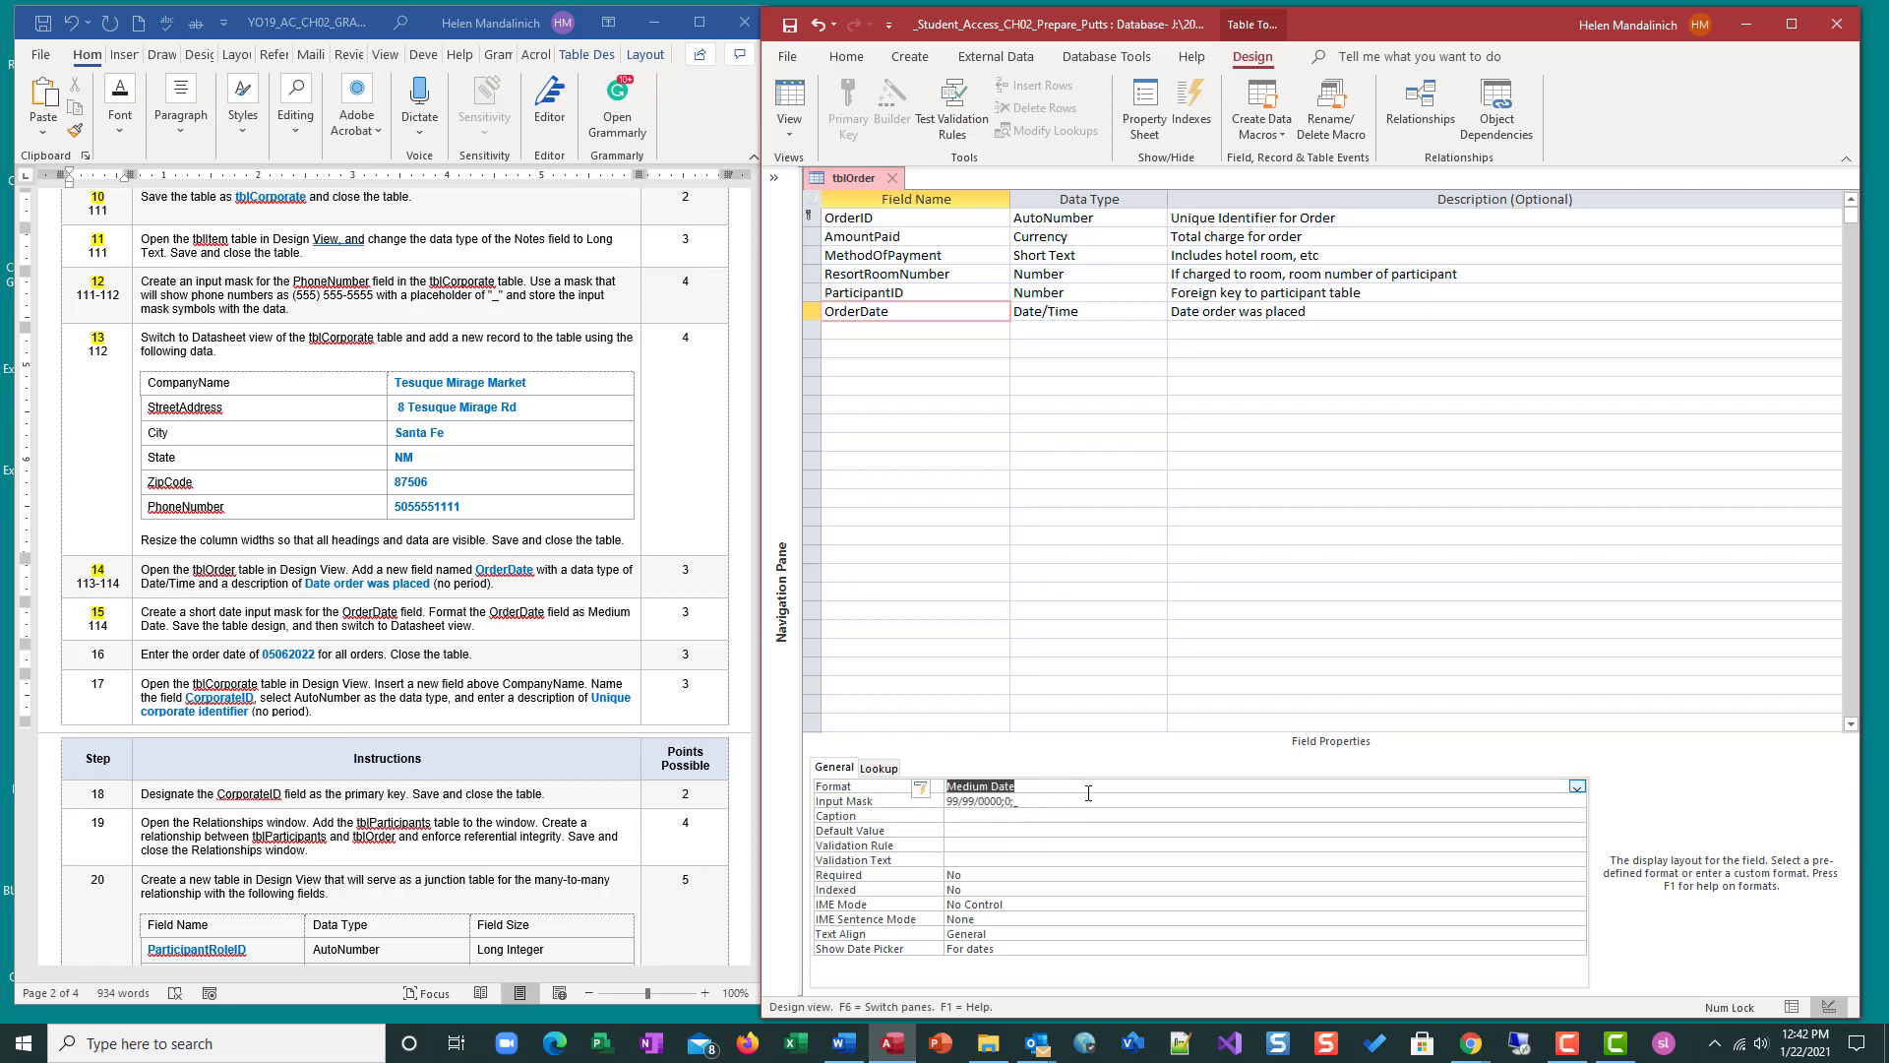
click(1577, 788)
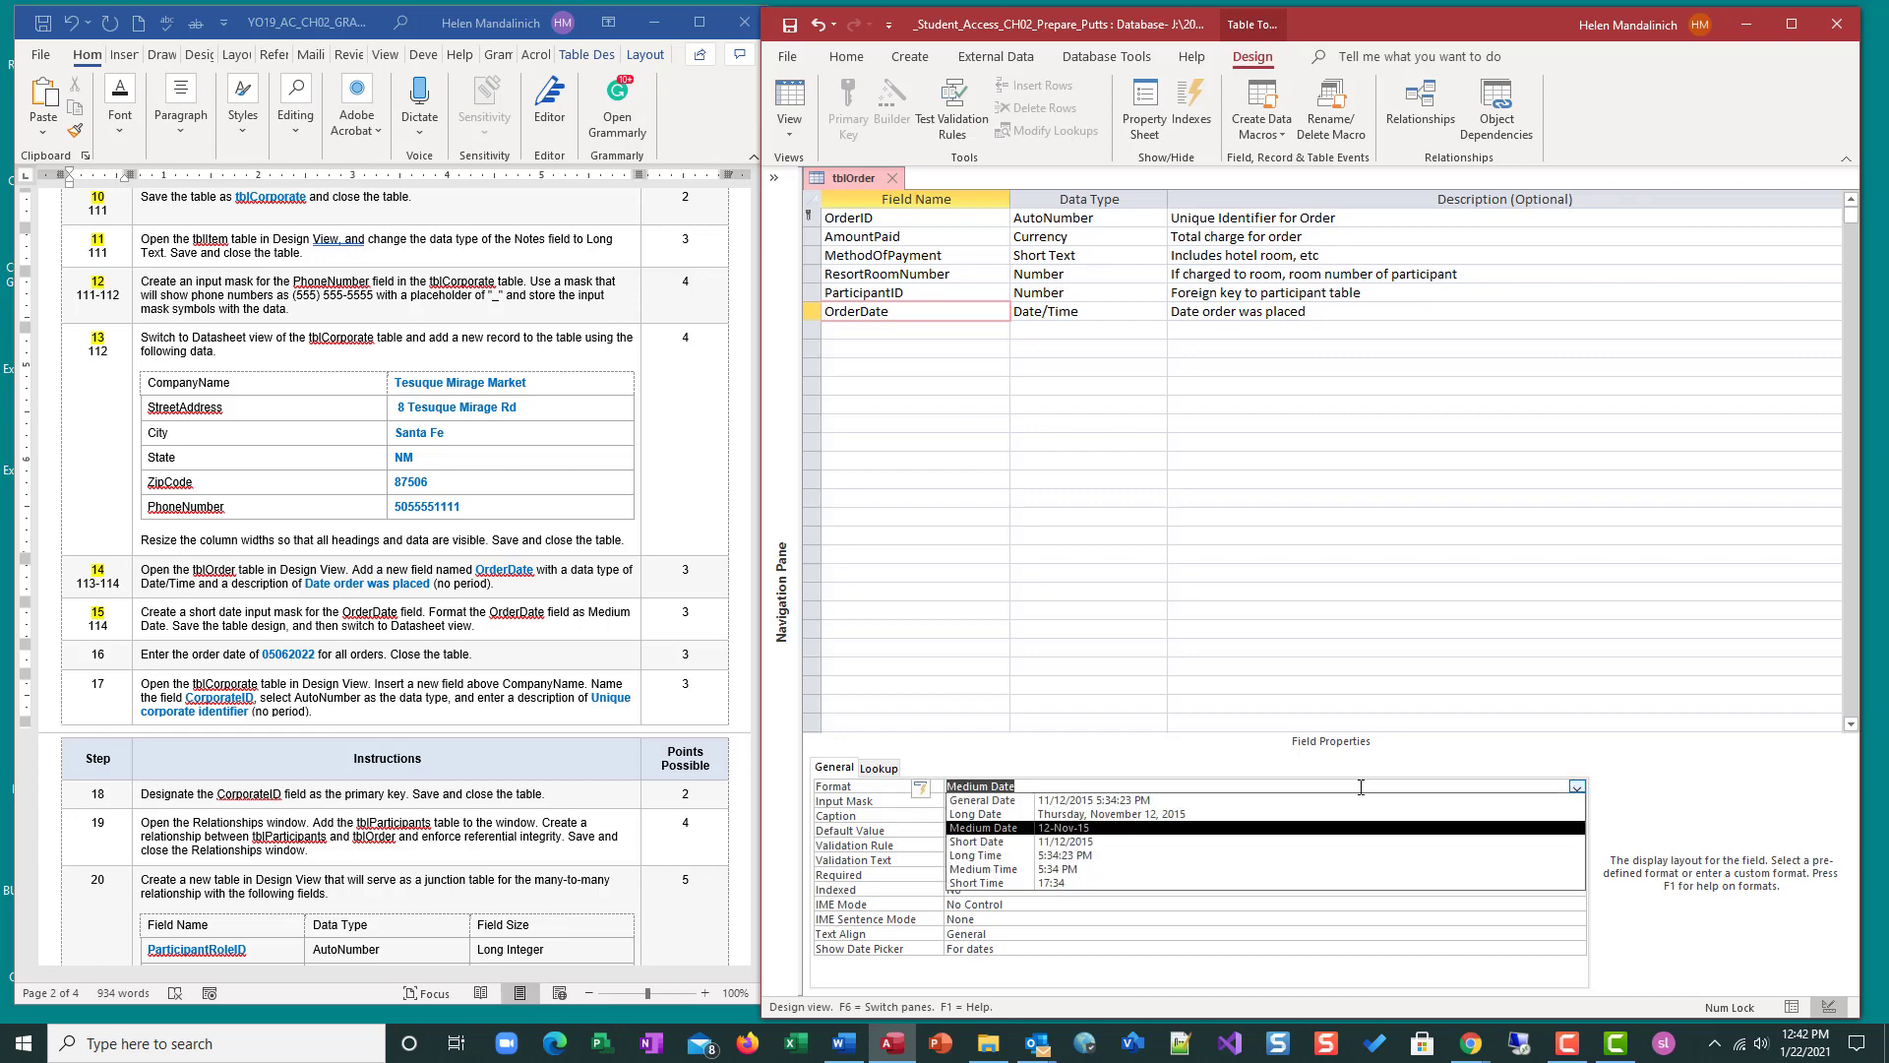
click(1084, 831)
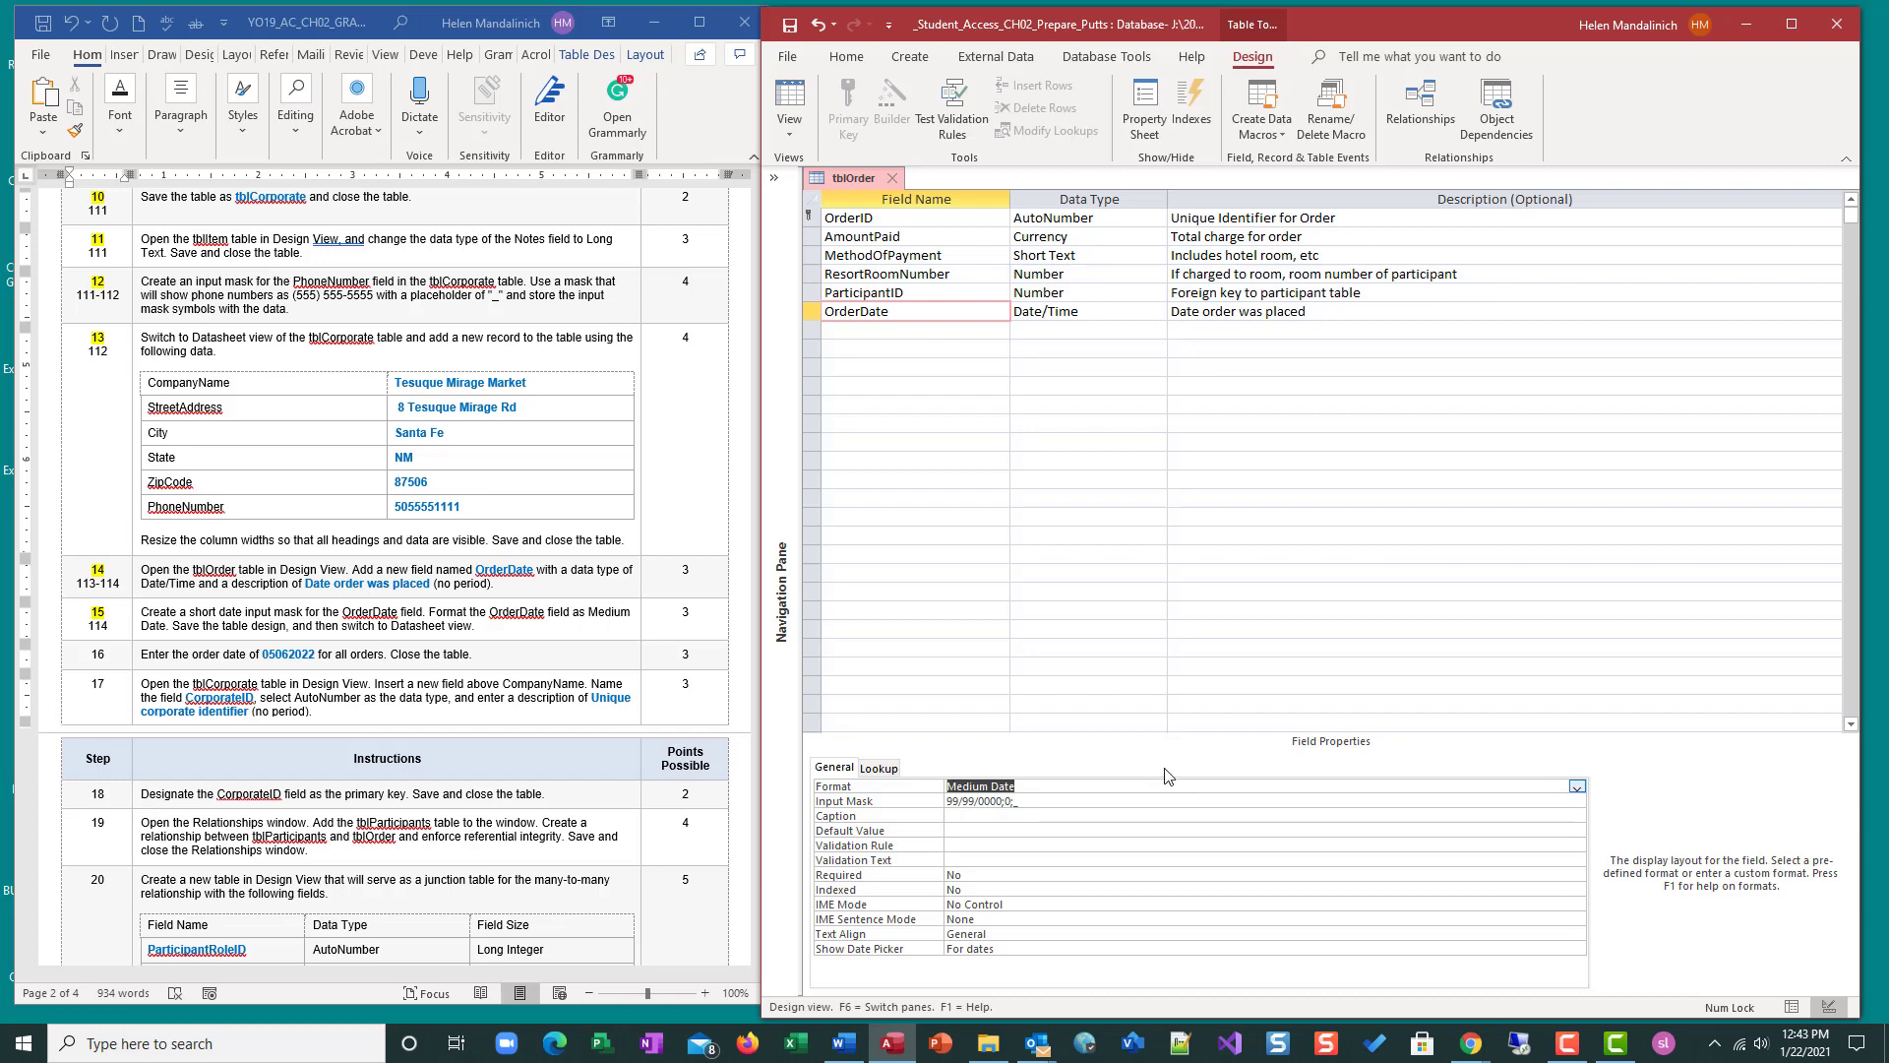
Step: Save the table design and, in Datasheet View, enter 05/06/2022 as the OrderDate of order 1
click(799, 31)
click(789, 99)
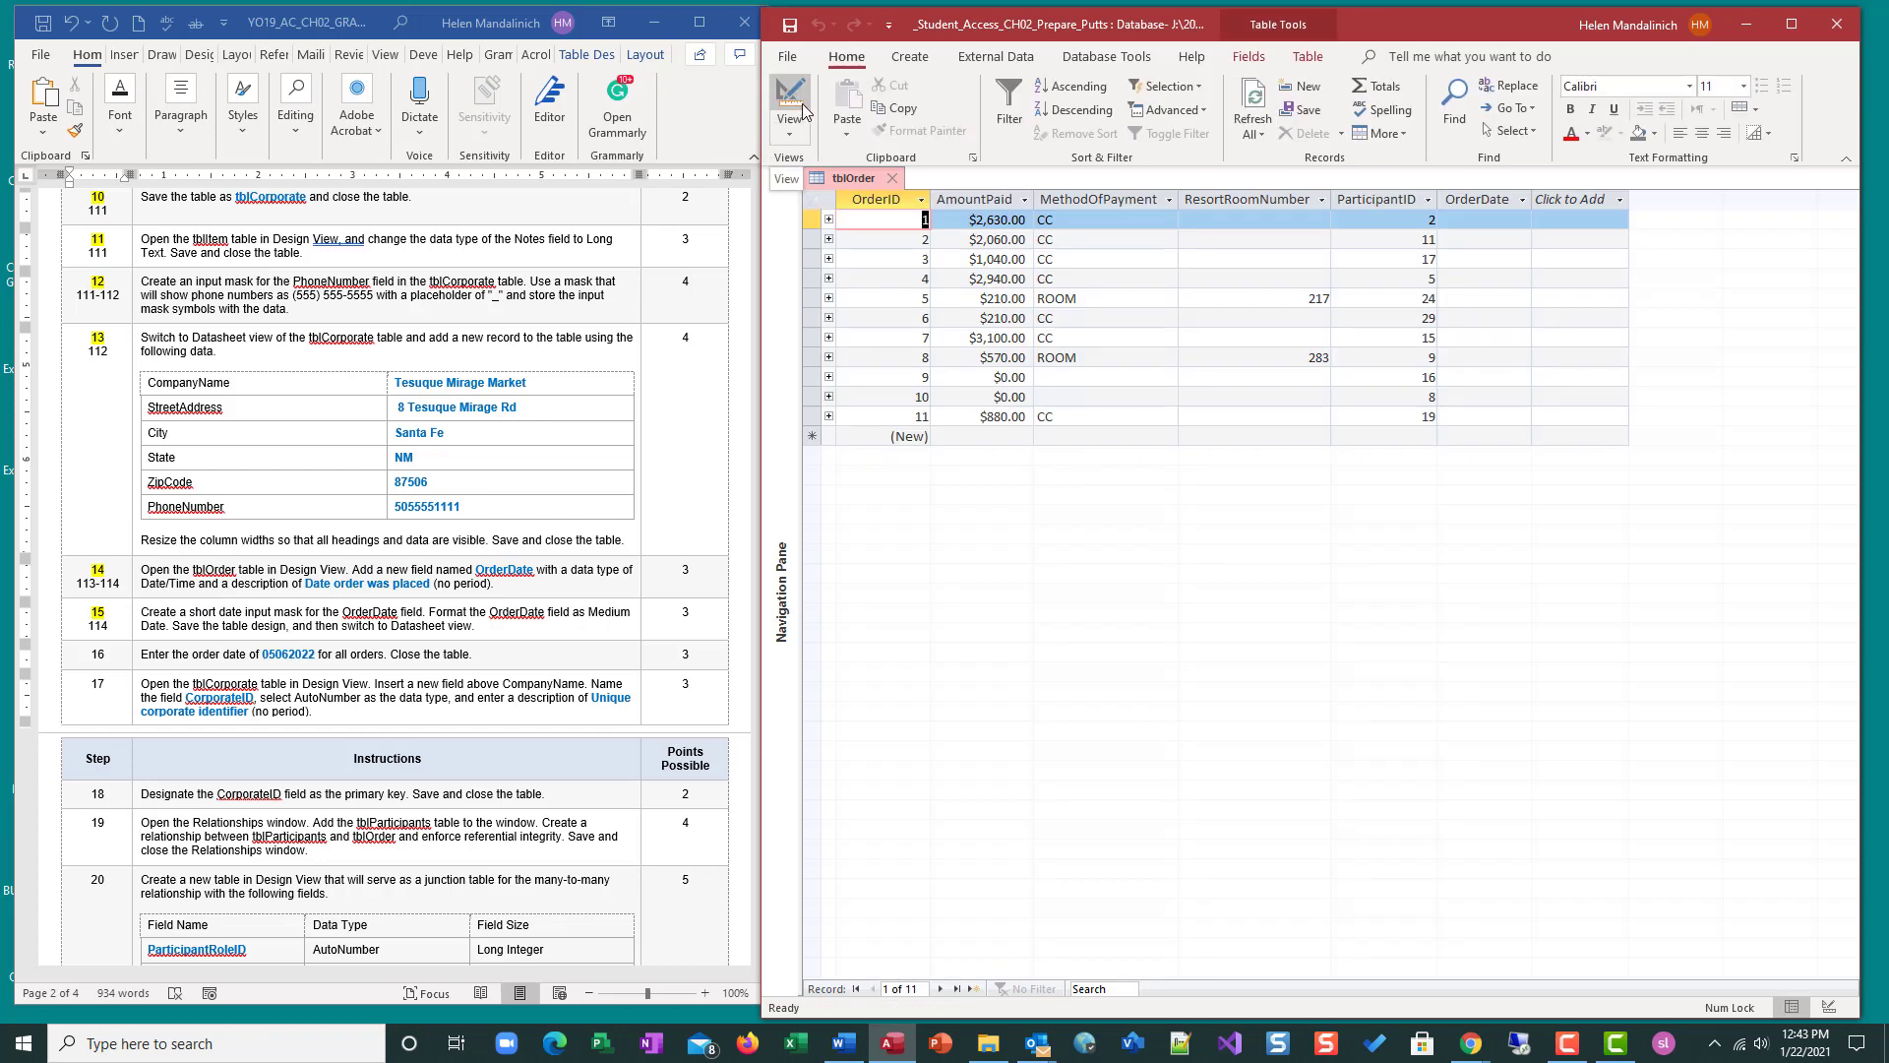
click(1495, 220)
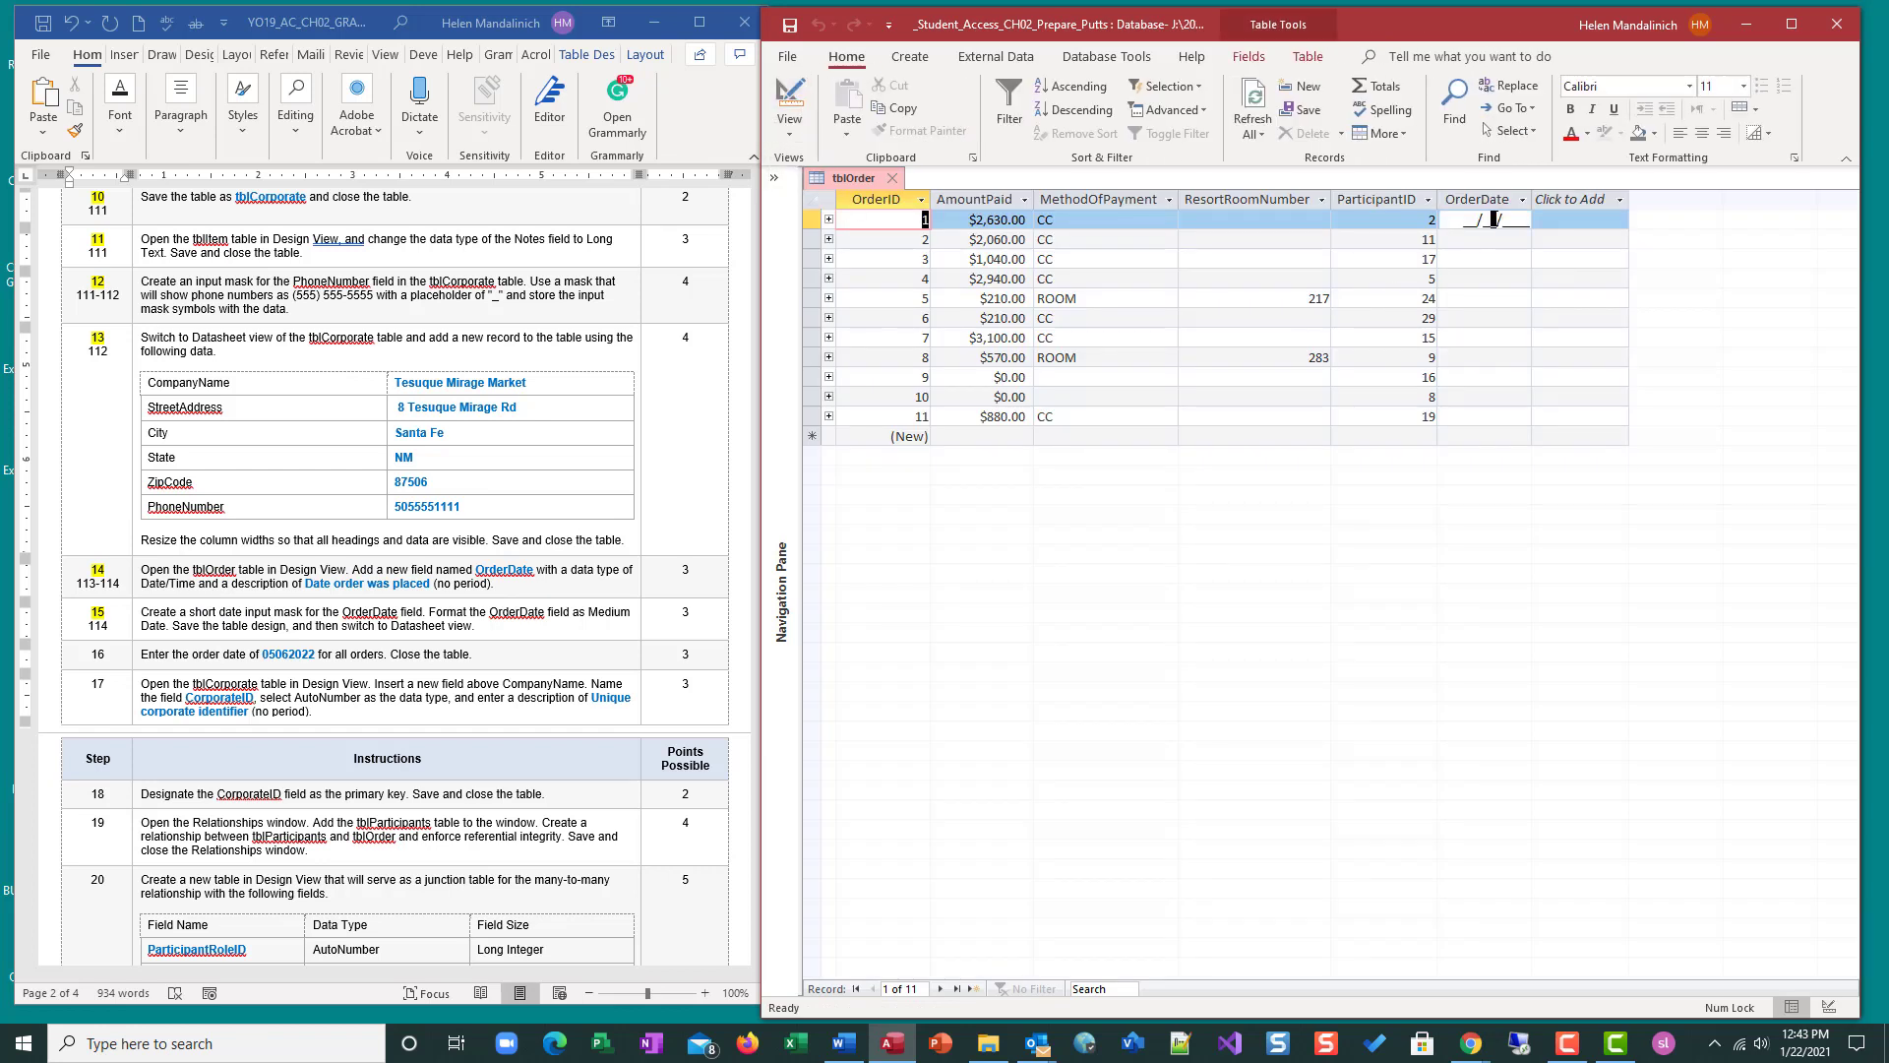
click(1467, 219)
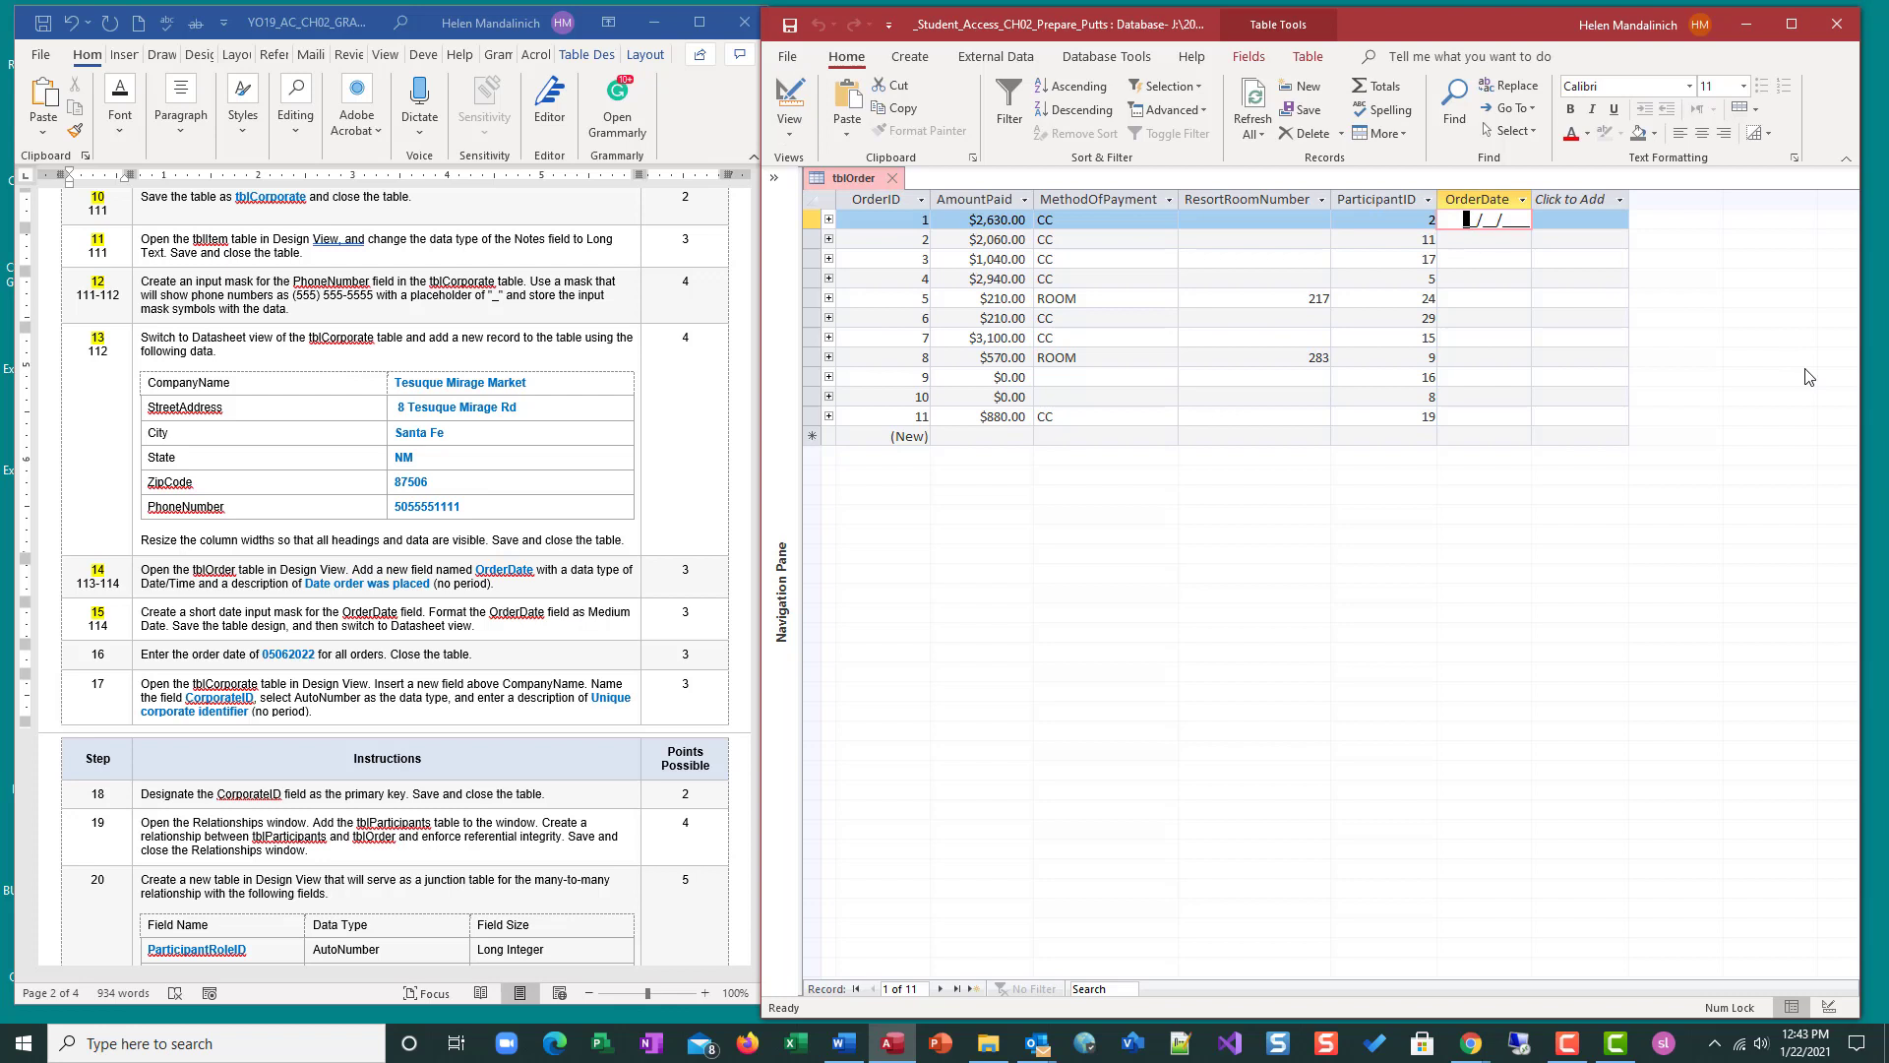
text(05/06/2022)
key(Return)
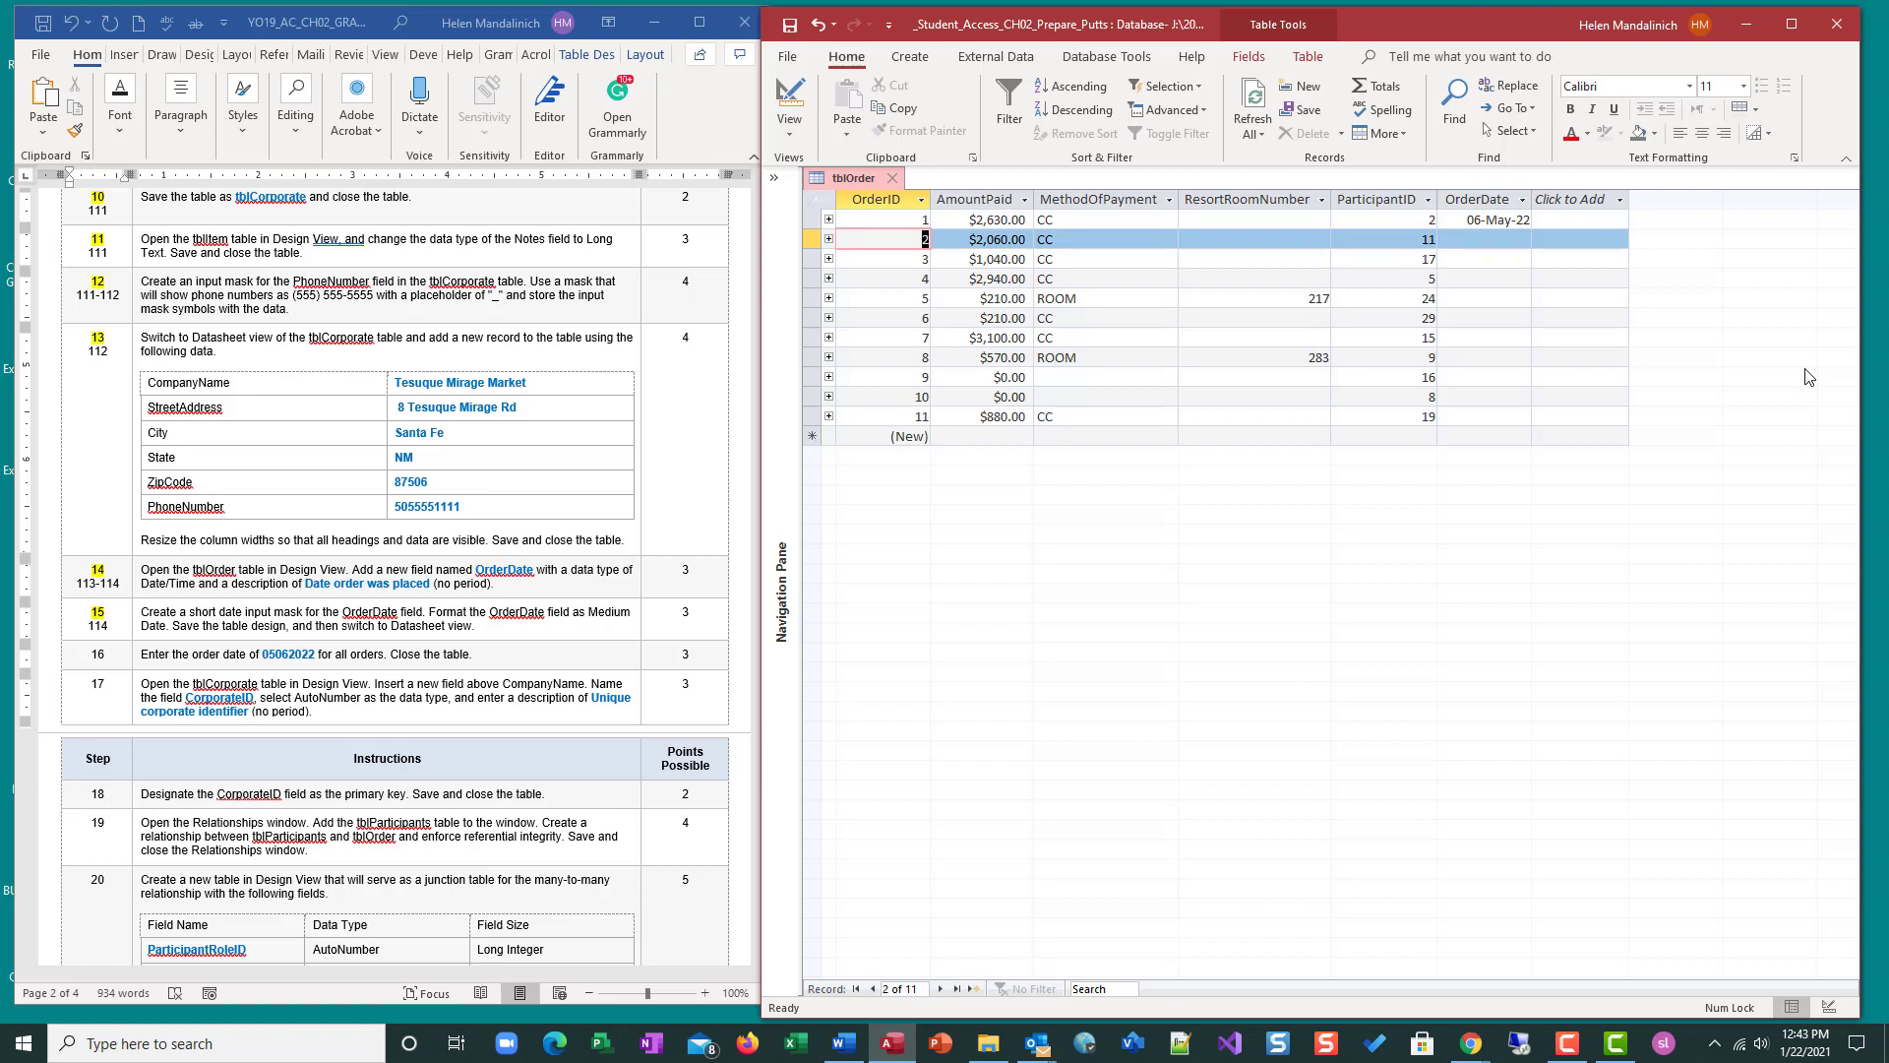
Step: Enter 05/06/2022 as the OrderDate of order 2
text(05)
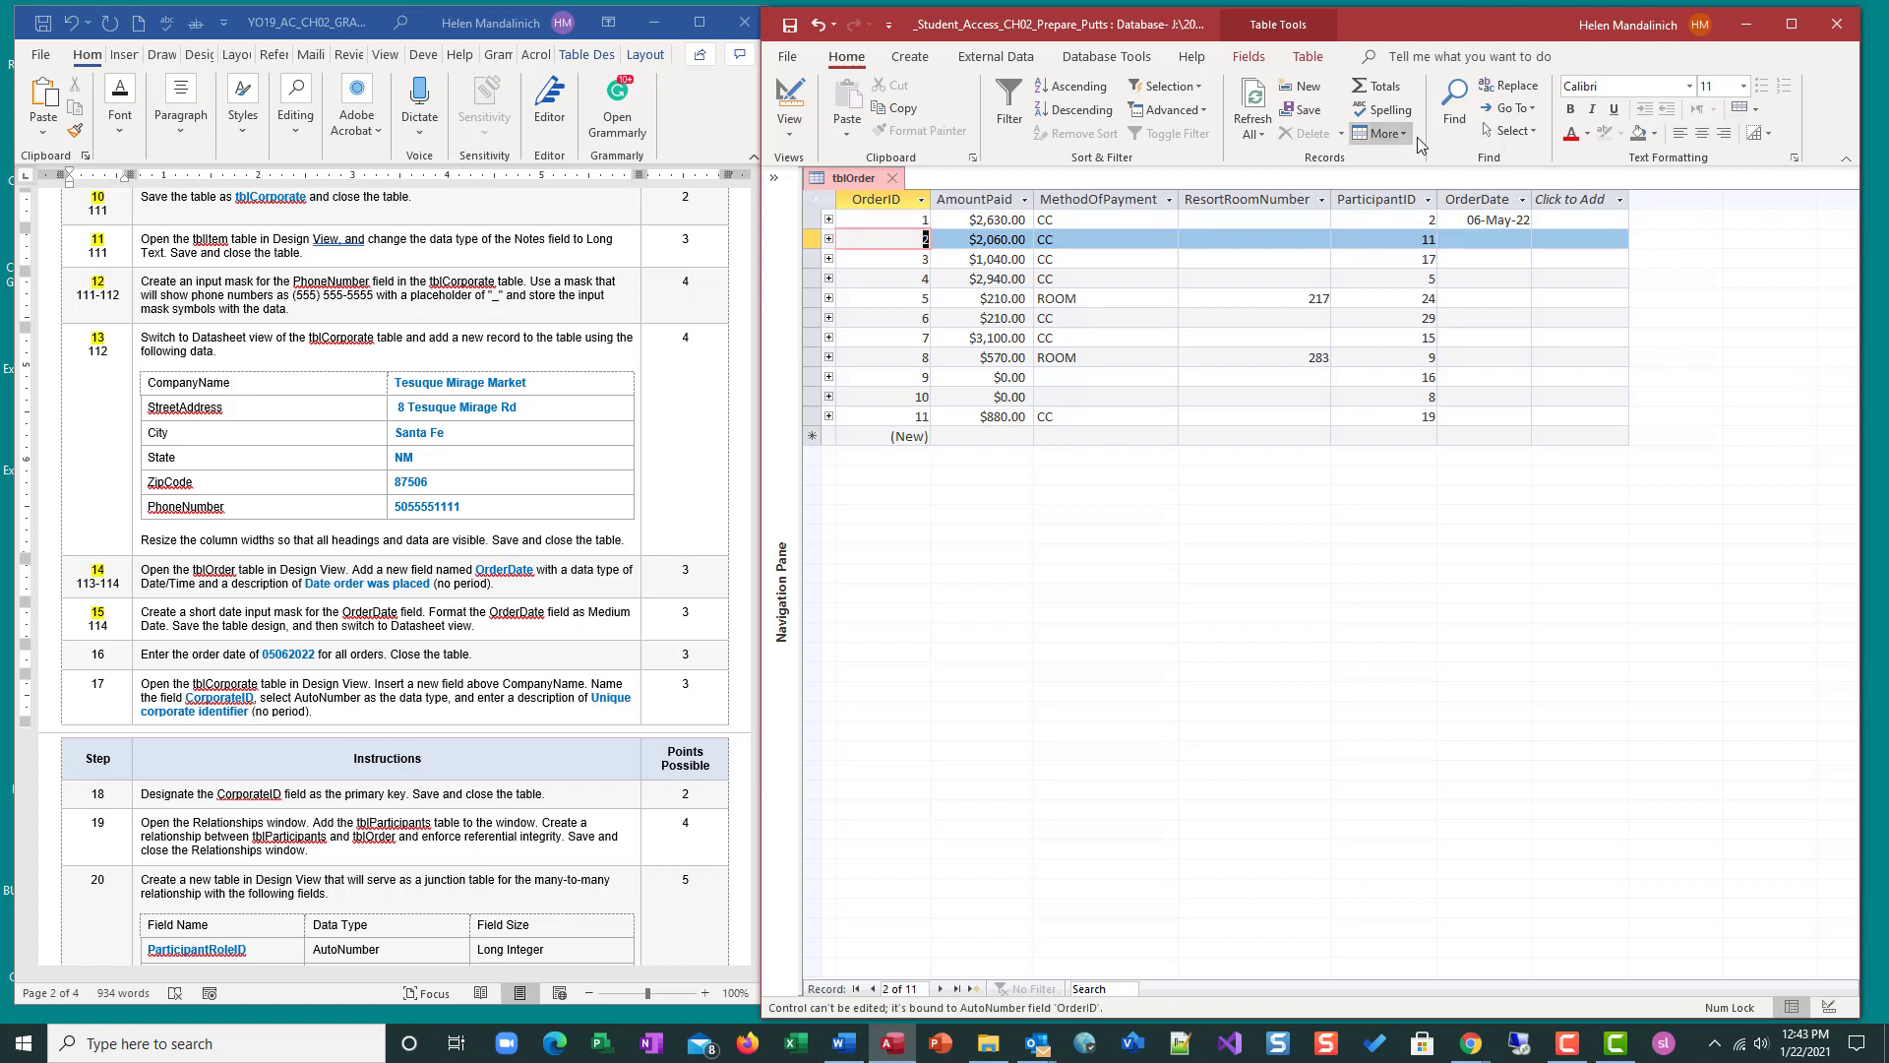
click(1466, 219)
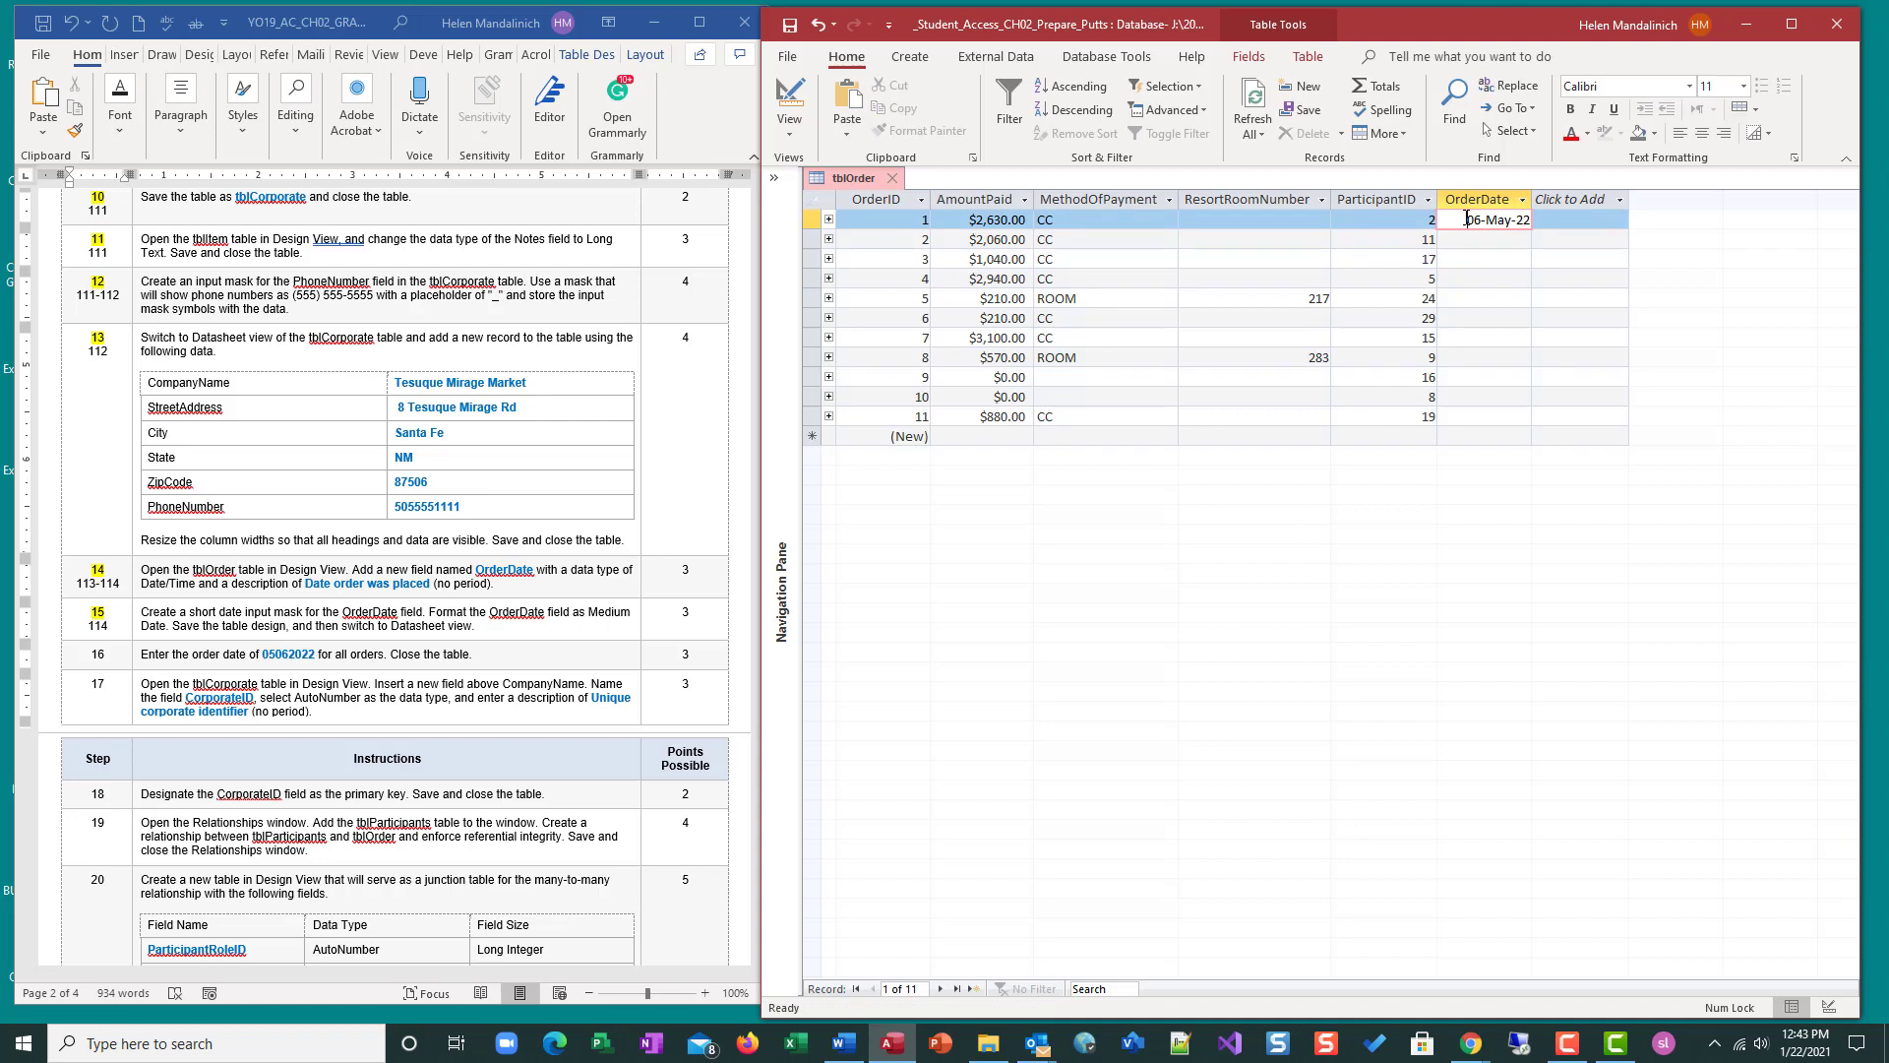
click(1468, 241)
text(0)
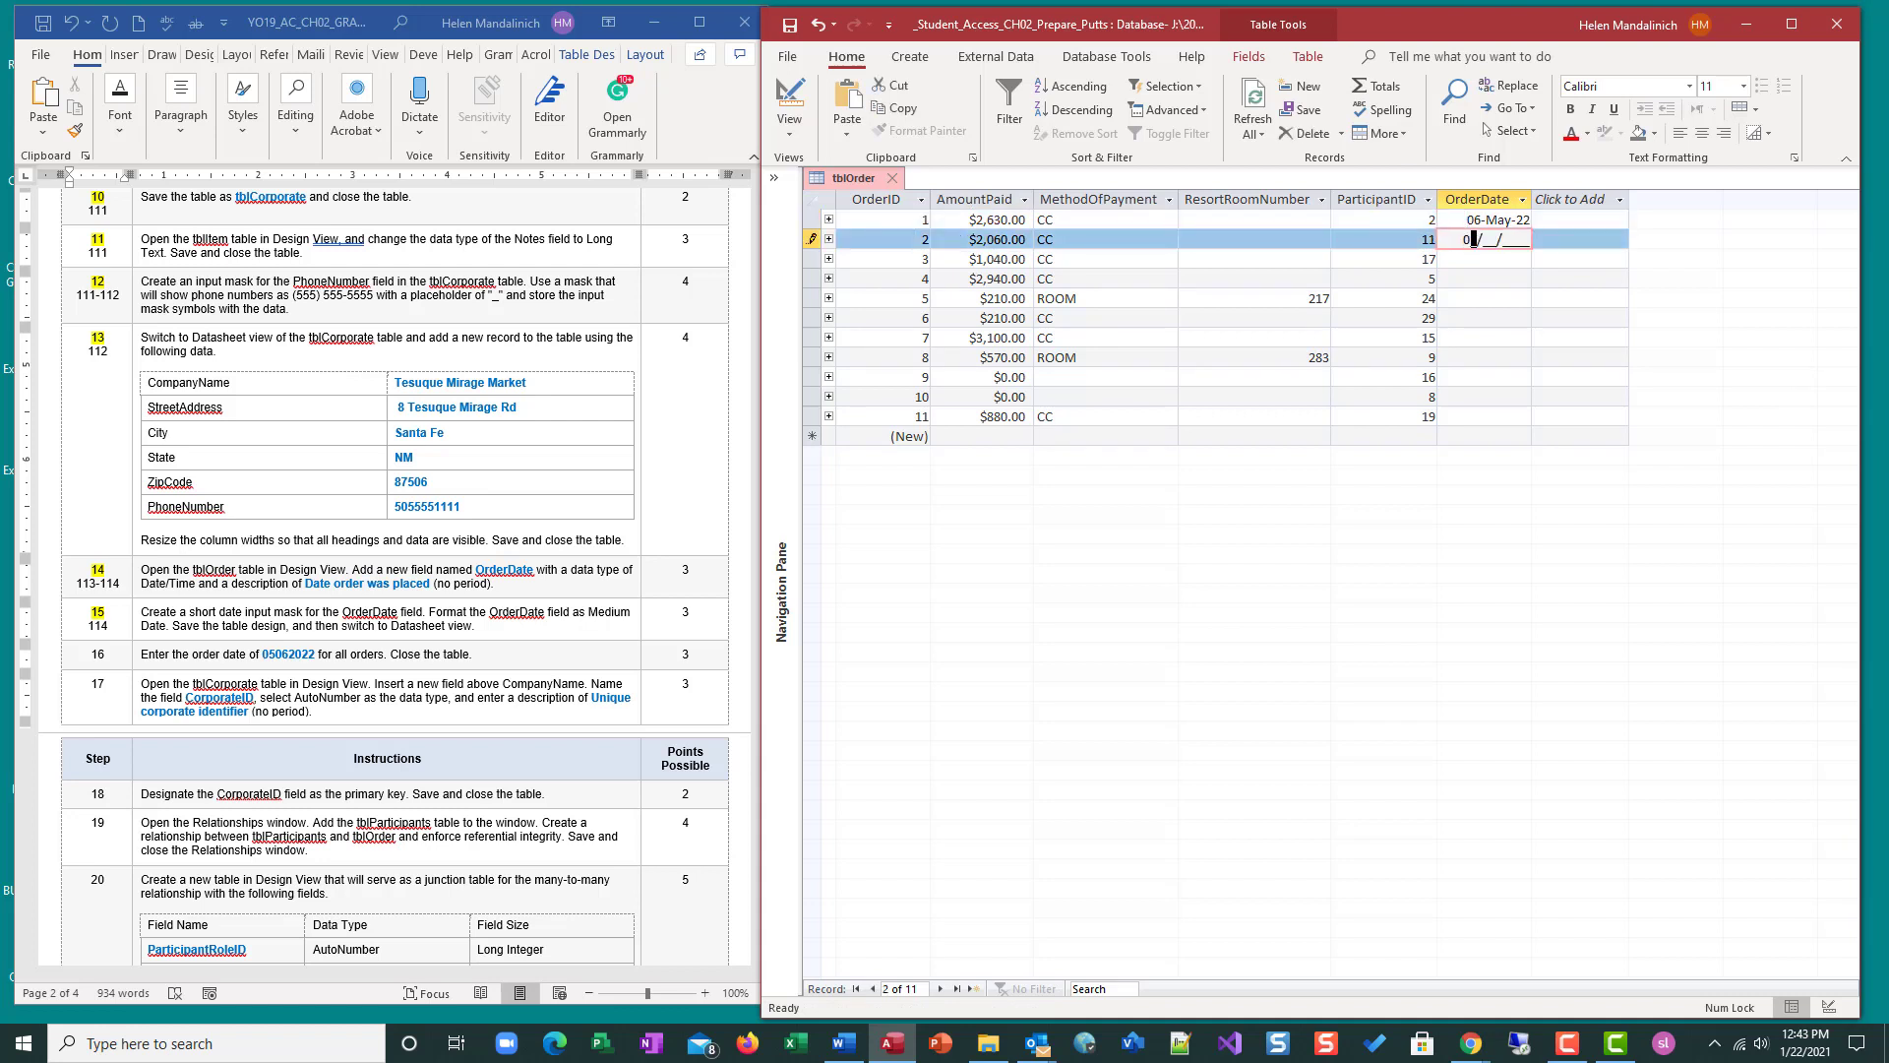
text(5/06/2022)
Step: Copy the OrderDate of order 2 and paste it into the OrderDate field of orders 3 through 11
drag(1466, 239, 1544, 235)
key(ctrl+c)
key(Down)
key(ctrl+v)
key(Down)
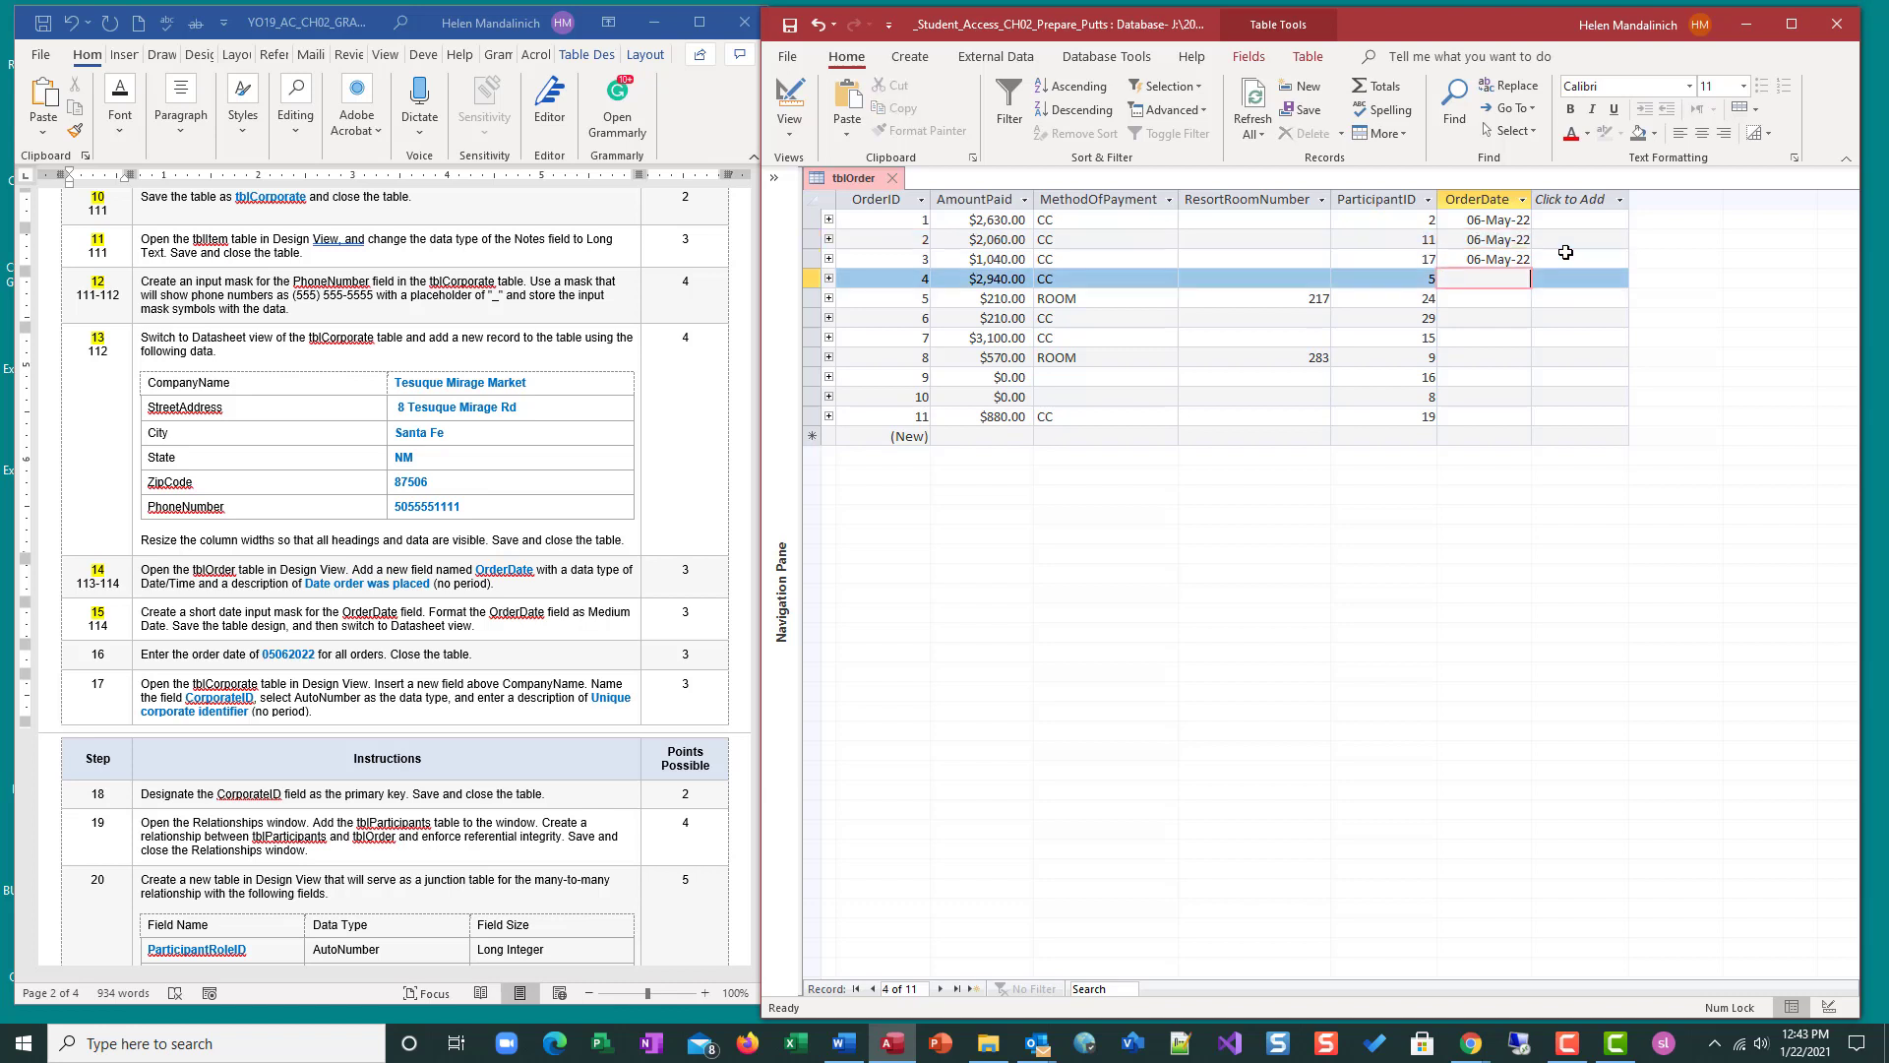
key(ctrl+v)
key(Down)
key(ctrl+v)
key(Down)
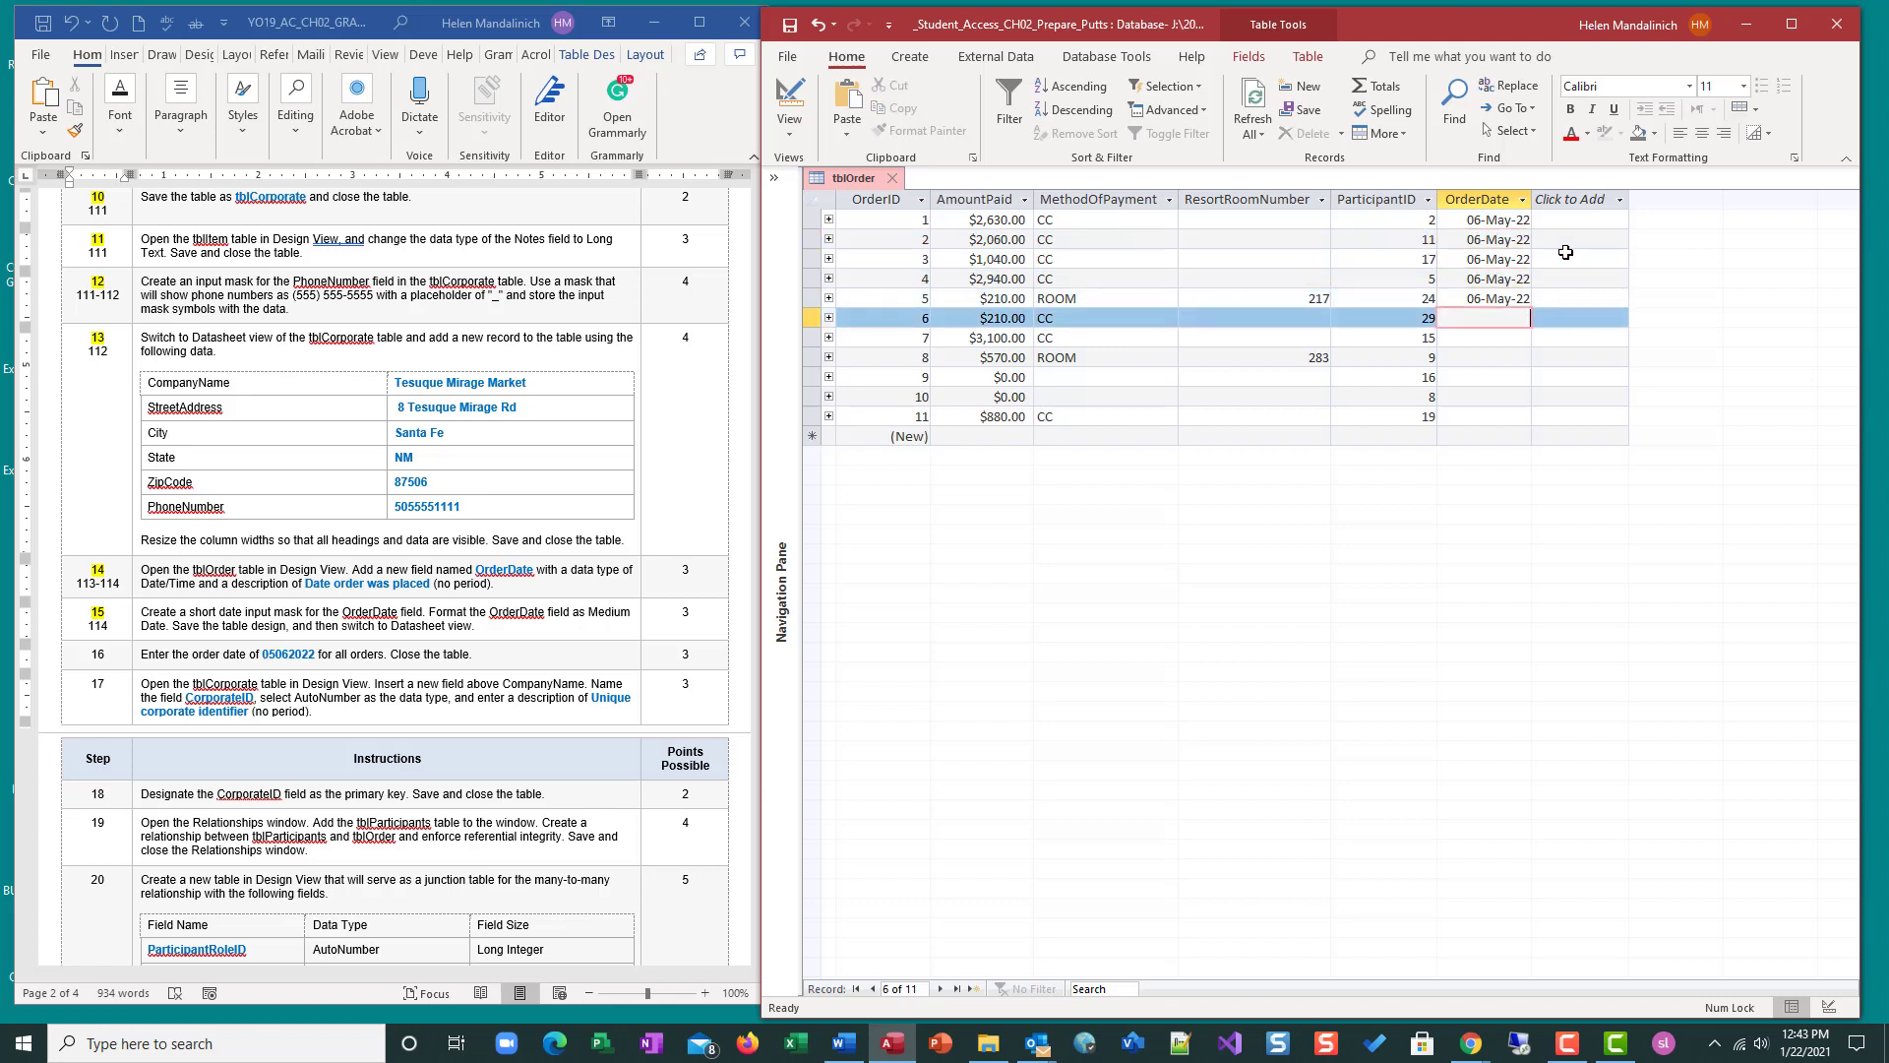
key(ctrl+v)
key(Down)
key(ctrl+v)
key(Down)
key(ctrl+v)
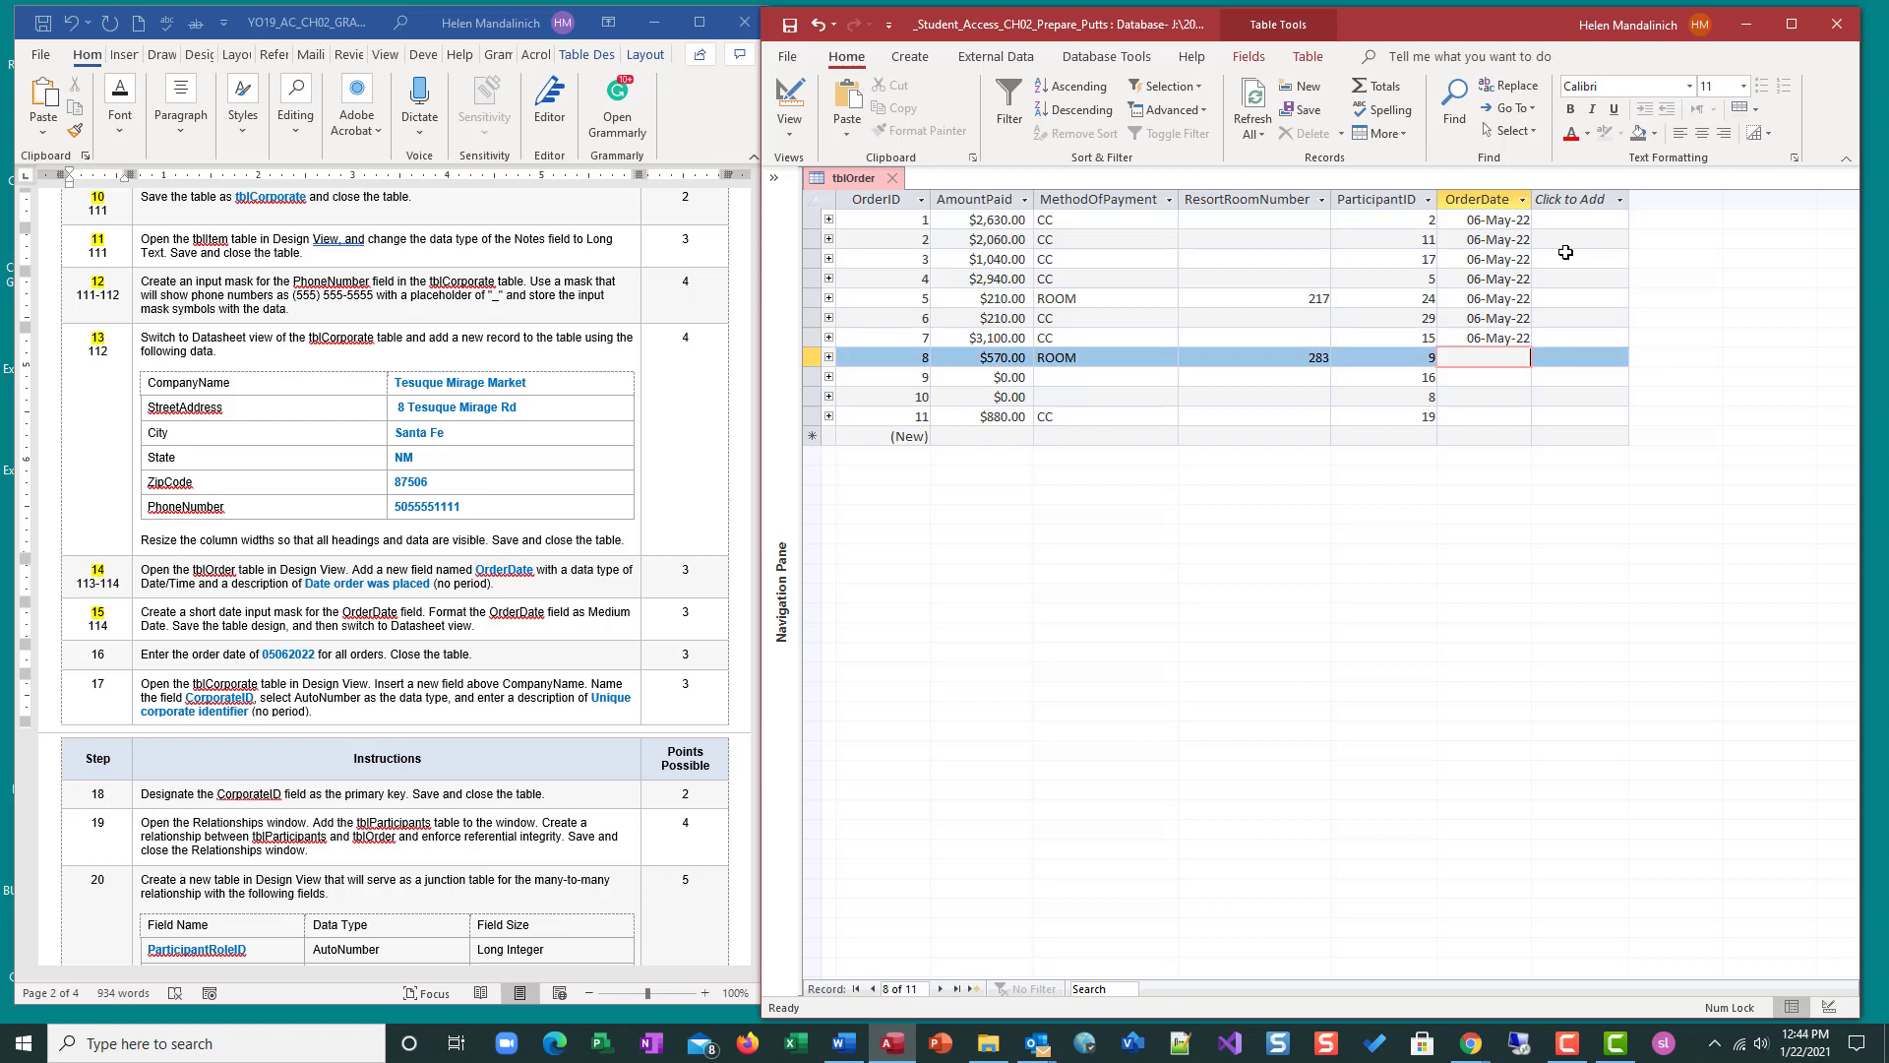
key(Down)
key(ctrl+v)
key(Down)
key(ctrl+v)
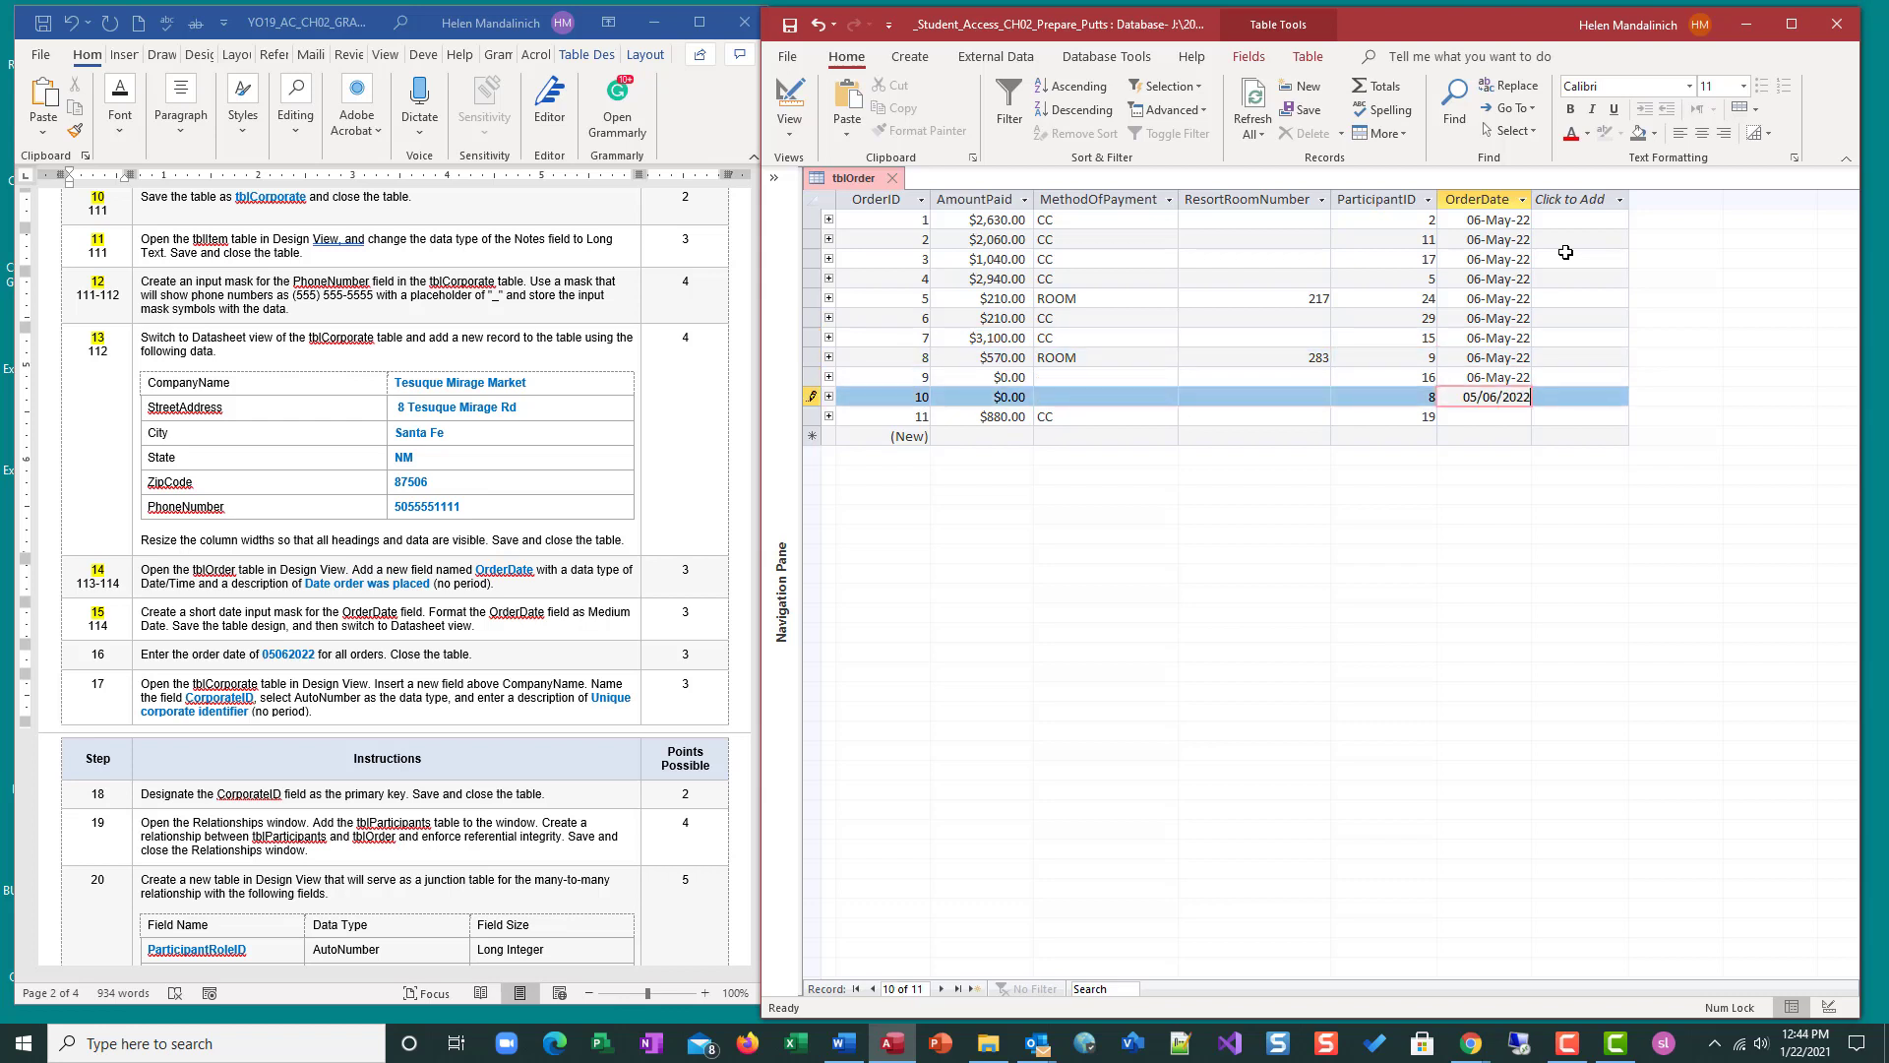
key(Down)
key(ctrl+v)
key(Down)
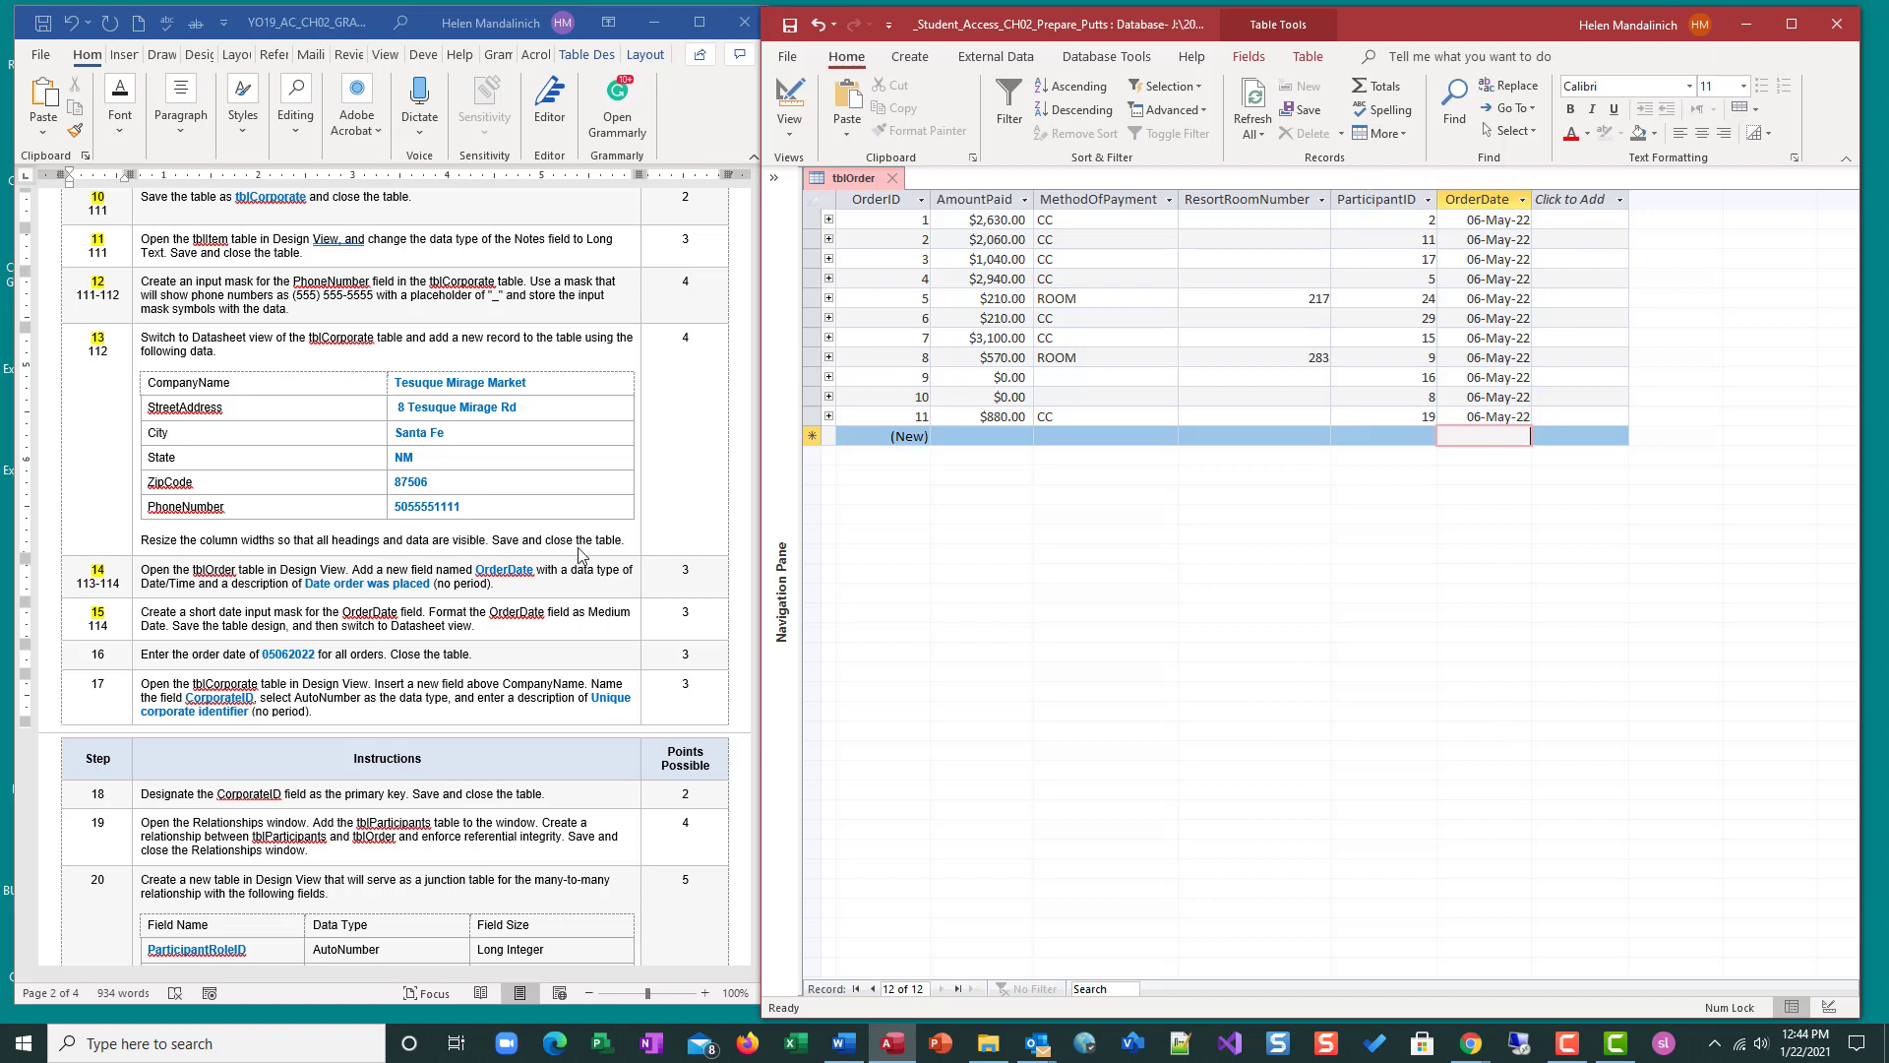
Step: Highlight step number 16 in yellow in the Word instructions and close the tblOrder table in Access
click(124, 658)
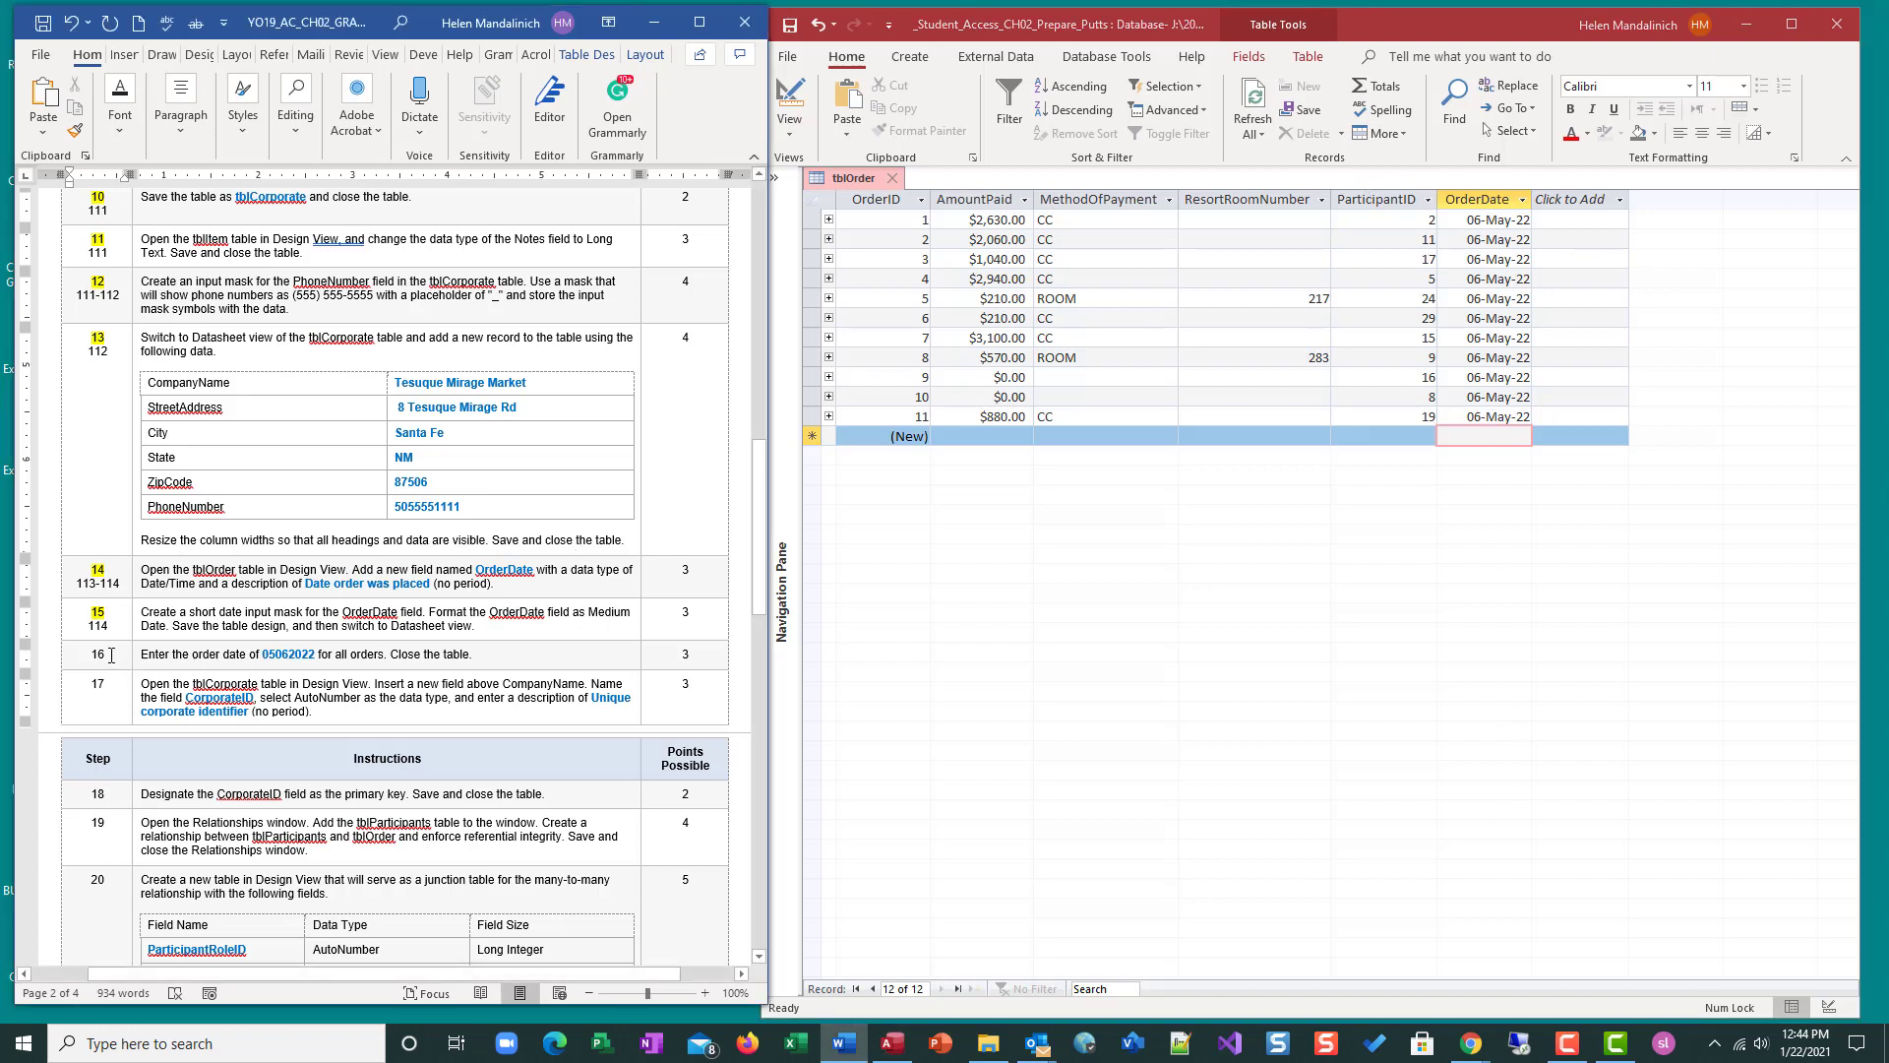
double_click(99, 655)
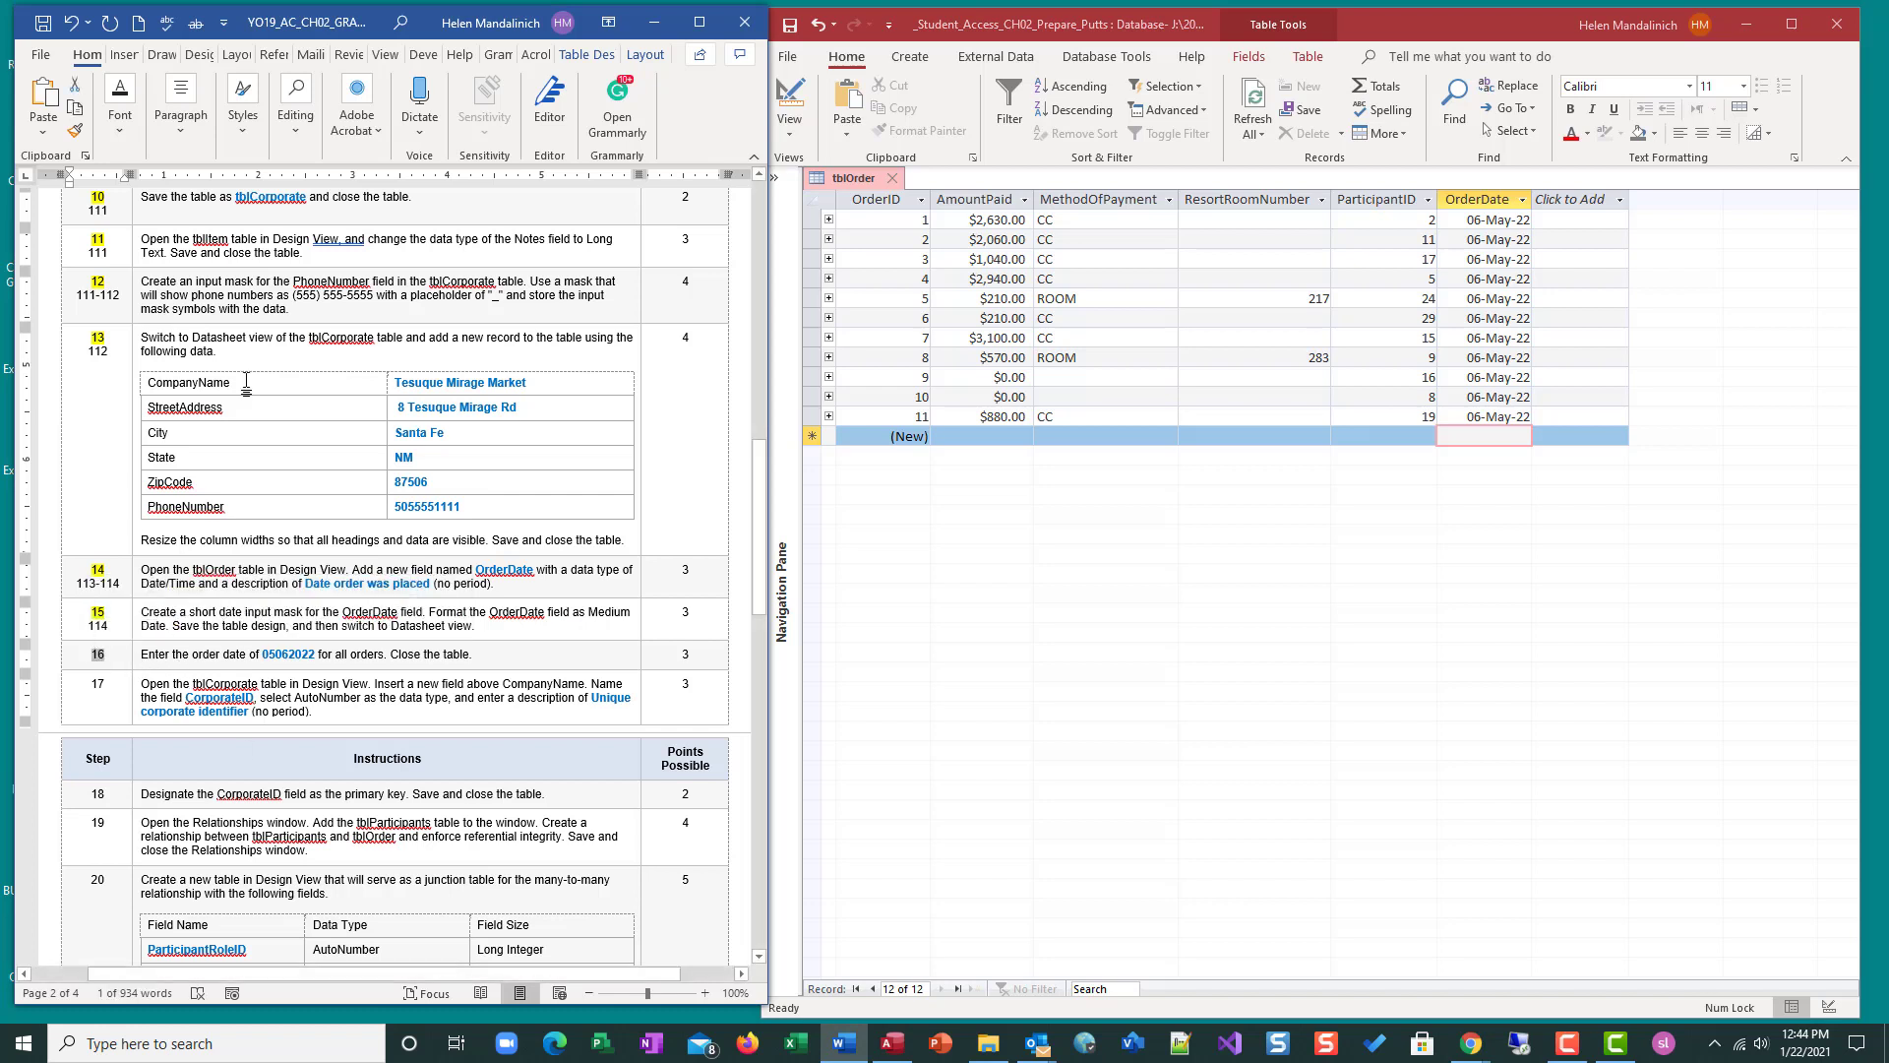
click(98, 657)
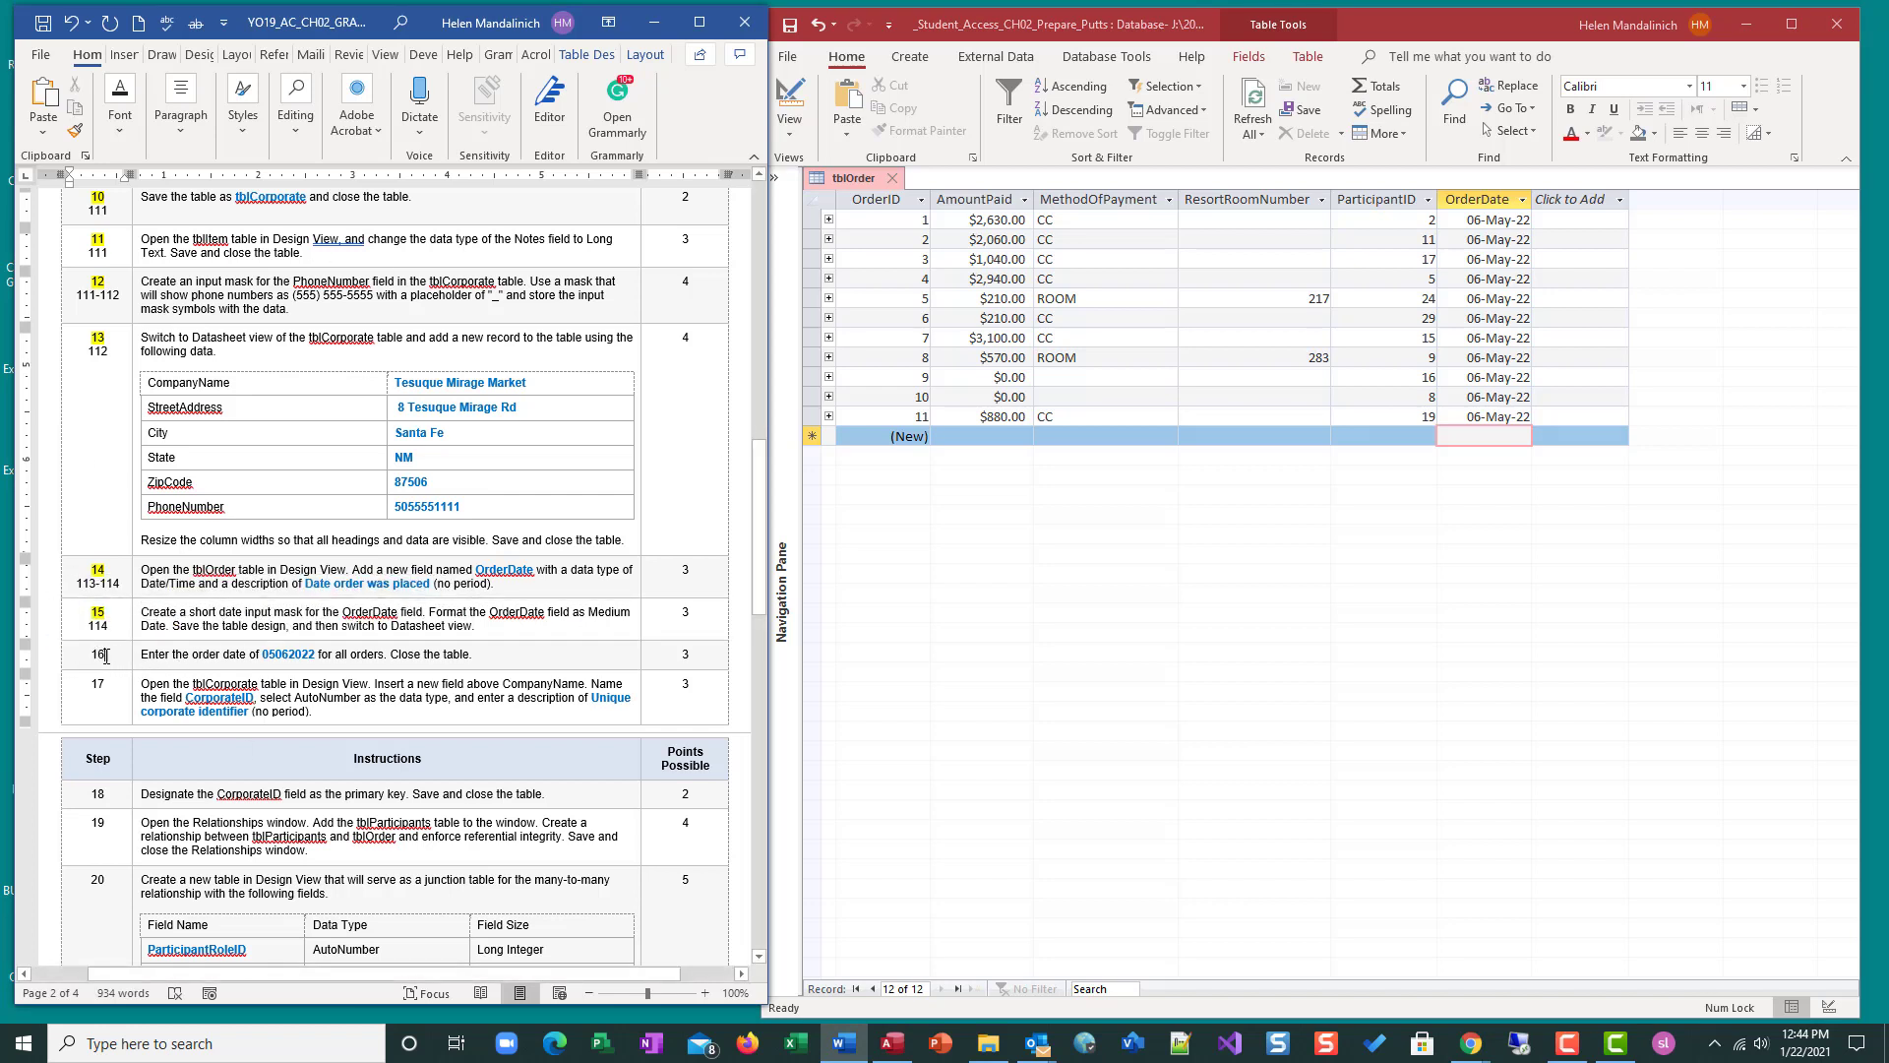
drag(97, 655, 92, 655)
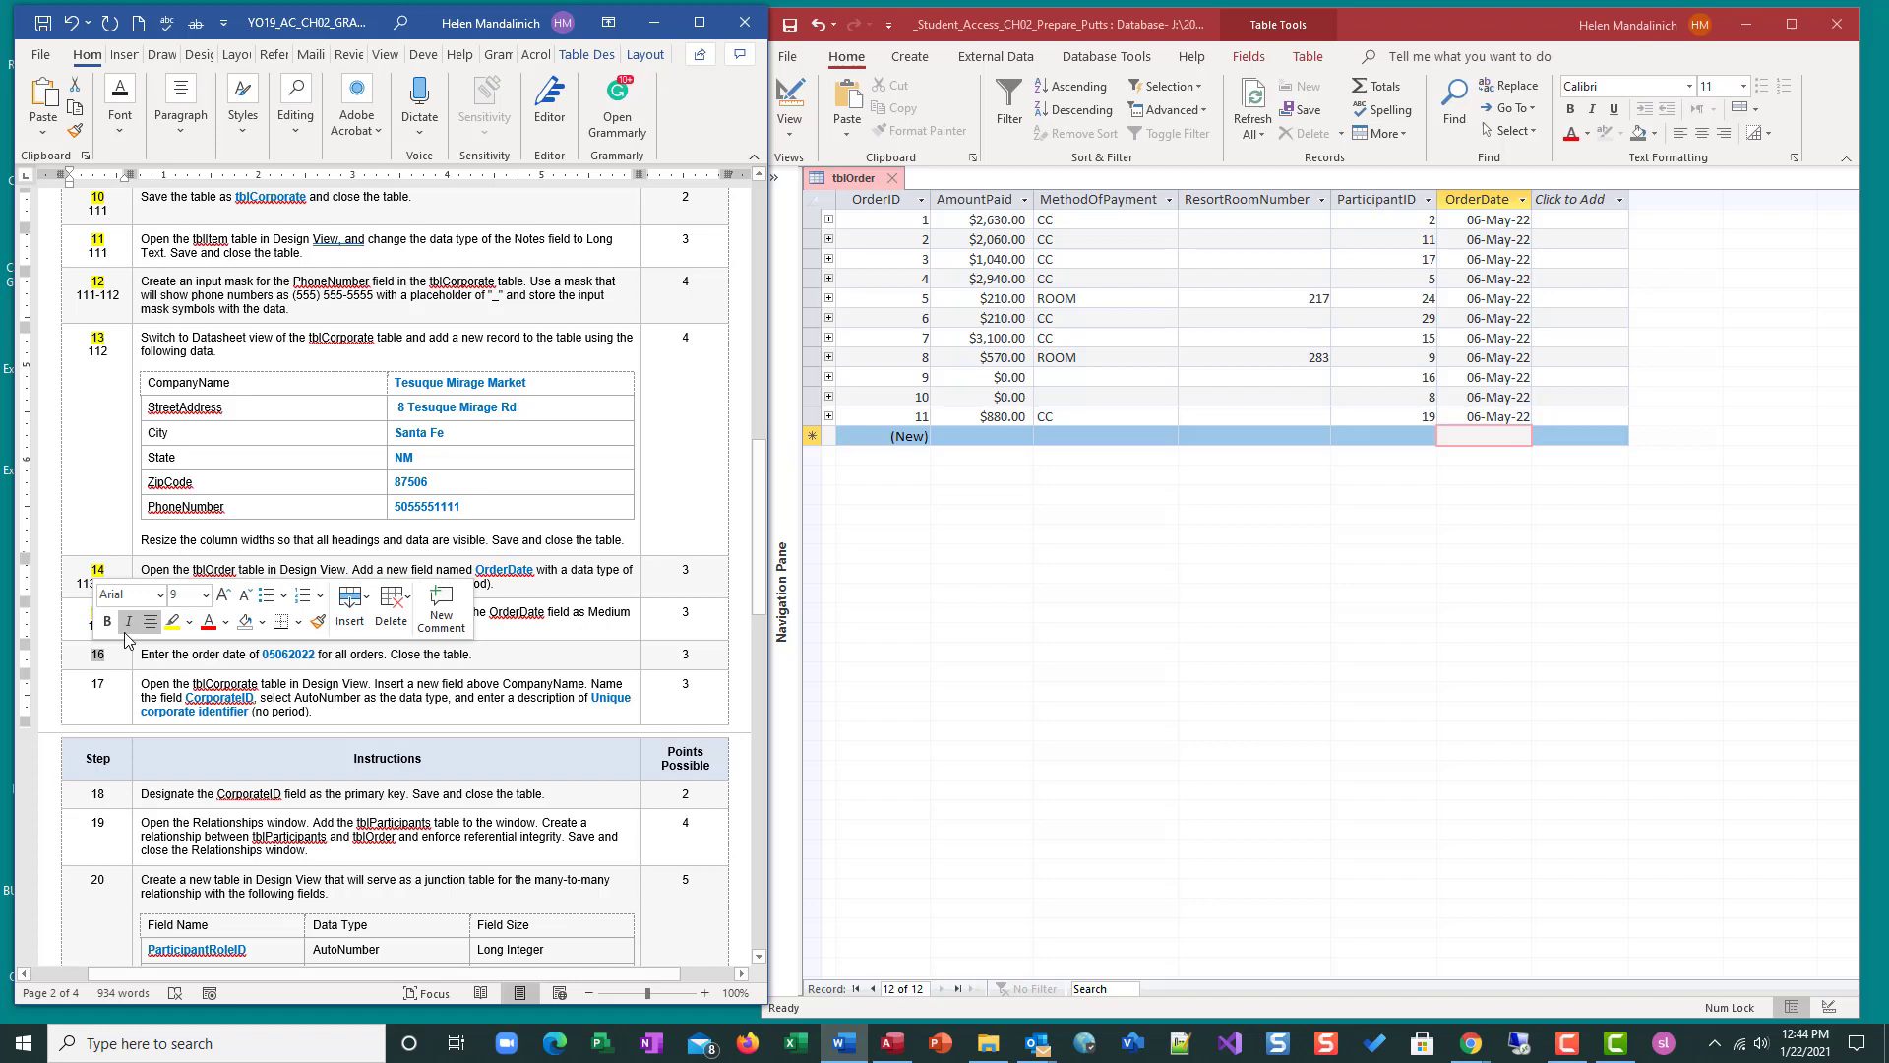
click(174, 623)
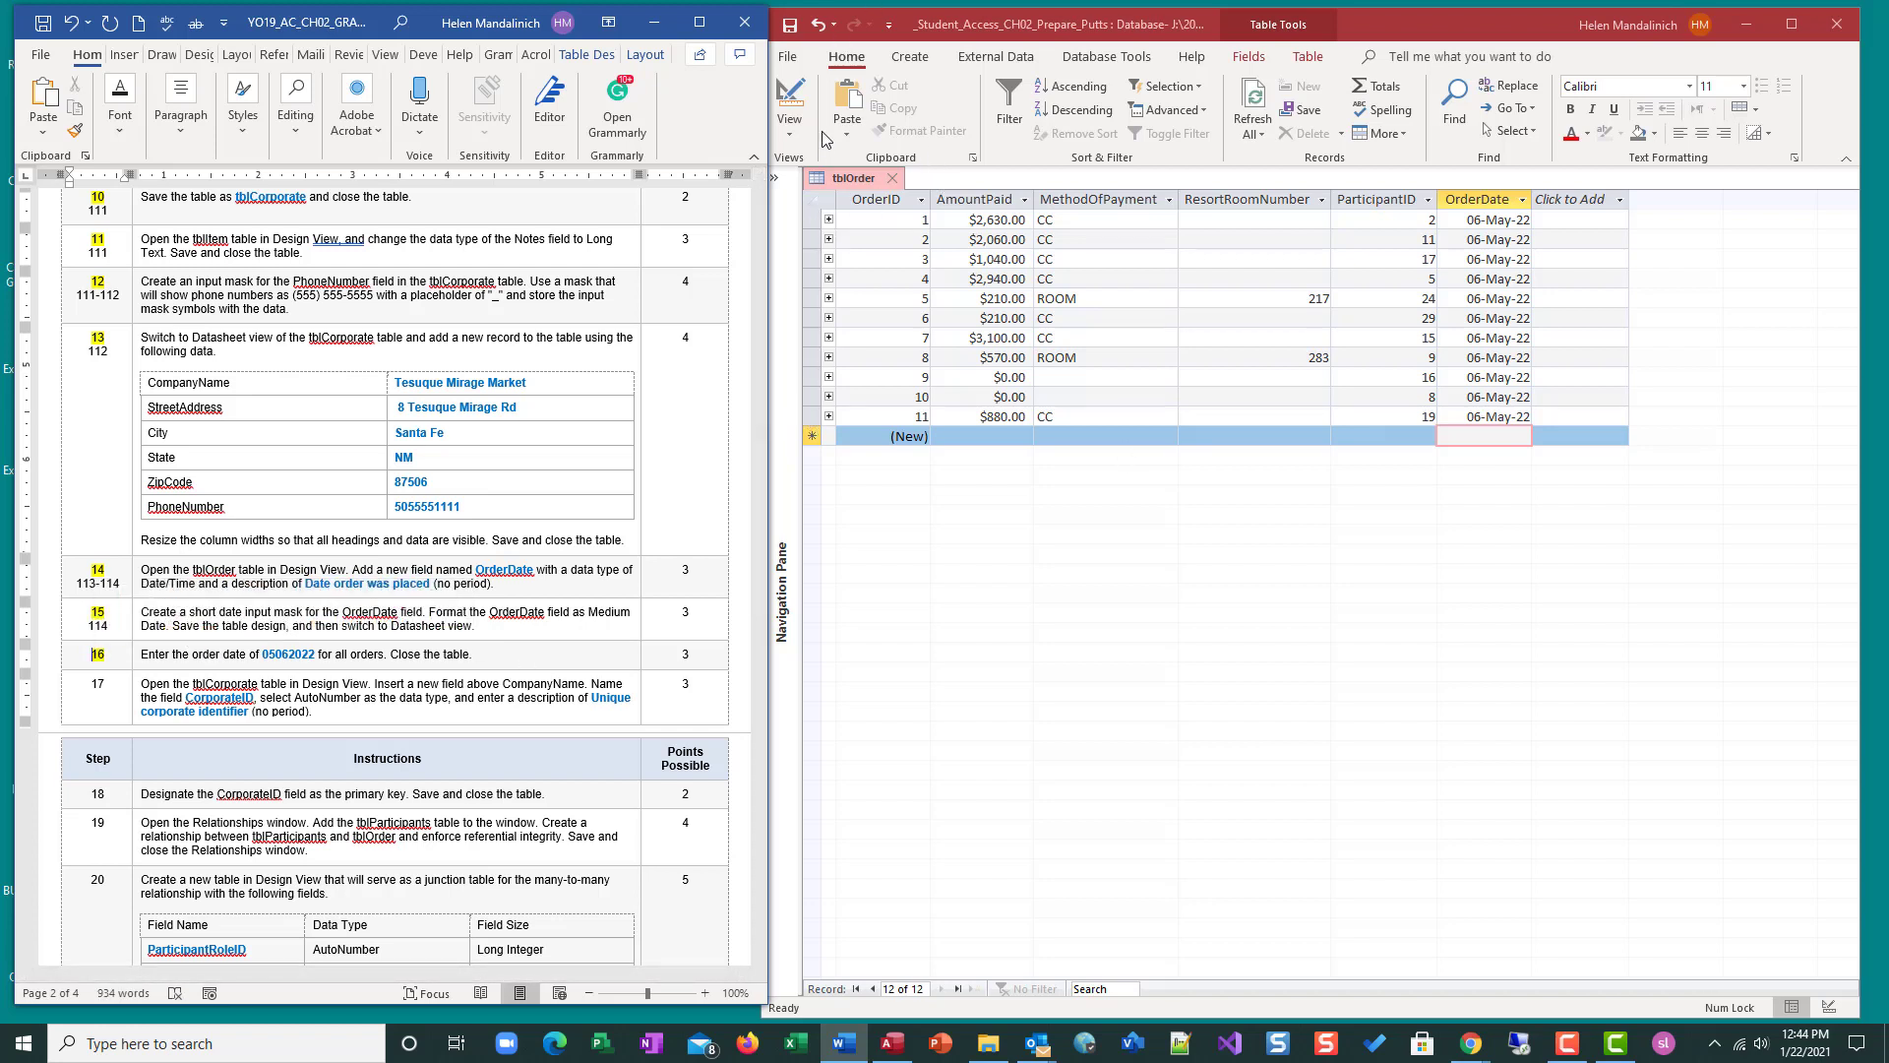
click(899, 179)
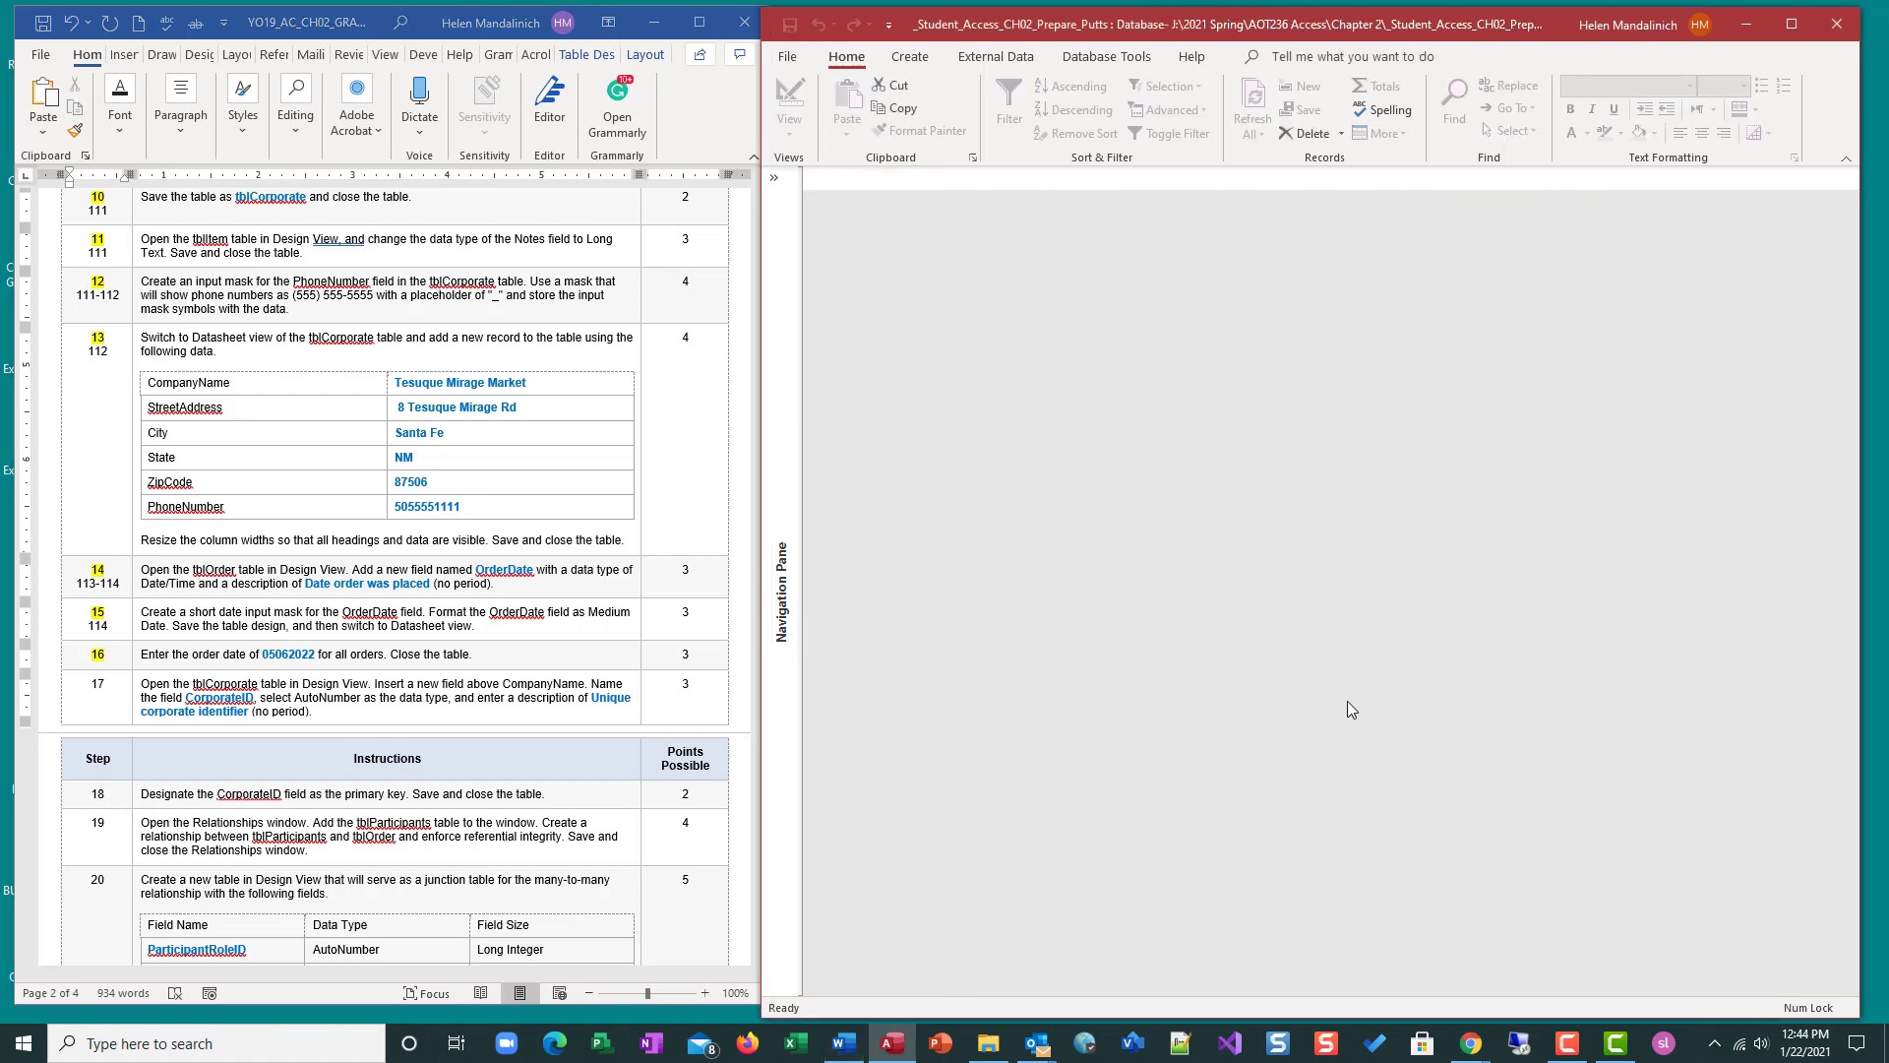
Step: Look through the remaining assignment instructions in the Word document, from step 17 through step 27
scroll(315, 681, down, 4)
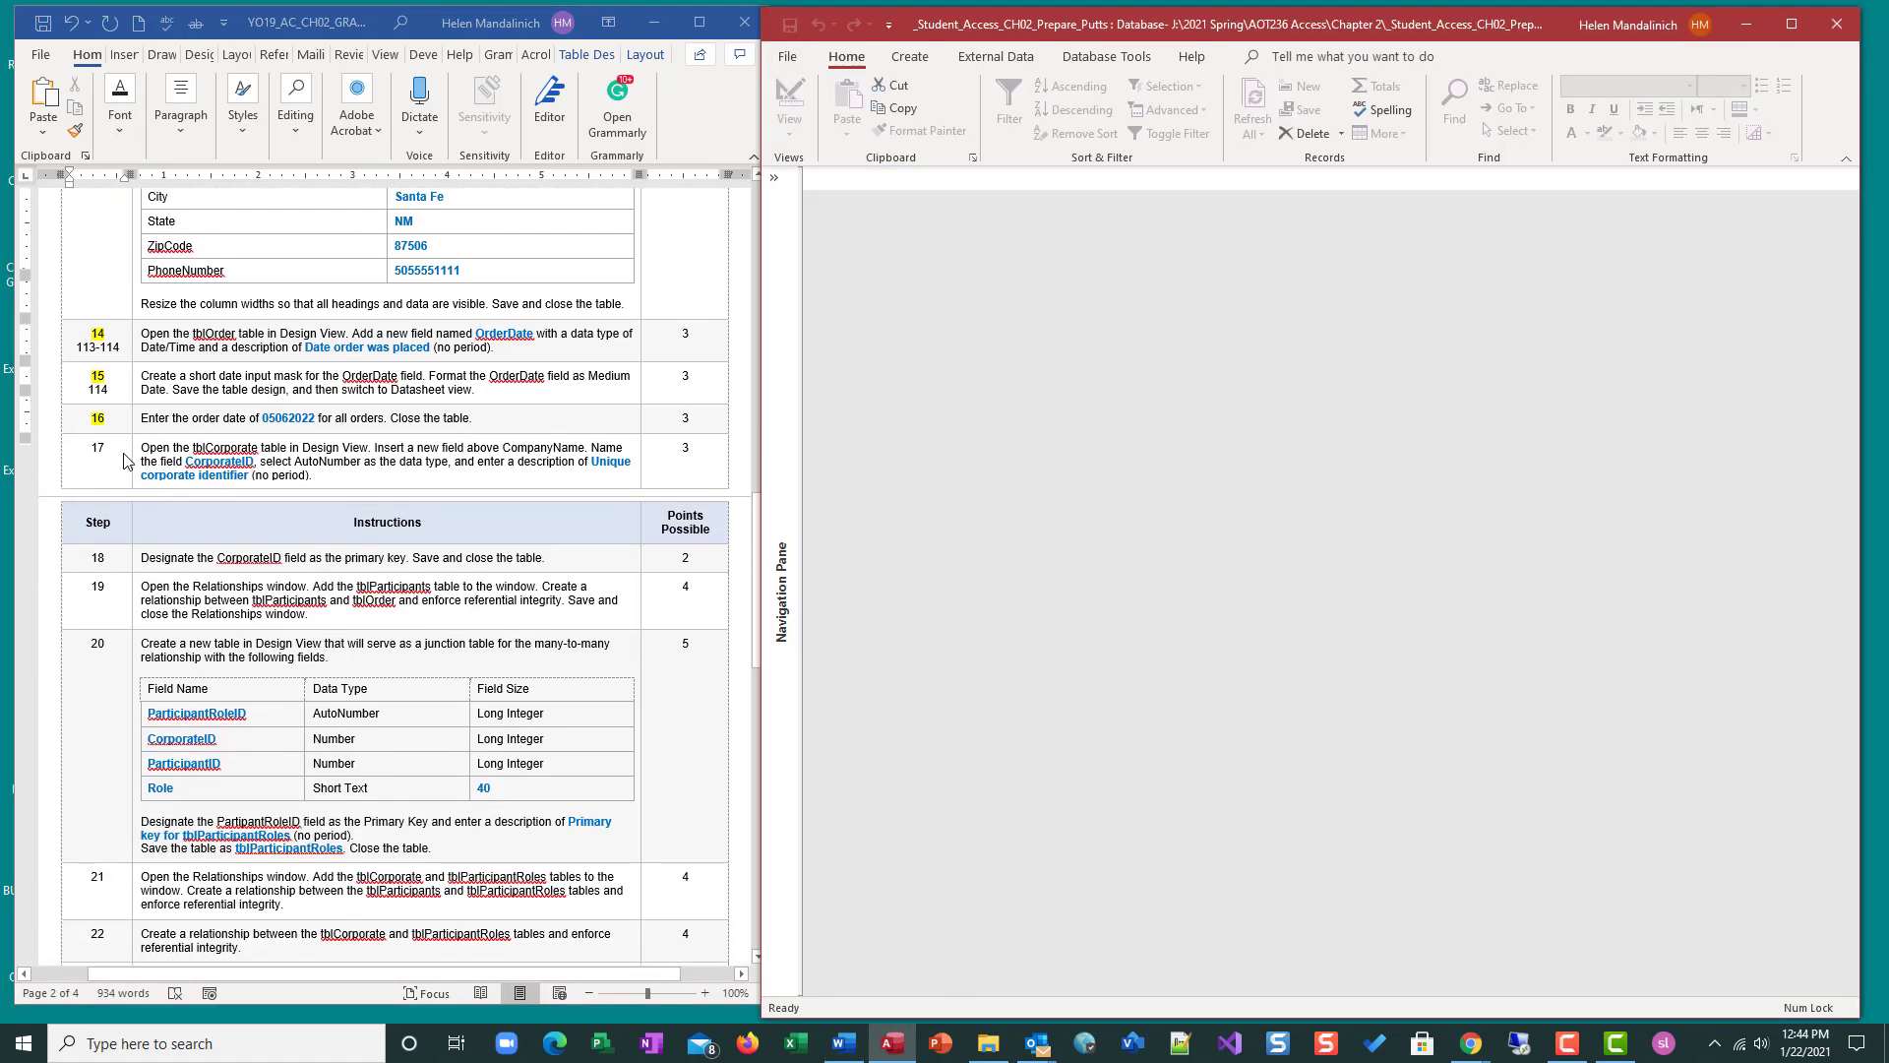
scroll(126, 462, down, 2)
scroll(128, 465, down, 8)
scroll(146, 477, up, 7)
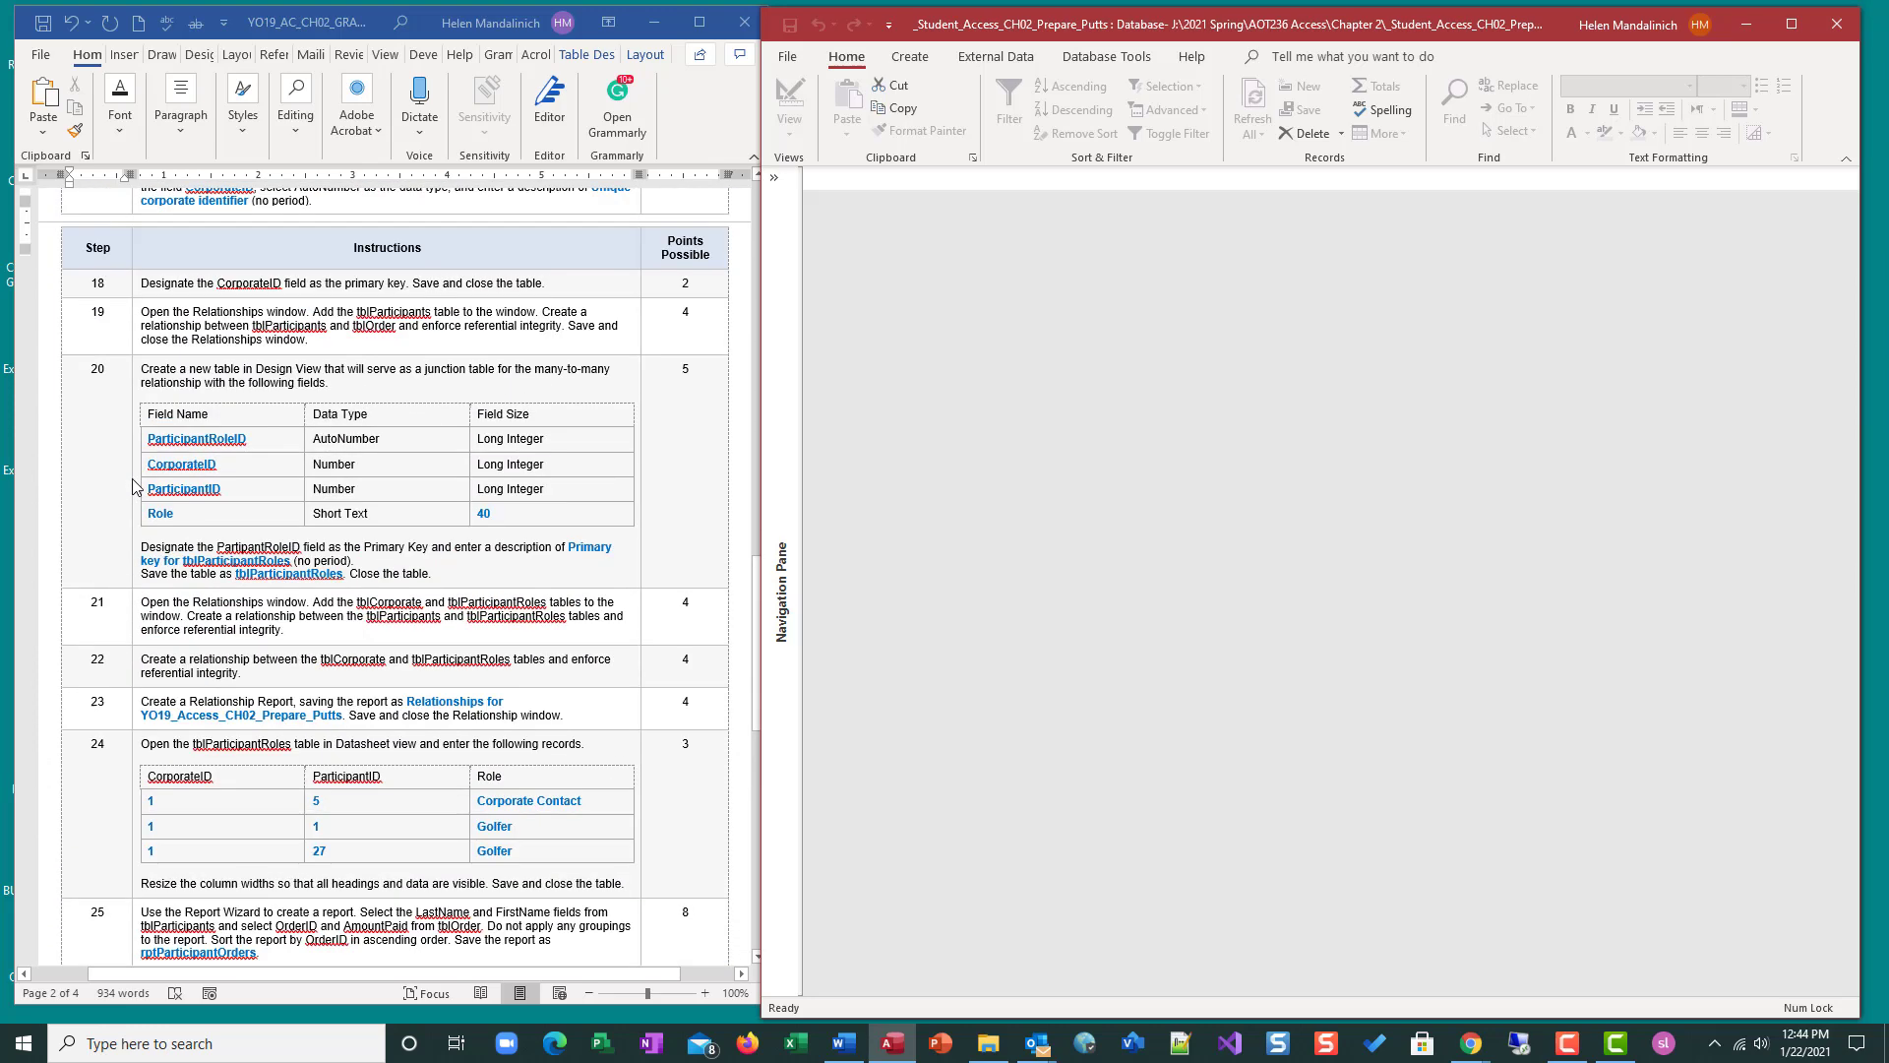
scroll(145, 477, up, 1)
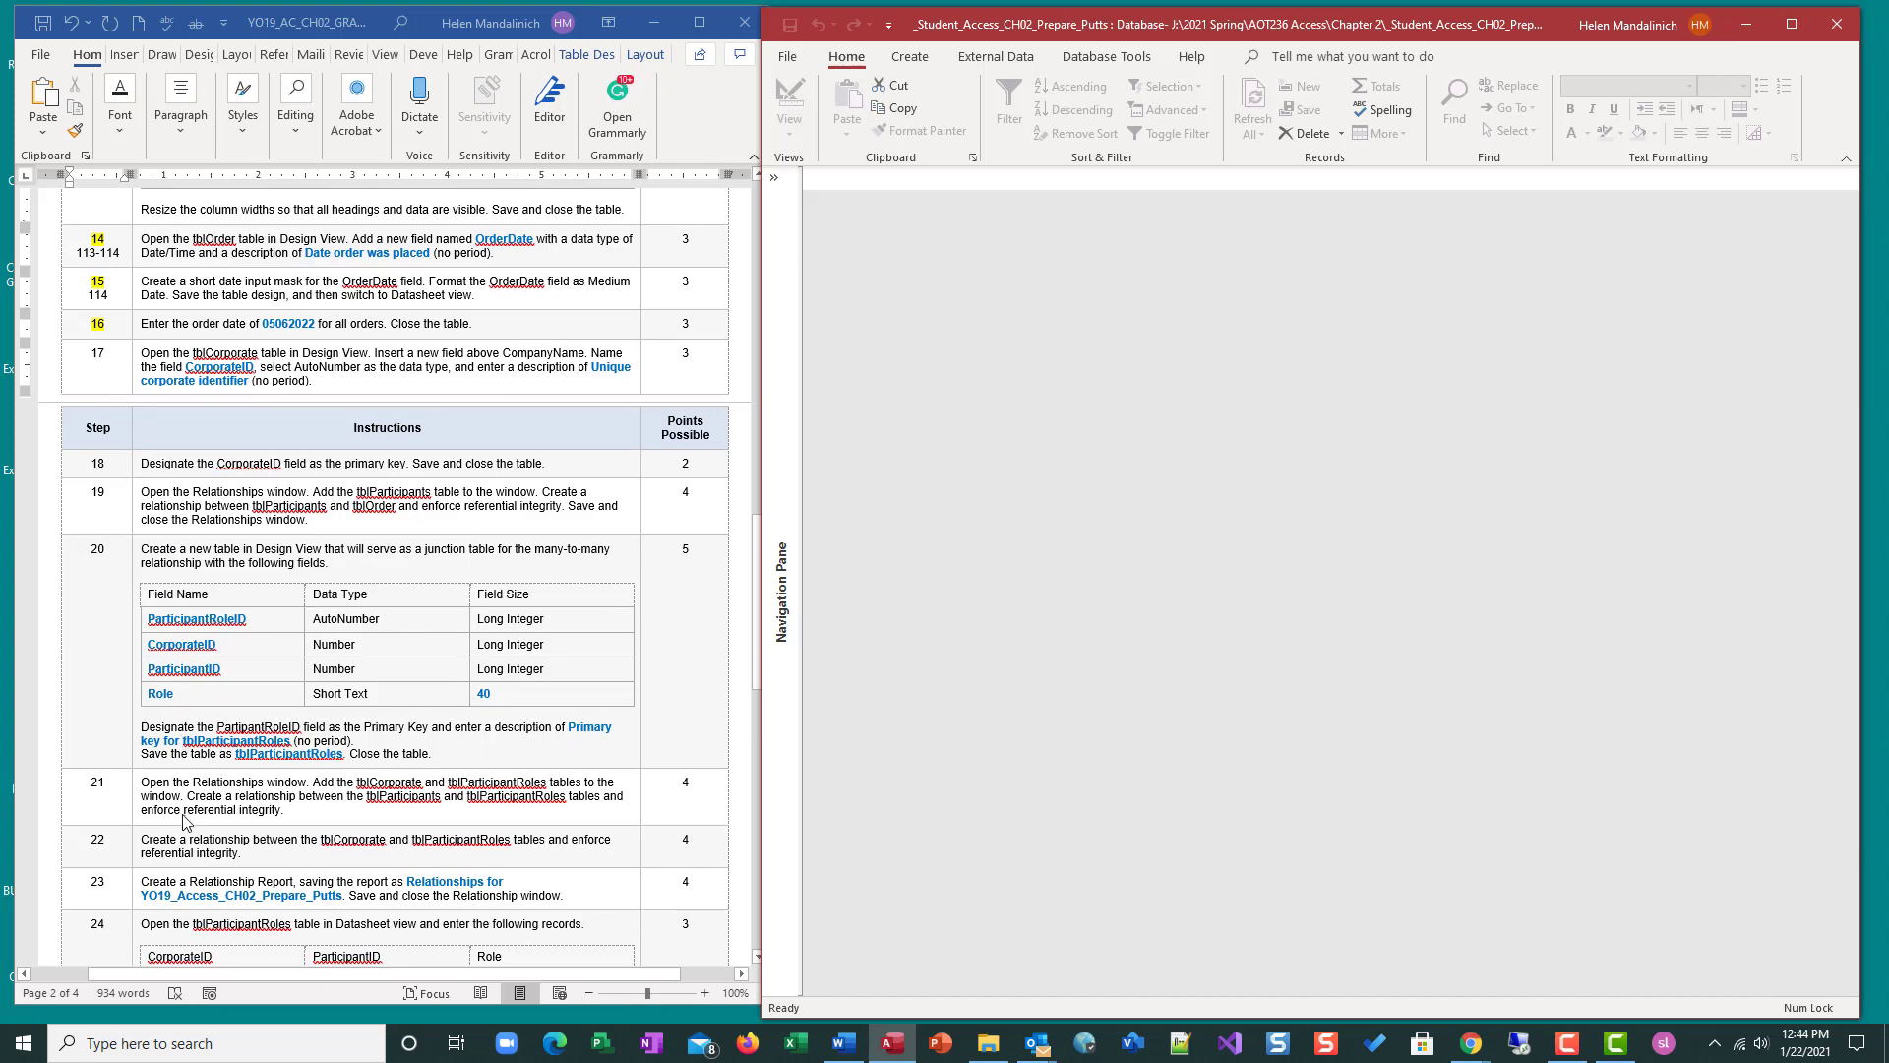
scroll(190, 830, down, 1)
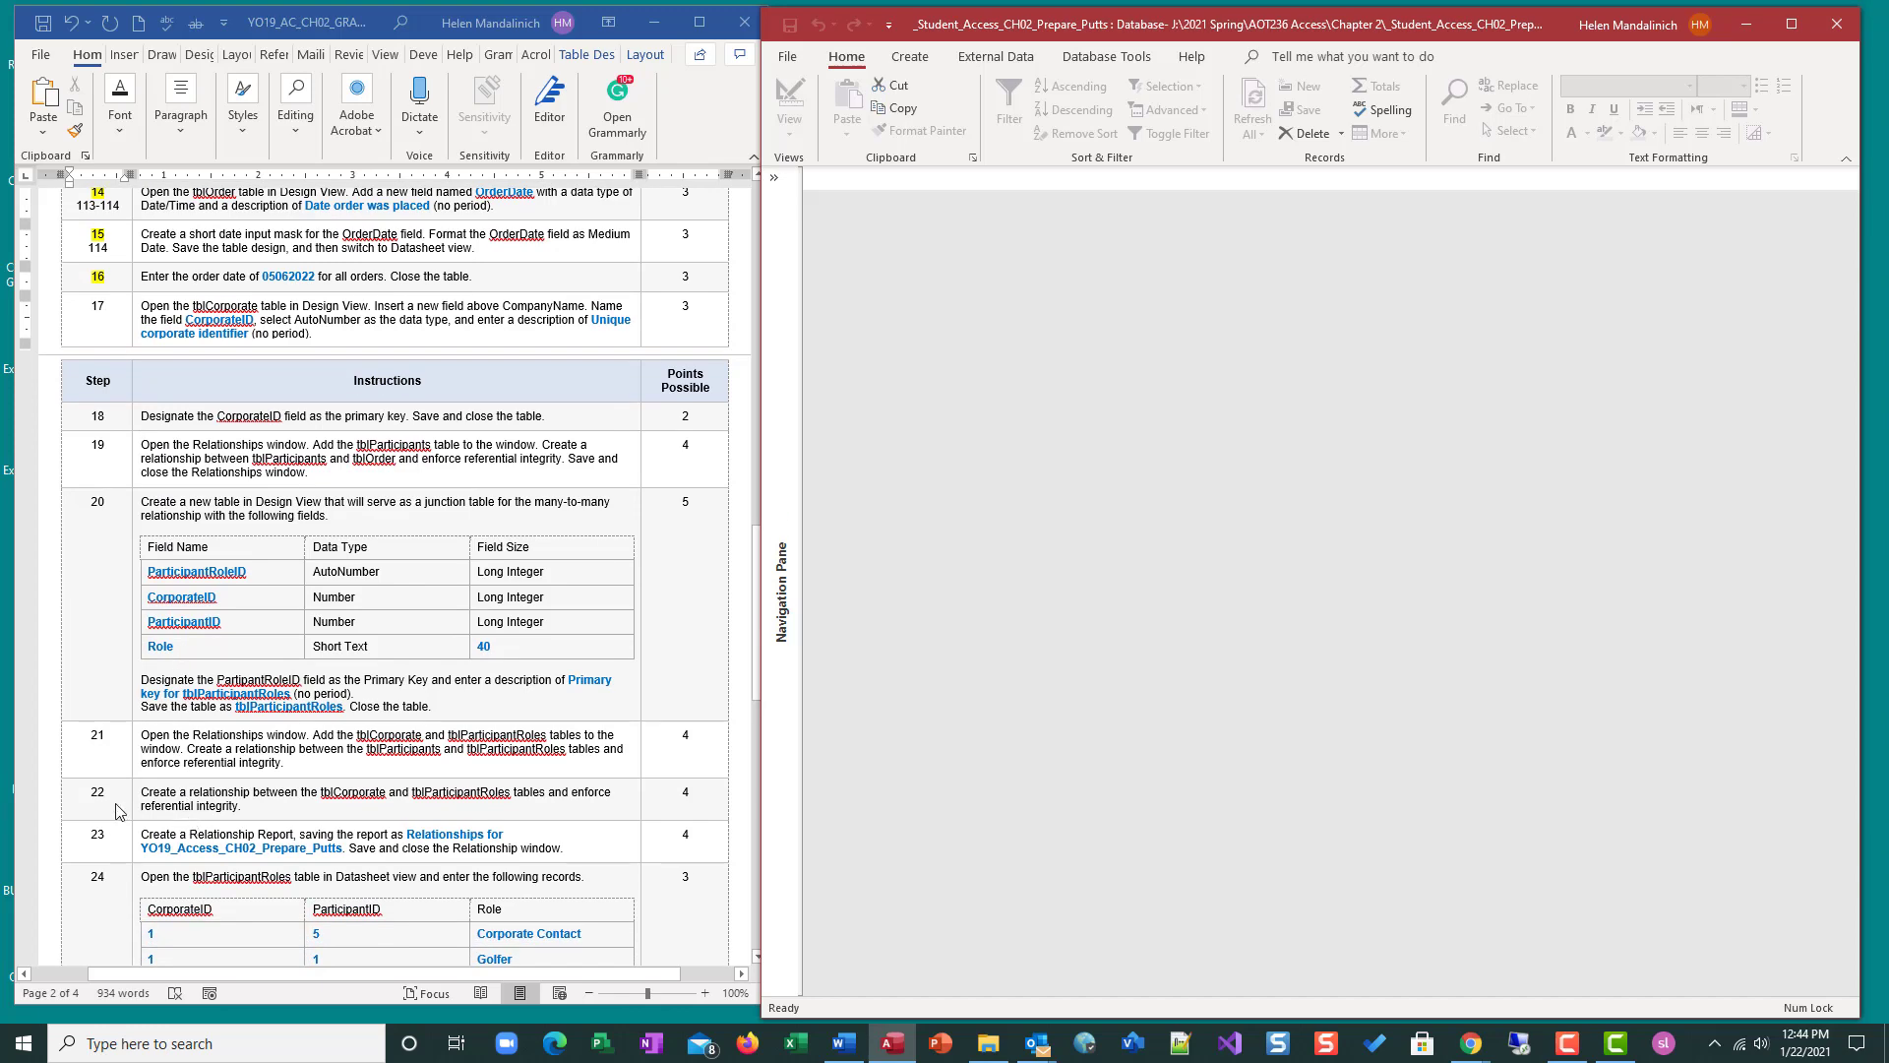
scroll(150, 836, down, 8)
scroll(150, 834, up, 10)
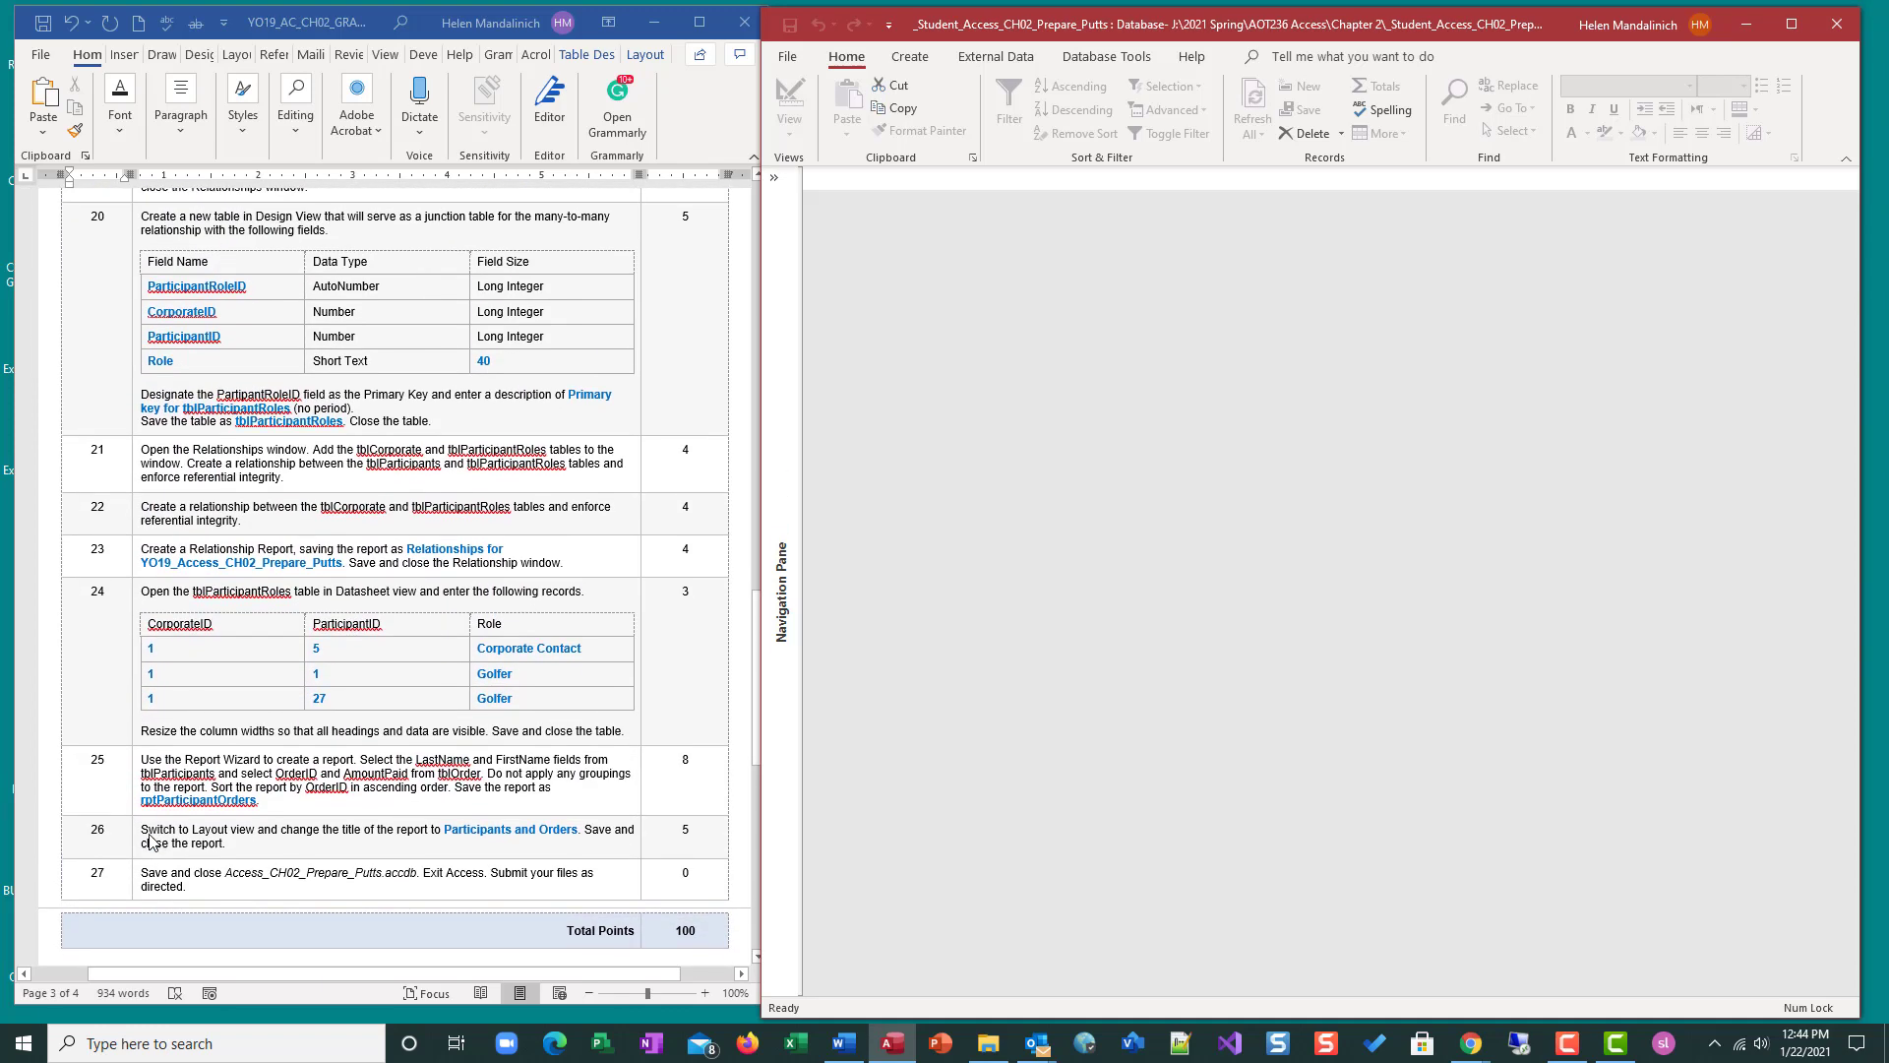